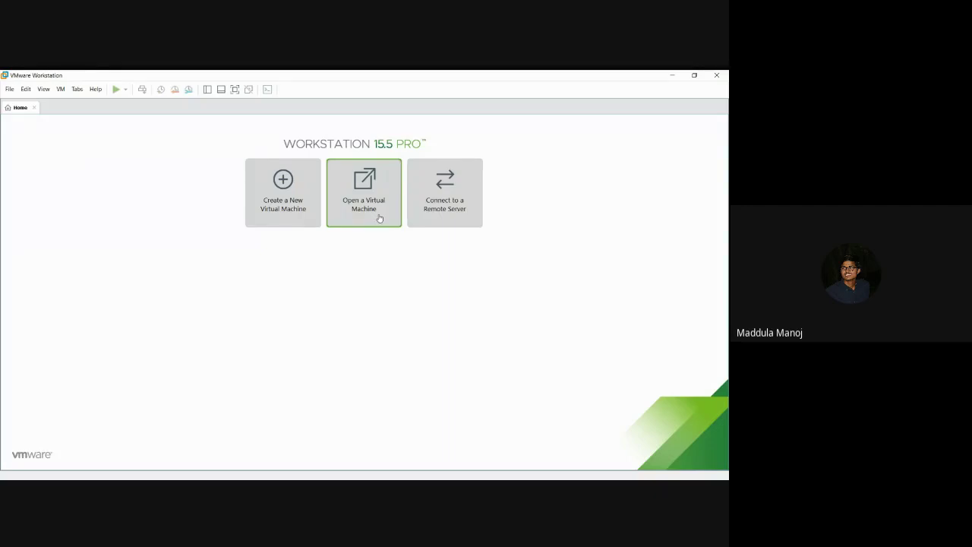
Step: Open the RHEL6_WORK virtual machine file in VMware Workstation
left_click(380, 218)
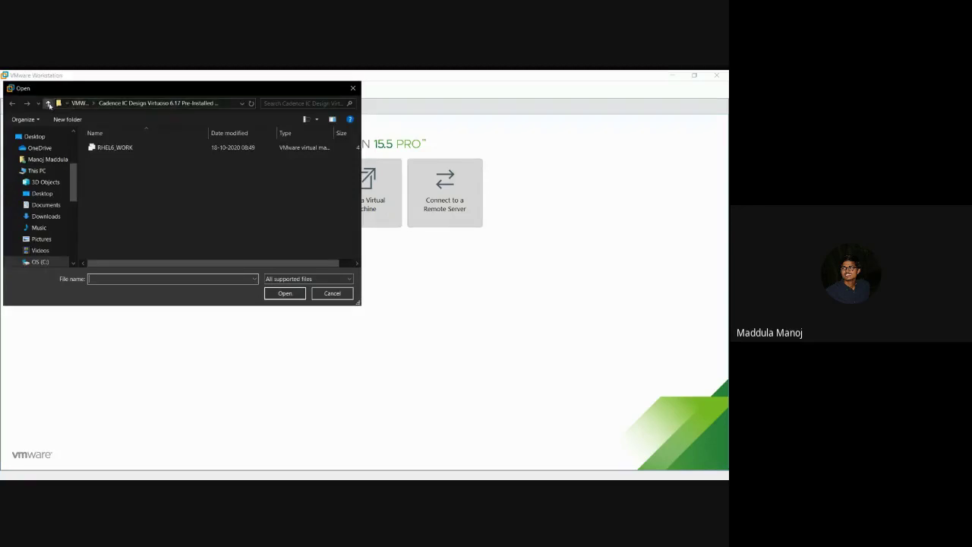
left_click(234, 103)
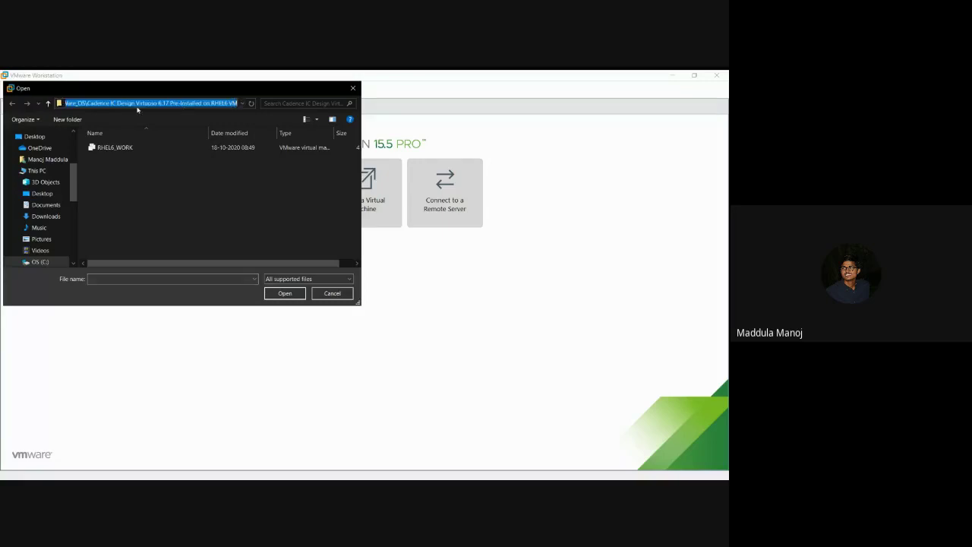
left_click(171, 163)
left_click(166, 149)
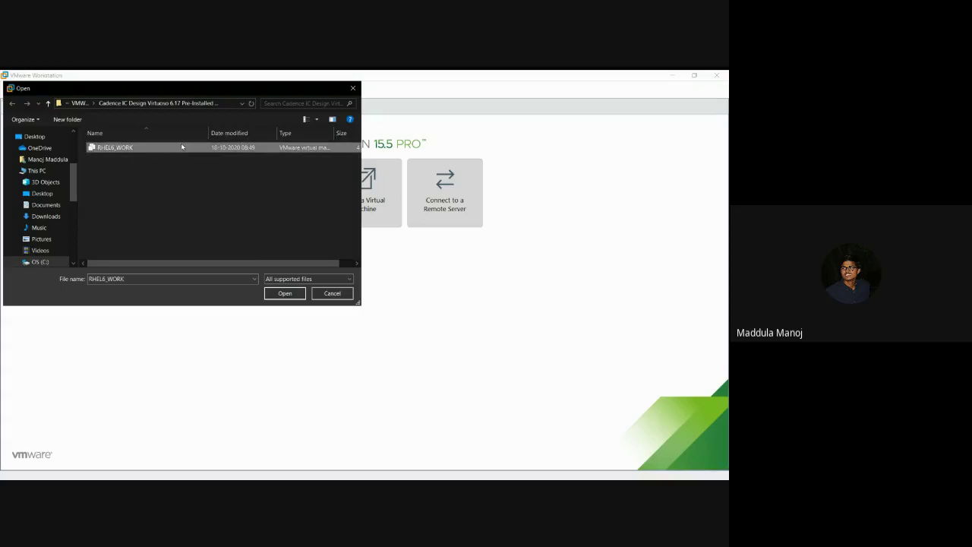
left_click(300, 296)
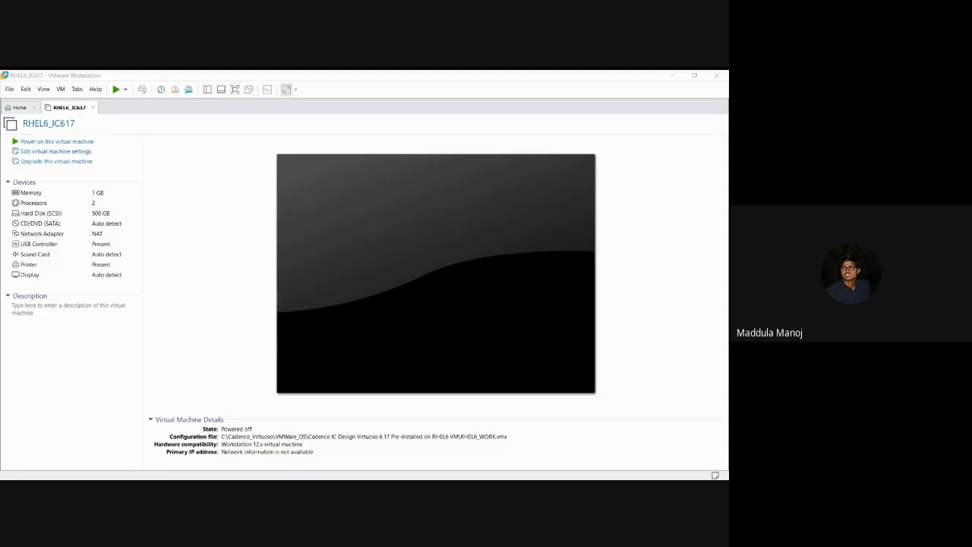
Step: Power on the RHEL6_IC617 virtual machine and return to its tab while it boots
left_click(456, 408)
left_click(84, 143)
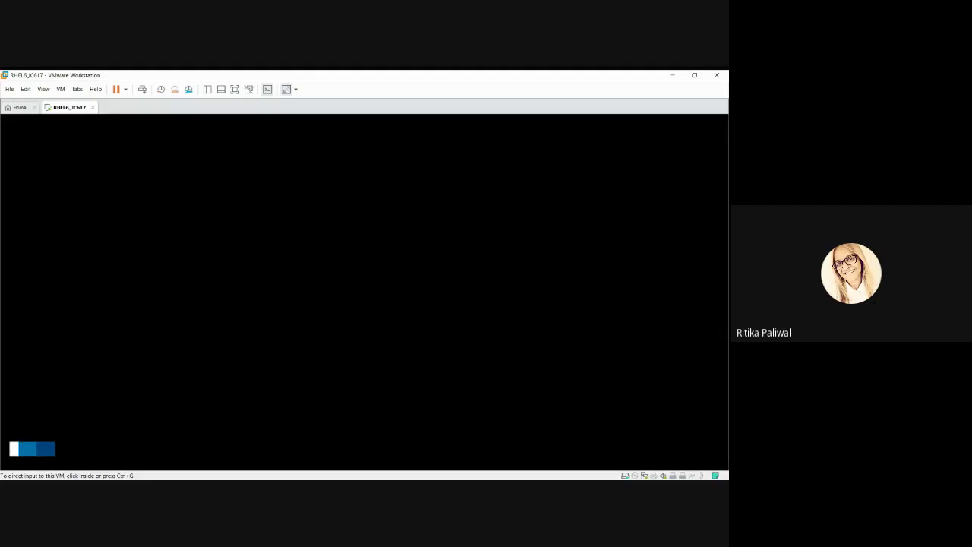
left_click(363, 424)
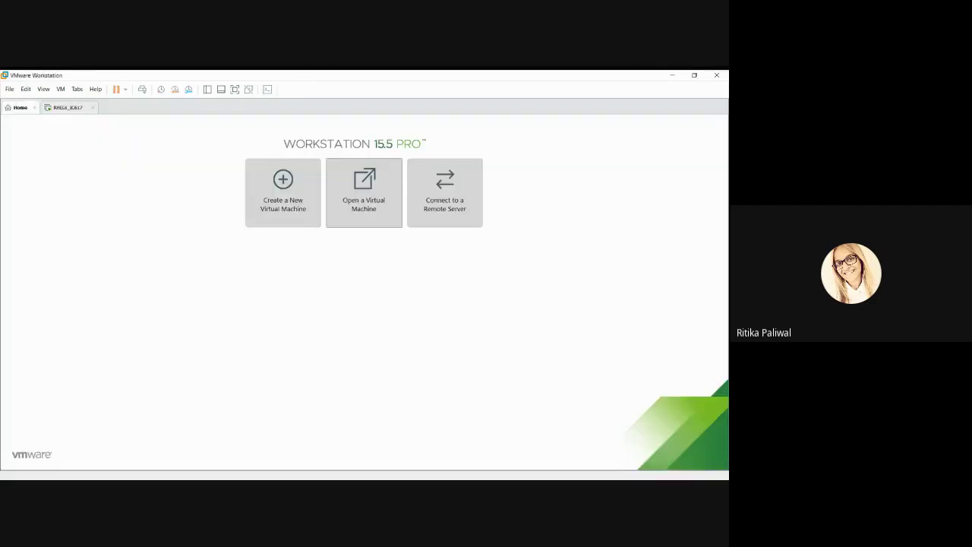
key("ctrl+Tab")
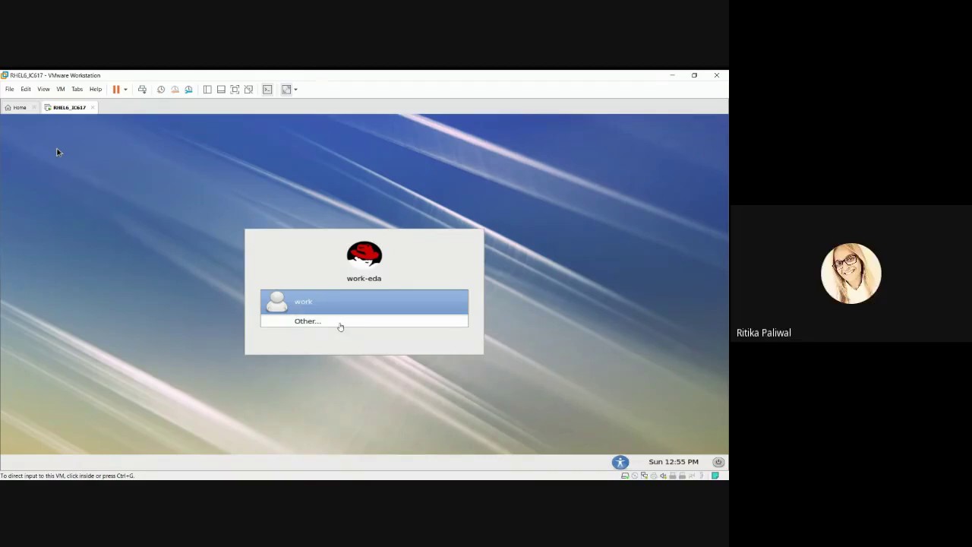
Step: Log in to the RHEL guest via Other... as user root with the account password
left_click(340, 326)
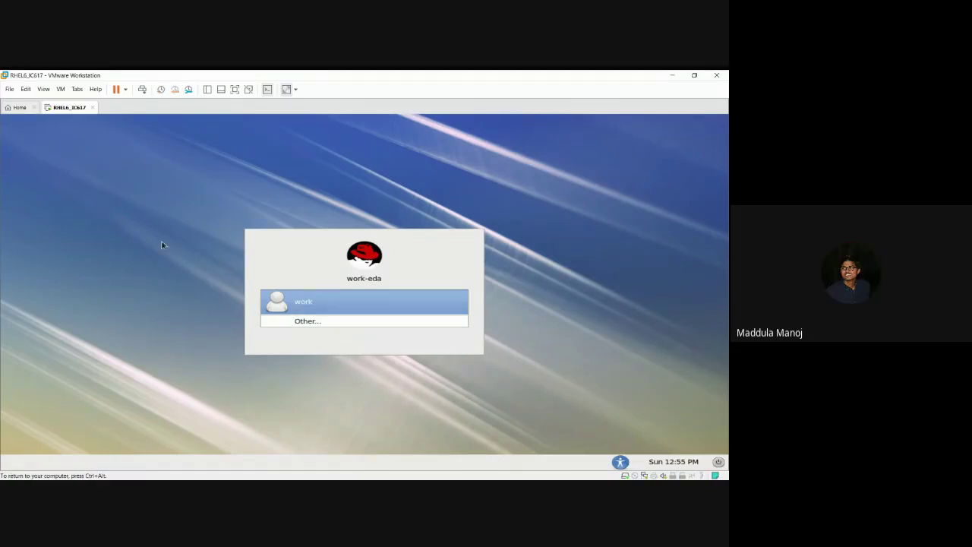
left_click(290, 323)
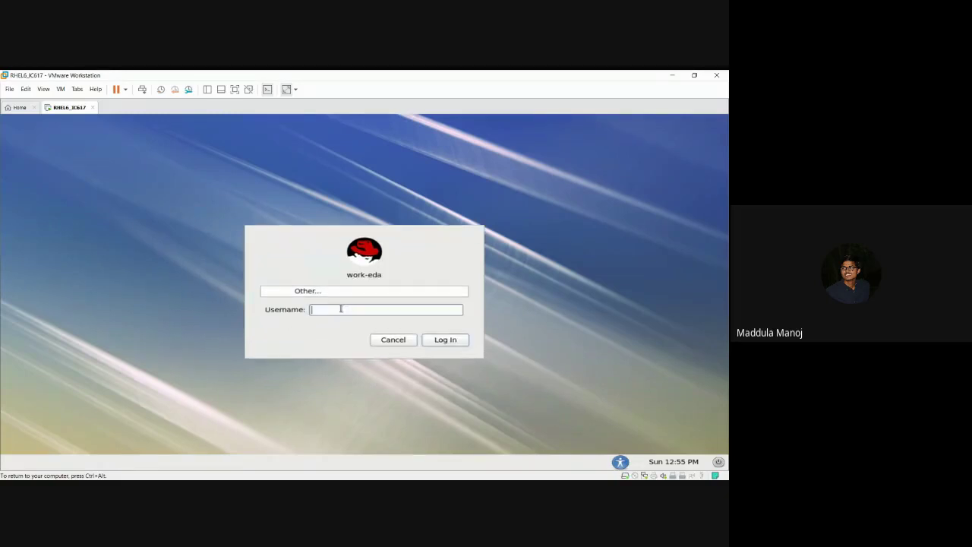
type("root")
key("Return")
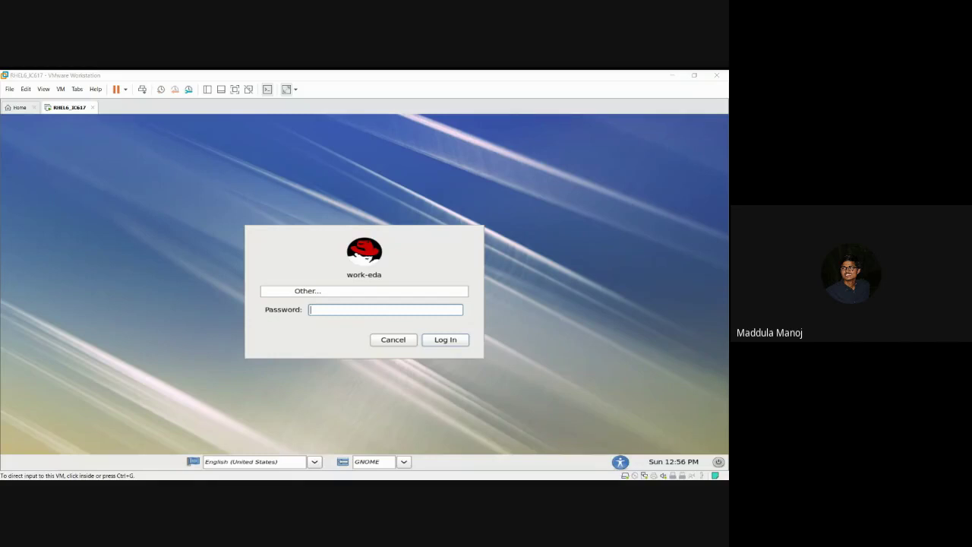
left_click(367, 373)
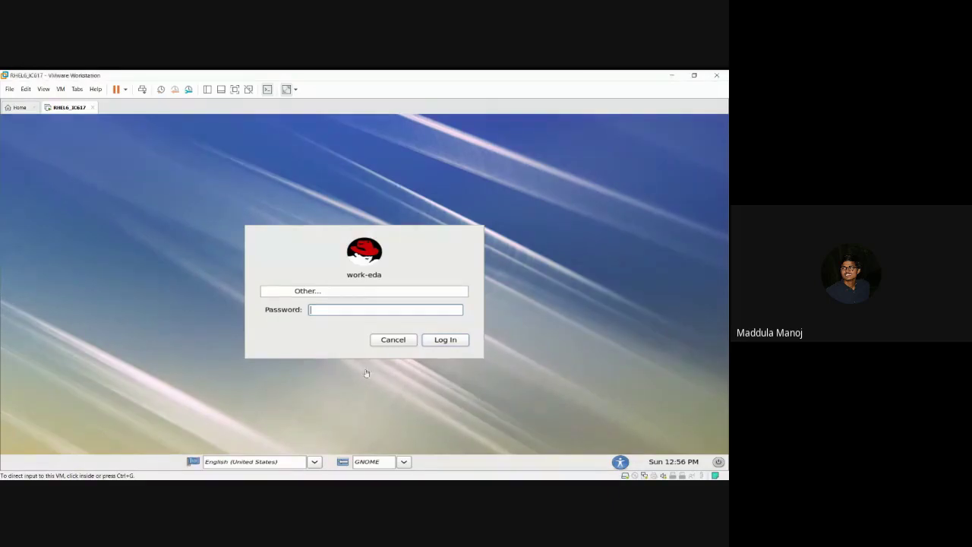
left_click(336, 310)
type("*******")
key("Return")
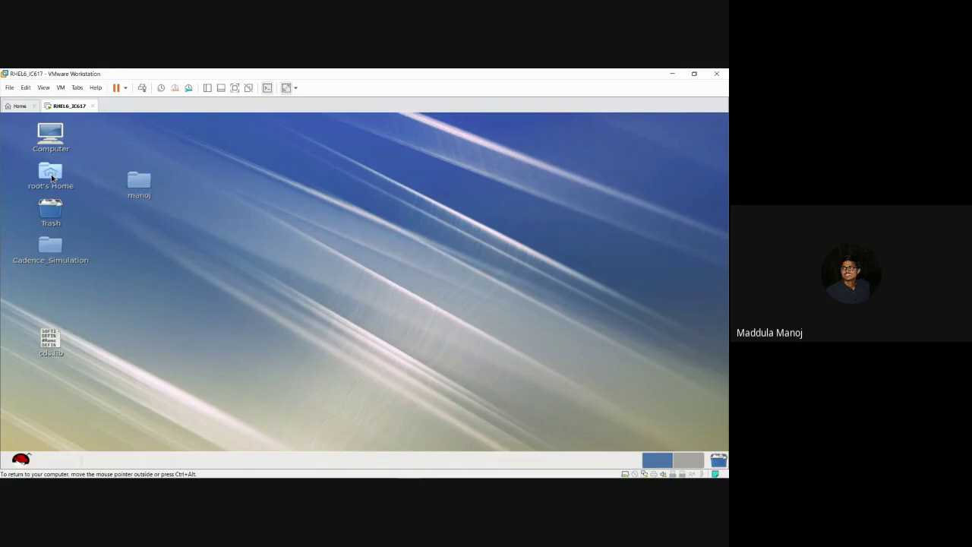
Step: Open root's Home folder and open a terminal there
double_click(50, 175)
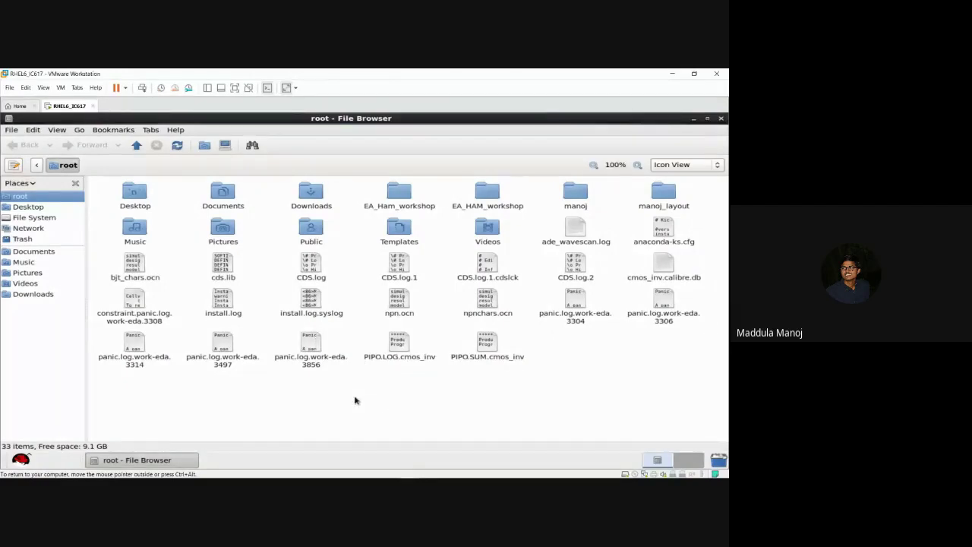
right_click(370, 382)
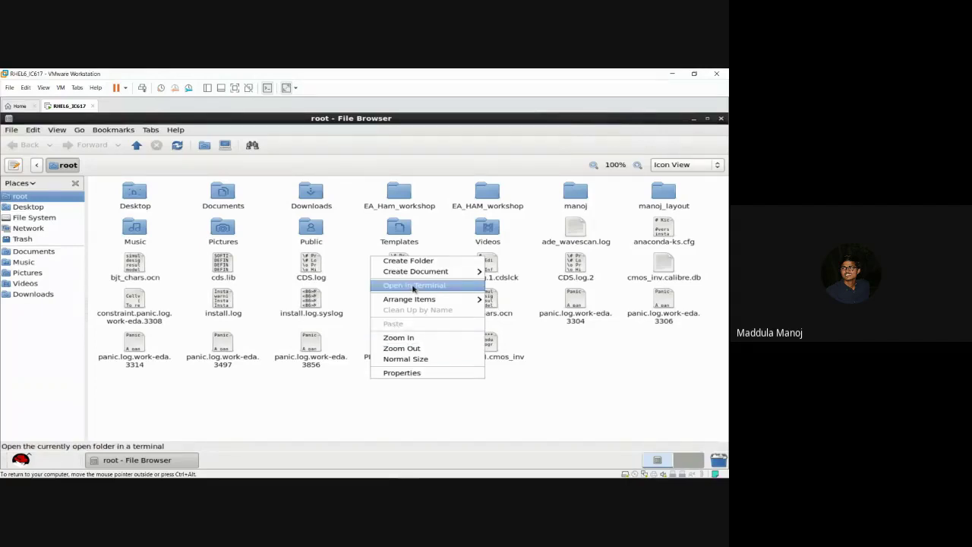
left_click(413, 285)
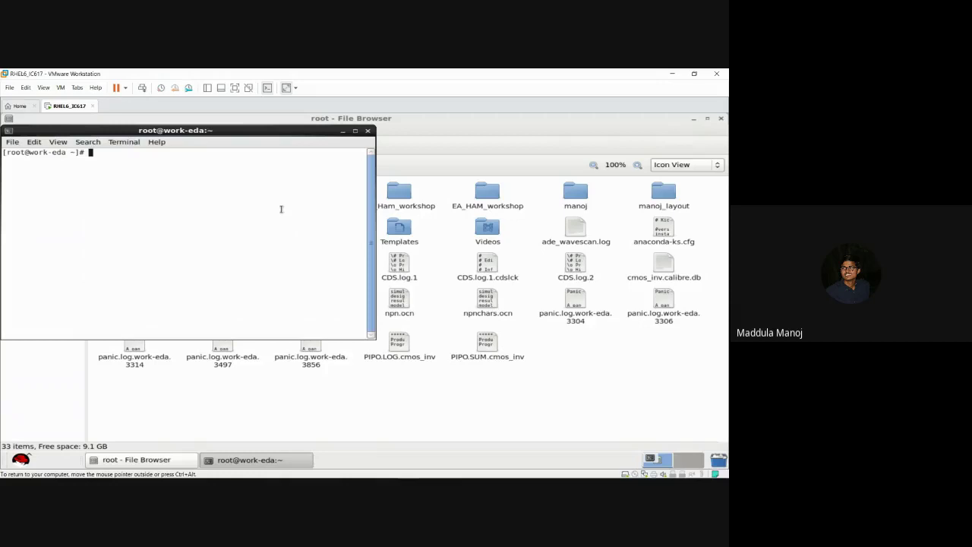
Step: Run the v command in the terminal to launch Virtuoso IC617
type("v")
key("Return")
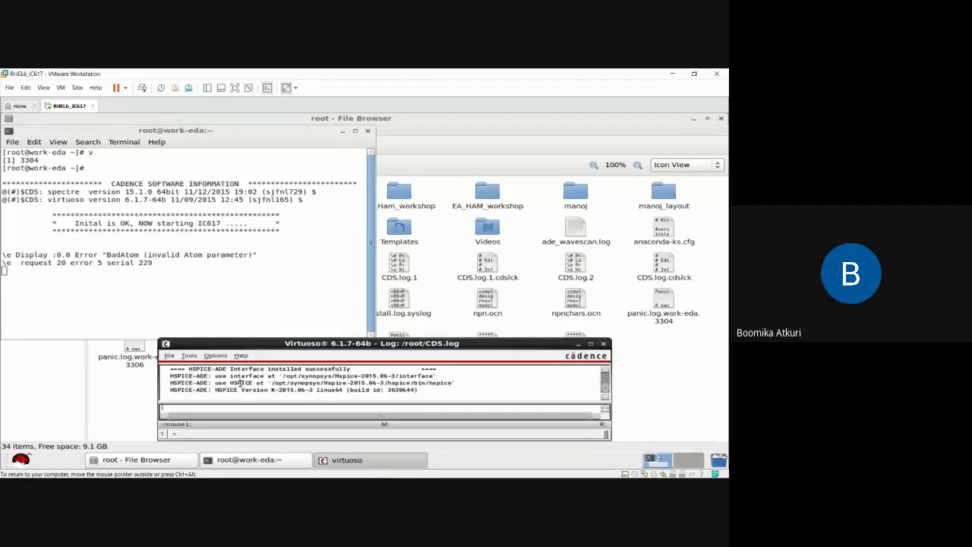
Step: Restore the Virtuoso log window and open its File menu
left_click(579, 346)
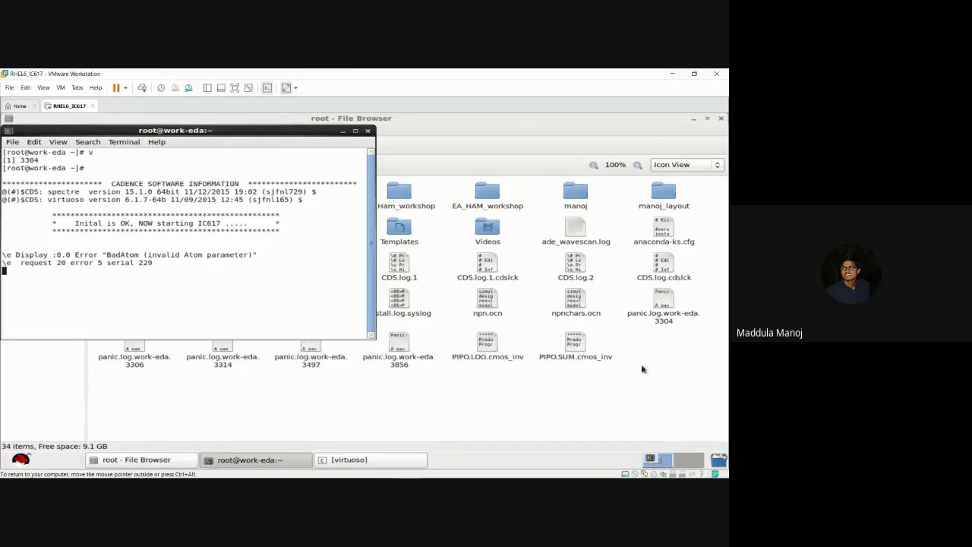
right_click(579, 389)
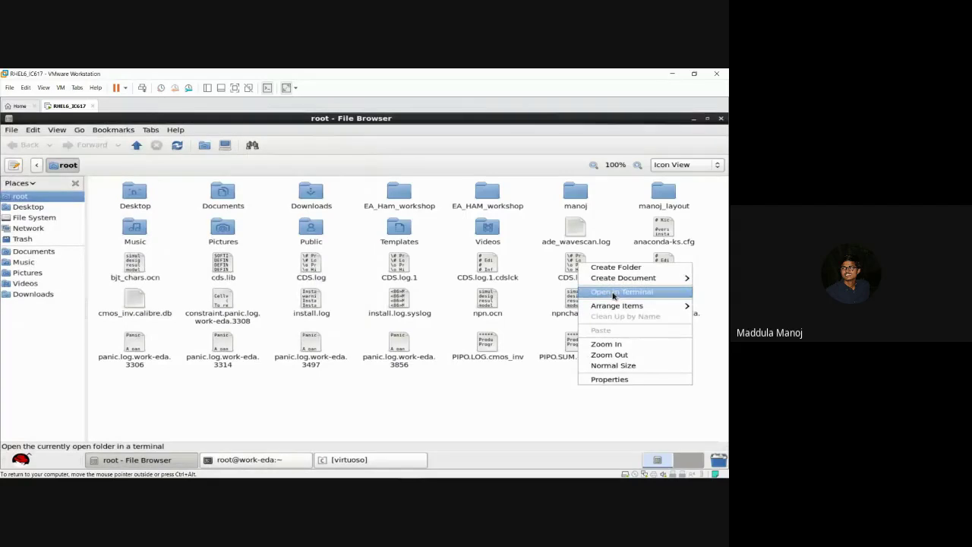
left_click(513, 415)
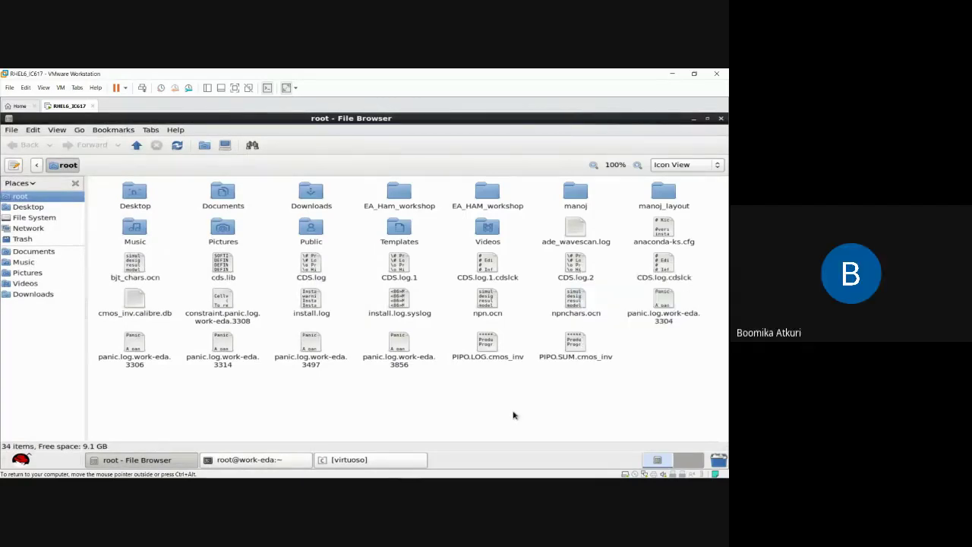
left_click(283, 461)
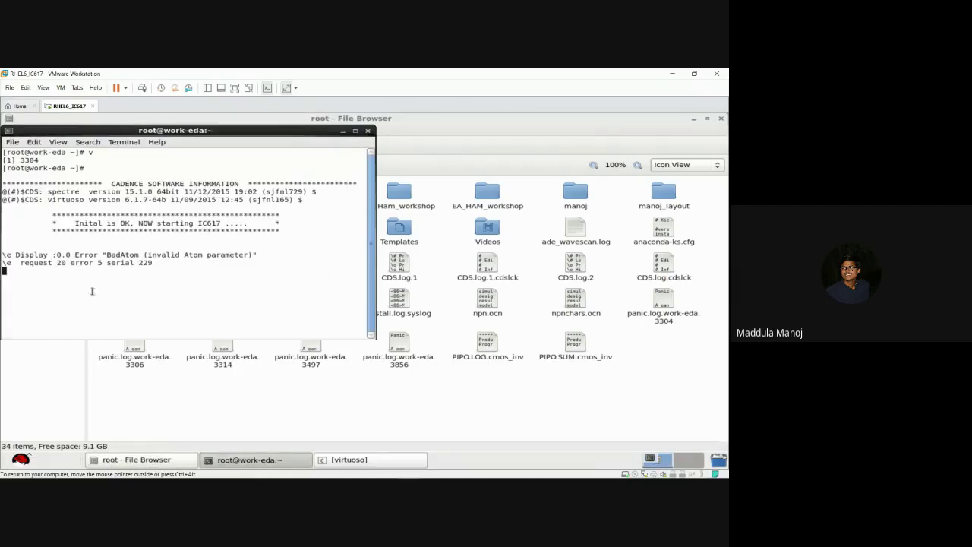
left_click(385, 467)
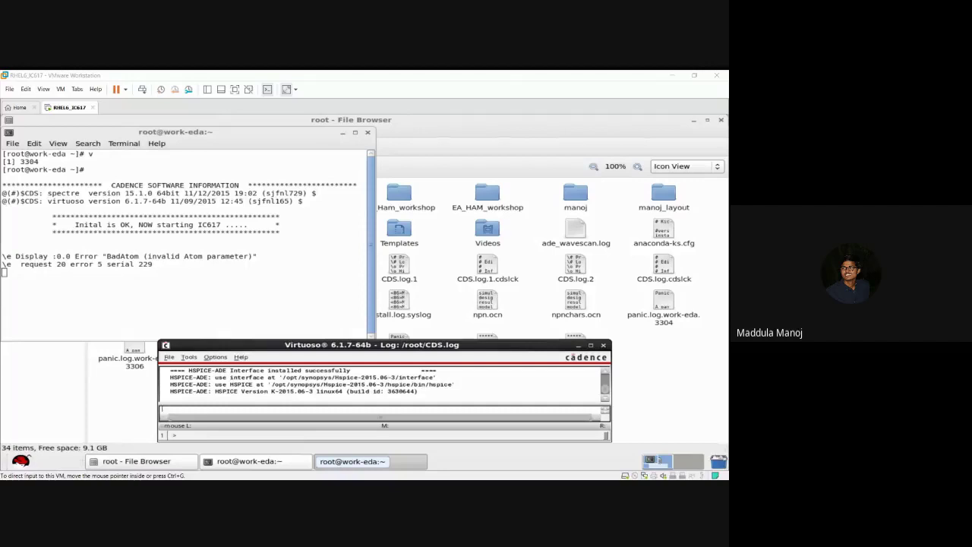
left_click(286, 367)
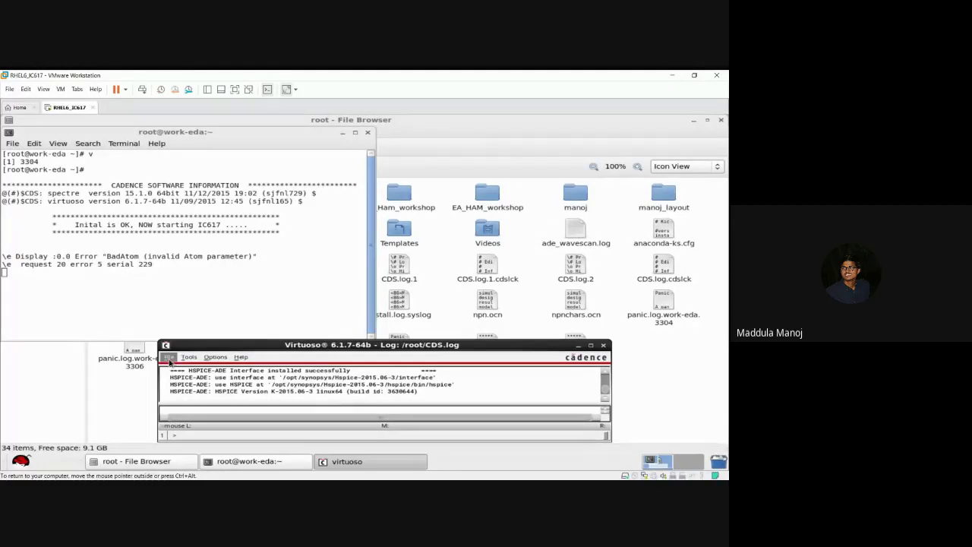
left_click(169, 358)
Step: Choose File > New > Library... in the Virtuoso CIW
mouse_move(222, 241)
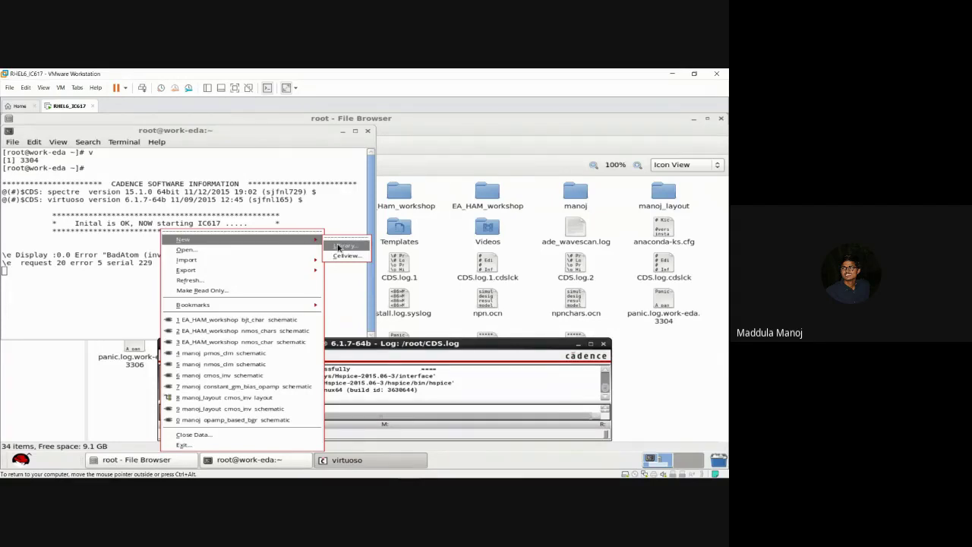
left_click(520, 389)
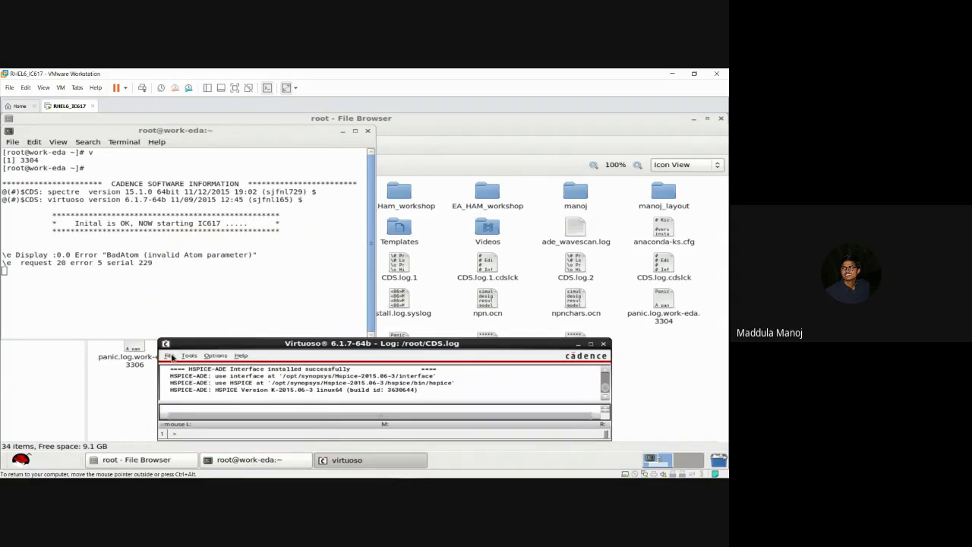
left_click(171, 356)
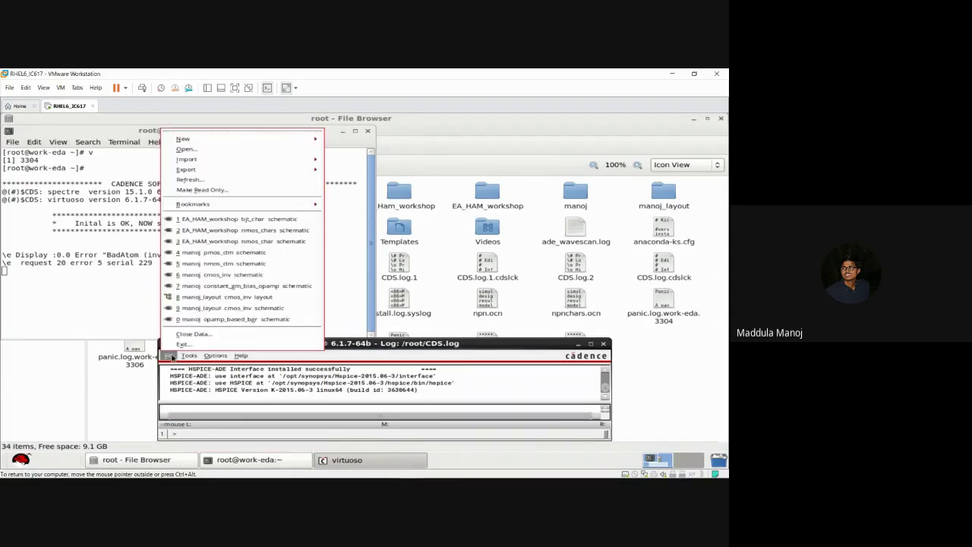
mouse_move(244, 140)
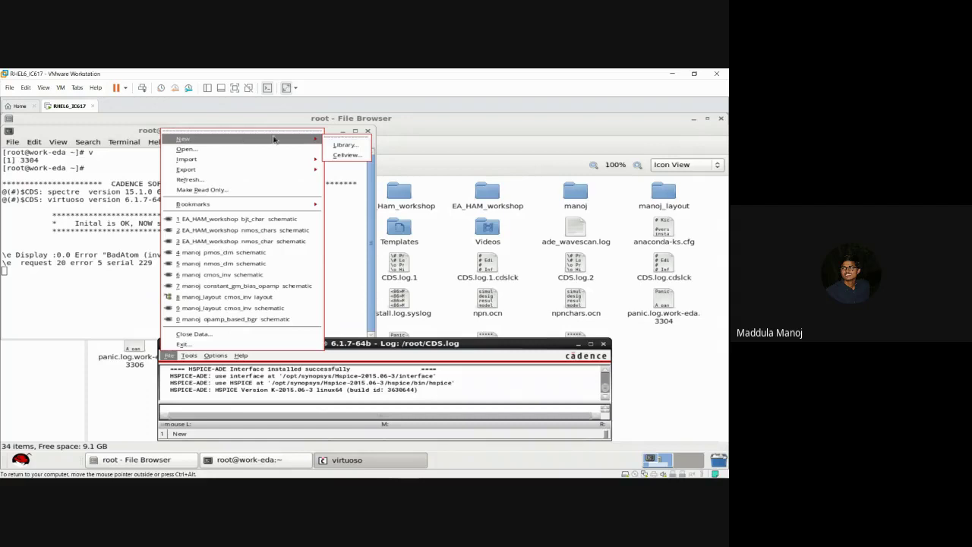
left_click(342, 146)
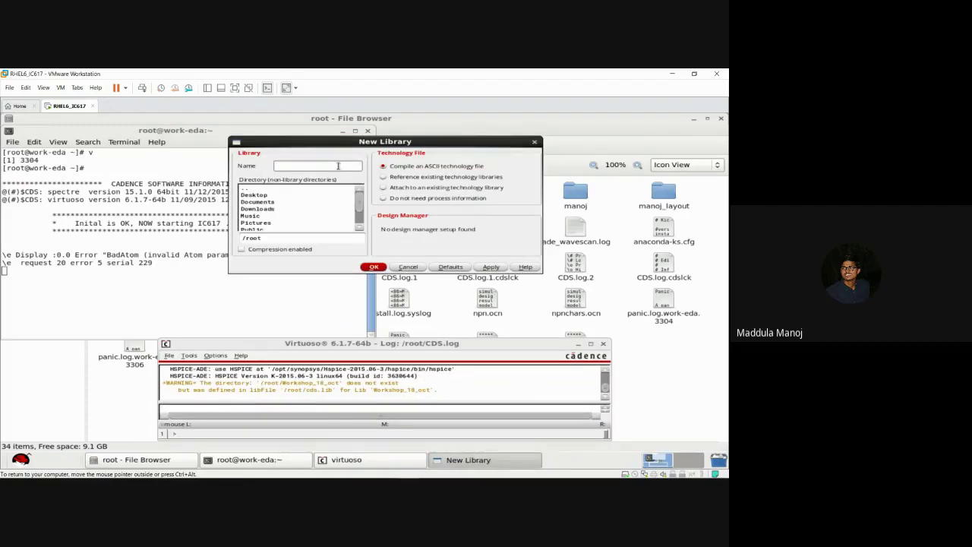
Step: Create library Workshop_Oct_18 set to attach to an existing technology library
left_click(363, 230)
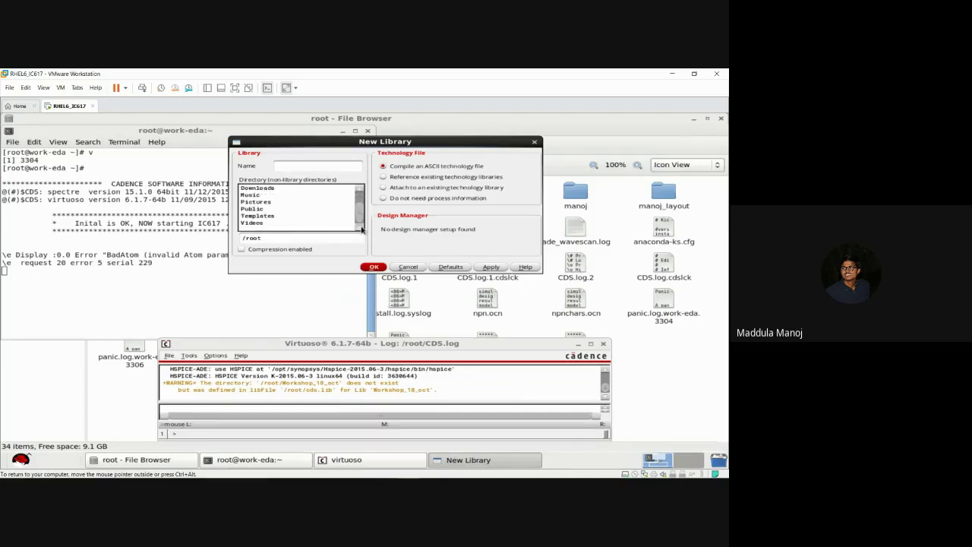
left_click(362, 189)
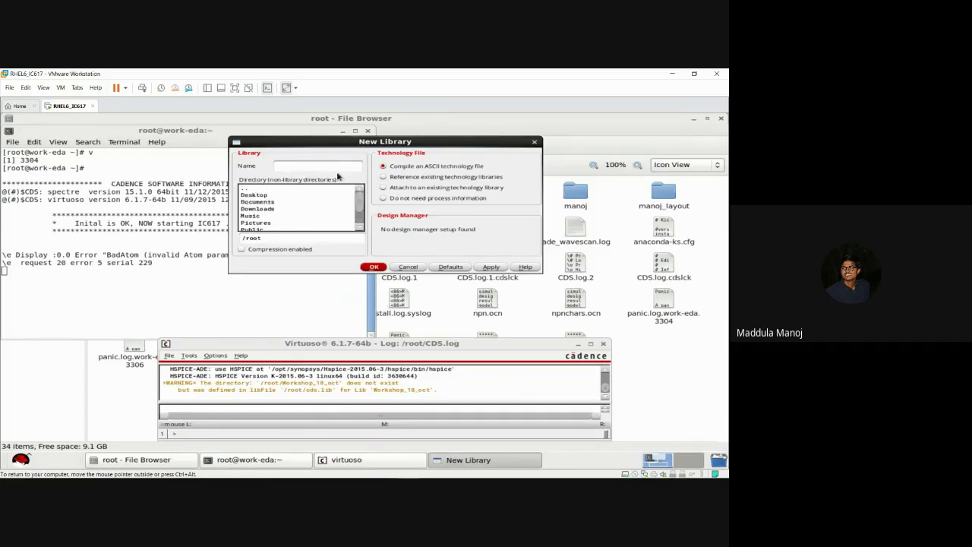
left_click(336, 169)
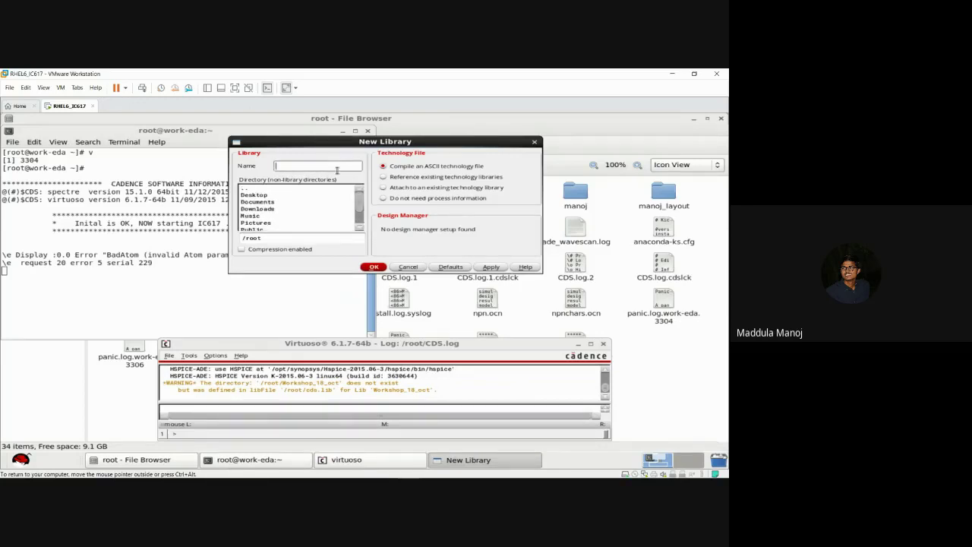
type("Workshop_Oct_18")
left_click(384, 190)
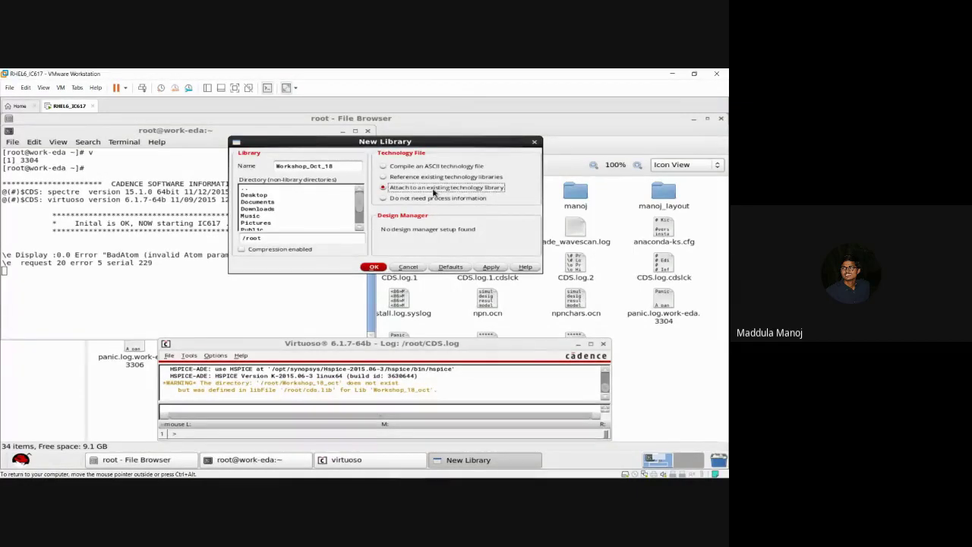
left_click(376, 267)
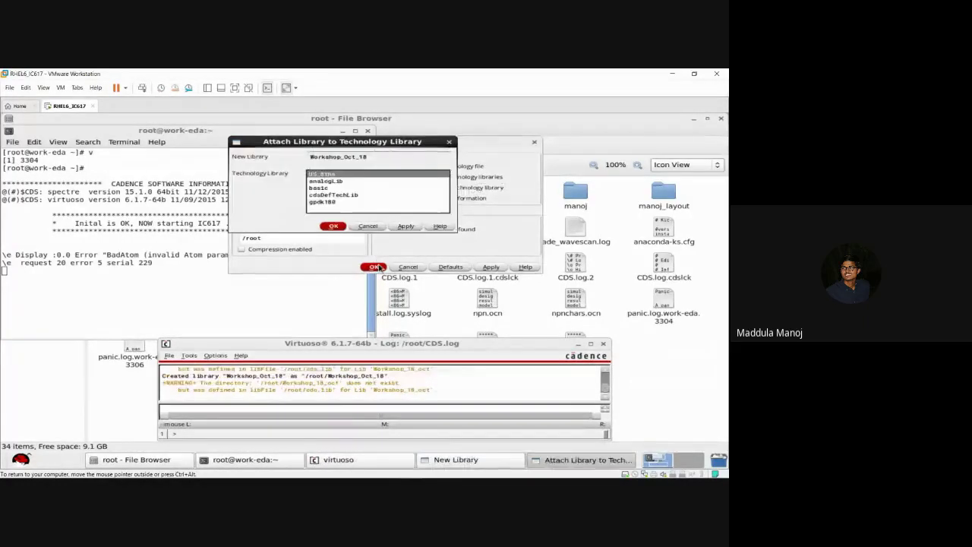
Step: Select gpdk180 as the technology library and confirm the attachment
left_click(343, 182)
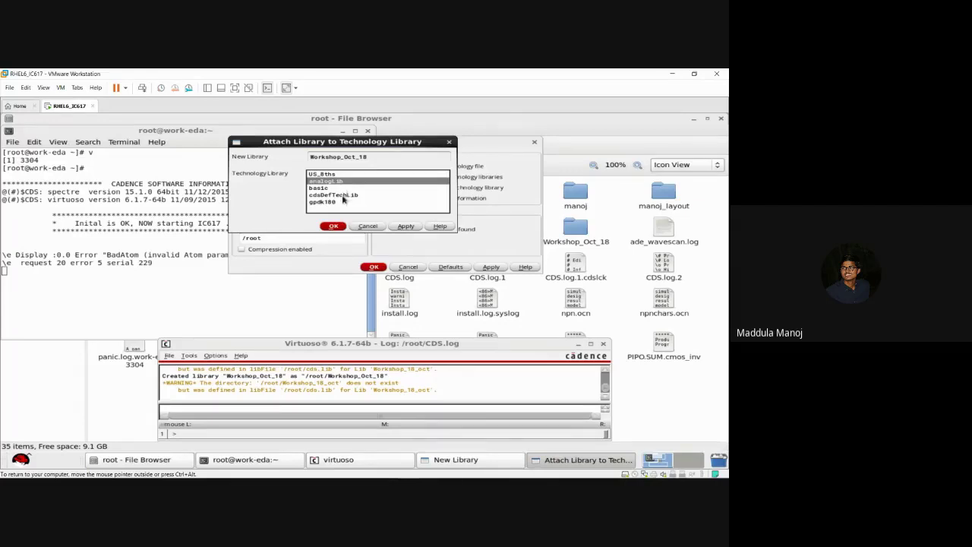
left_click(335, 202)
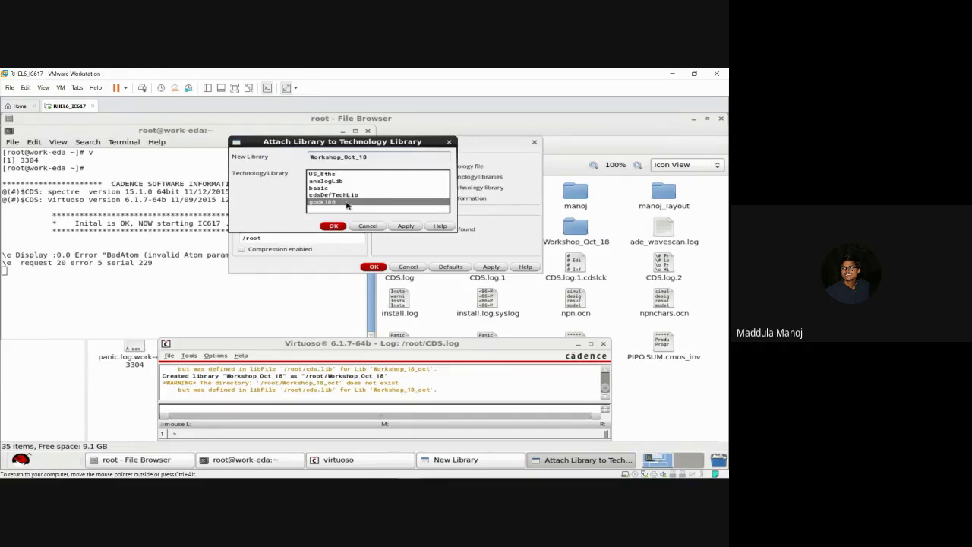
left_click(333, 228)
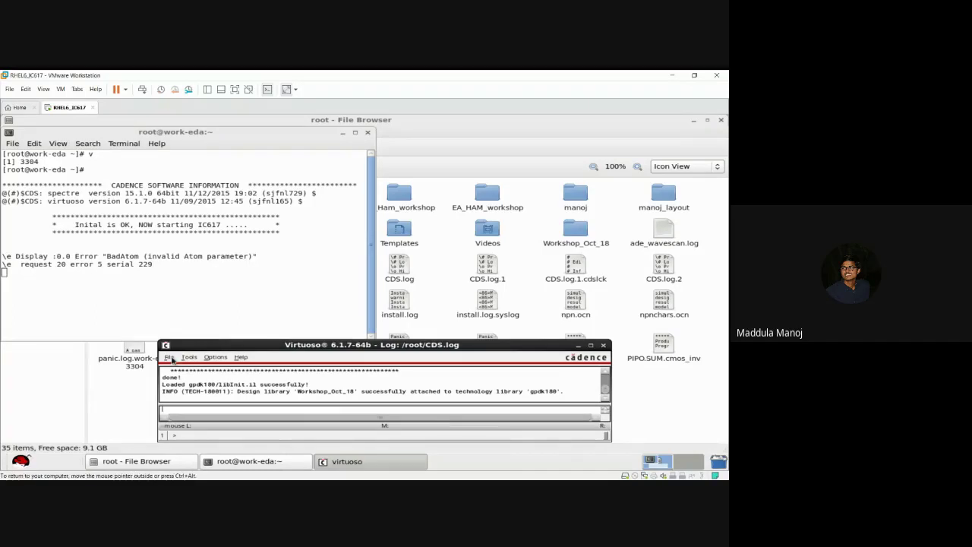
left_click(170, 358)
mouse_move(250, 145)
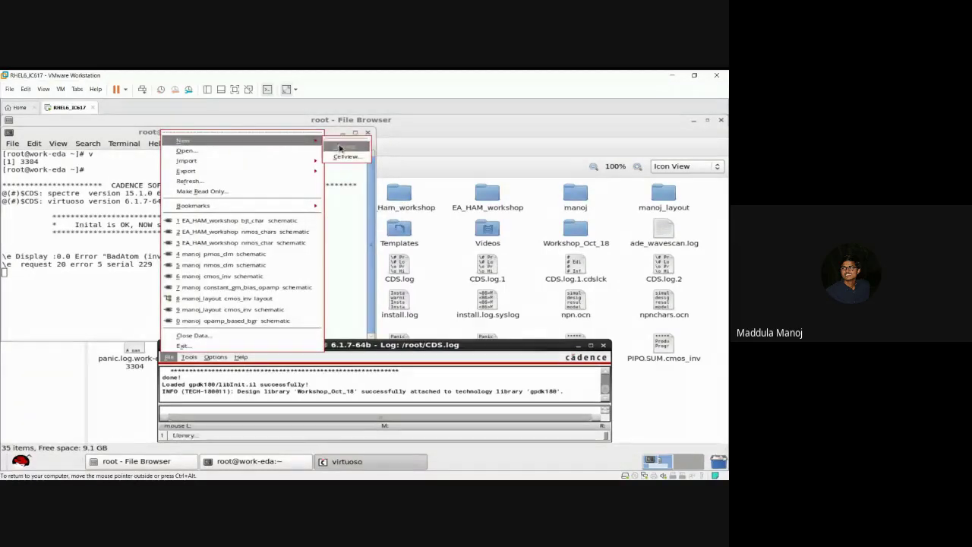
left_click(345, 147)
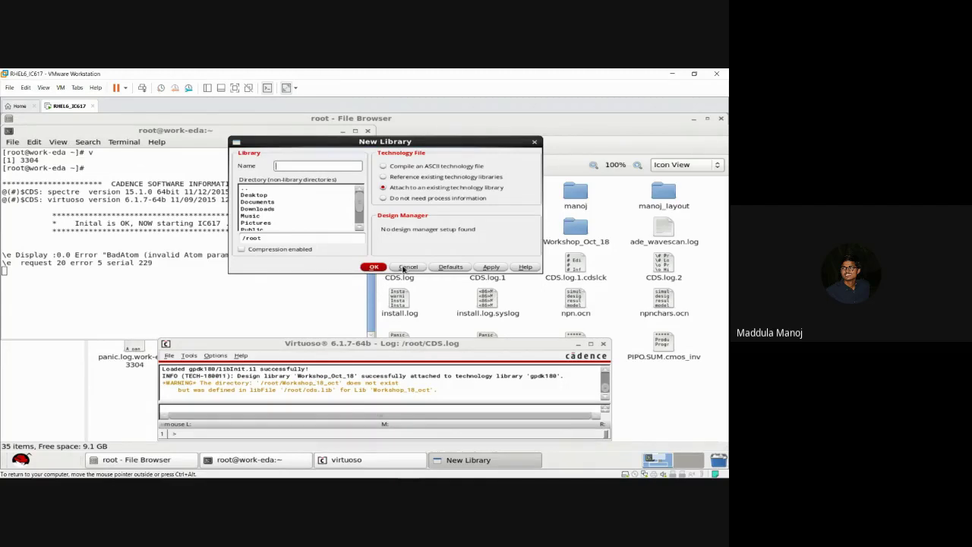
left_click(407, 268)
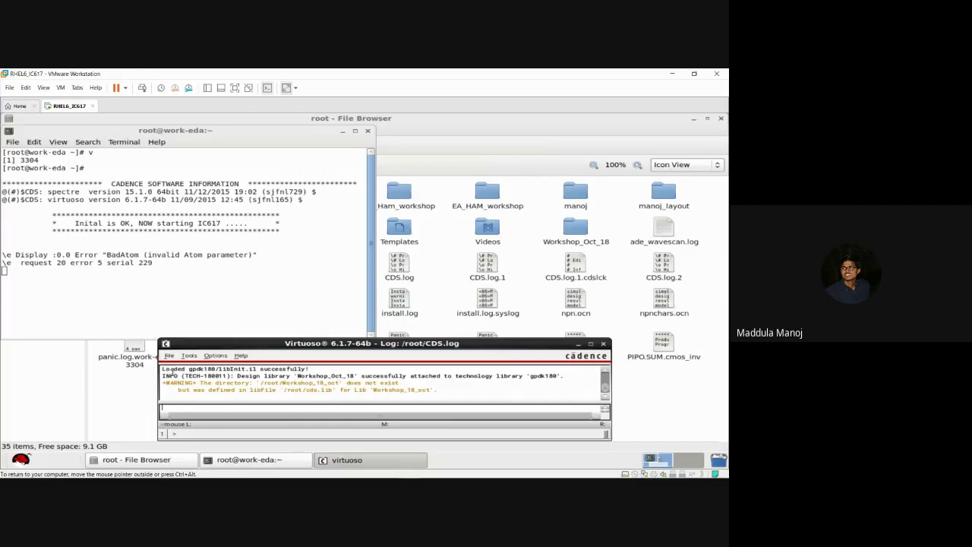
left_click_drag(165, 375, 384, 374)
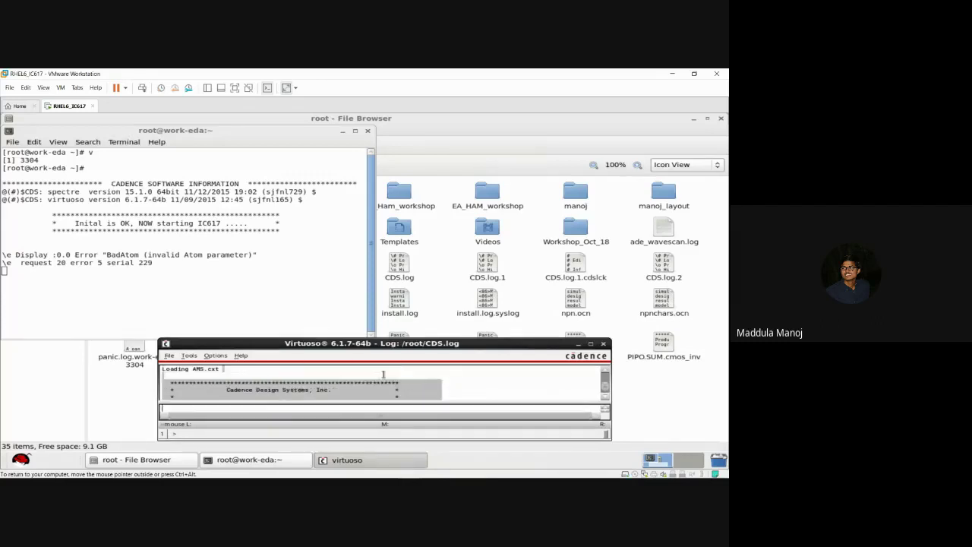
left_click(607, 396)
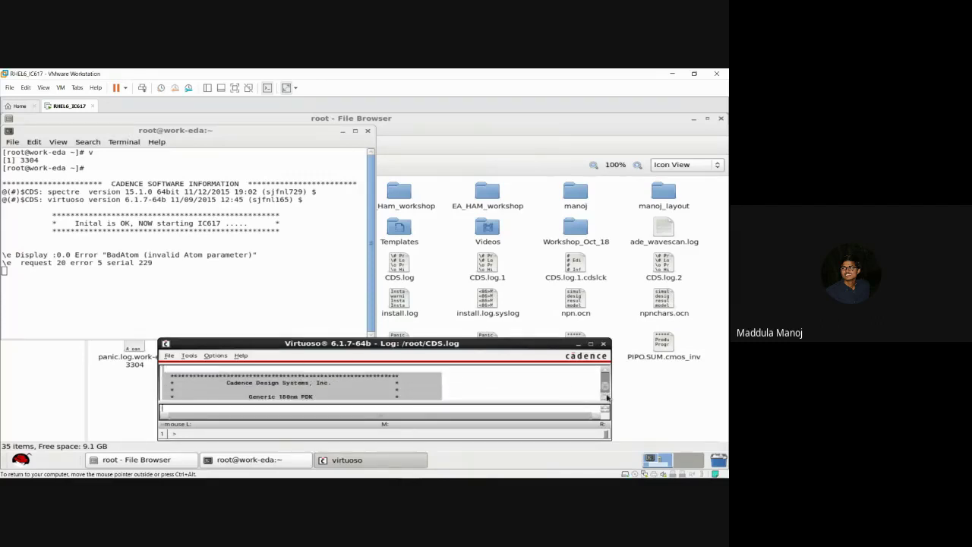
left_click(606, 396)
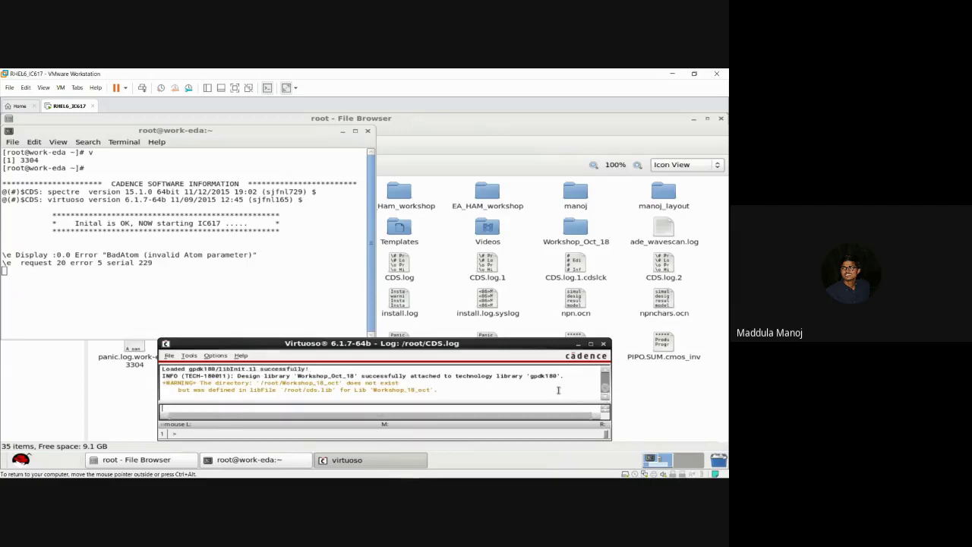
left_click_drag(563, 379, 384, 377)
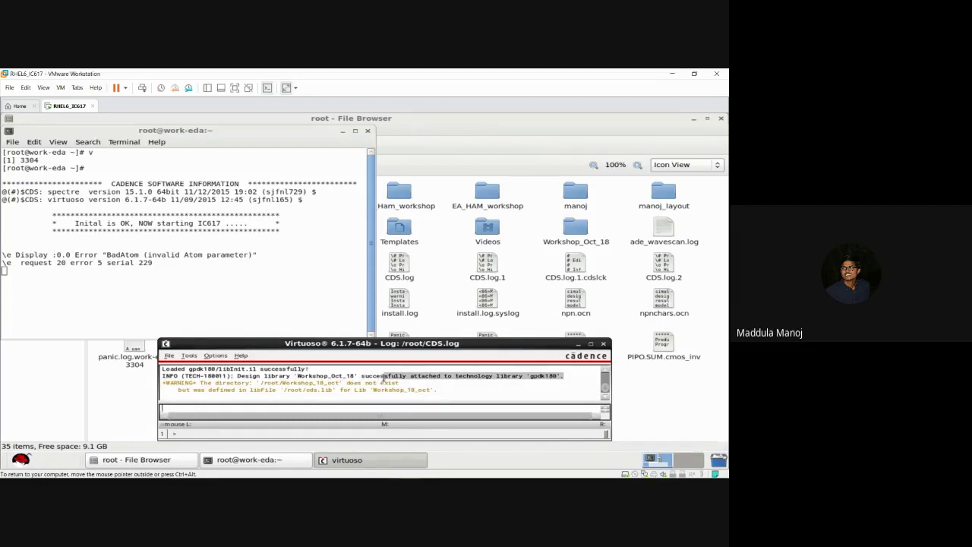
left_click(384, 379)
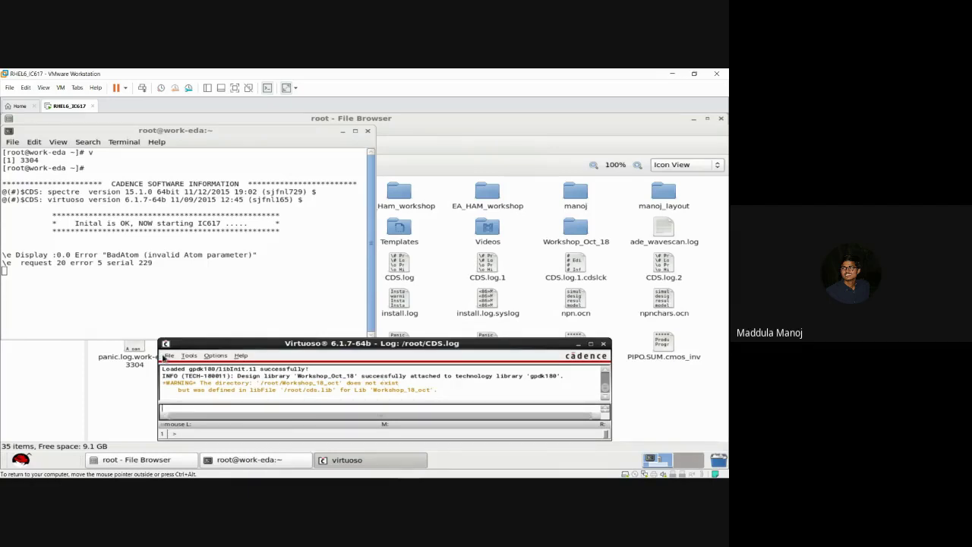
Step: Choose File > New > Cellview... in the Virtuoso CIW
left_click(168, 357)
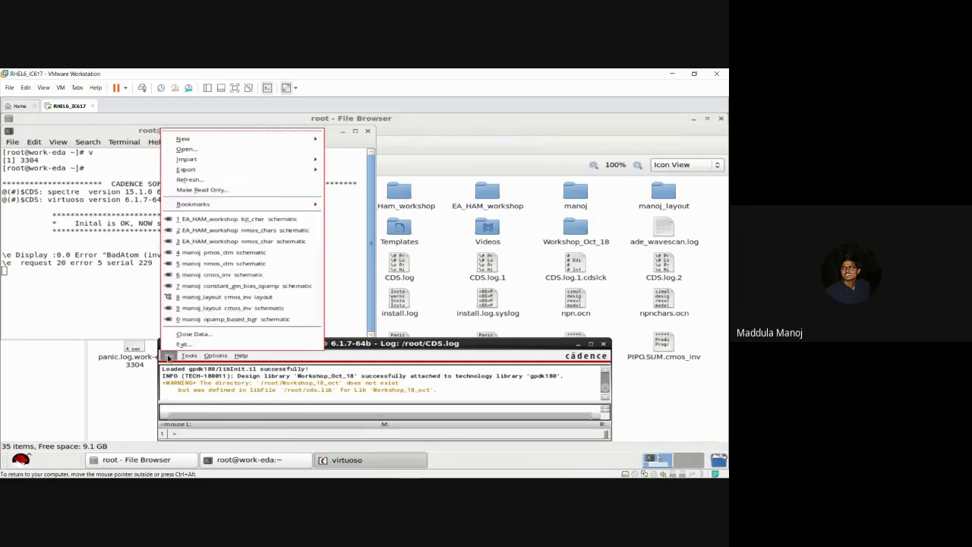
mouse_move(238, 145)
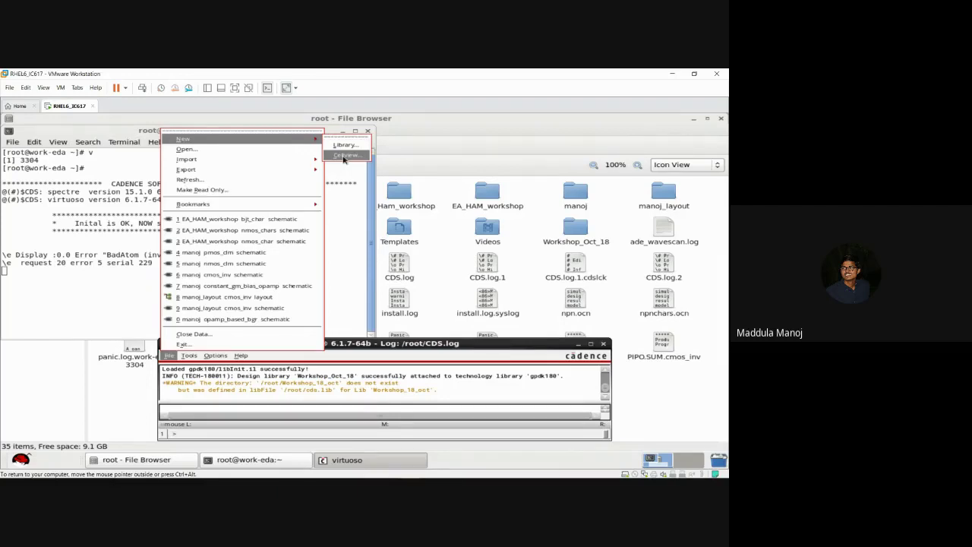
left_click(345, 155)
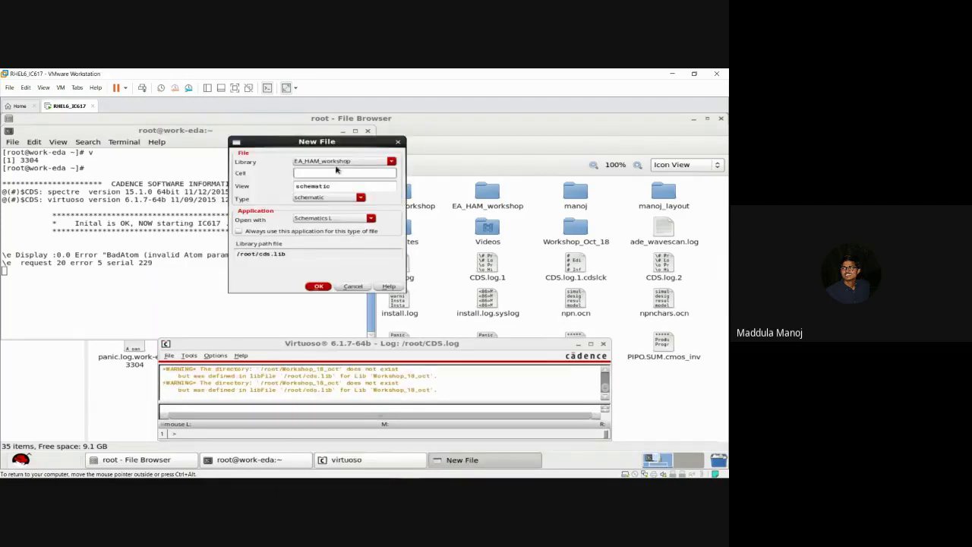
Step: In the New Cellview form choose library Workshop_Oct_18, cell npn_char_ce, view schematic, and confirm
left_click(341, 162)
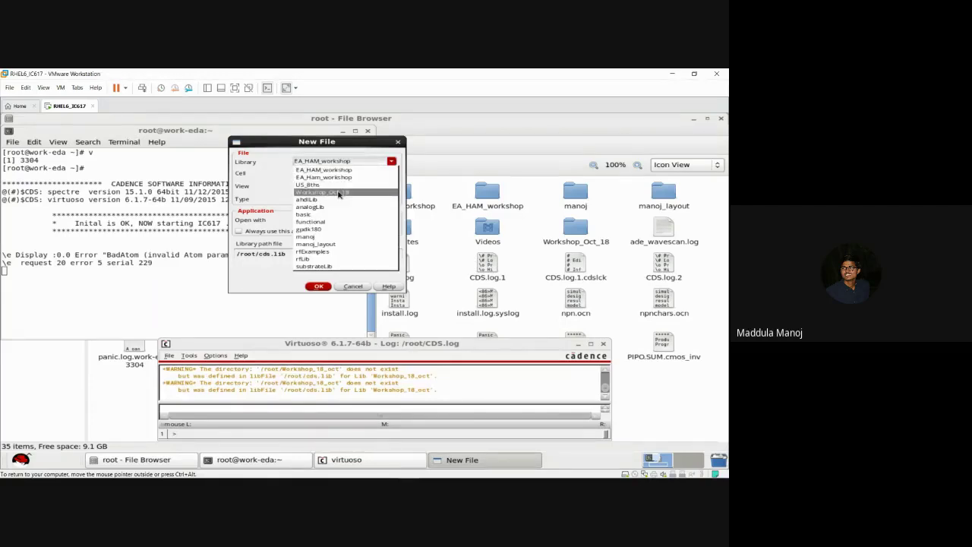
left_click(339, 193)
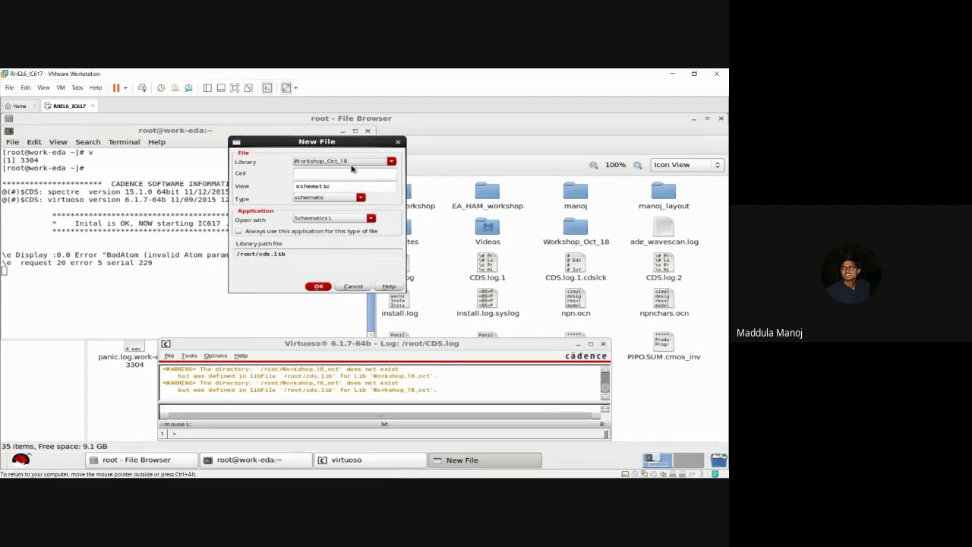
left_click(343, 174)
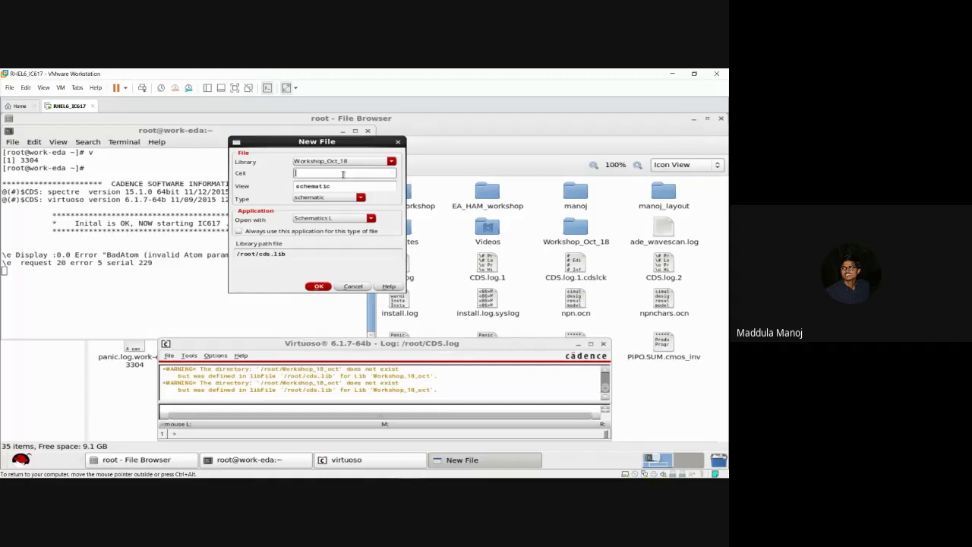
type("npn_char_ce")
left_click(316, 199)
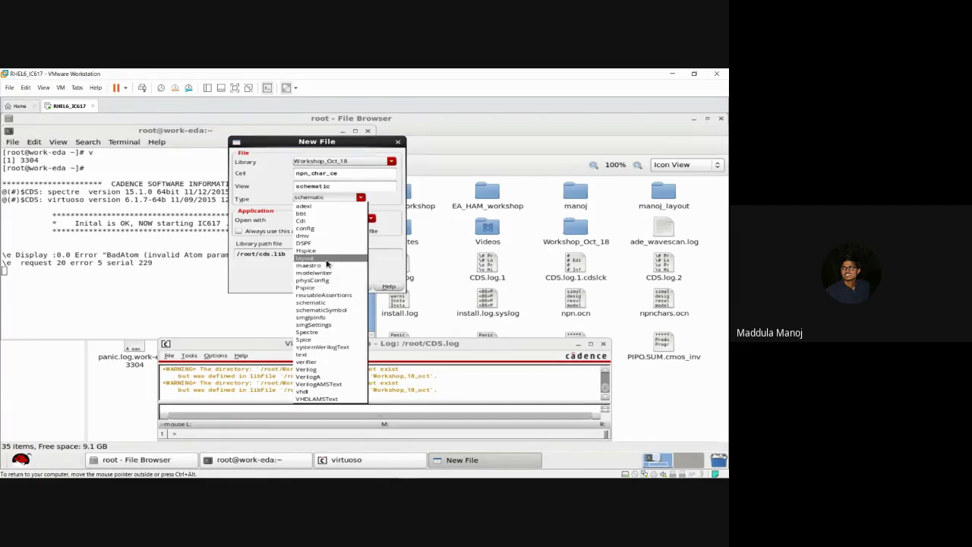
left_click(361, 198)
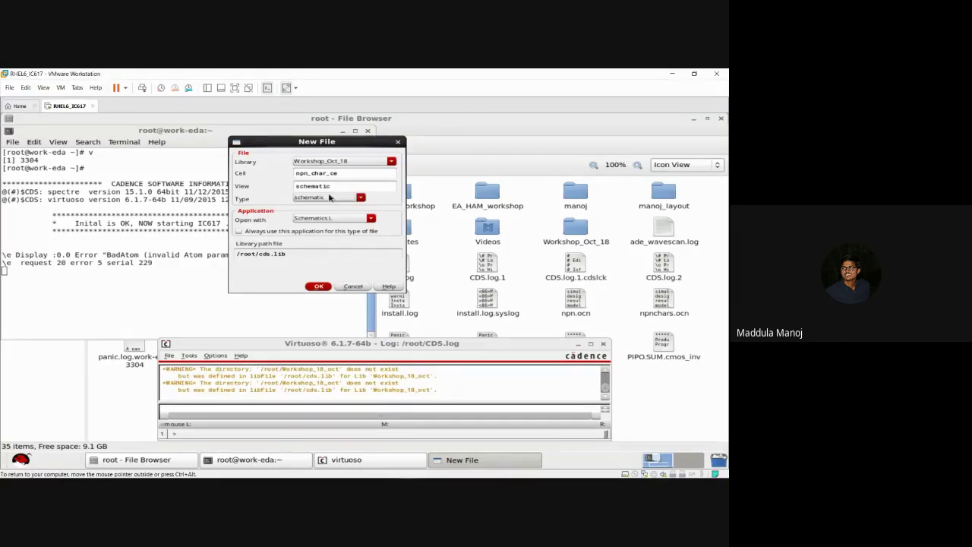
left_click(319, 287)
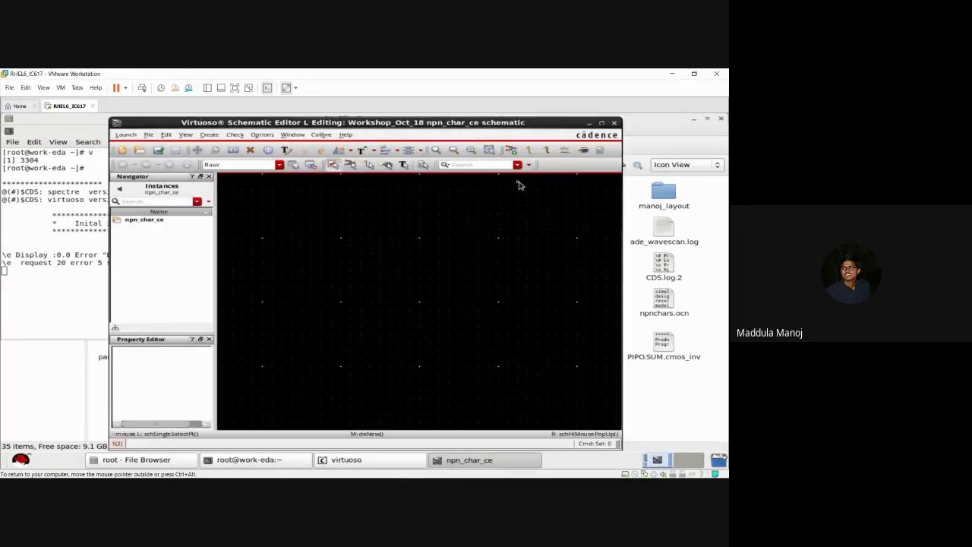
Step: Maximize the npn_char_ce Schematic Editor window and open the Create menu
left_click(602, 124)
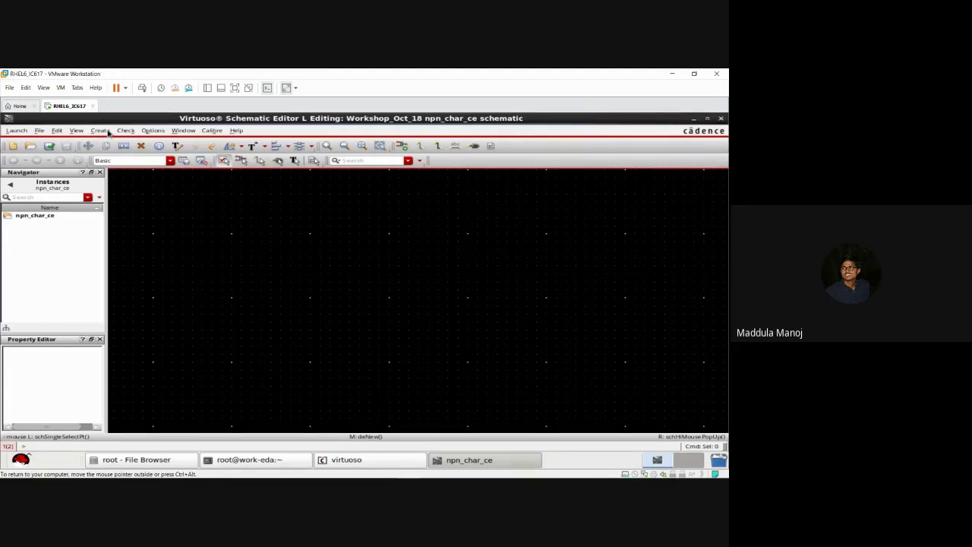
left_click(100, 131)
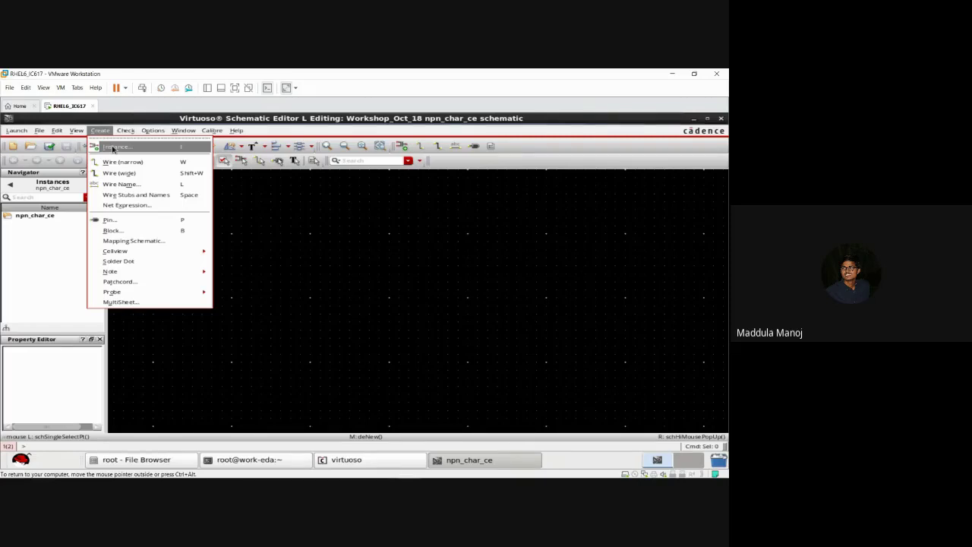
Step: Start Add Instance with the i shortcut and launch its Library Browser
left_click(114, 147)
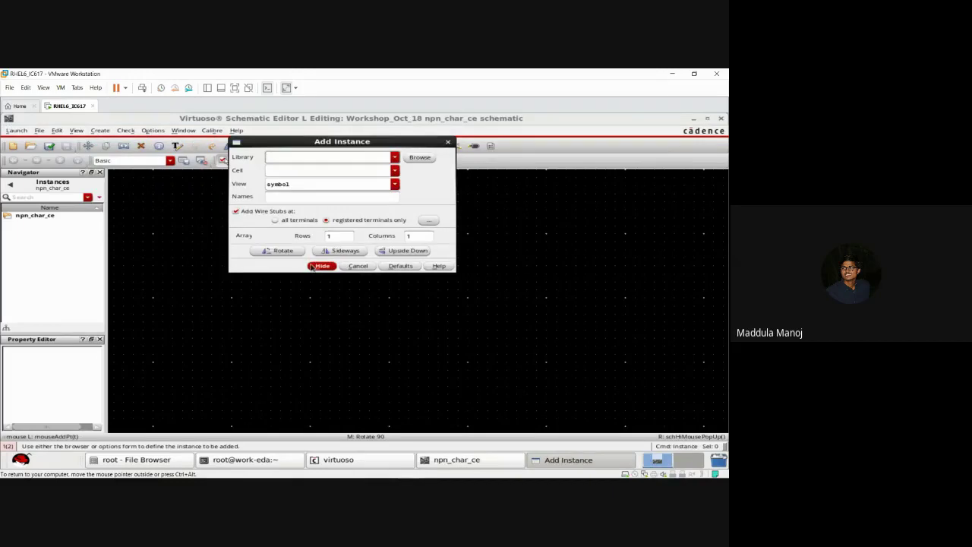
left_click(363, 267)
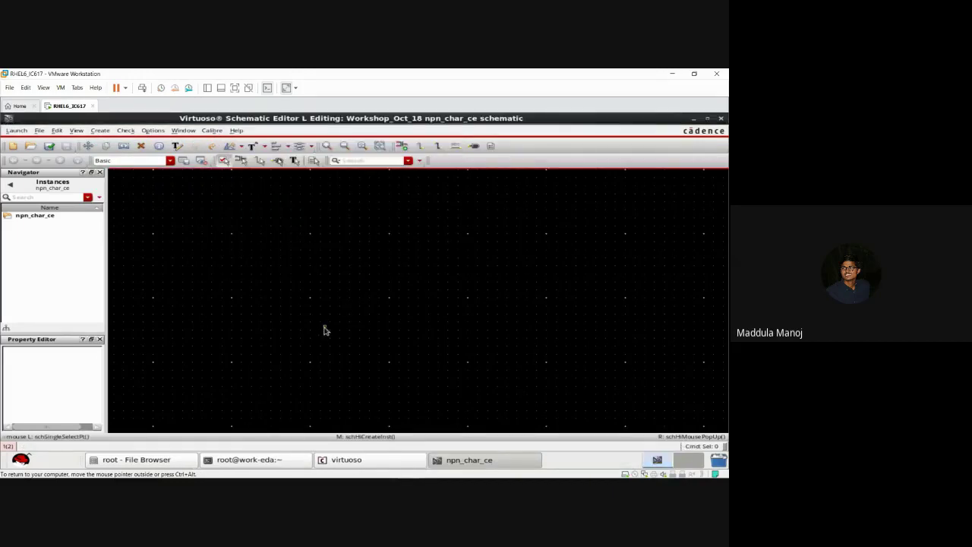
key("i")
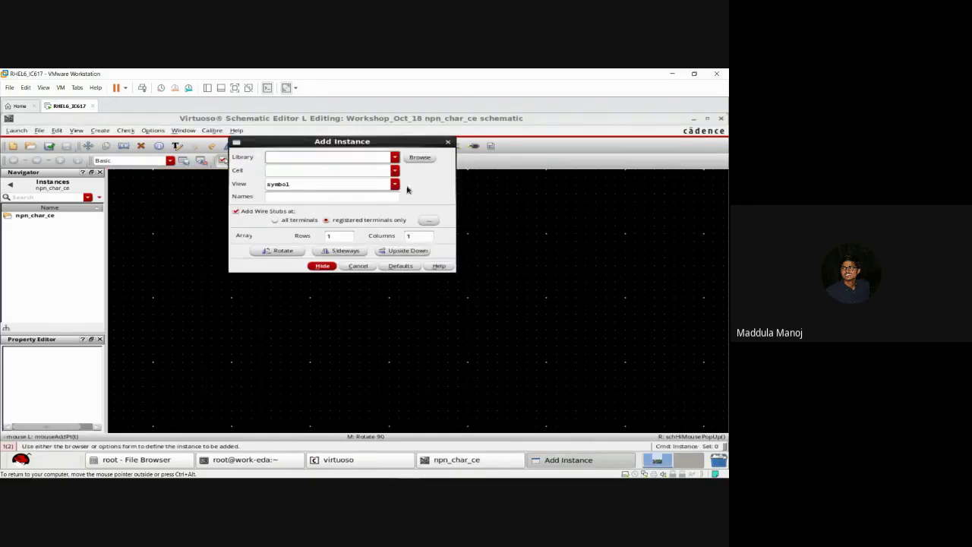
left_click(422, 158)
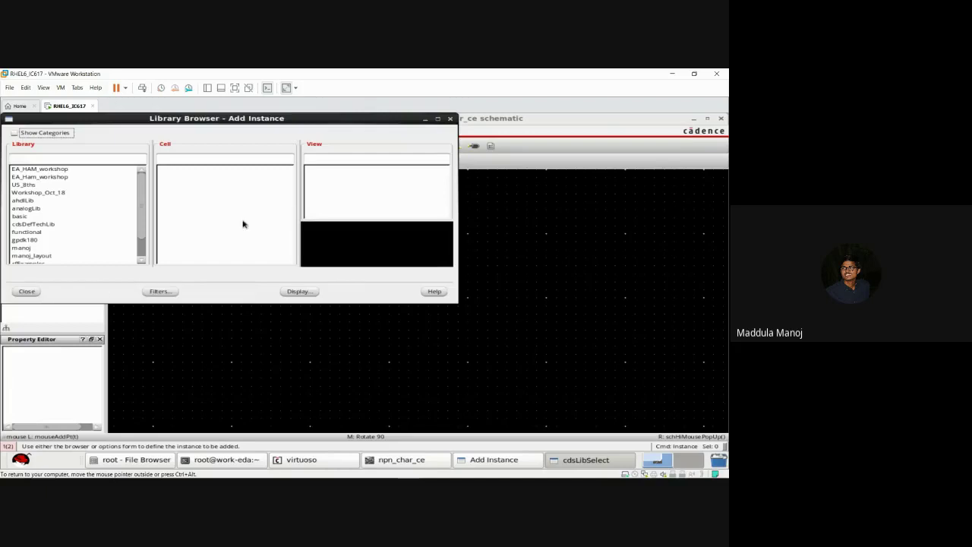
Step: Pick the gpdk180 library, search for cell npn, and accept its symbol view
left_click(30, 241)
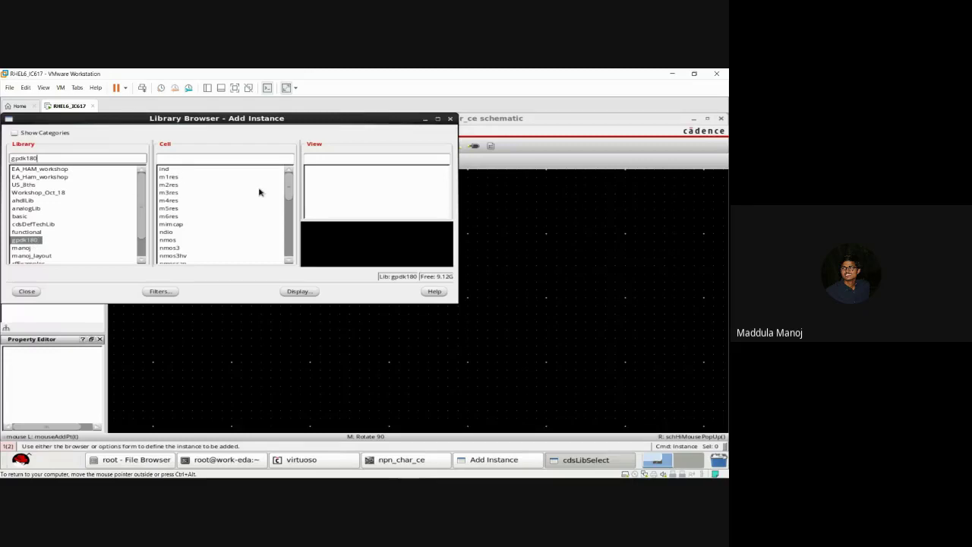
mouse_move(287, 196)
left_mouse_down()
mouse_move(282, 254)
mouse_move(288, 179)
left_mouse_up()
left_click(265, 158)
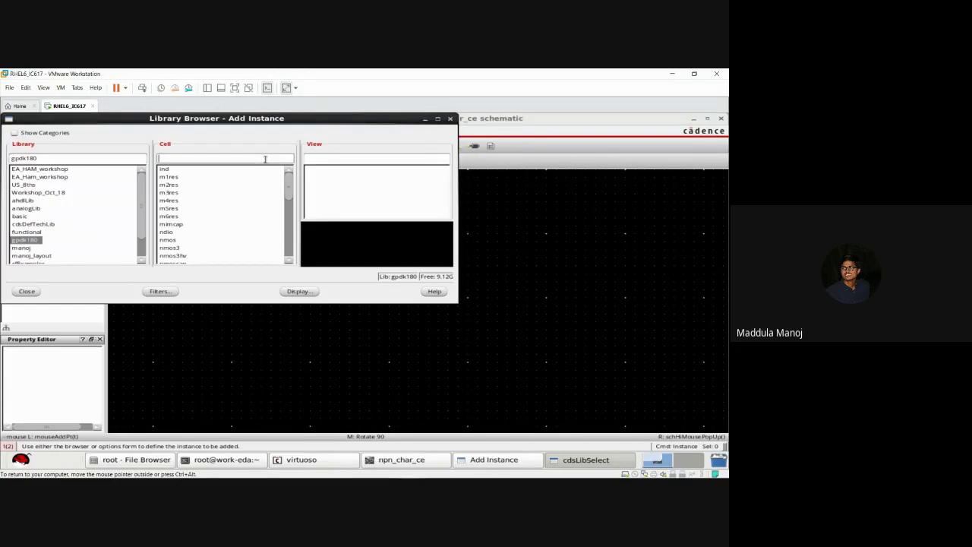
type("npn")
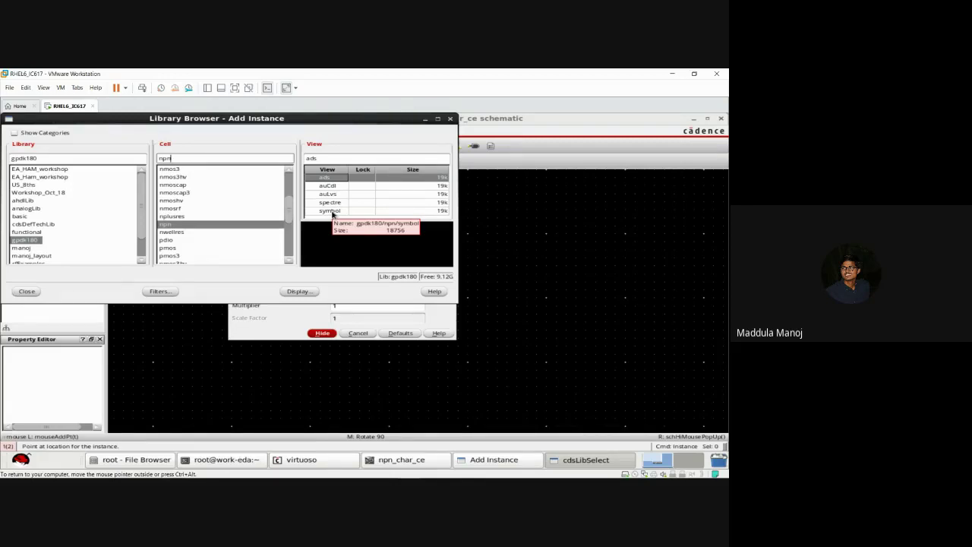
left_click(332, 213)
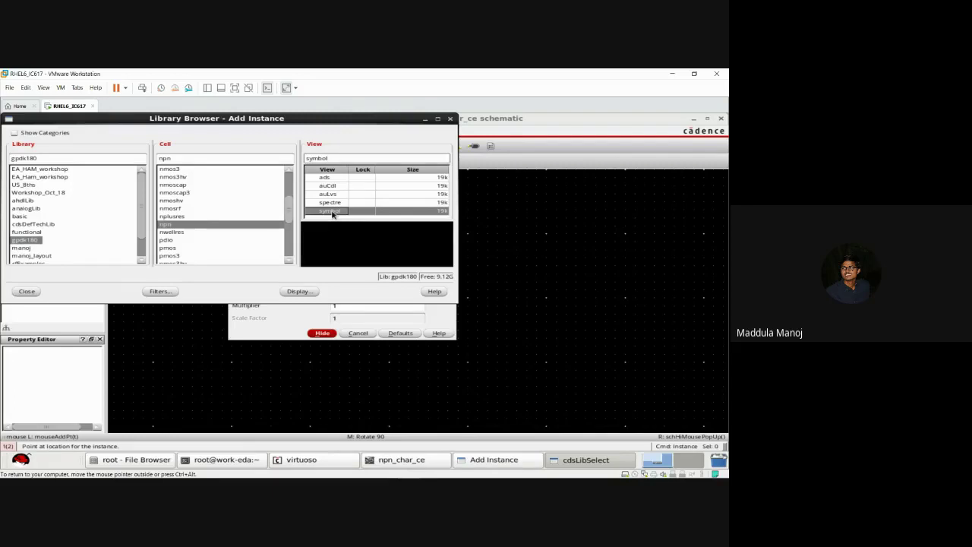
double_click(332, 212)
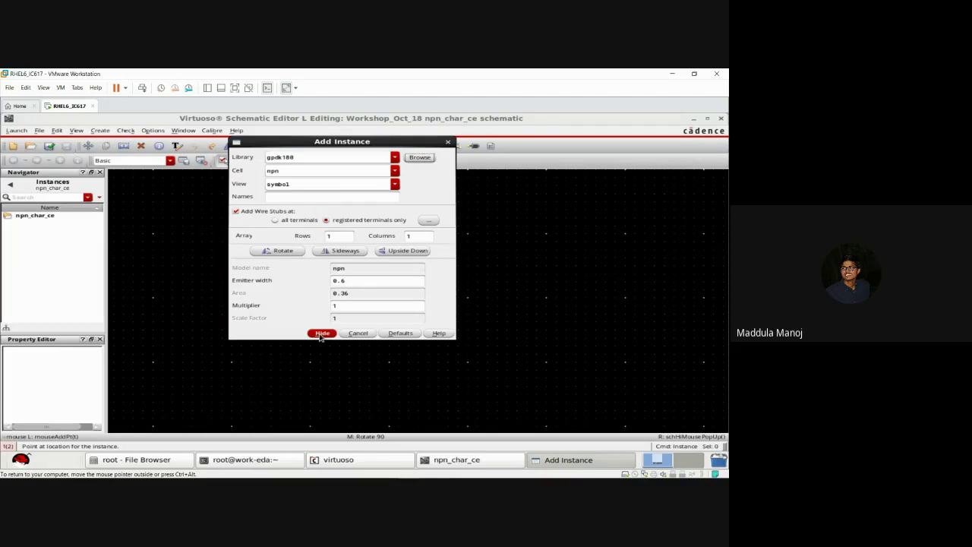
Step: Place one npn transistor Q0 near the schematic centre and end placement
left_click(323, 334)
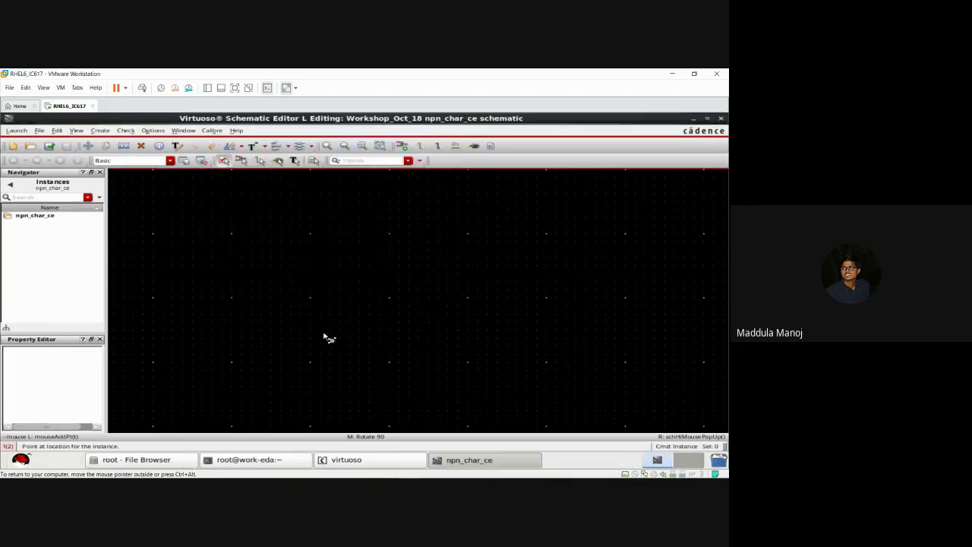
left_click(364, 294)
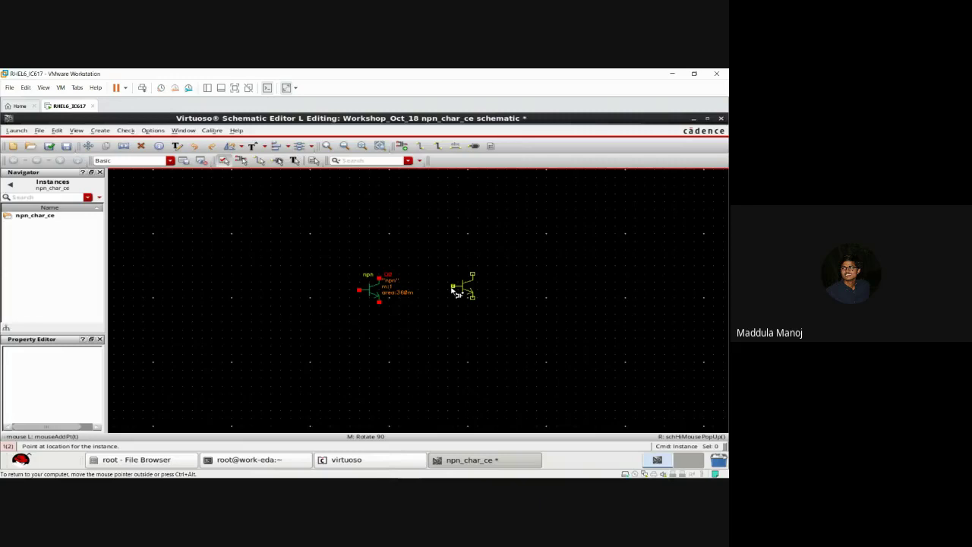
key("Escape")
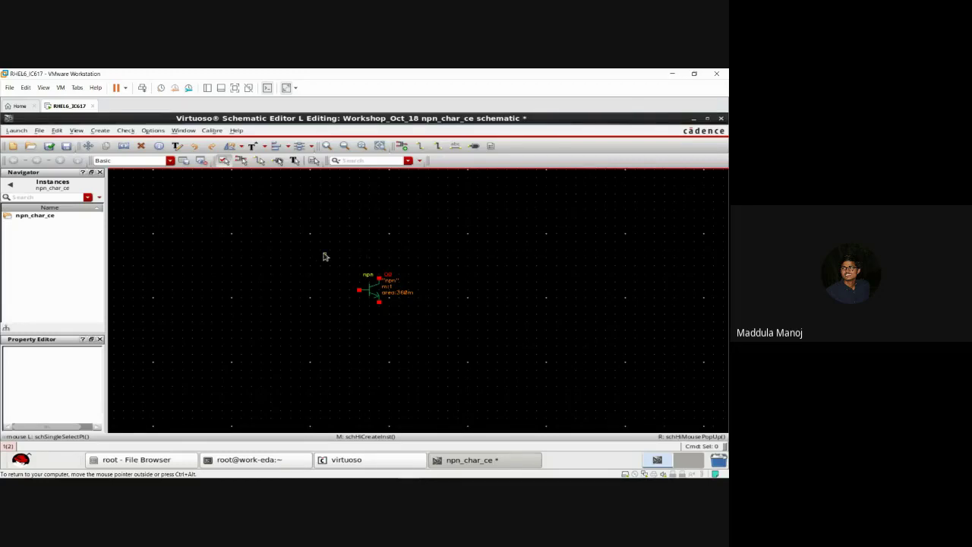
Step: Reopen the Library Browser and search gpdk180 for res cells, trying resPrim2
key("i")
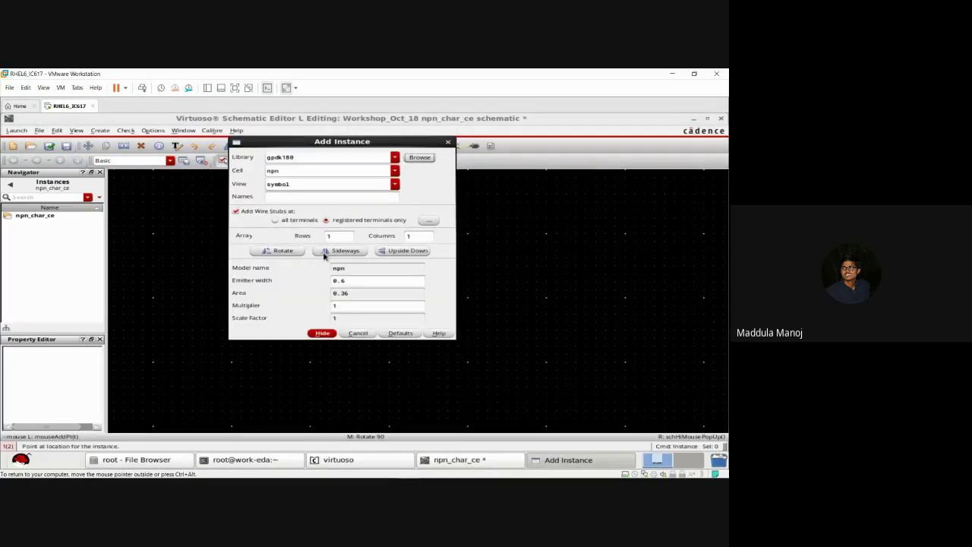
left_click(419, 158)
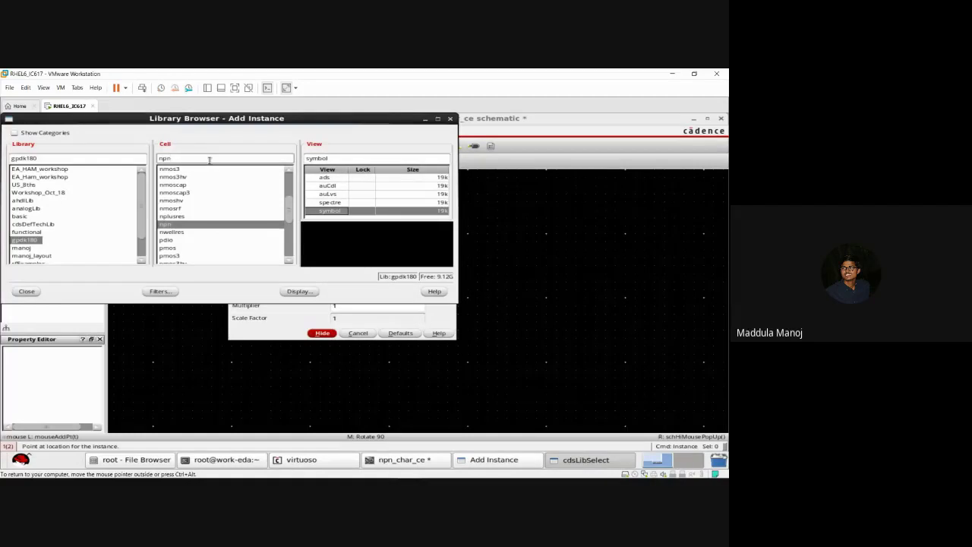
key("BackSpace")
key("BackSpace")
key("BackSpace")
type("res")
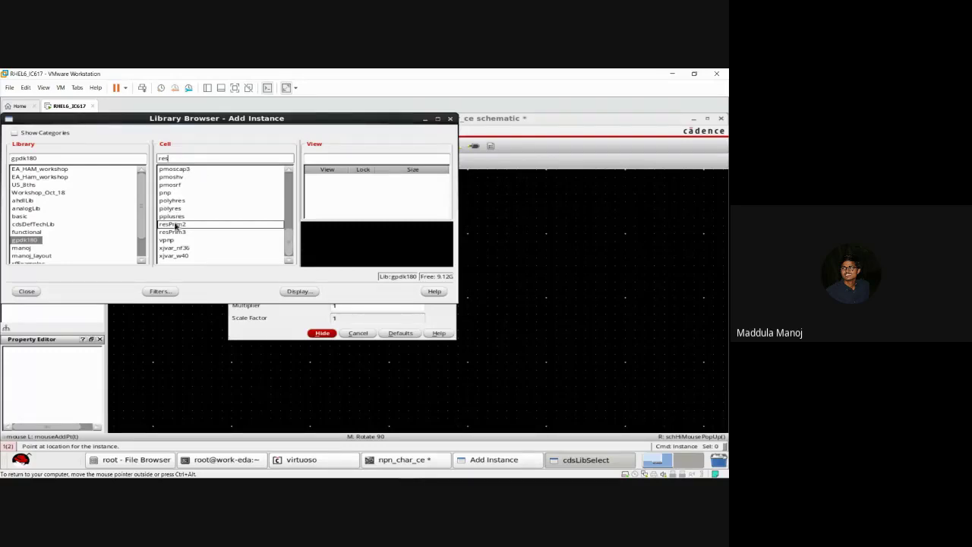
left_click(176, 226)
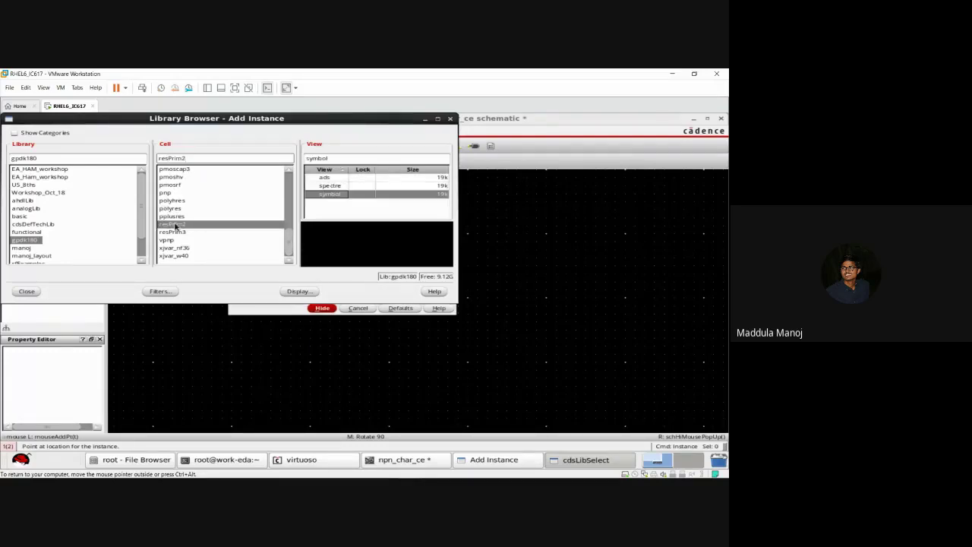
left_click(197, 159)
key("BackSpace")
key("BackSpace")
key("BackSpace")
key("BackSpace")
key("BackSpace")
key("BackSpace")
key("BackSpace")
key("BackSpace")
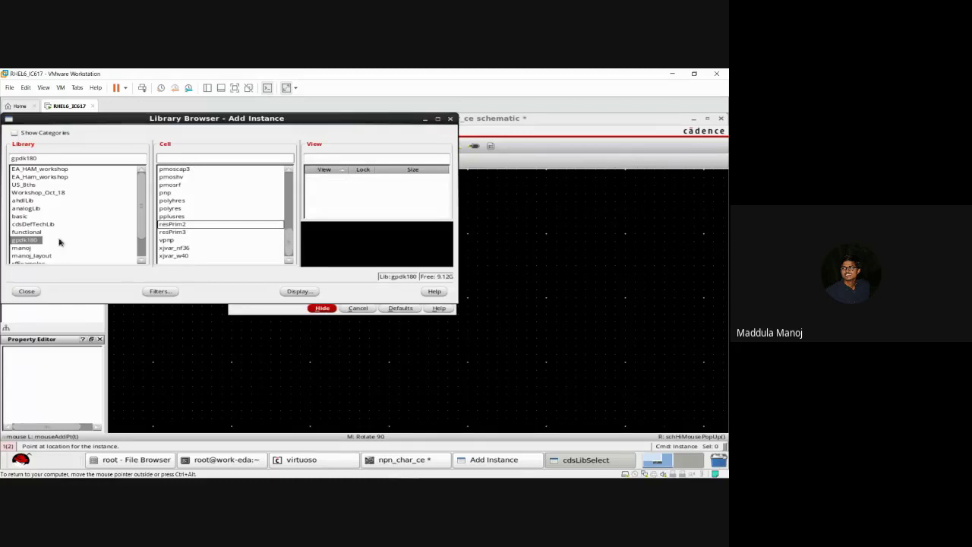
left_click(21, 242)
left_click(167, 158)
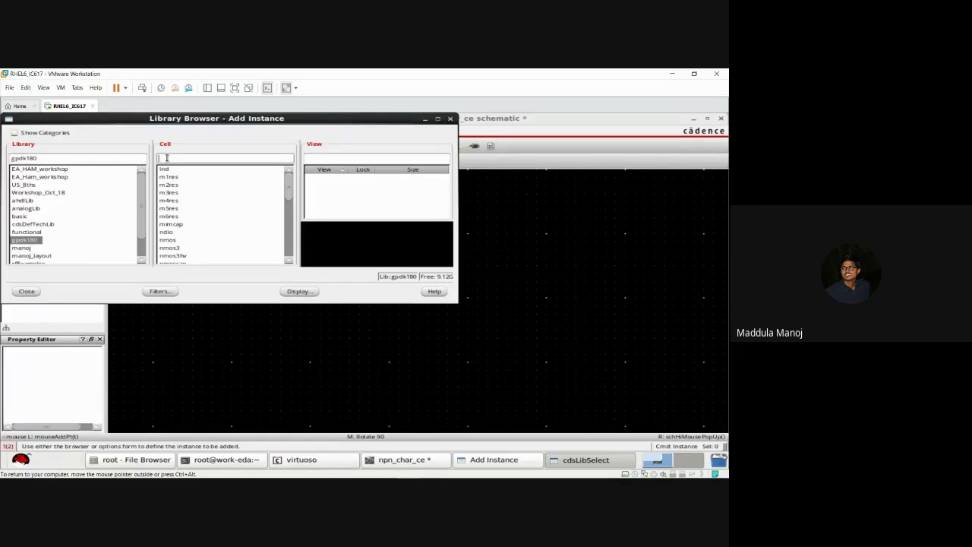
type("res")
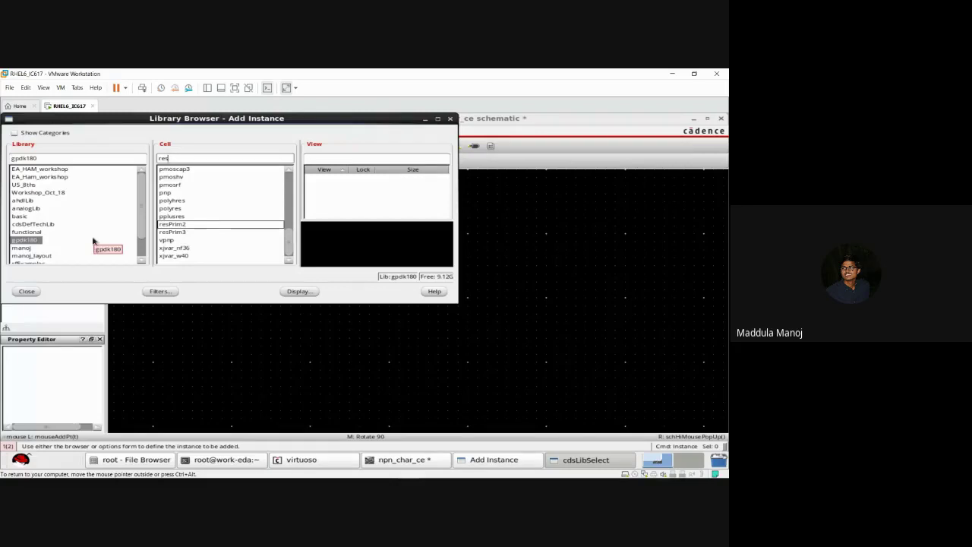
left_click(140, 262)
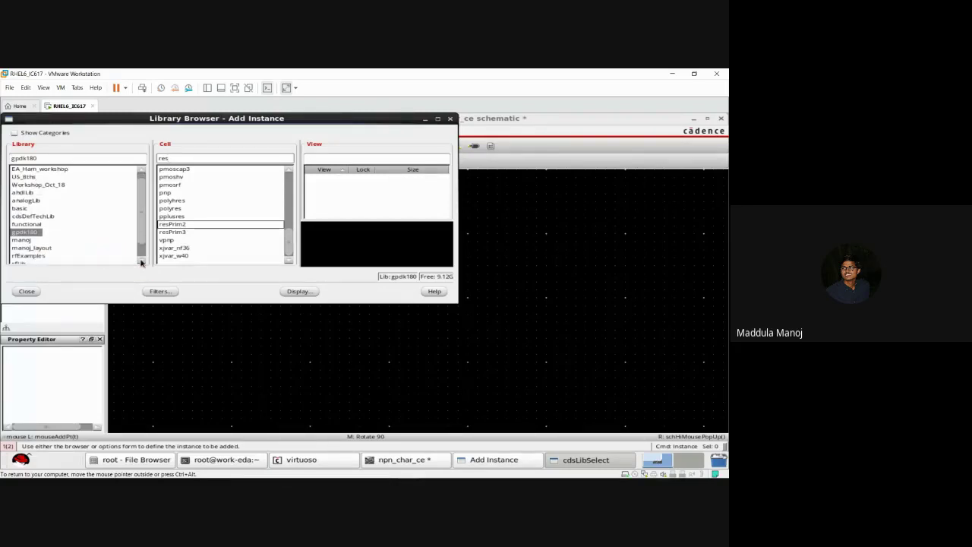
Step: Select the res symbol from the analogLib library for the new instance
left_click(27, 201)
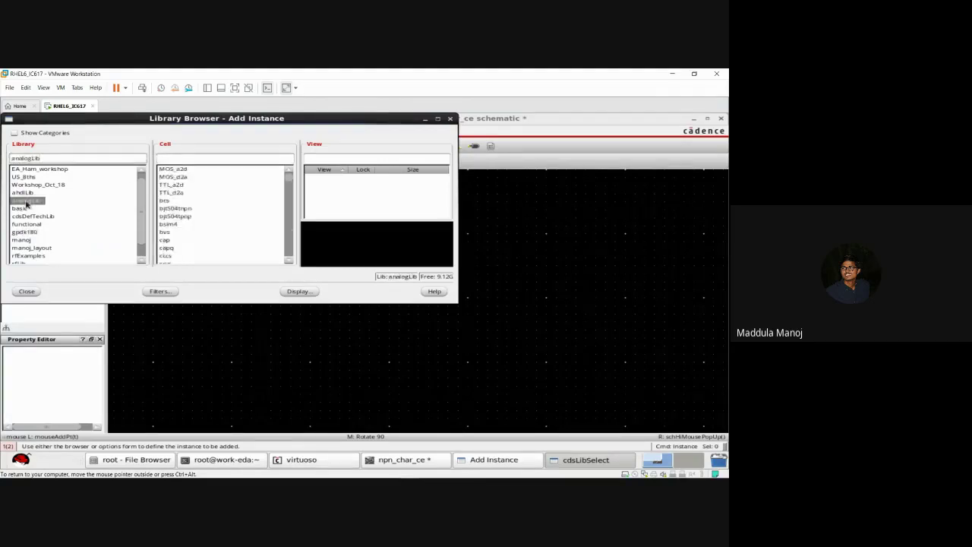
left_click(184, 158)
type("res")
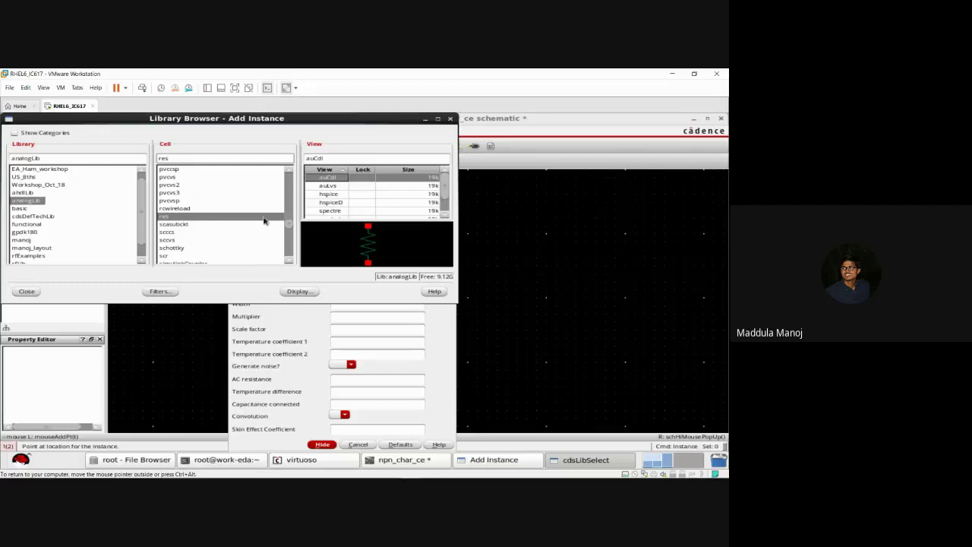
left_click(446, 216)
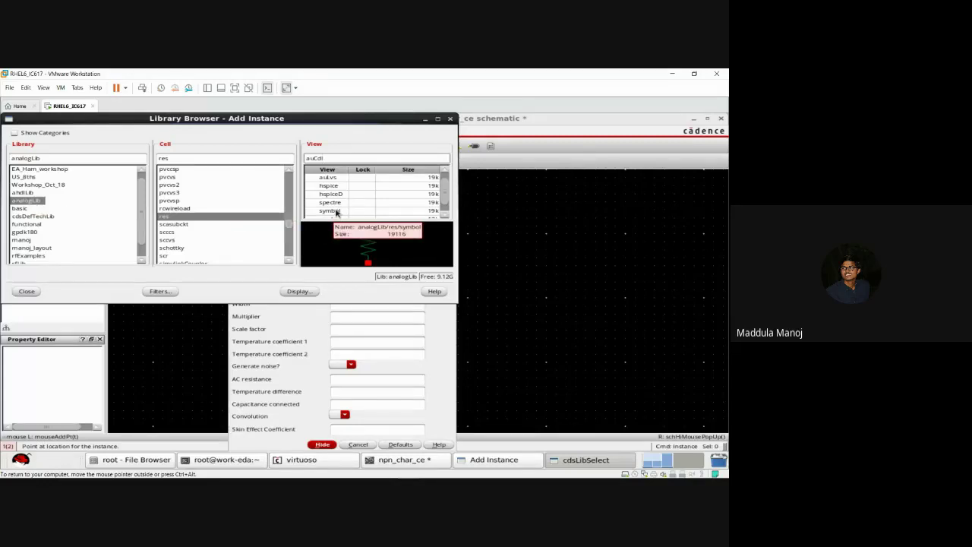
double_click(337, 213)
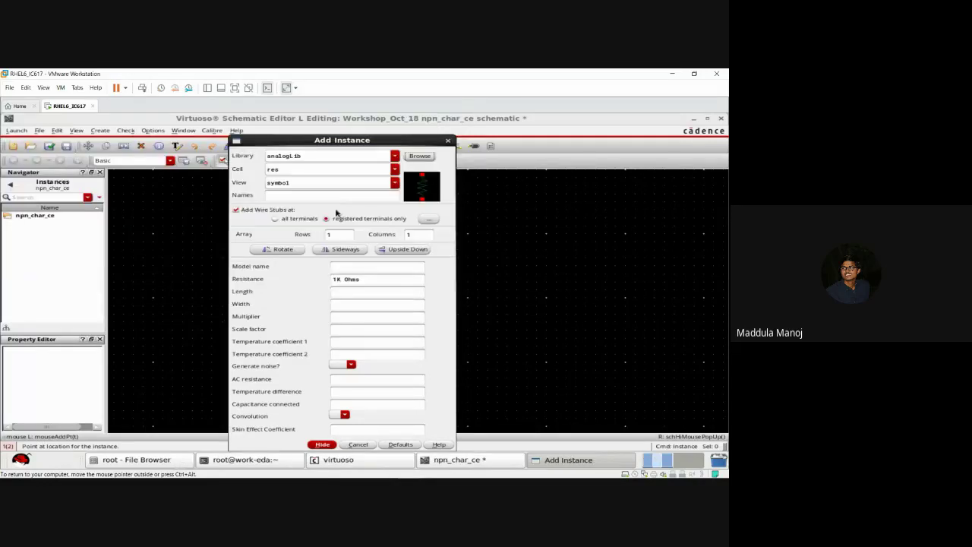
Step: Place a vertical resistor above Q0 and a rotated horizontal one to its left
left_click(321, 444)
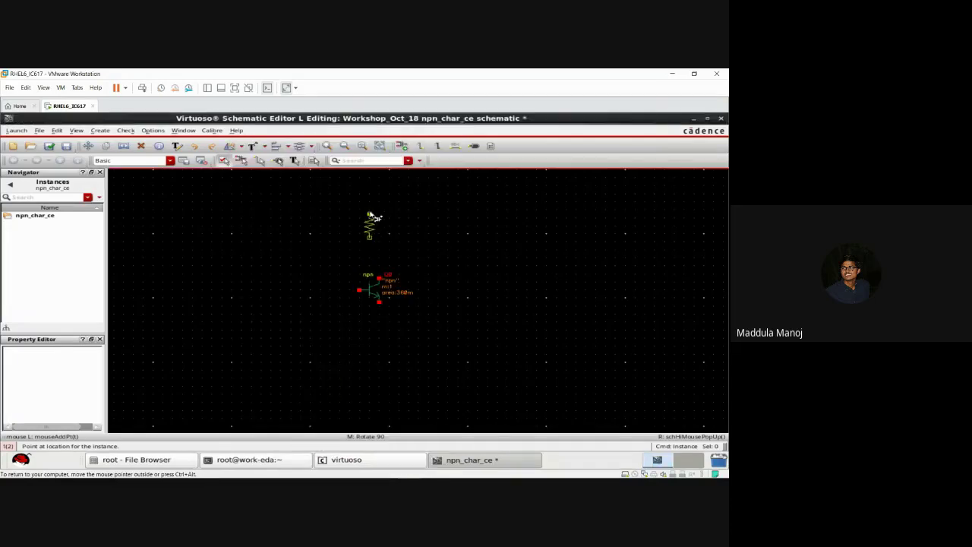
left_click(382, 229)
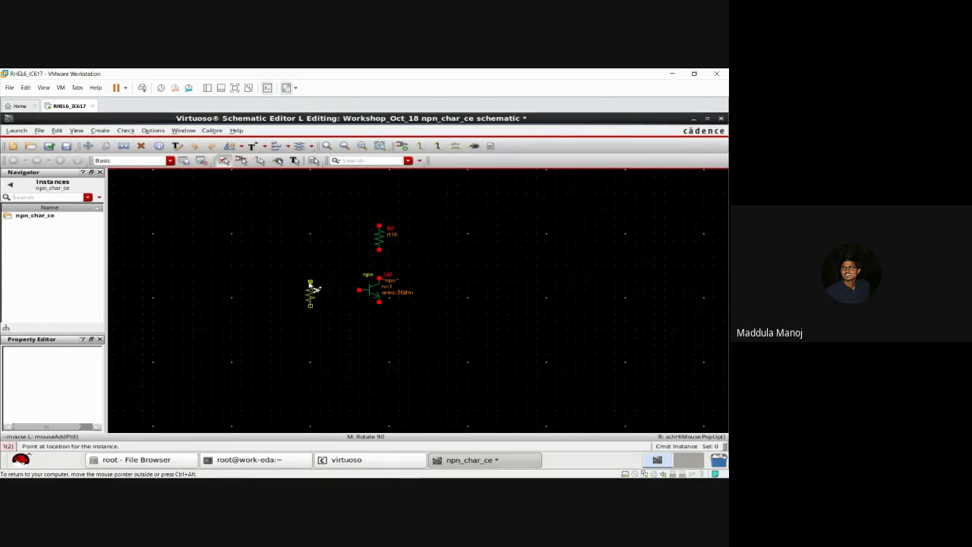
middle_click(314, 289)
left_click(310, 294)
key("Escape")
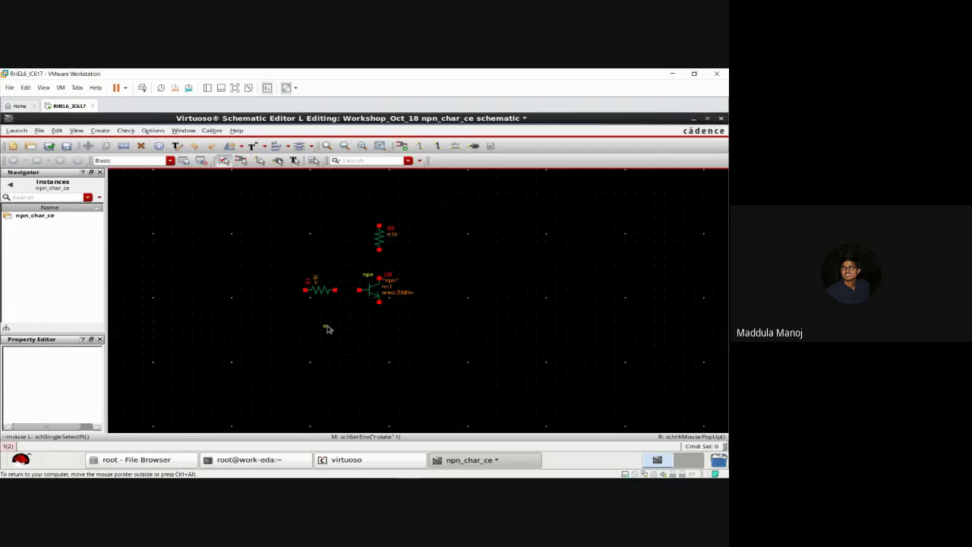
Step: Reopen the Library Browser and search for the vdc, idc and gnd cells
key("i")
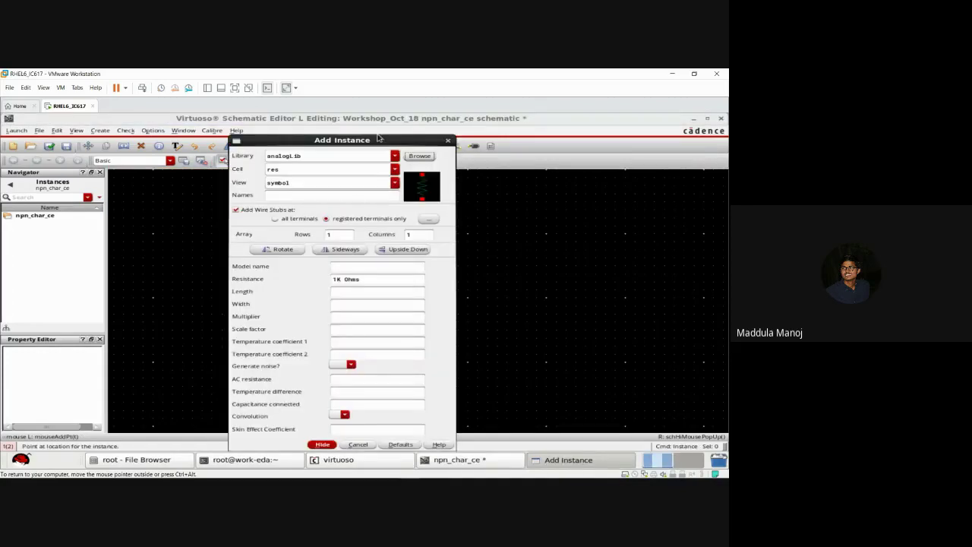
left_click(420, 156)
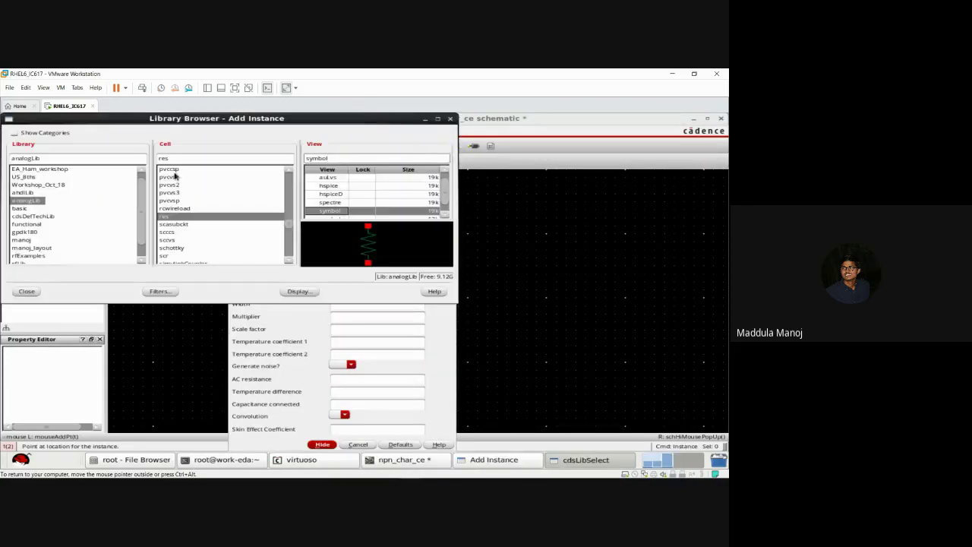
key("BackSpace")
key("BackSpace")
key("BackSpace")
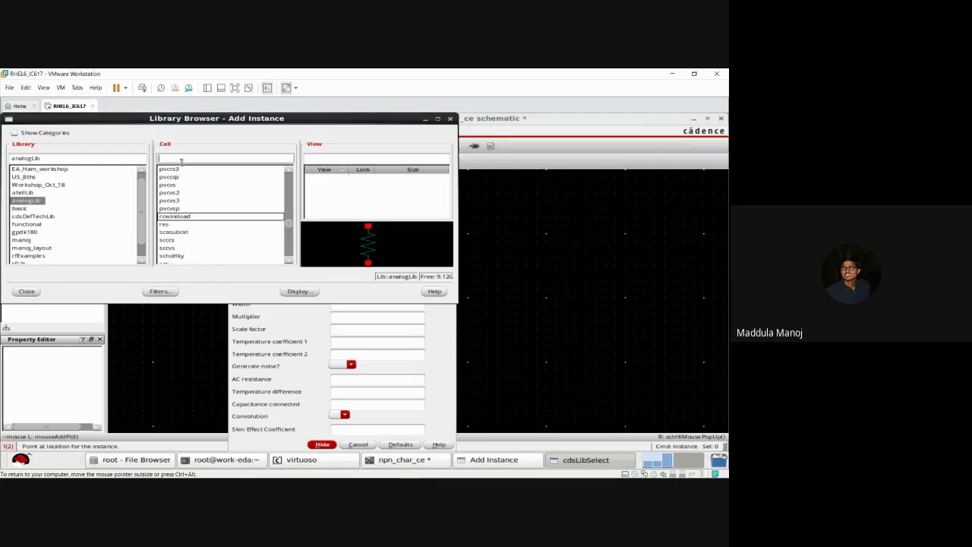
type("vdc")
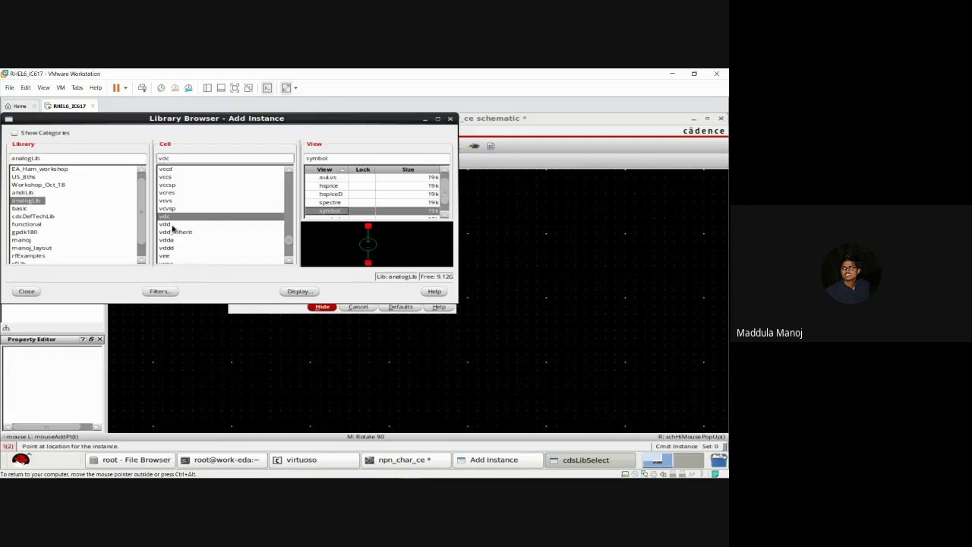
key("BackSpace")
key("BackSpace")
key("BackSpace")
type("idc")
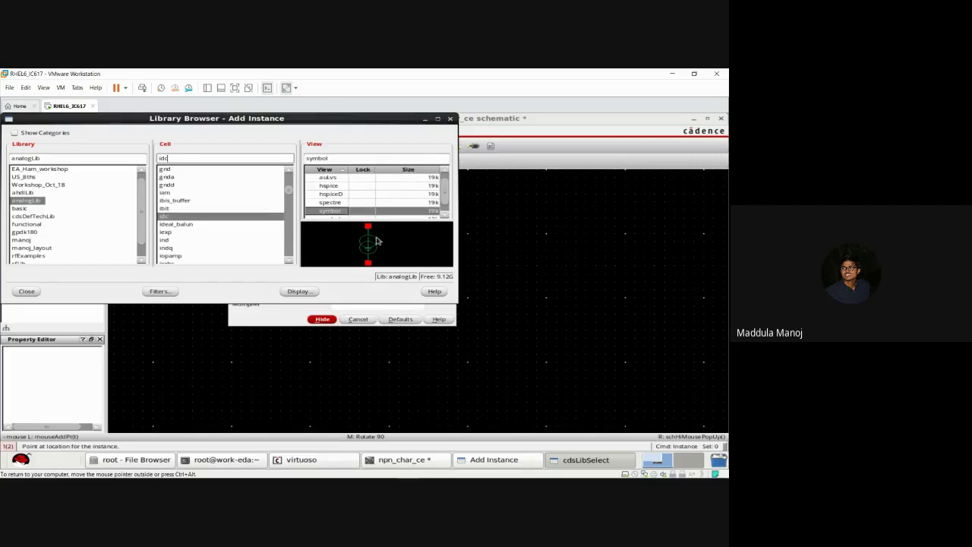
key("BackSpace")
key("BackSpace")
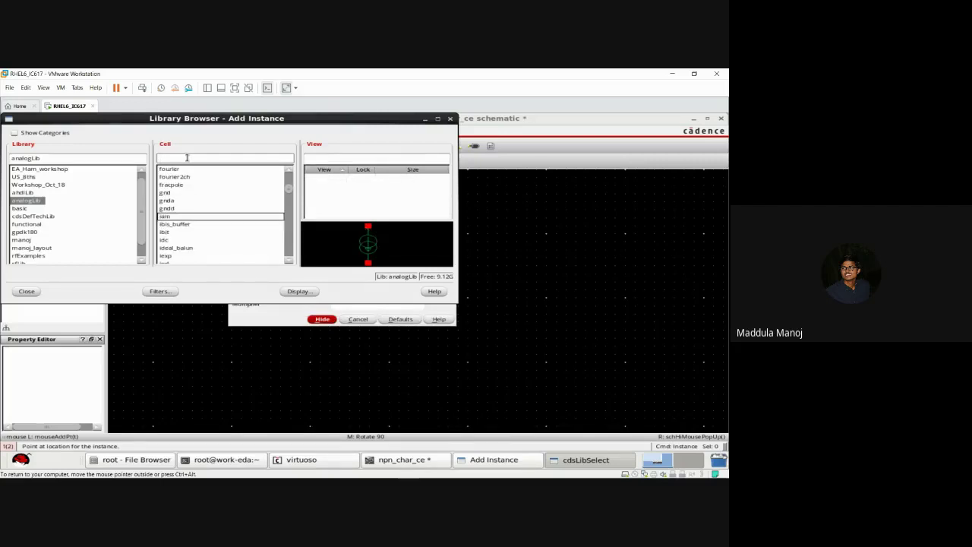
type("gnd")
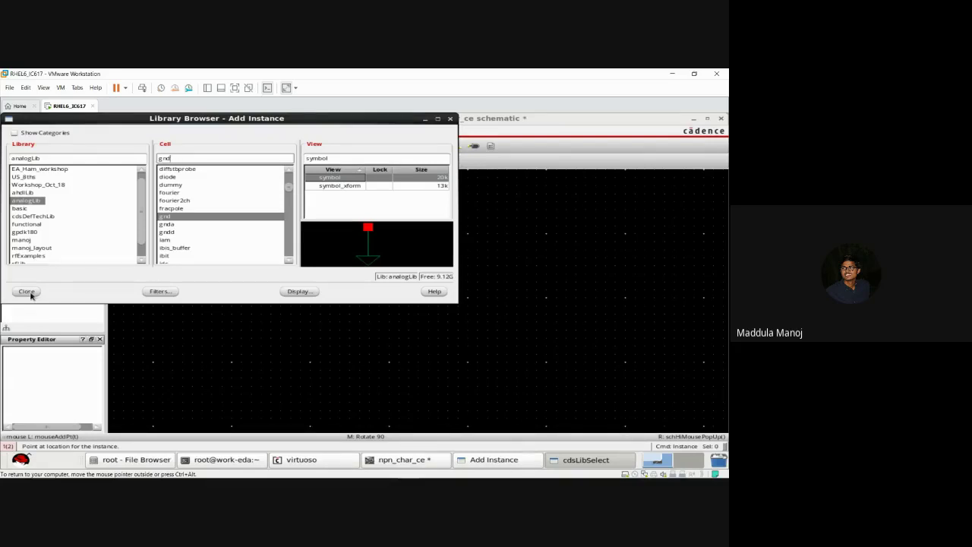
Step: Close the Library Browser and cancel the Add Instance form
left_click(26, 292)
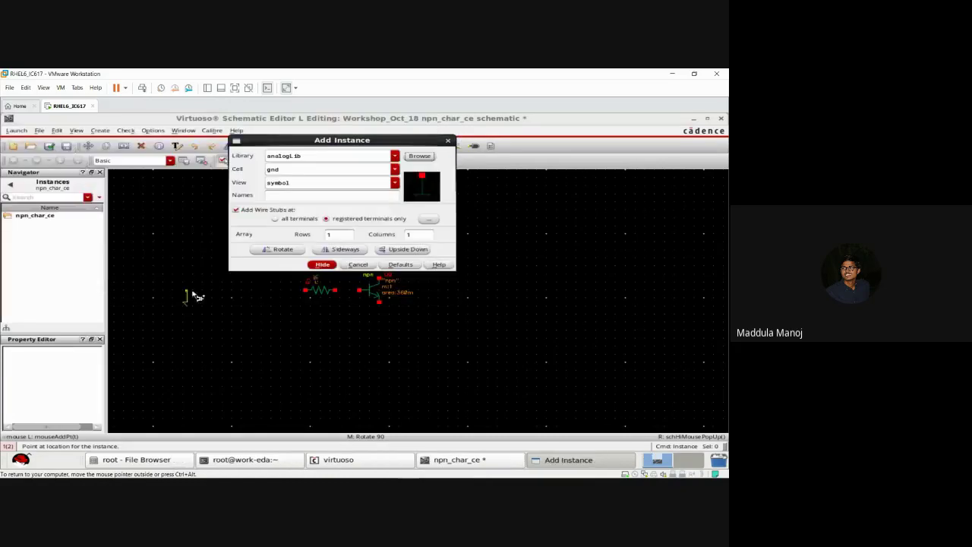
left_click(356, 265)
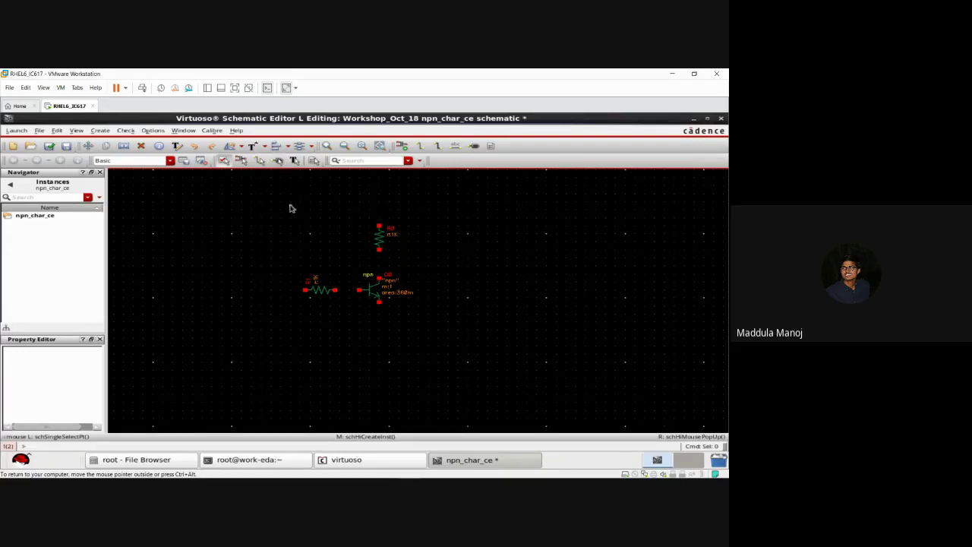
key("p")
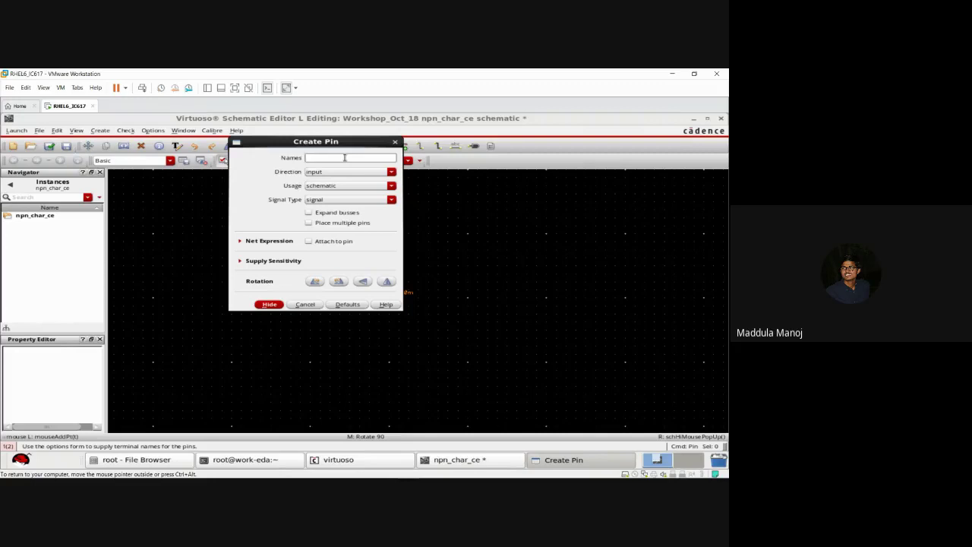
Step: Create a power-type pin named vcc and place it above the collector resistor
type("vcc")
left_click(342, 174)
left_click(342, 180)
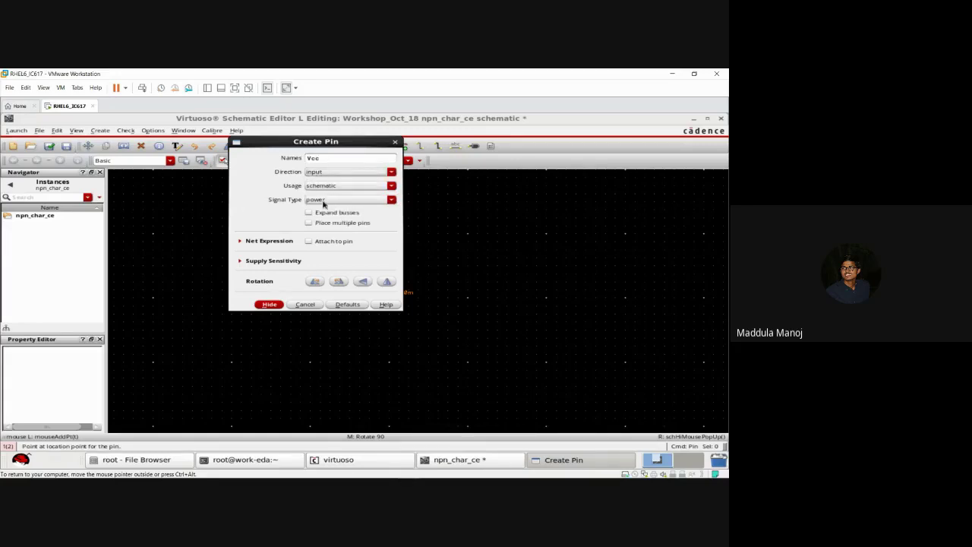
left_click(323, 201)
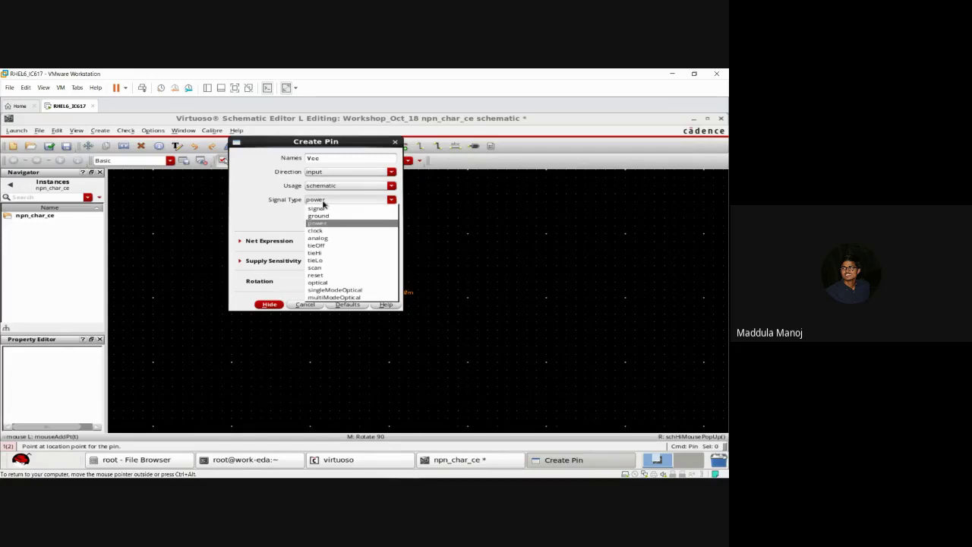
left_click(323, 201)
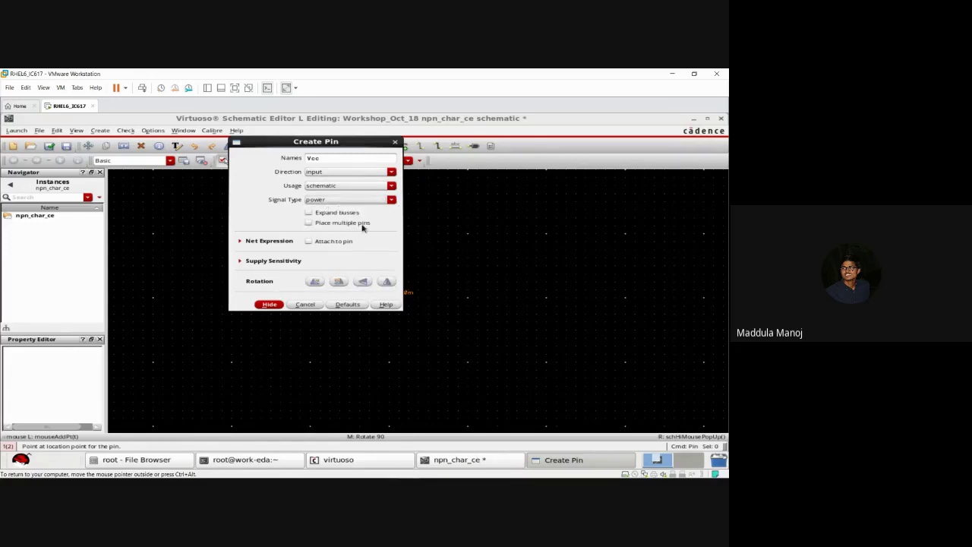
left_click(270, 305)
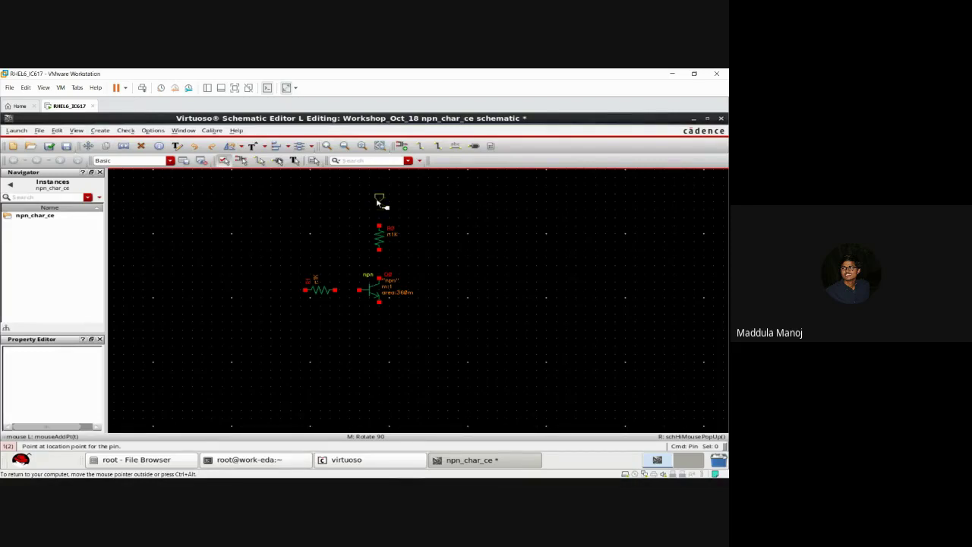
left_click(379, 204)
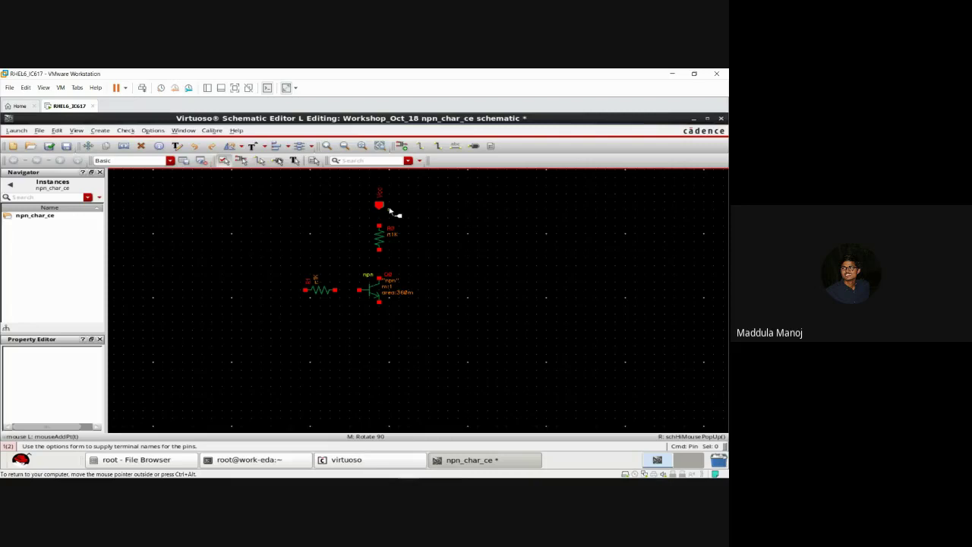
key("Escape")
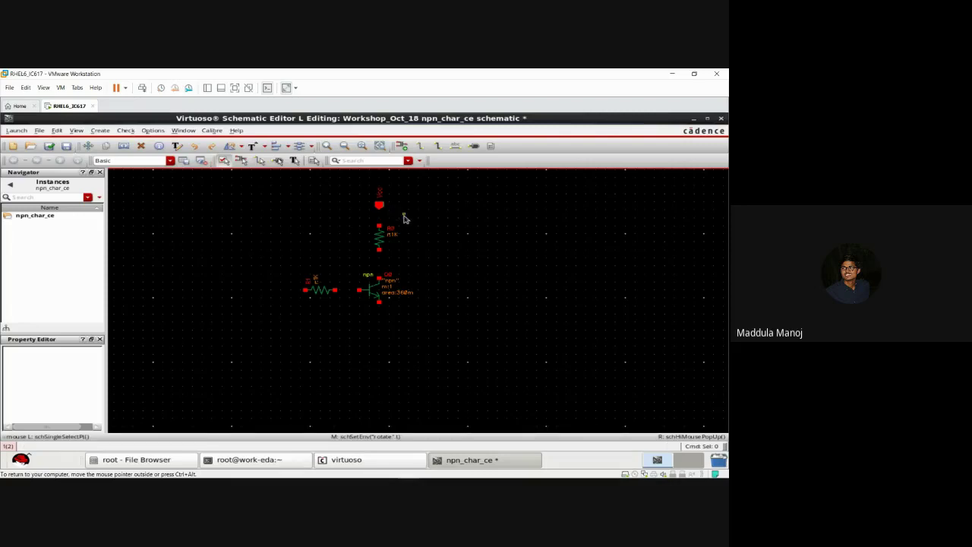
Step: Create a pin named gnd and place it below Q0's emitter
key("p")
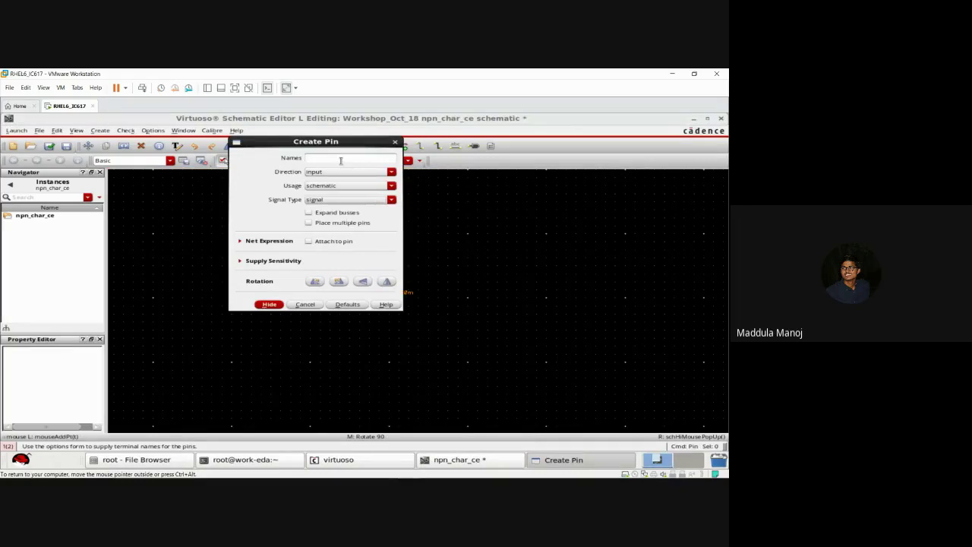
type("gnd")
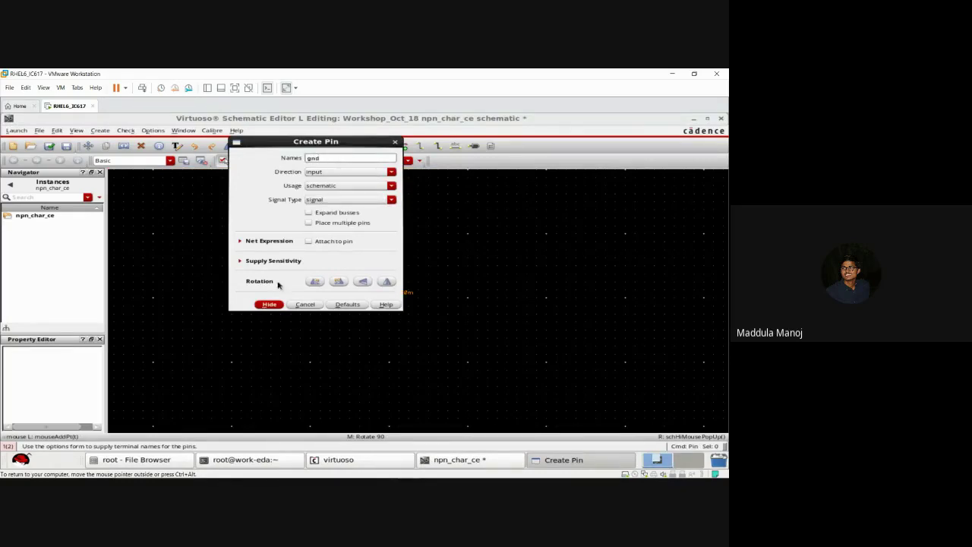
left_click(270, 305)
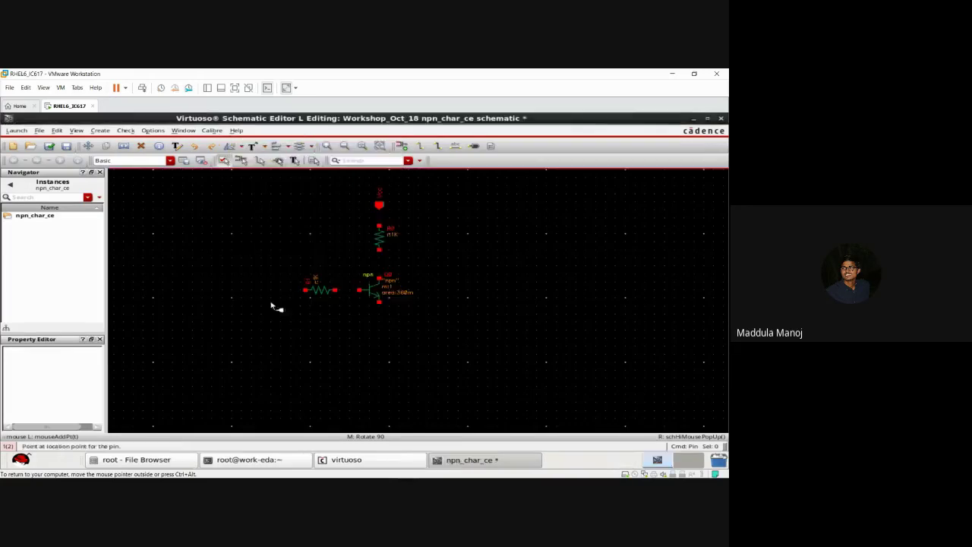
left_click(380, 330)
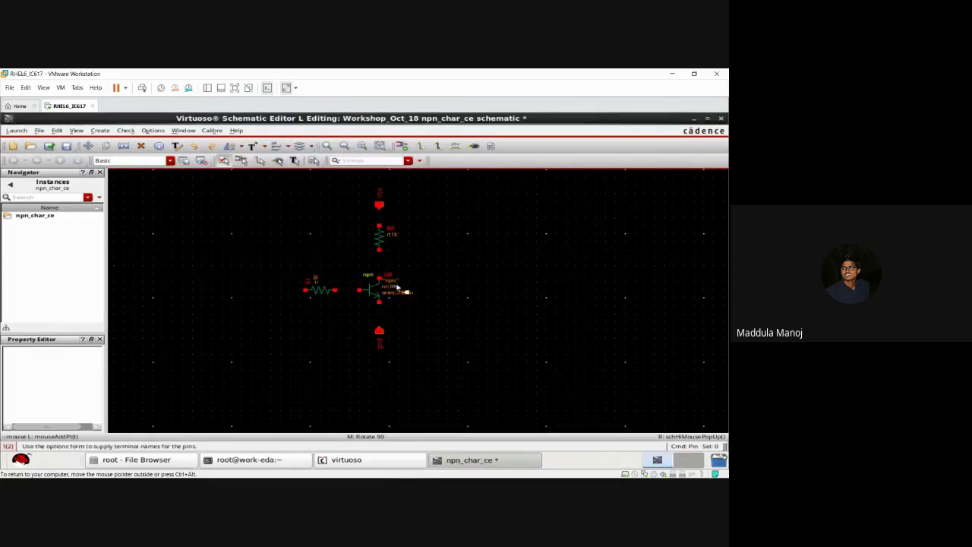
key("Escape")
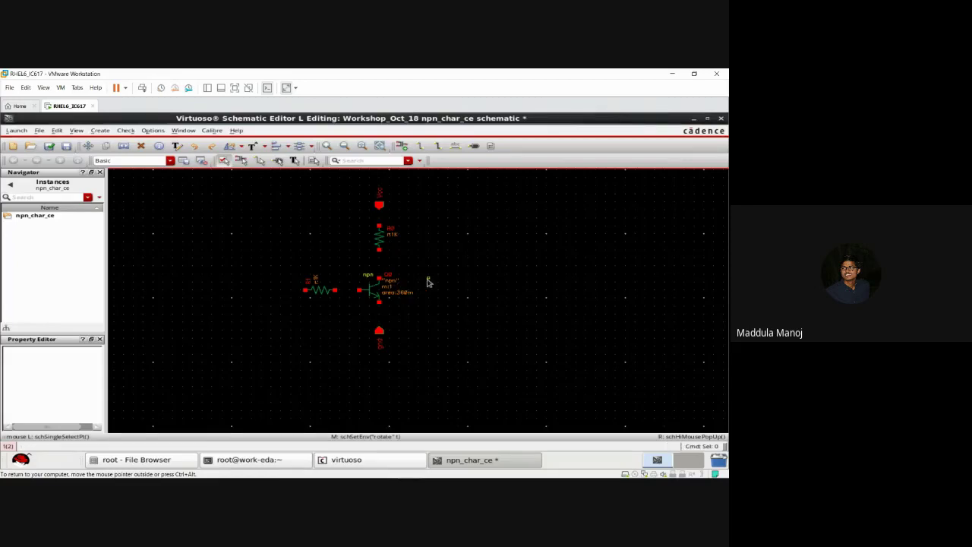
Step: Place a pin named Vbe left of the base resistor and make pins selectable
key("p")
type("Vbe")
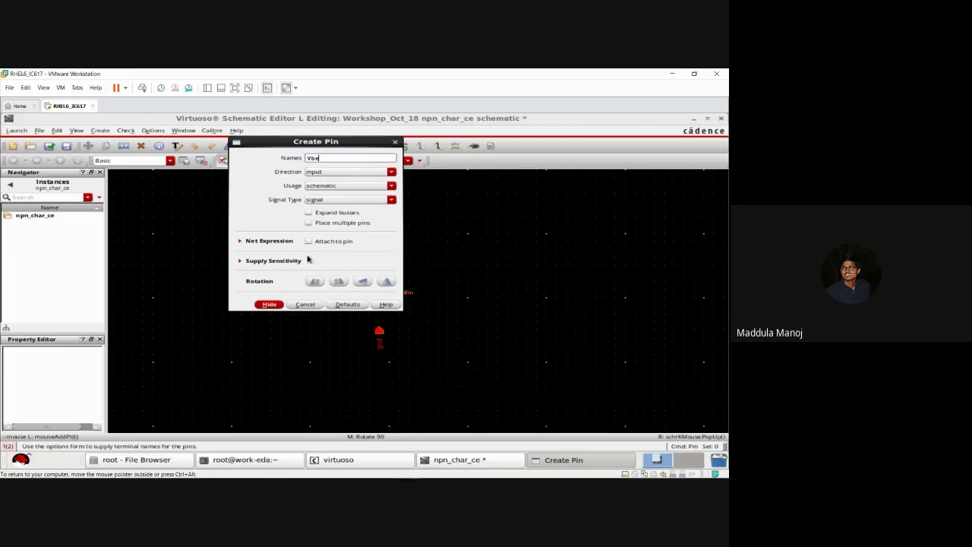
left_click(269, 303)
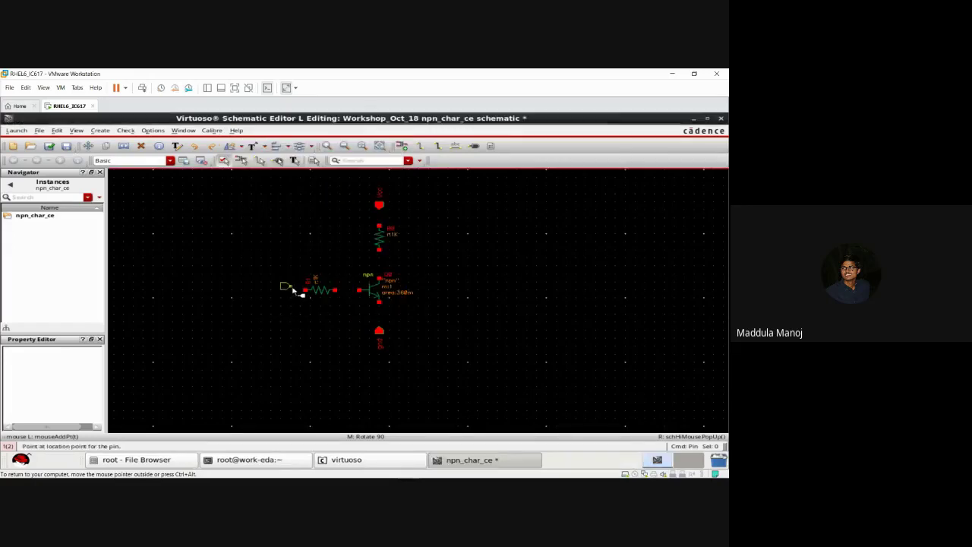
left_click(286, 296)
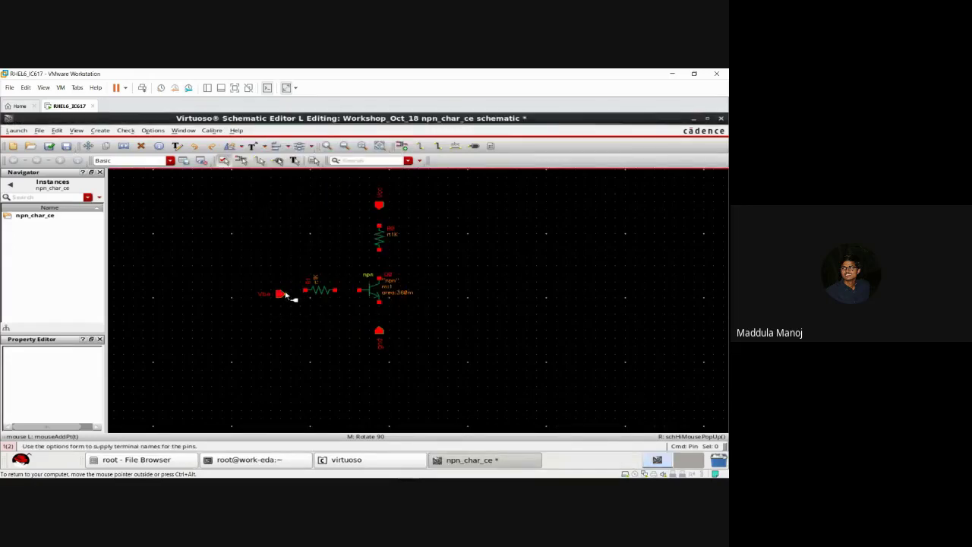
key("Escape")
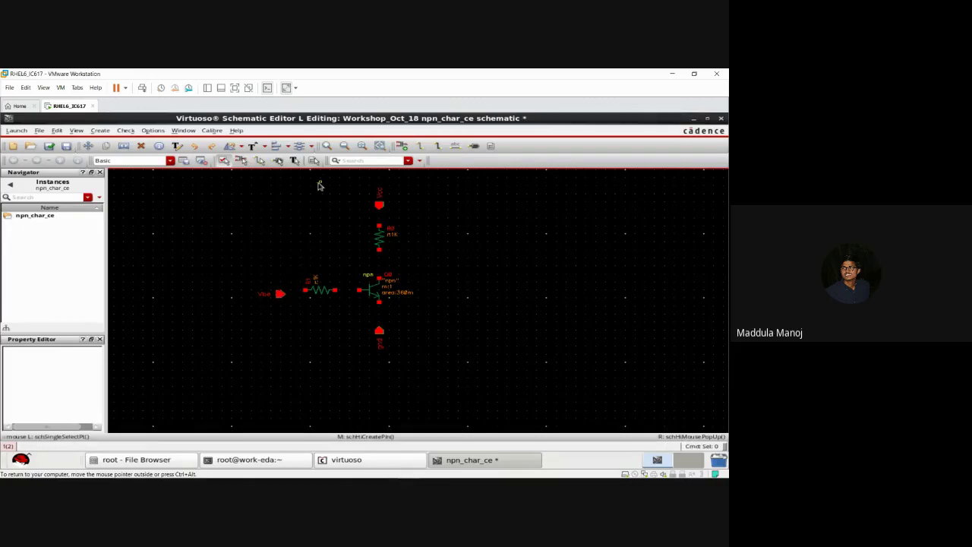
left_click(279, 162)
Step: Add an output pin named Vo beside the collector node, then select the Vbe pin
key("p")
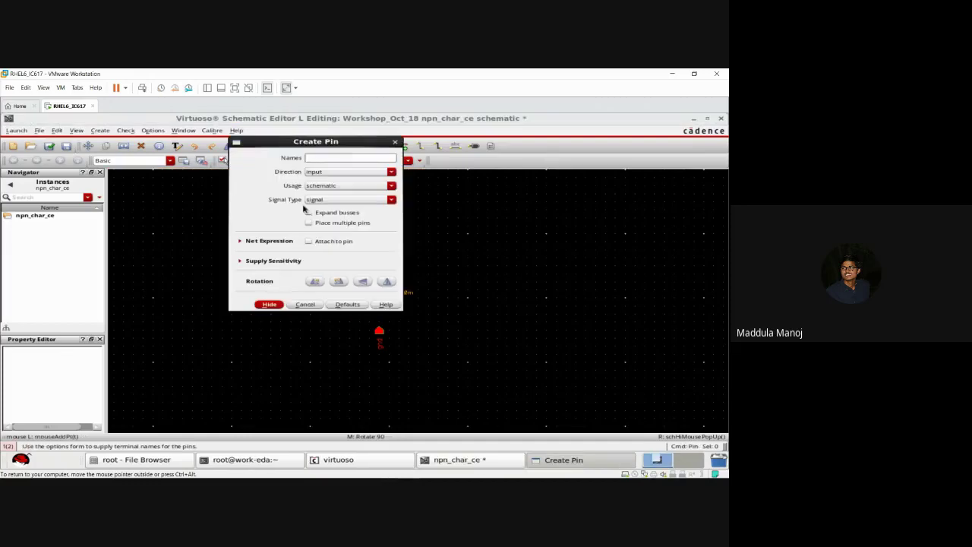
left_click(348, 173)
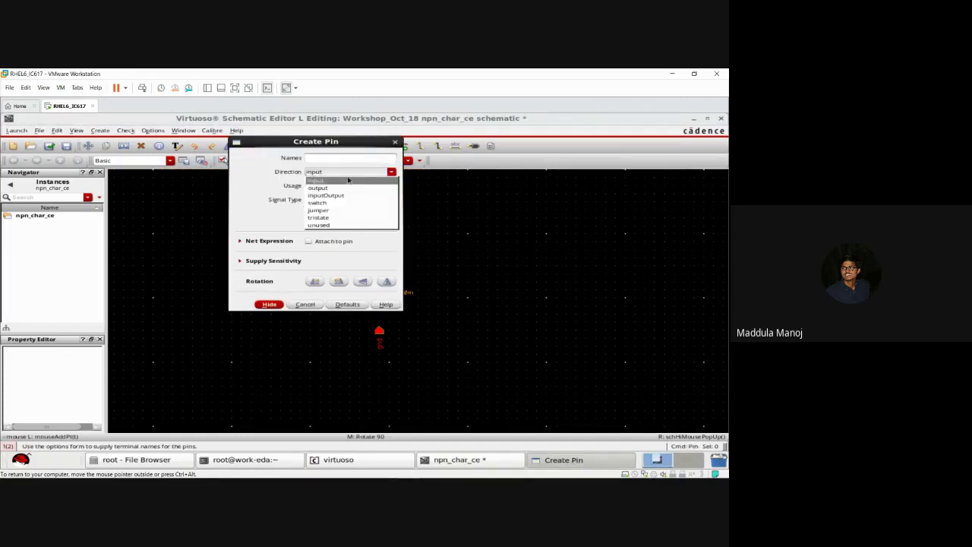
left_click(343, 188)
left_click(343, 157)
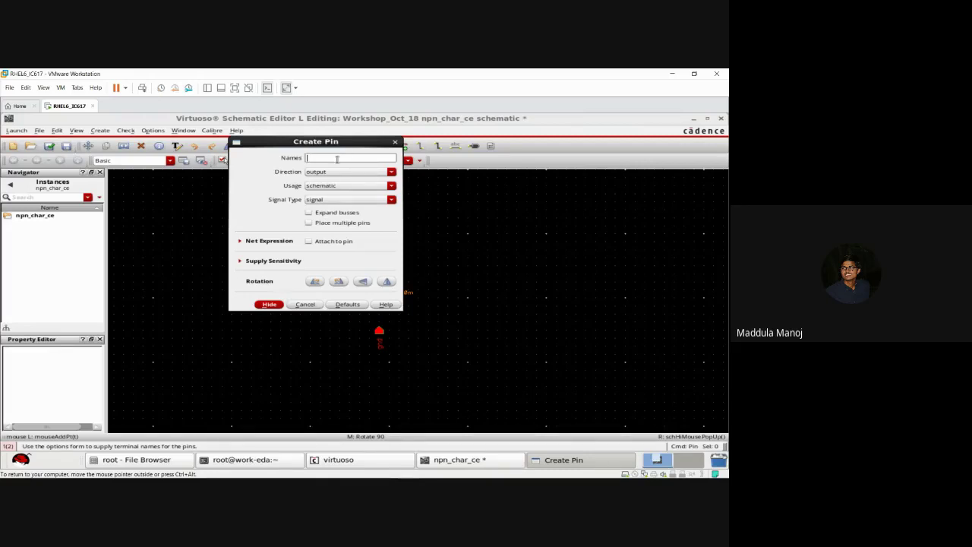
type("Vo")
left_click(270, 304)
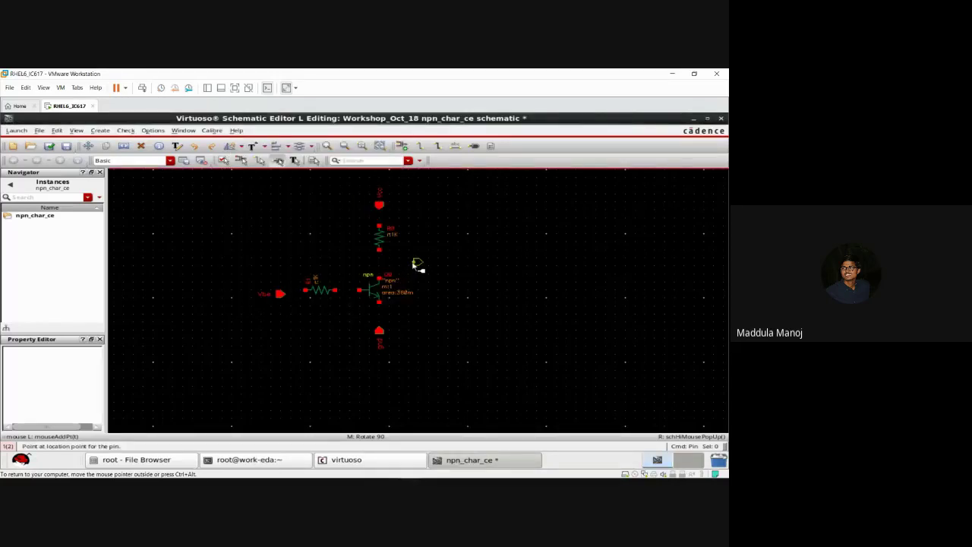
left_click(414, 263)
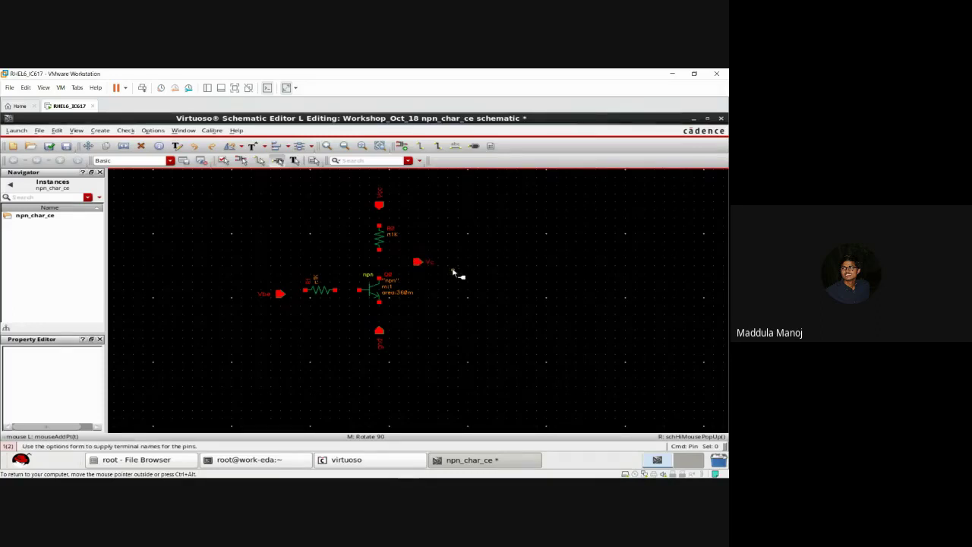
key("Escape")
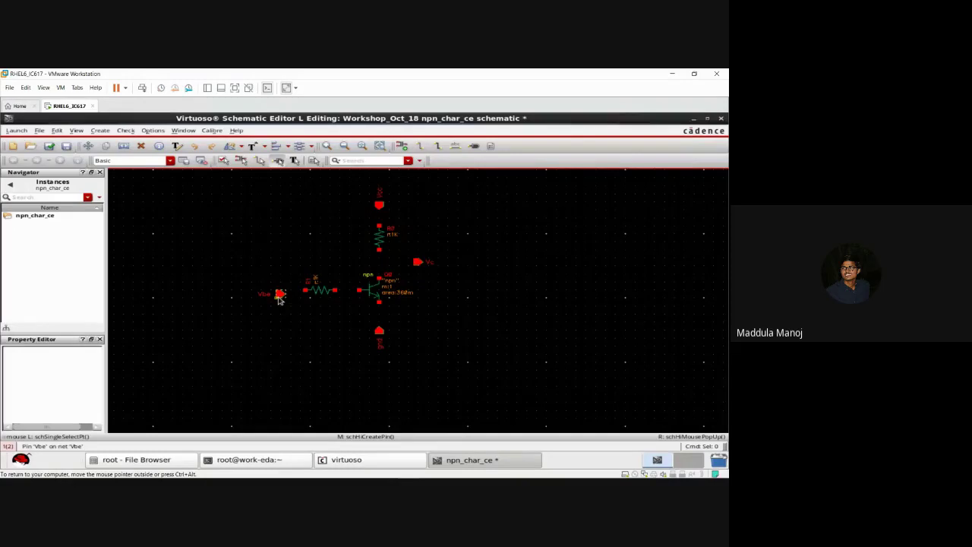
left_click(281, 295)
Step: Stretch the Vbe pin up onto the base resistor's row, level with its left end
key("s")
left_click(280, 291)
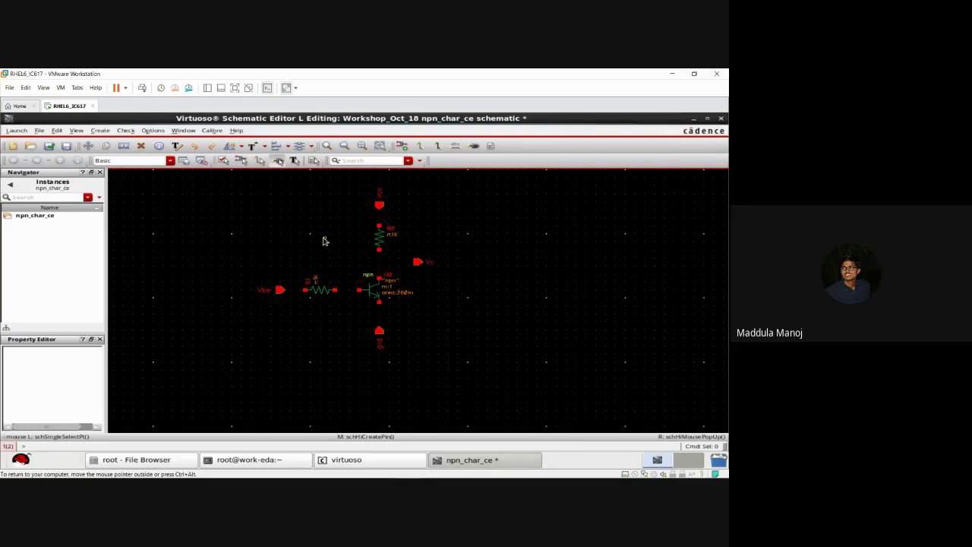
key("p")
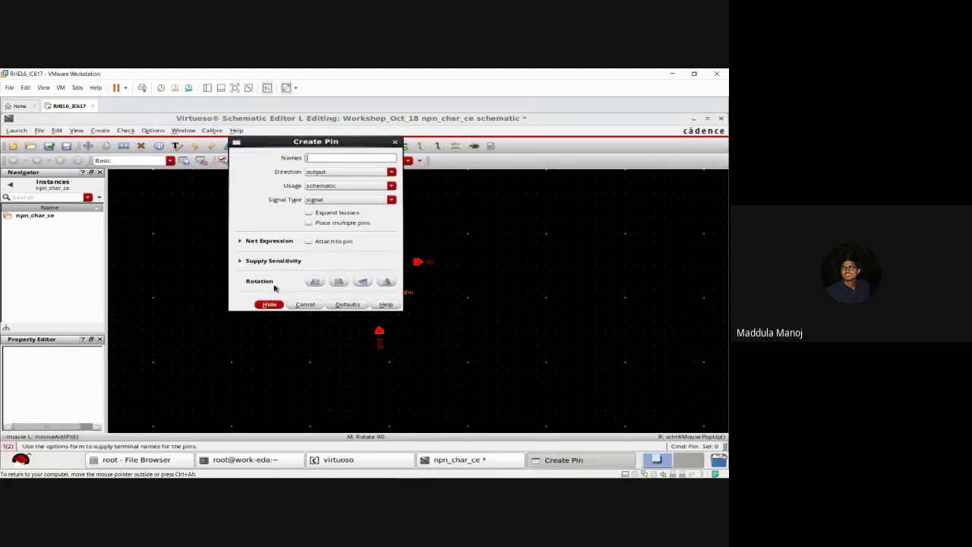
left_click(269, 304)
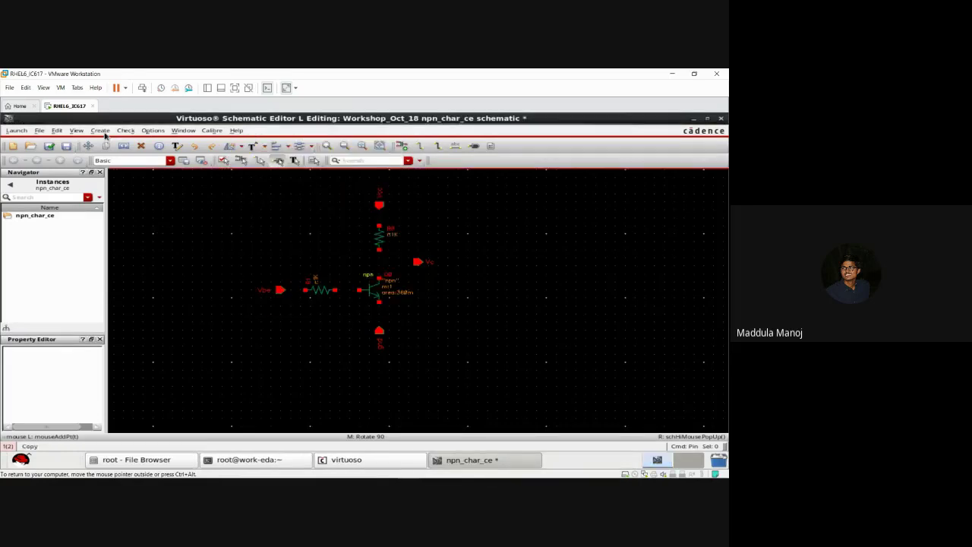
left_click(102, 131)
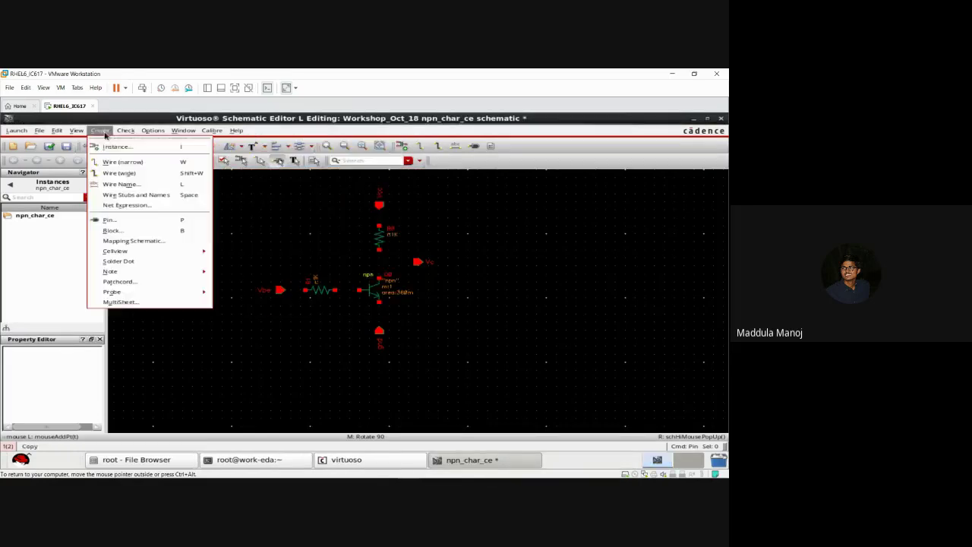
left_click(120, 221)
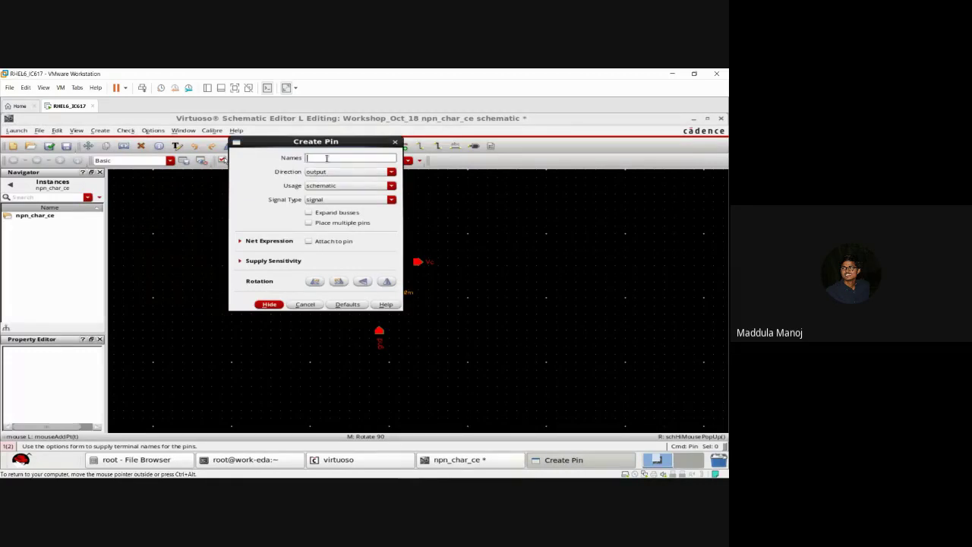
type("gnd")
key("Return")
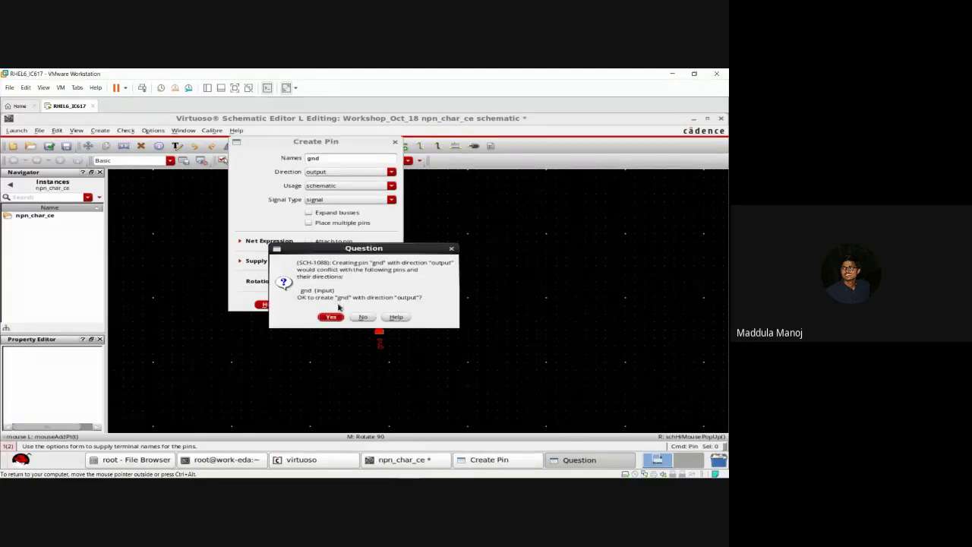
left_click(362, 316)
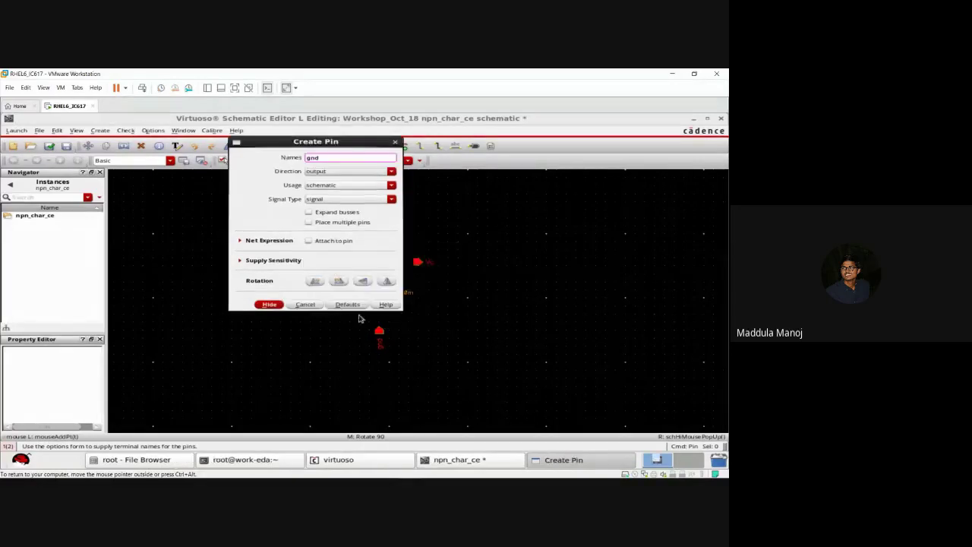
key("BackSpace")
key("BackSpace")
key("BackSpace")
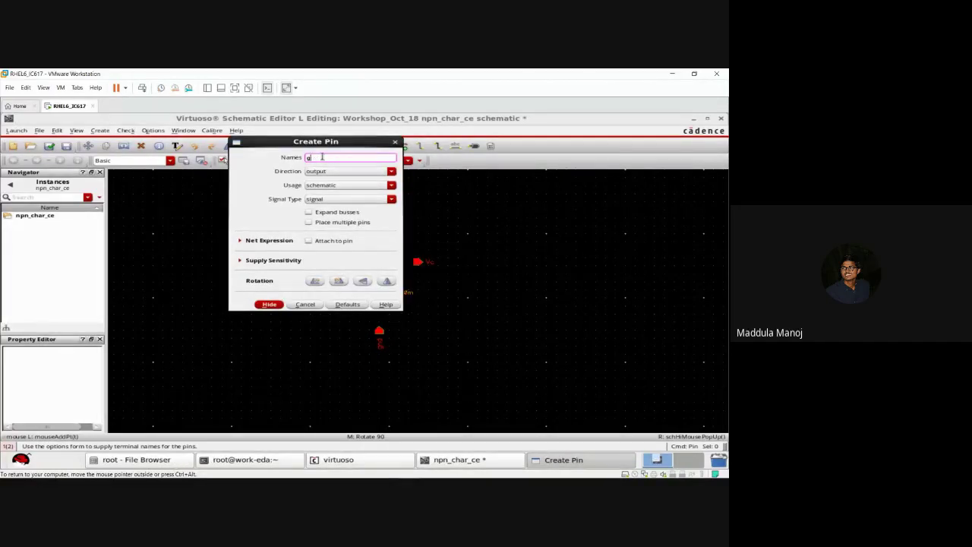
type("snp")
left_click(324, 174)
left_click(316, 180)
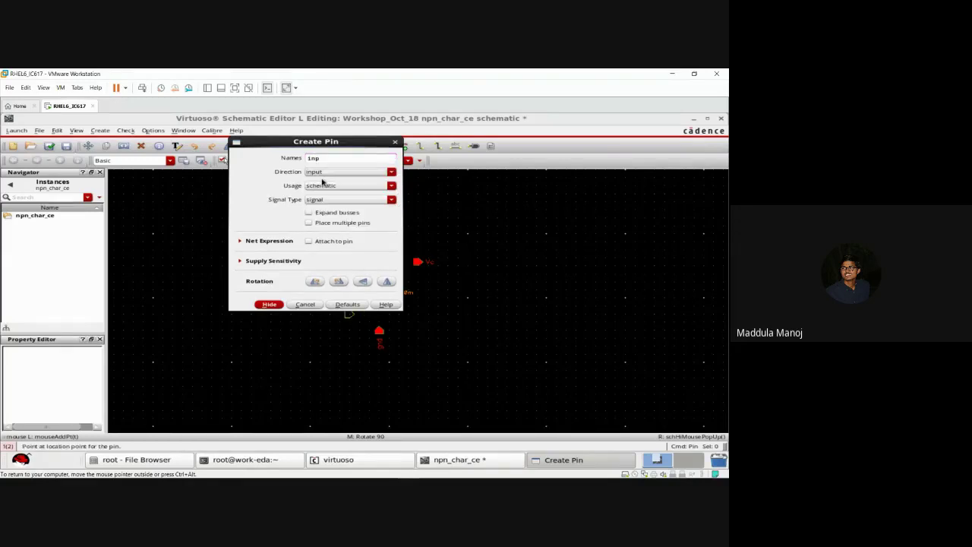
left_click(271, 304)
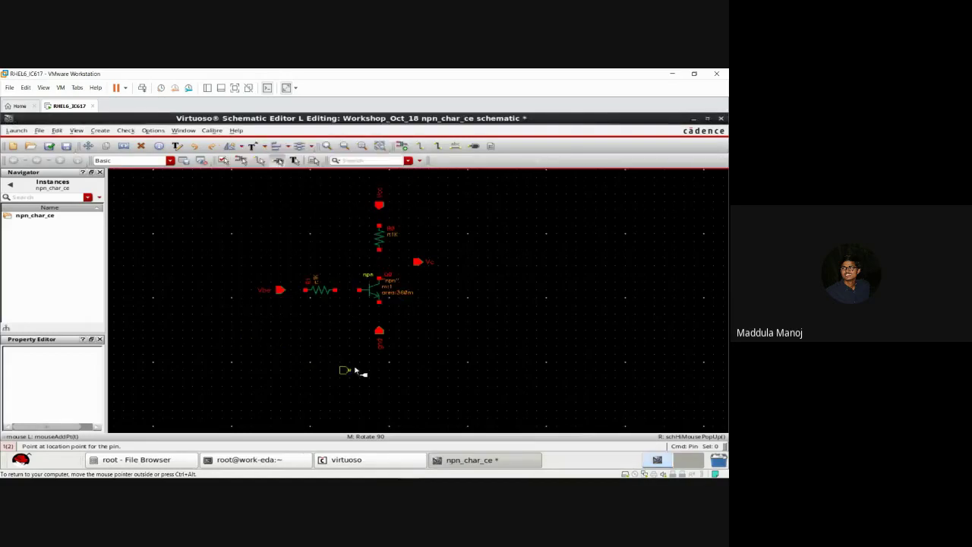
middle_click(431, 322)
key("Escape")
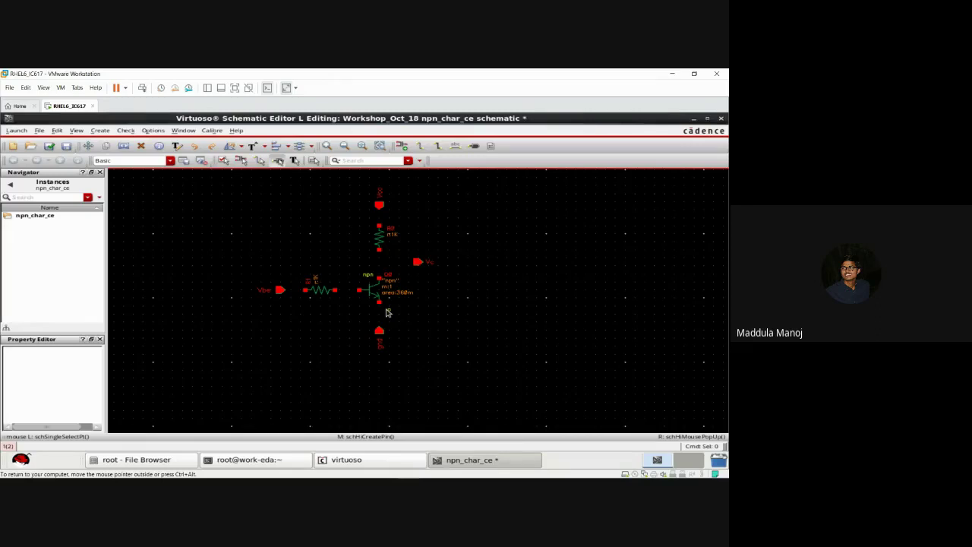
Step: Wire the emitter to gnd, collector to the collector resistor, and resistor top to the supply pin
key("w")
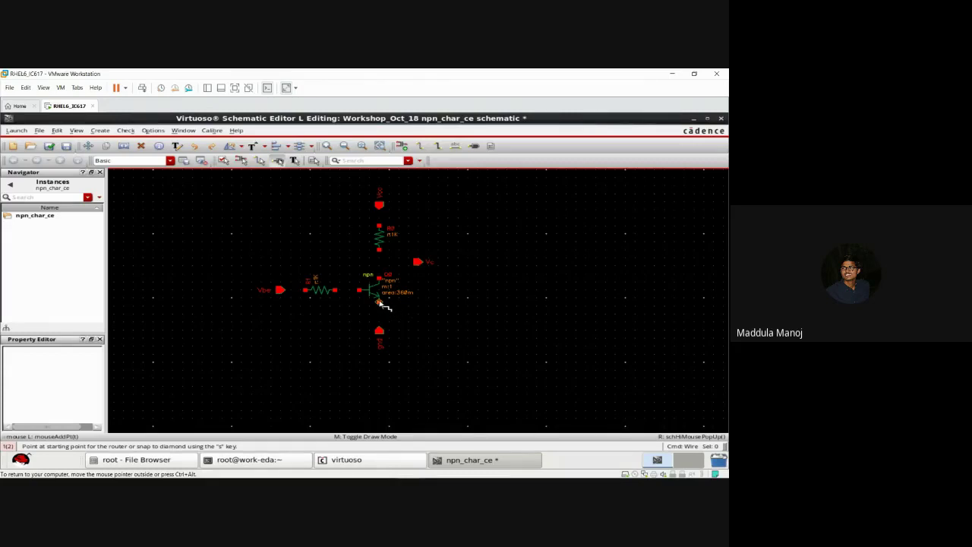
left_click(379, 302)
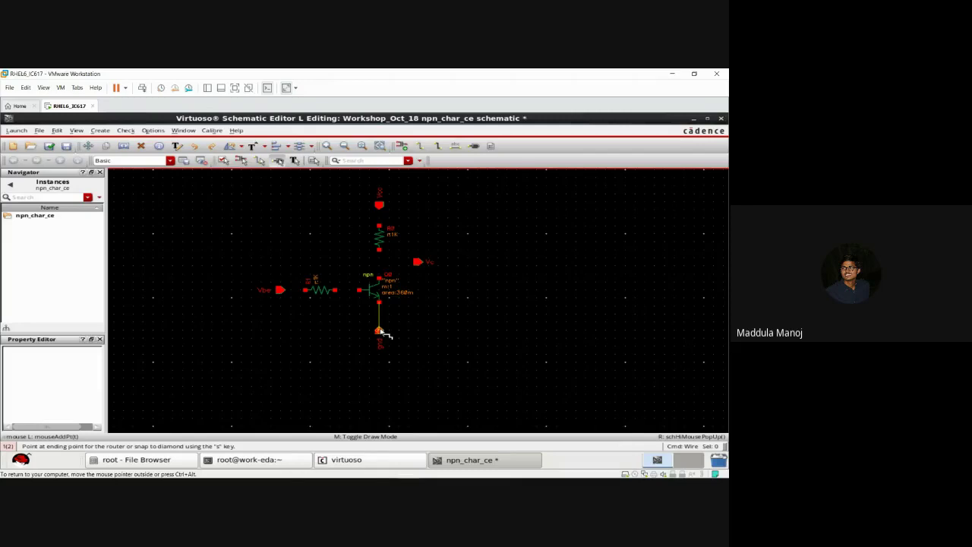
left_click(379, 331)
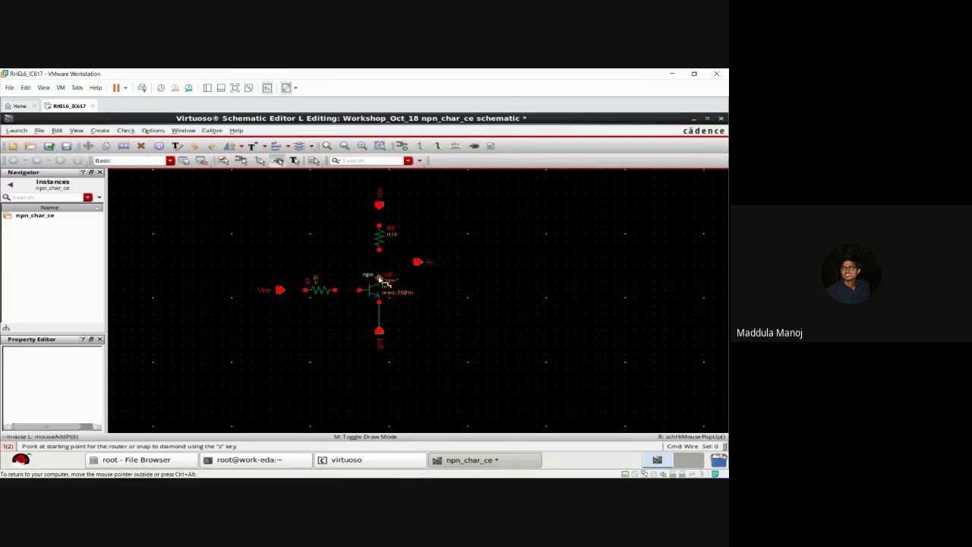
left_click(379, 278)
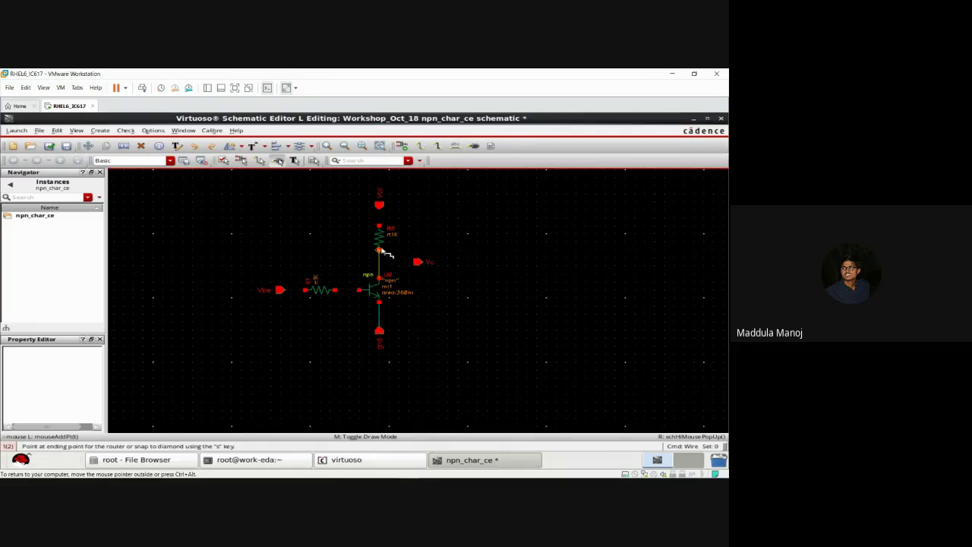
left_click(380, 250)
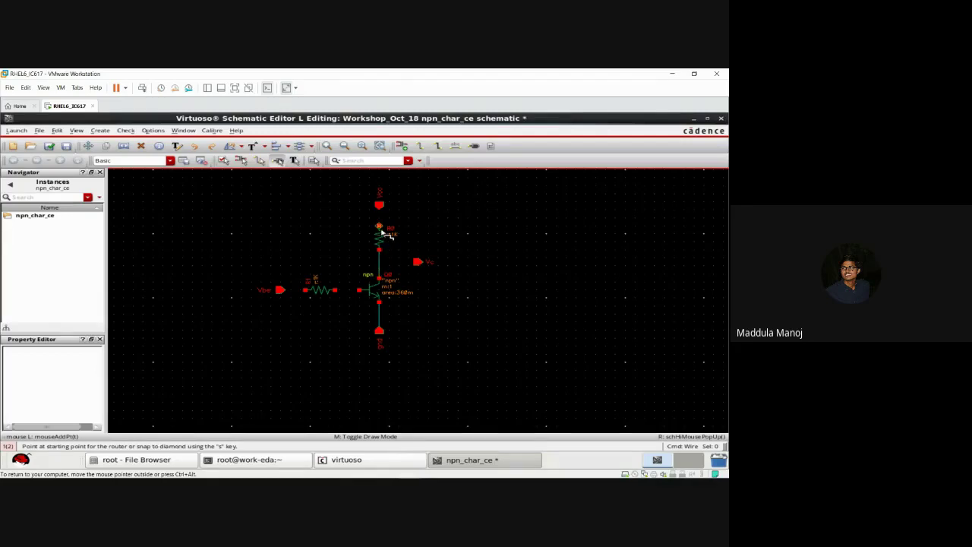
left_click(380, 226)
left_click(381, 206)
Step: Wire the base through the base resistor to Vbe, and join the Vc pin to the collector node
left_click(360, 290)
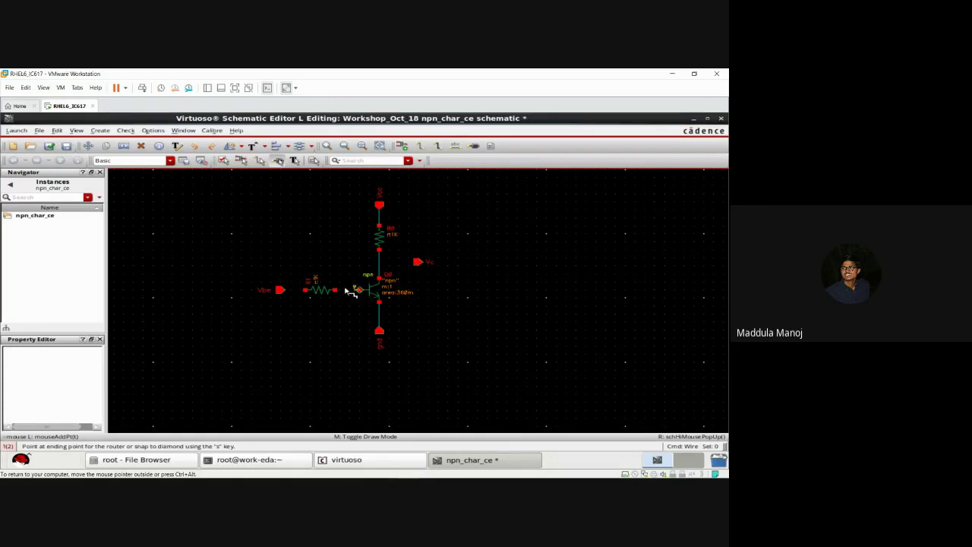
left_click(335, 291)
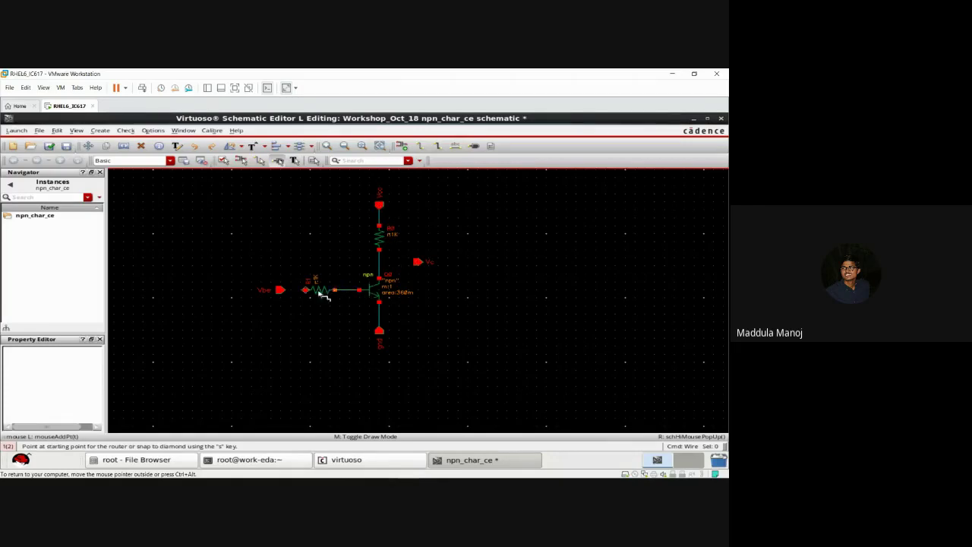
key("Escape")
left_click_drag(295, 292, 292, 294)
key("Escape")
key("w")
left_click(284, 291)
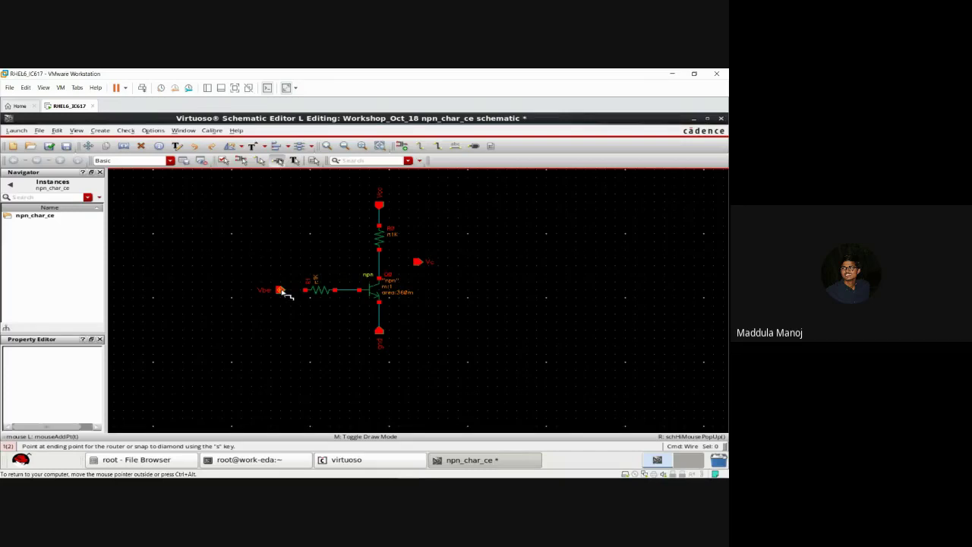
left_click(306, 291)
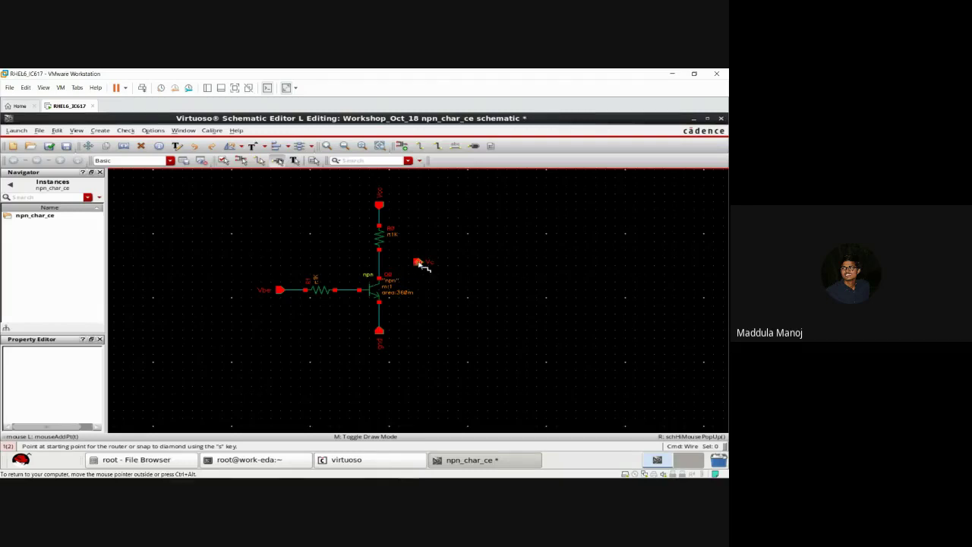
left_click(419, 262)
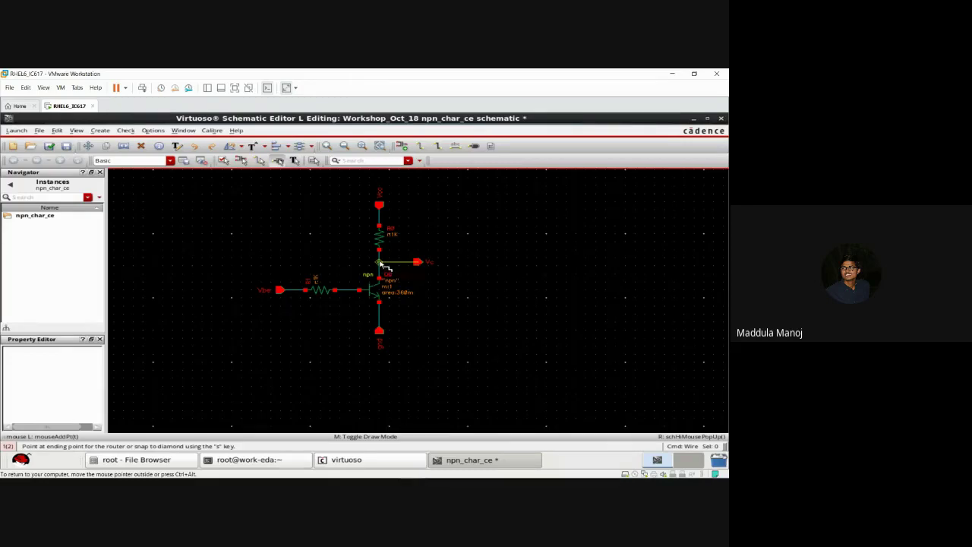
left_click(380, 263)
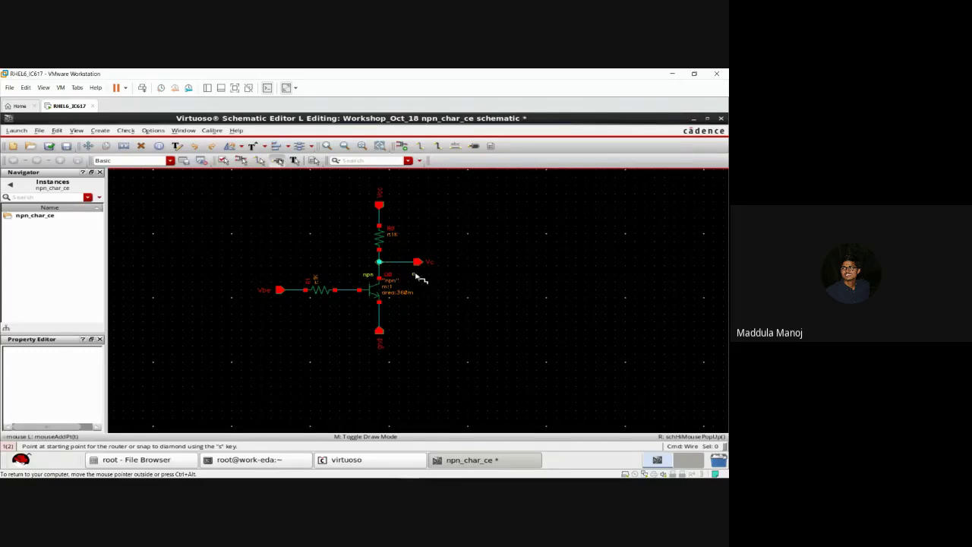
key("Escape")
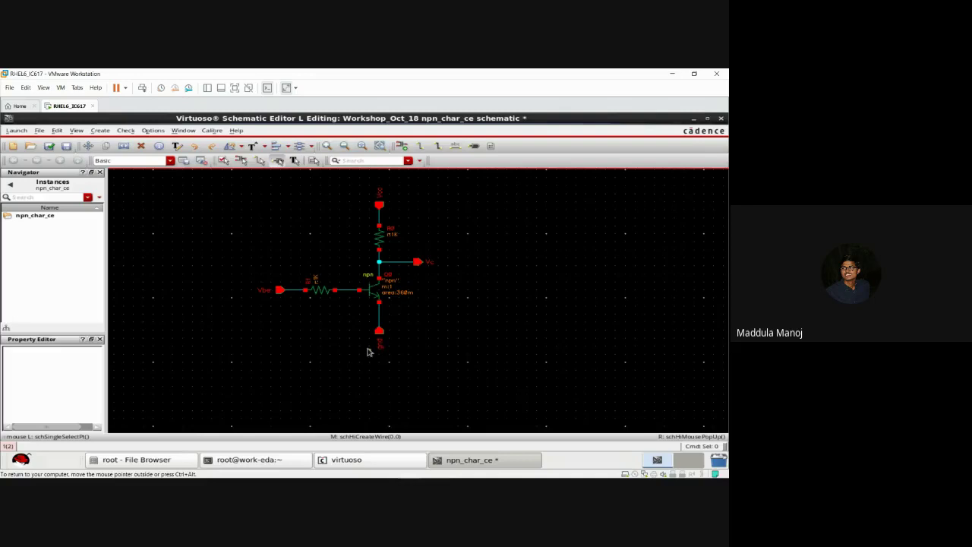
Step: Check and save the npn_char_ce schematic, then fit the whole circuit in view
left_click(50, 147)
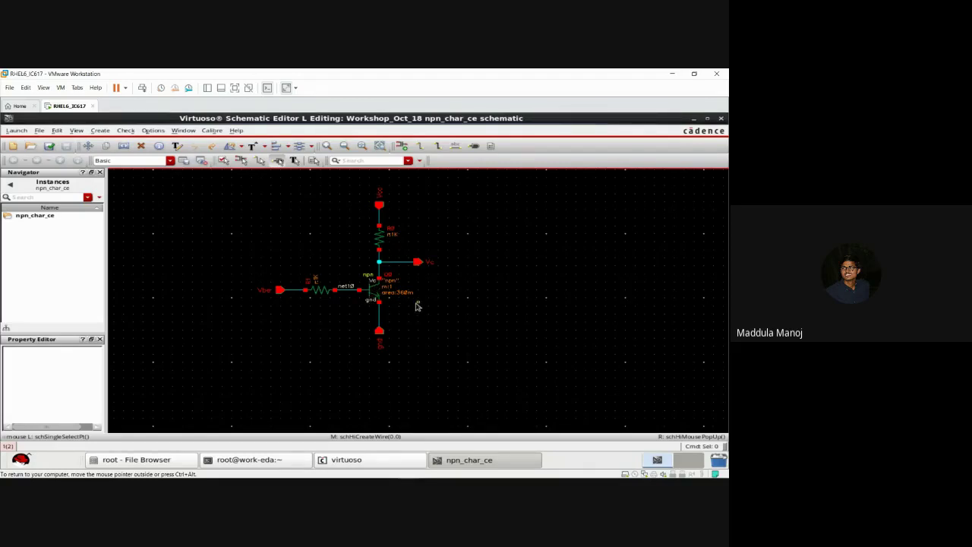
key("f")
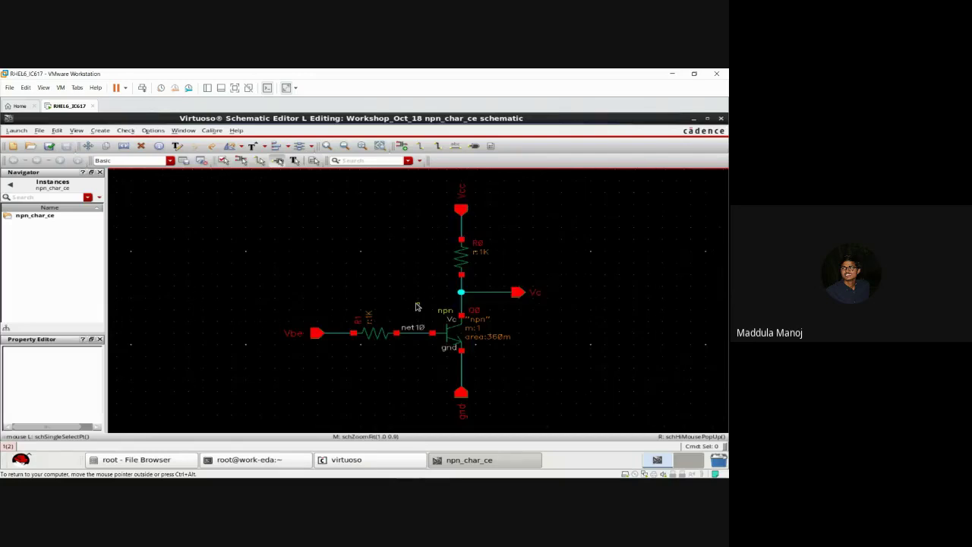
Step: Expand npn_char_ce in the Navigator and inspect transistor Q0 and resistors R0 and R1
left_click(462, 392)
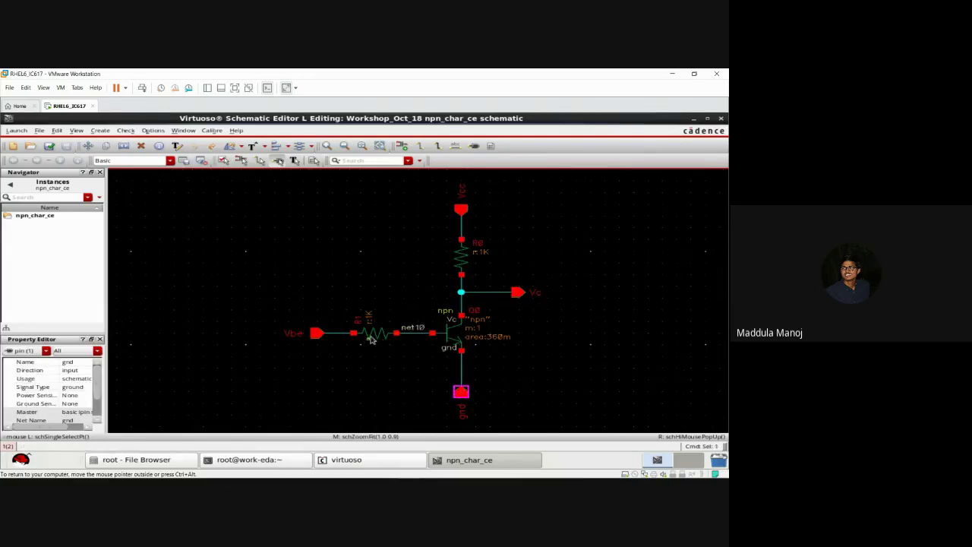
left_click(9, 217)
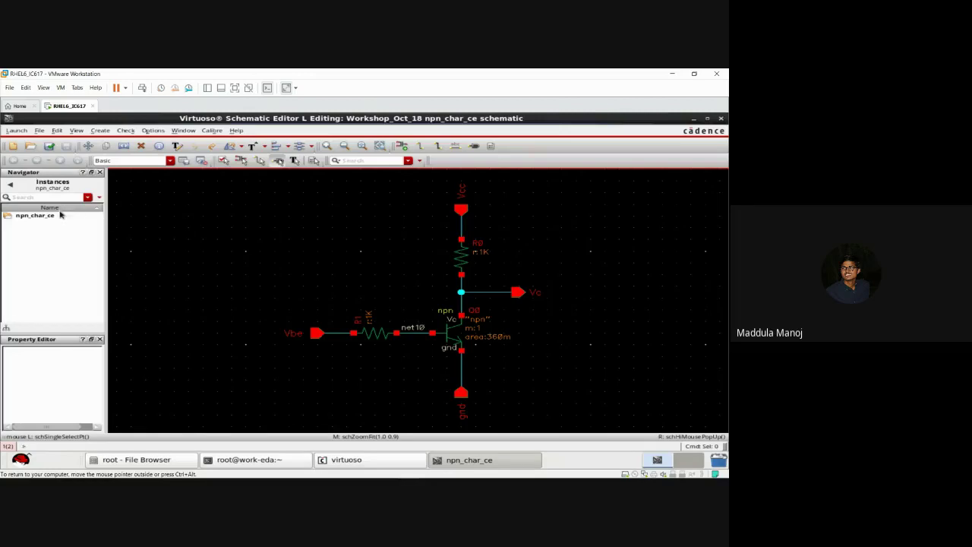
left_click(9, 218)
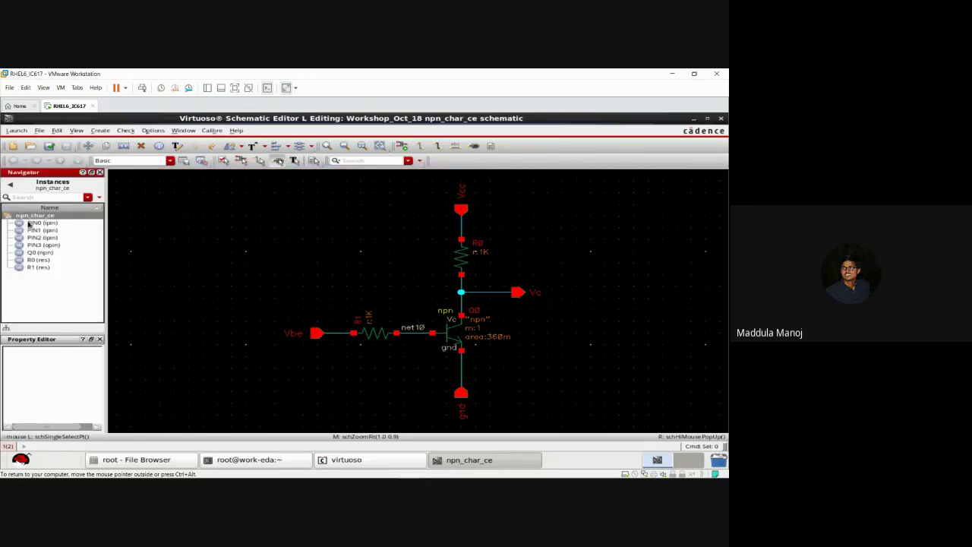
left_click(34, 254)
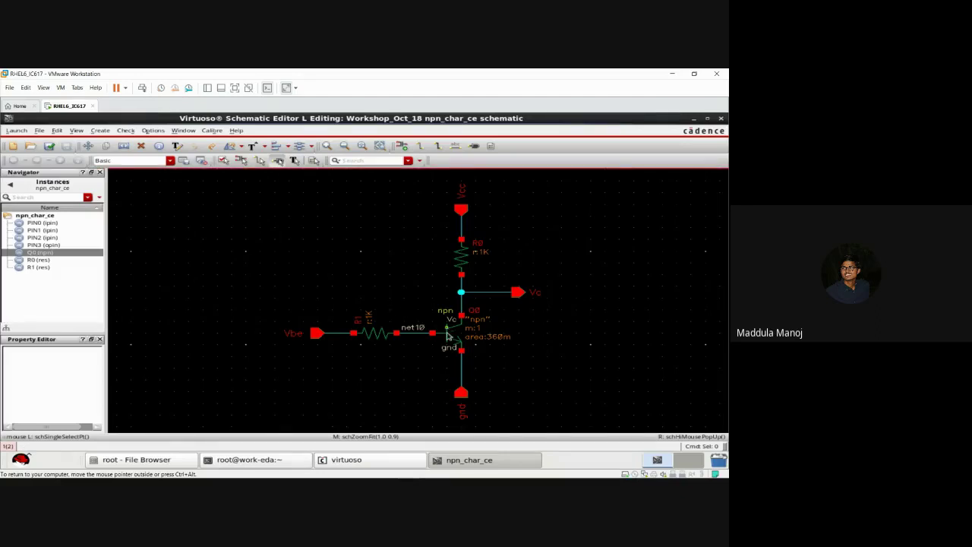
left_click(50, 260)
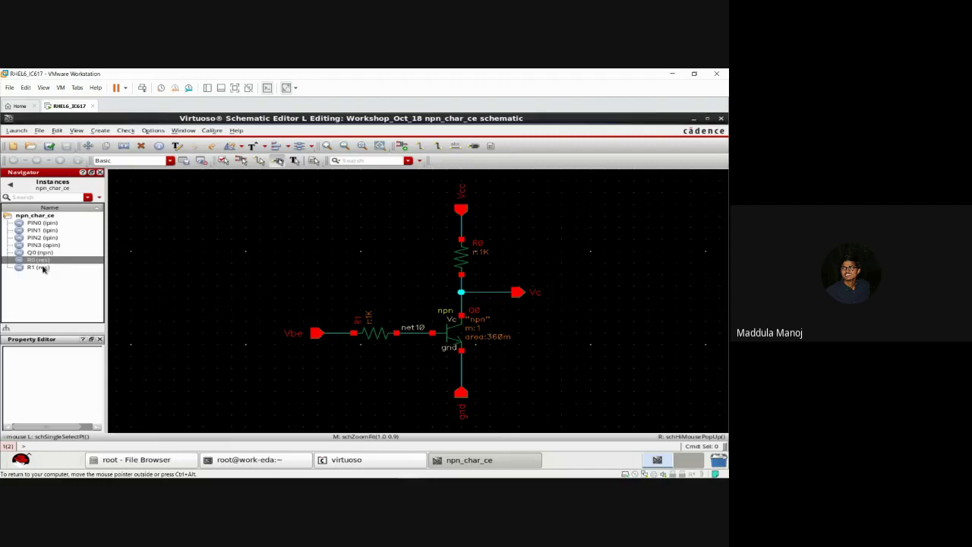
left_click(43, 268)
left_click(89, 198)
left_click(89, 197)
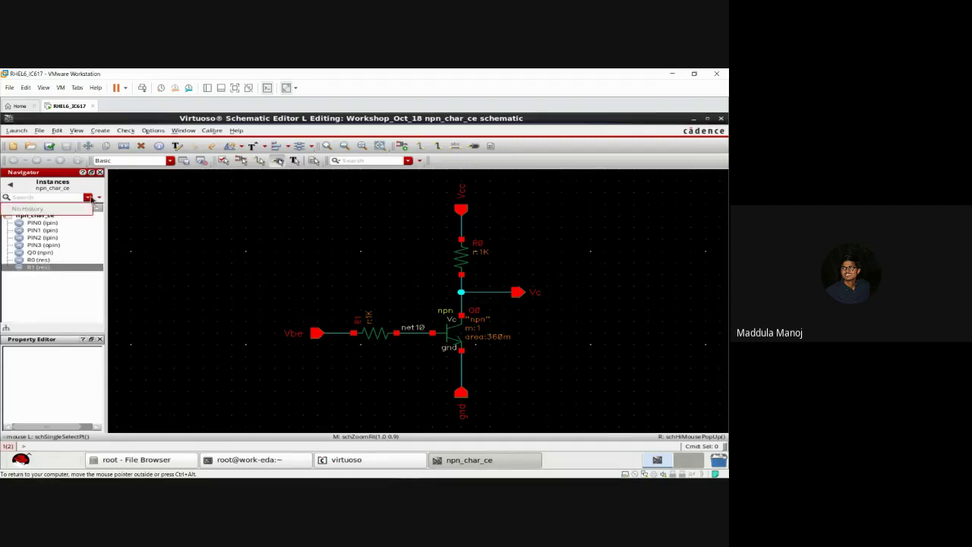
left_click(99, 200)
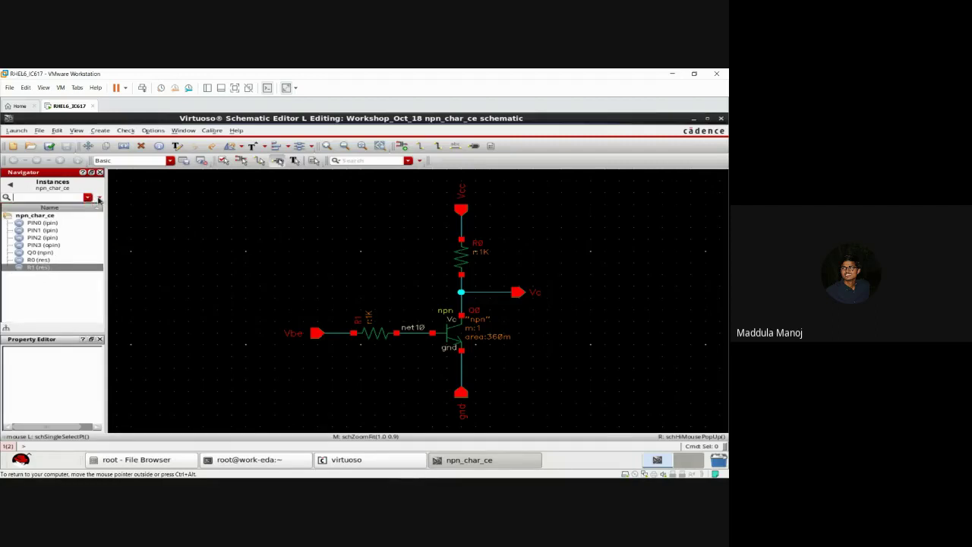
left_click(43, 260)
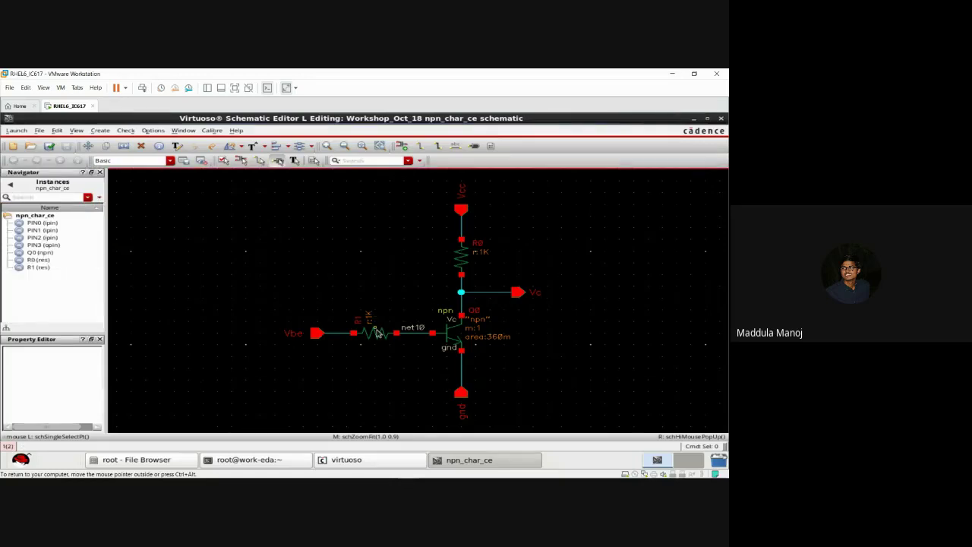
Step: Locate pins PIN0 (Vcc), PIN1 (gnd), PIN2 (Vbe) plus Q0, R0, R1, then close the schematic
left_click(49, 149)
left_click(52, 223)
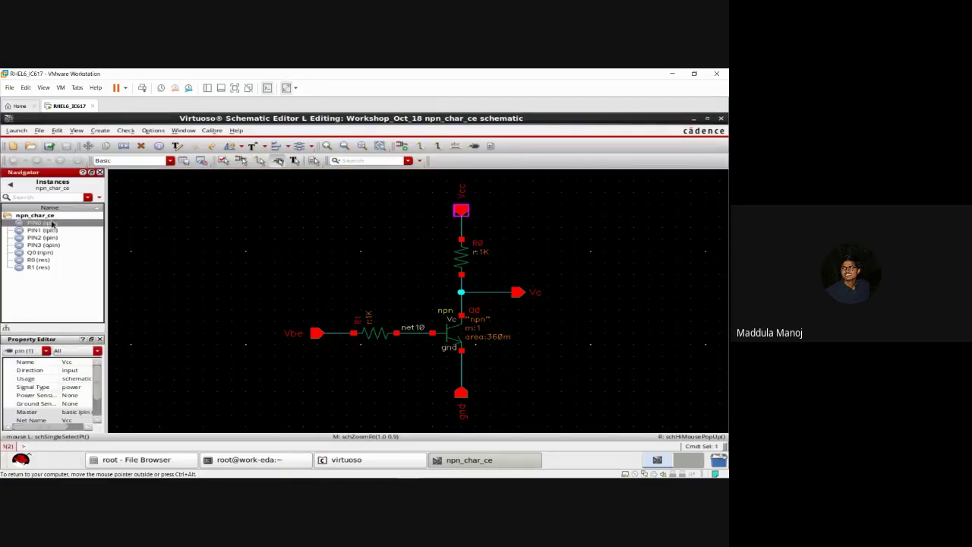
left_click(52, 234)
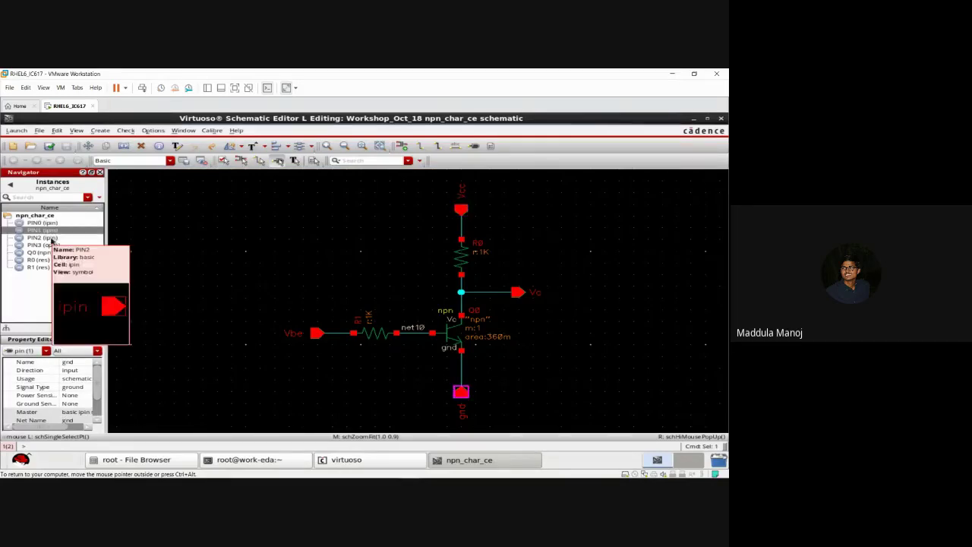
left_click(51, 239)
left_click(49, 254)
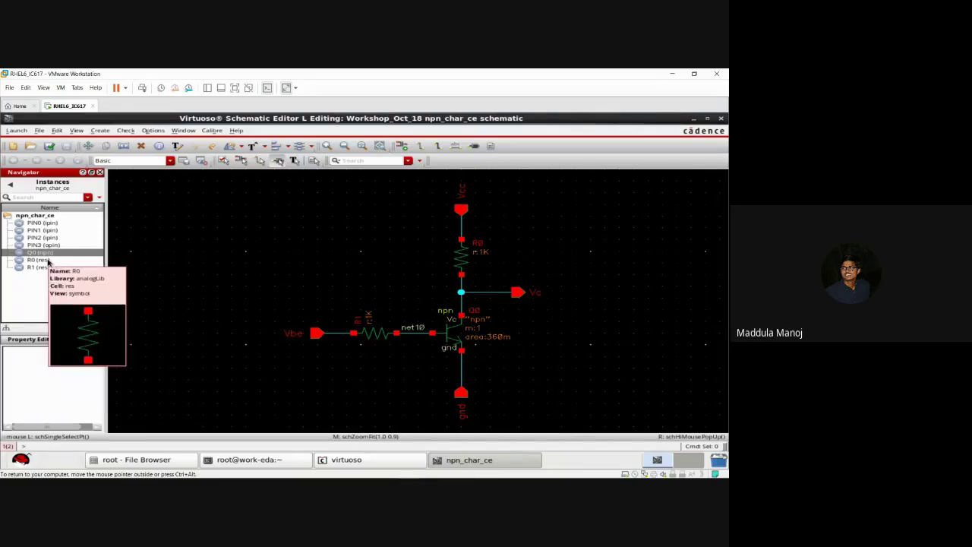
left_click(48, 261)
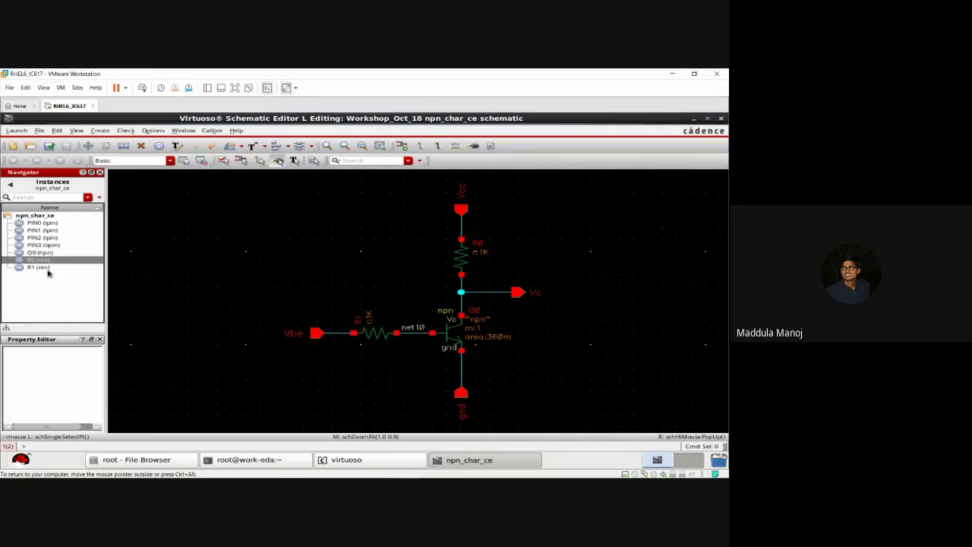
left_click(47, 267)
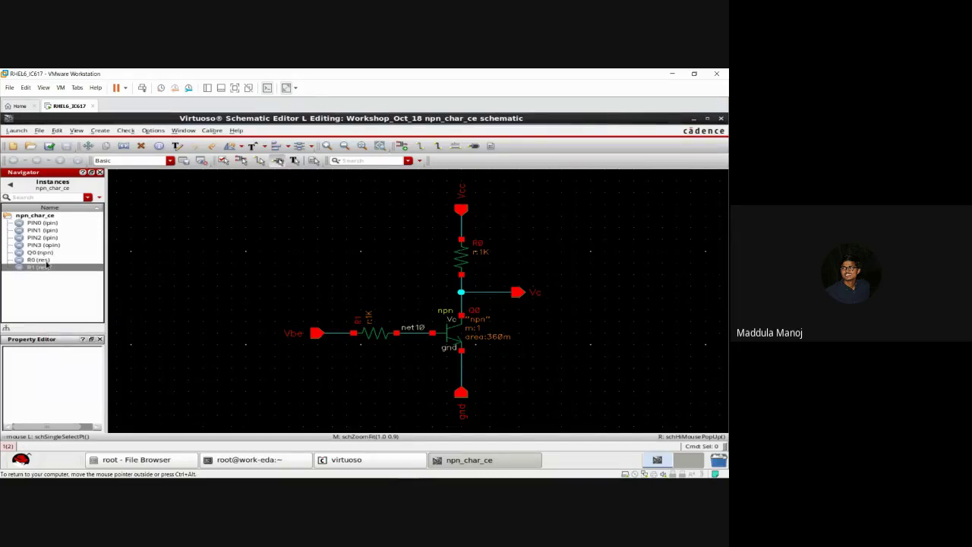
left_click(457, 261)
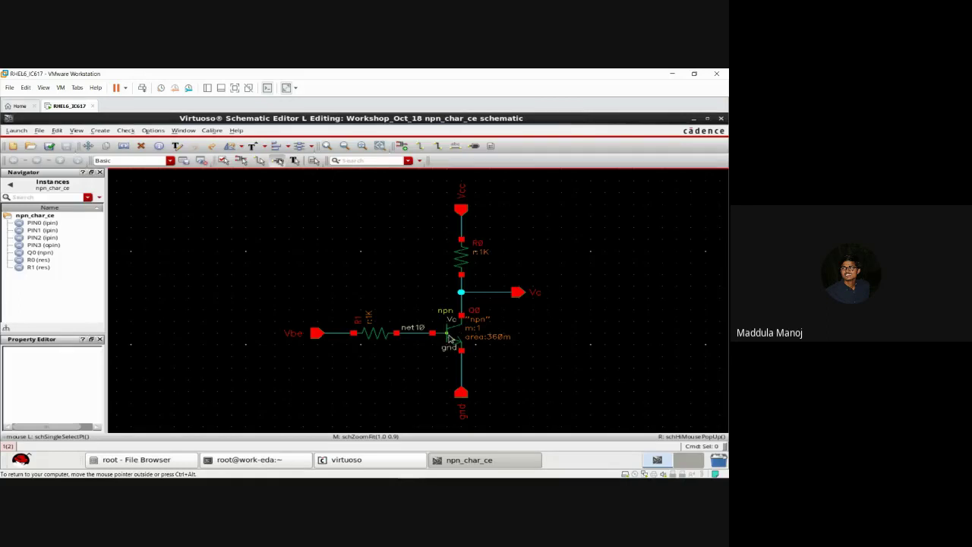
left_click(721, 120)
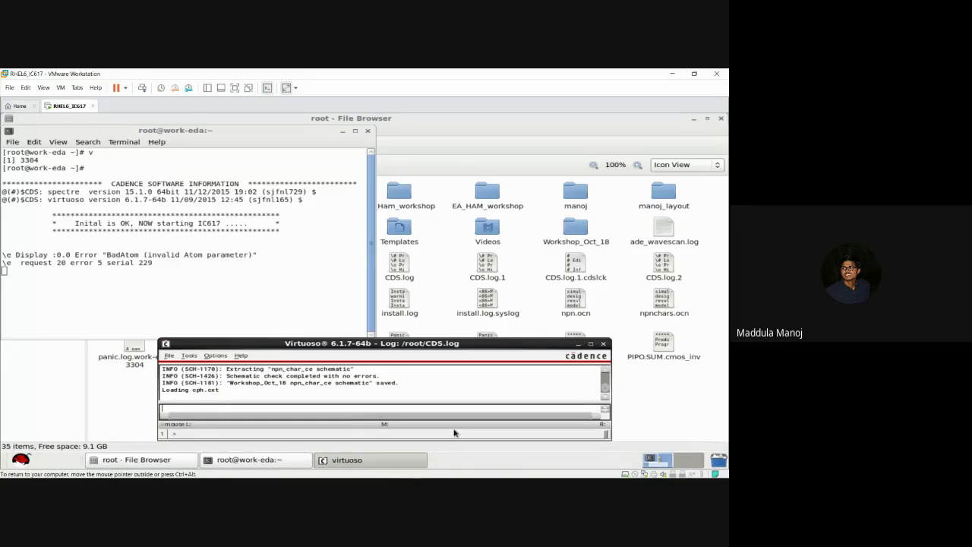
Step: Reopen Workshop_Oct_18/npn_char_ce/schematic in a maximized, fit-to-view editor and select Q0
left_click(169, 356)
left_click(239, 148)
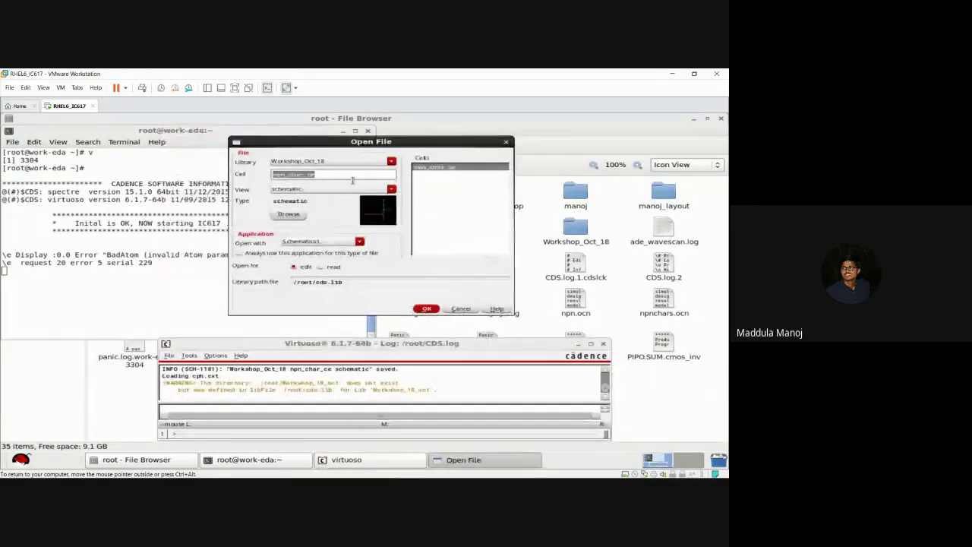
left_click(426, 309)
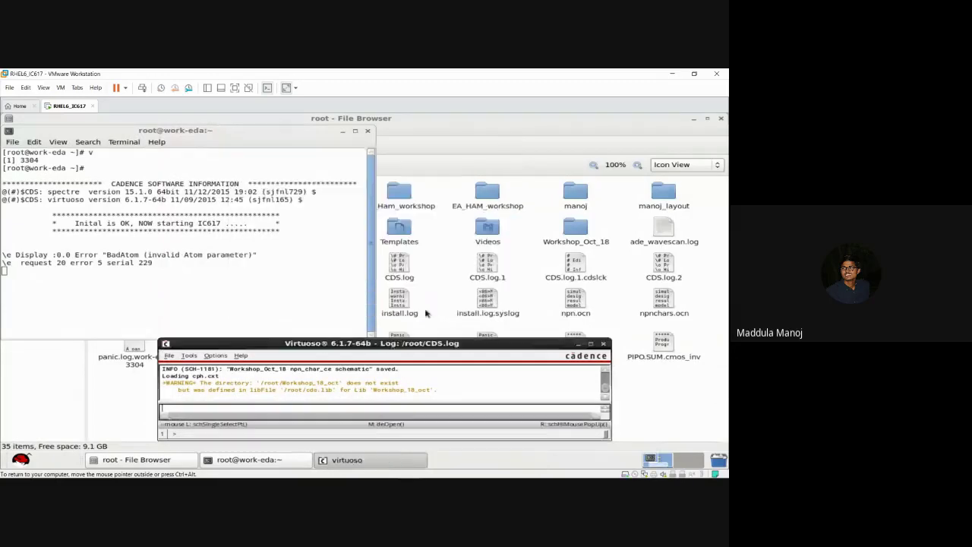
left_click(602, 123)
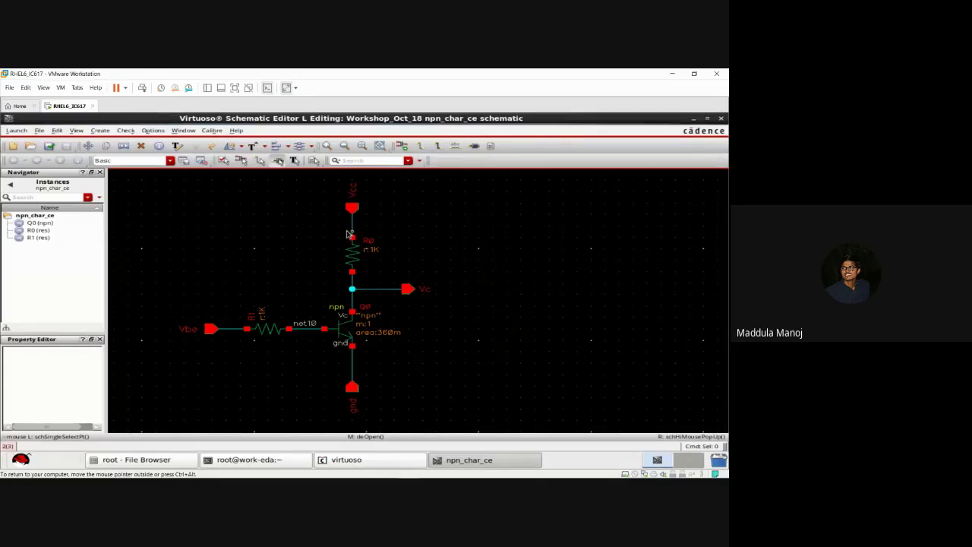
key("f")
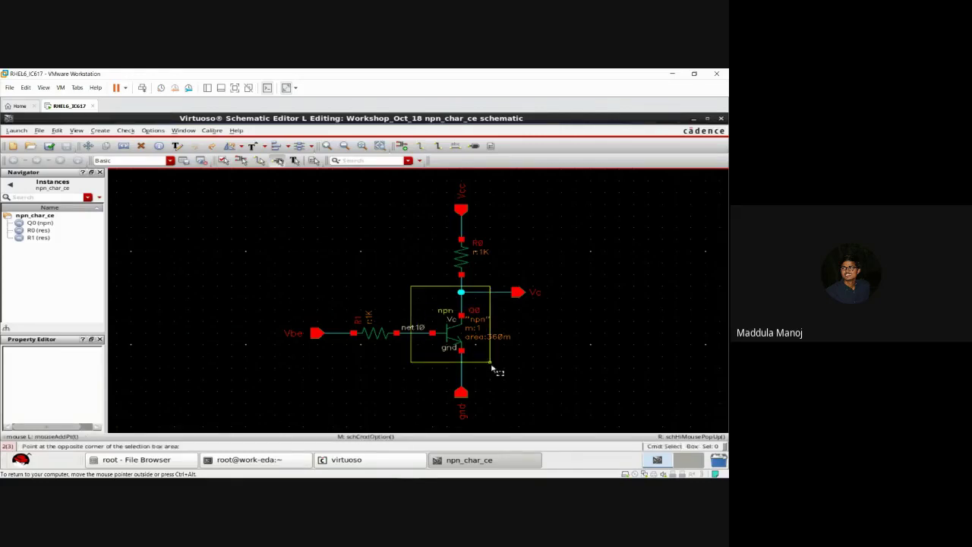
left_click(30, 223)
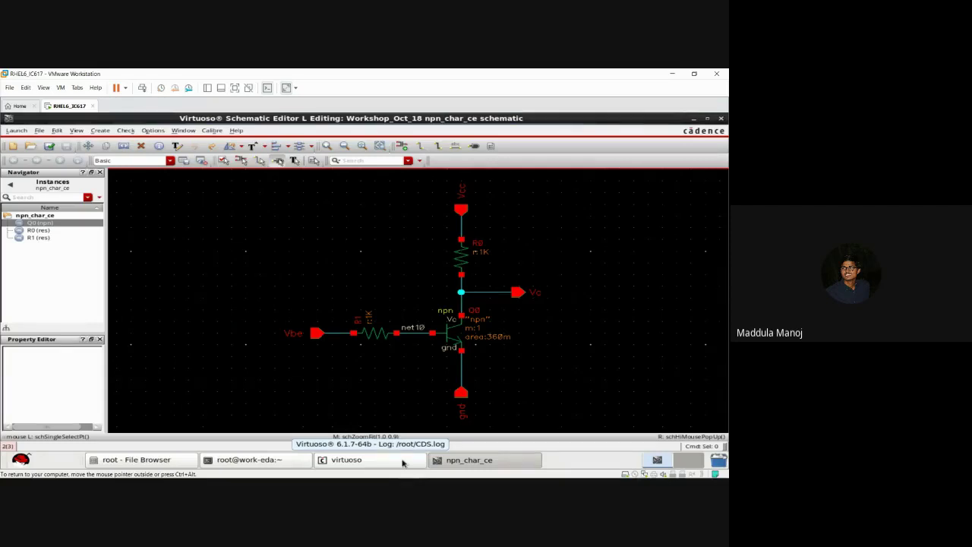
left_click(403, 461)
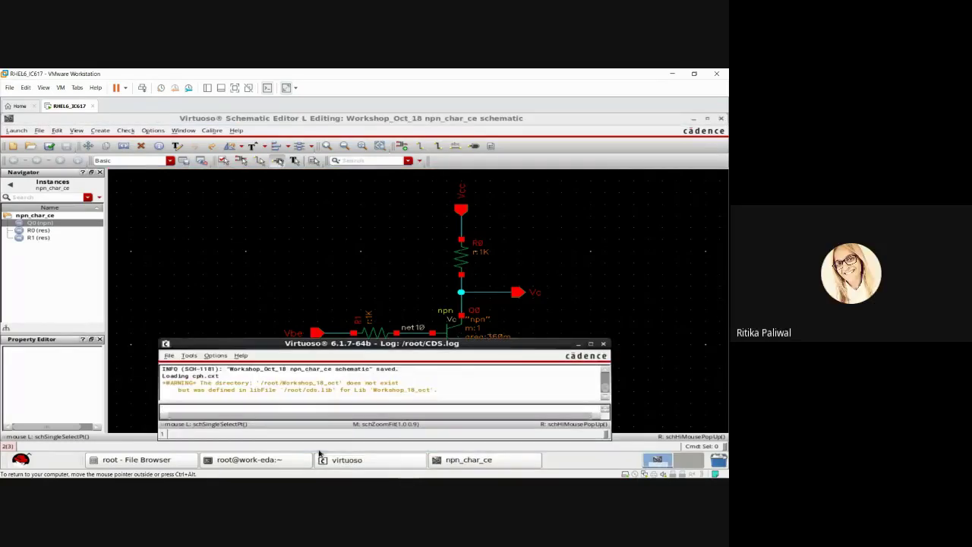
left_click(169, 357)
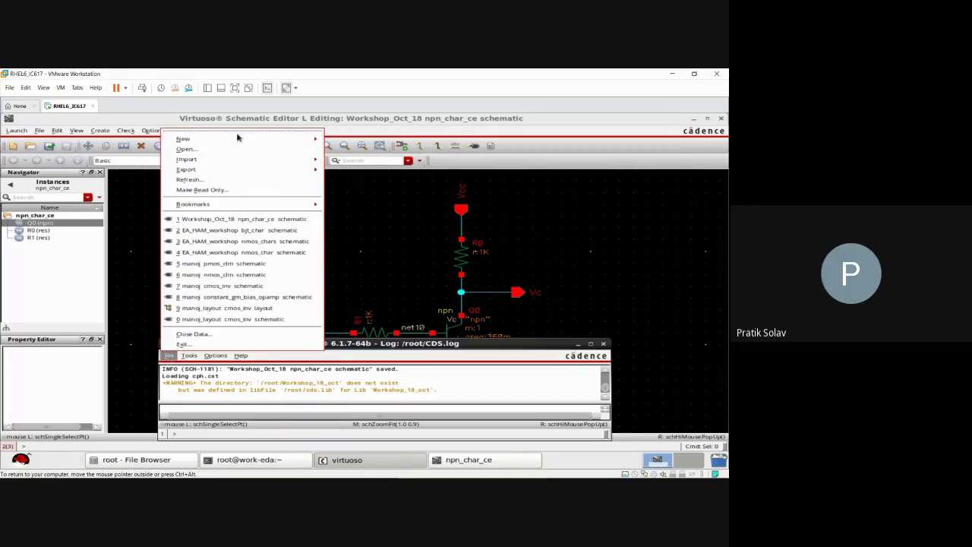
left_click(426, 266)
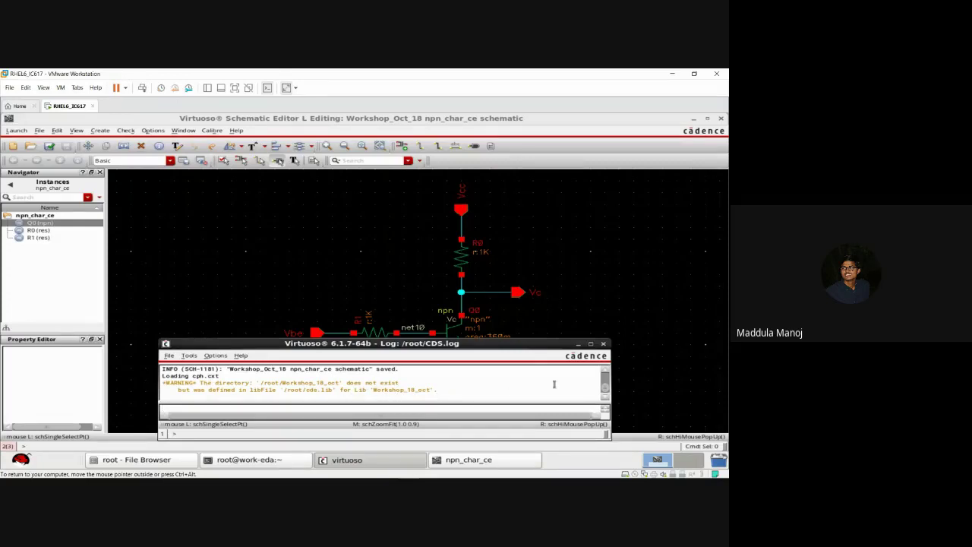
left_click(578, 348)
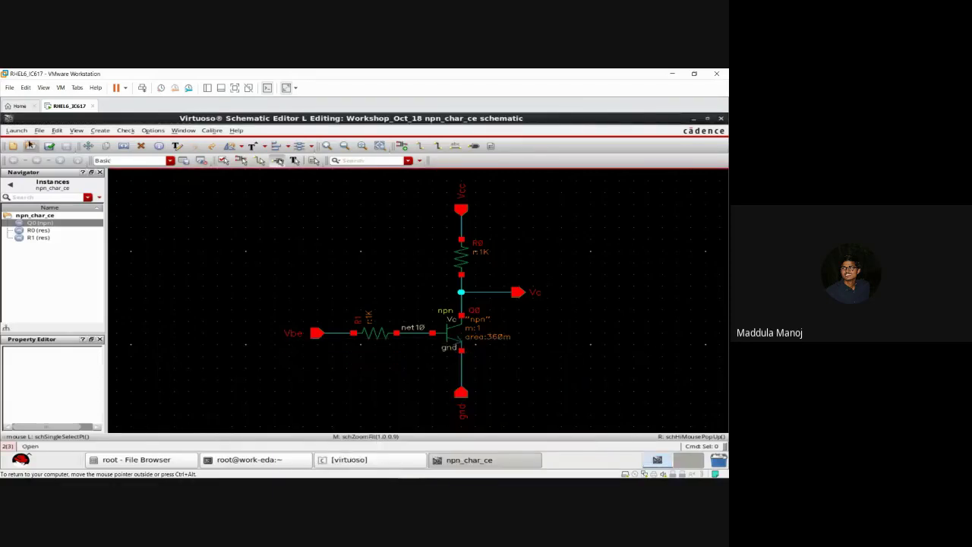
left_click(39, 131)
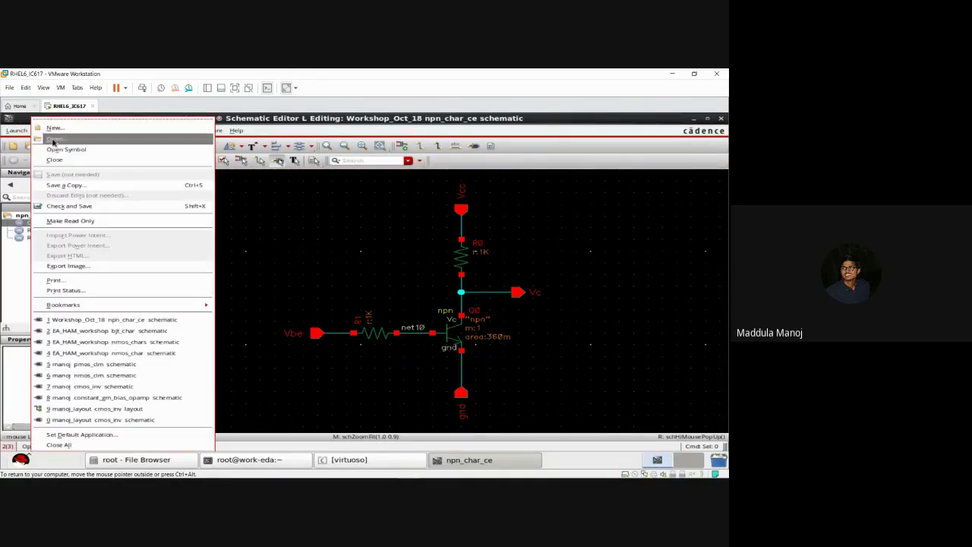
left_click(53, 140)
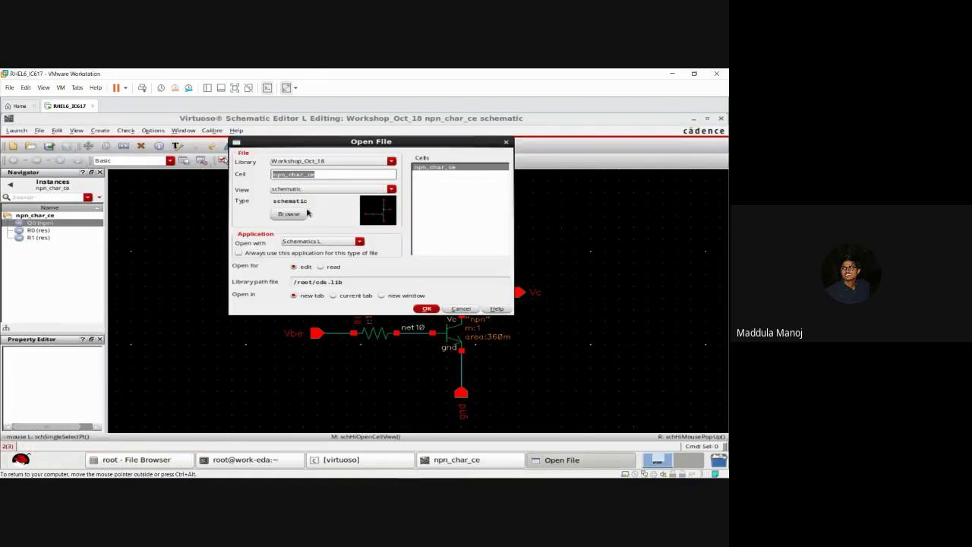
left_click(348, 163)
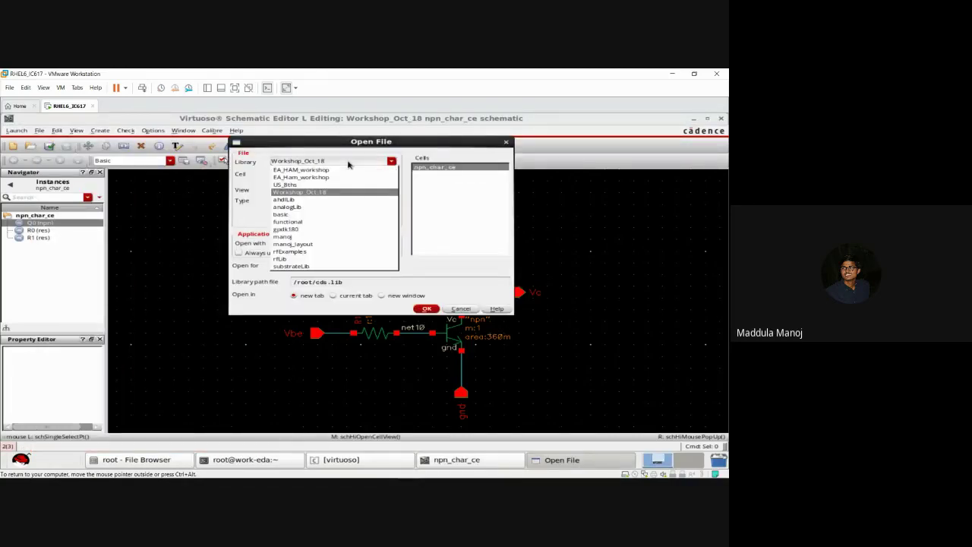
left_click(348, 162)
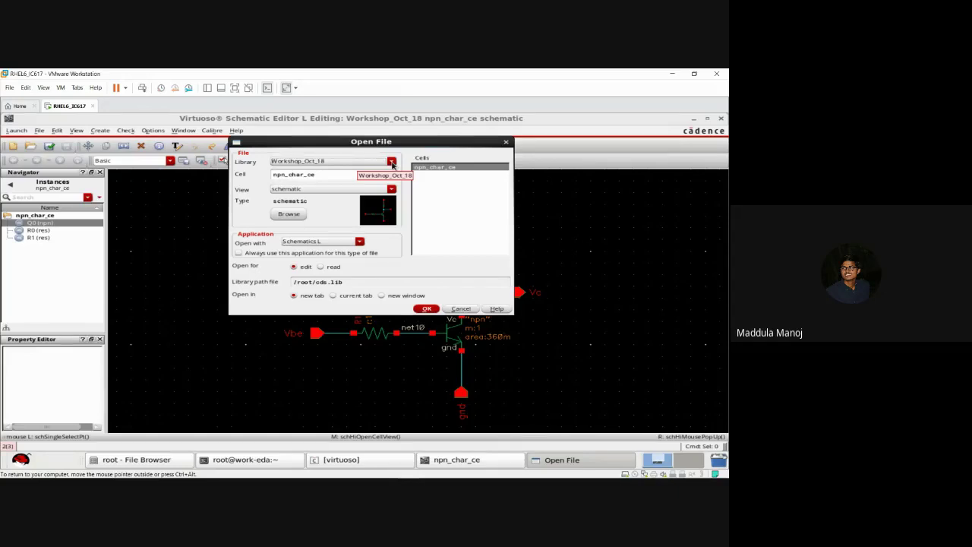
left_click(391, 162)
left_click(391, 162)
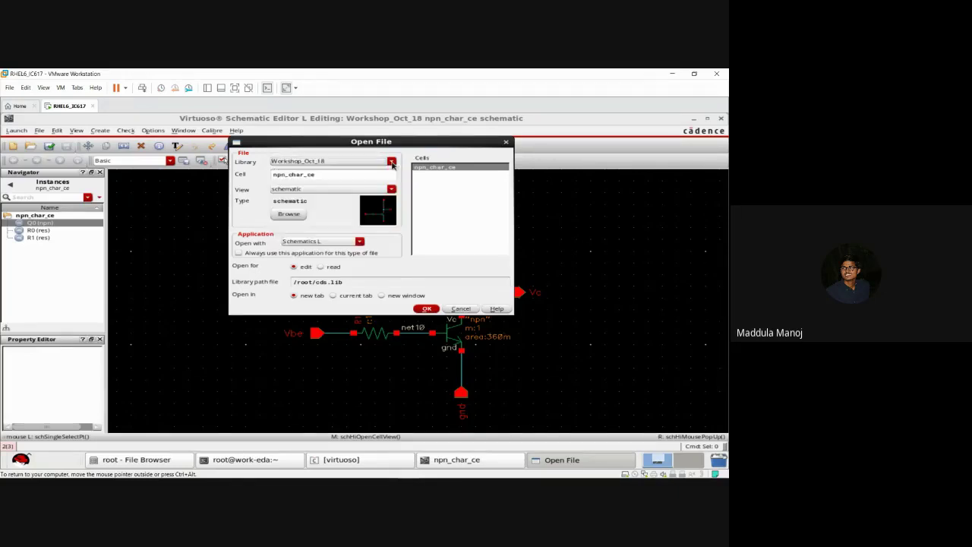
left_click(428, 309)
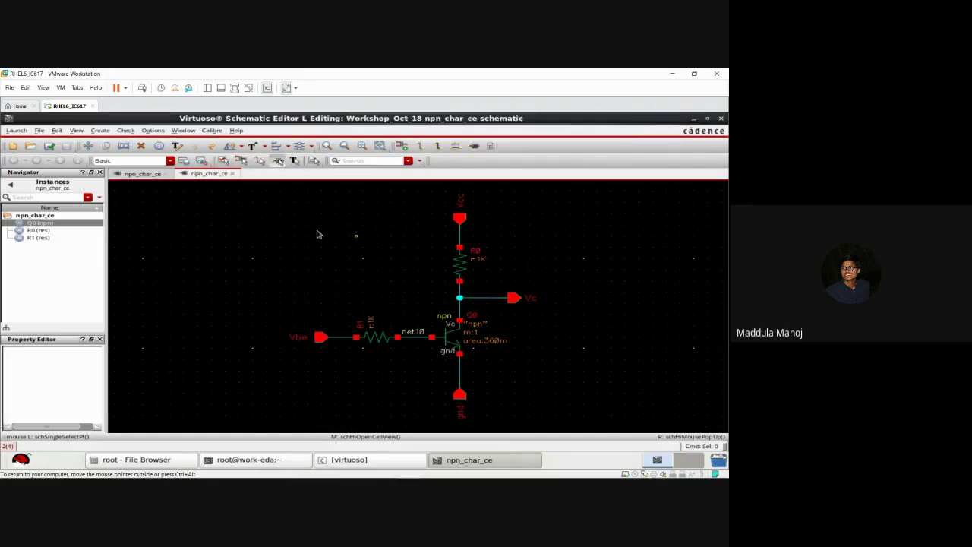
left_click(233, 175)
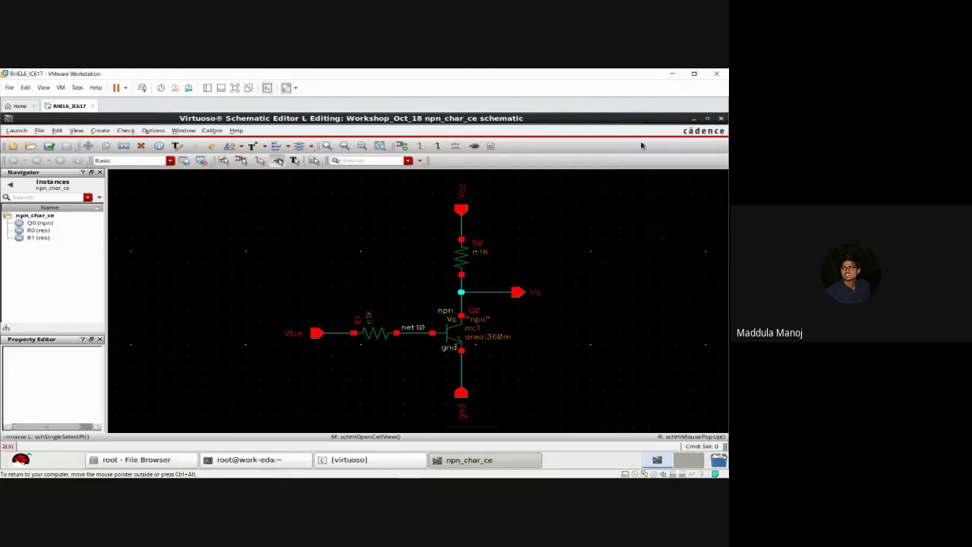
Step: Close npn_char_ce and open the nmos_char schematic from the EA_HAM_workshop library
left_click(721, 118)
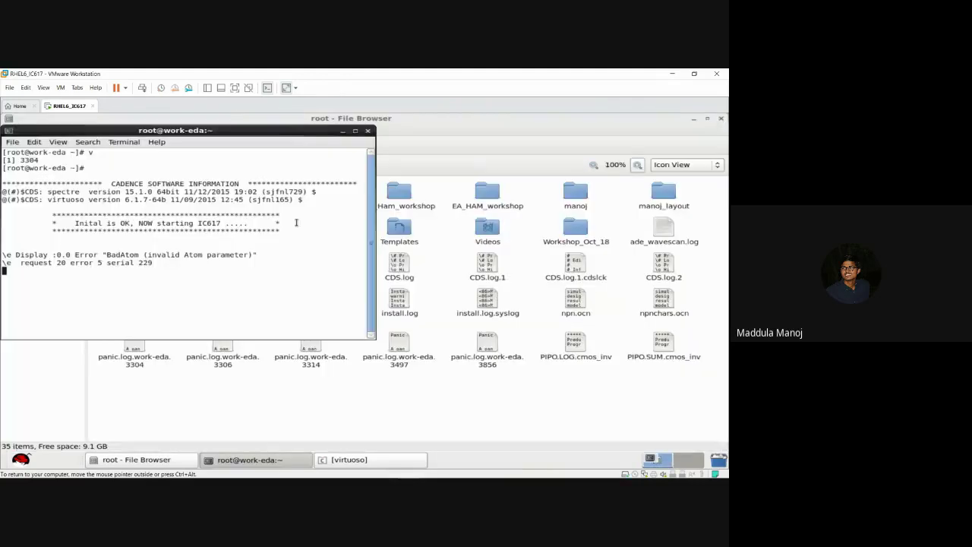
left_click(380, 461)
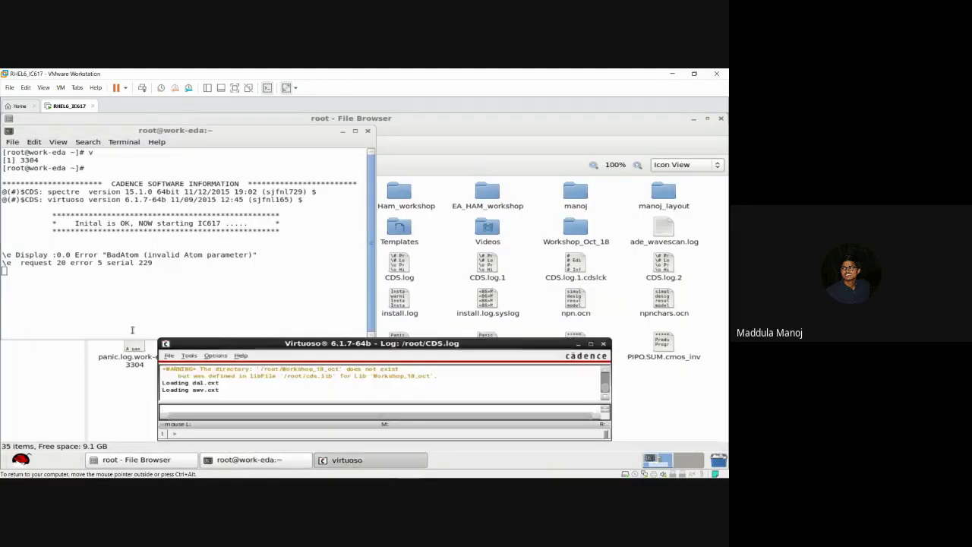
left_click(168, 355)
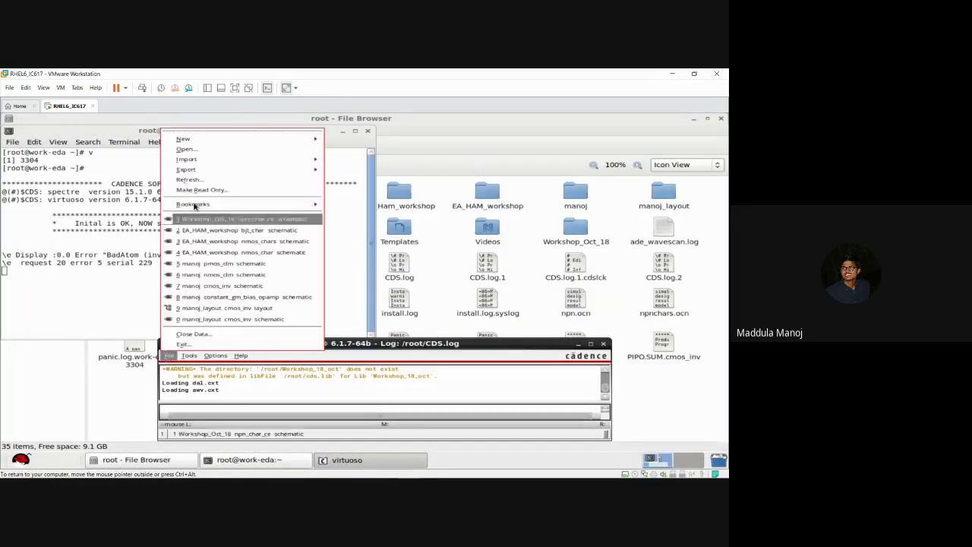
left_click(206, 151)
left_click(328, 163)
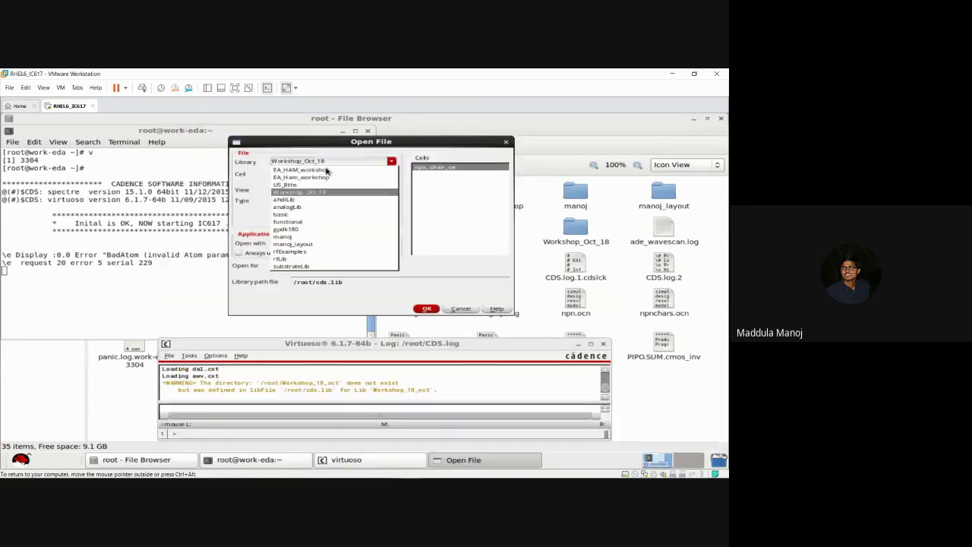
left_click(322, 178)
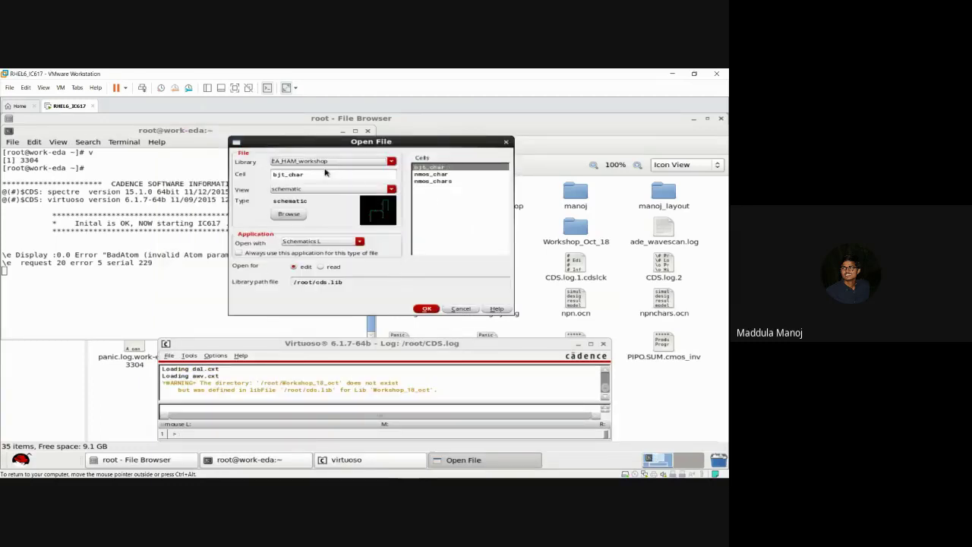
left_click(425, 176)
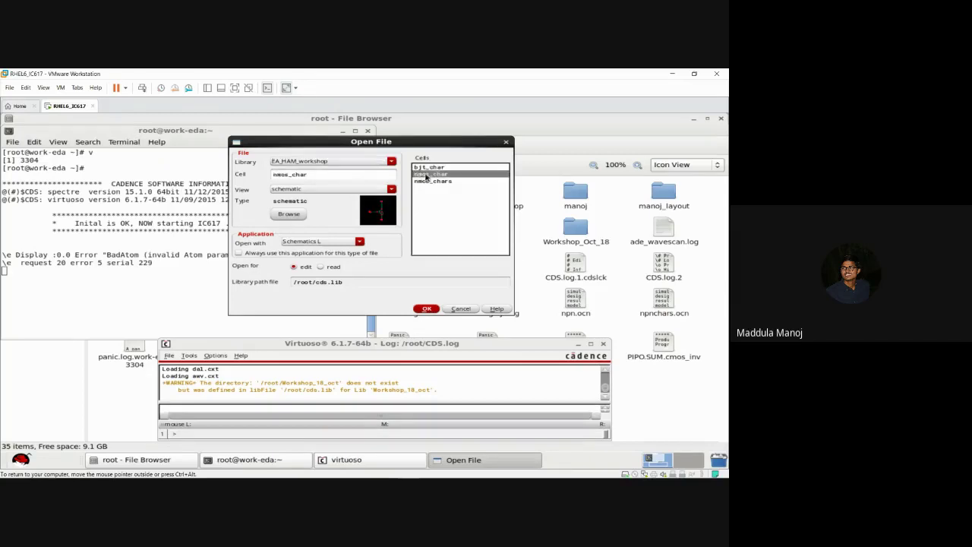
left_click(427, 310)
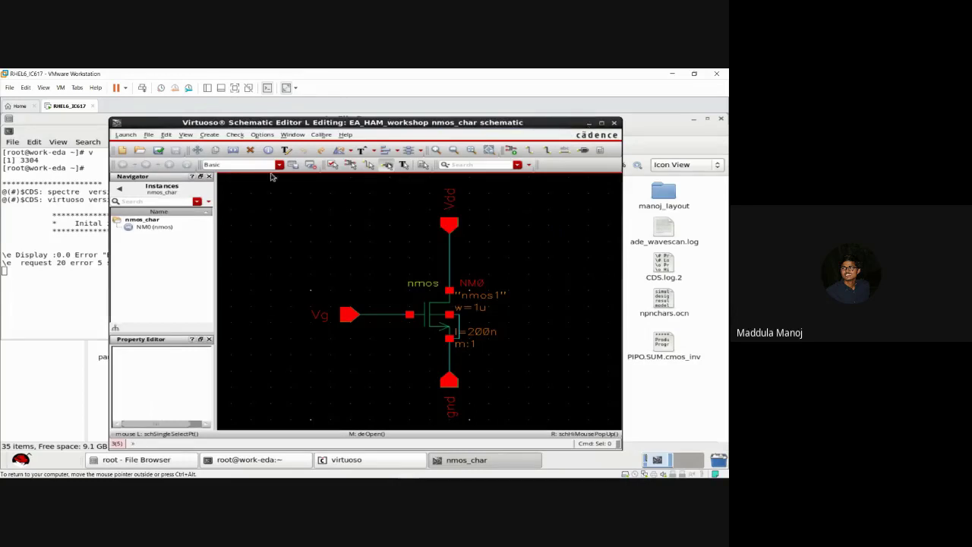
Step: Open the EA_HAM_workshop bjt_char schematic in a new tab
left_click(149, 135)
left_click(163, 139)
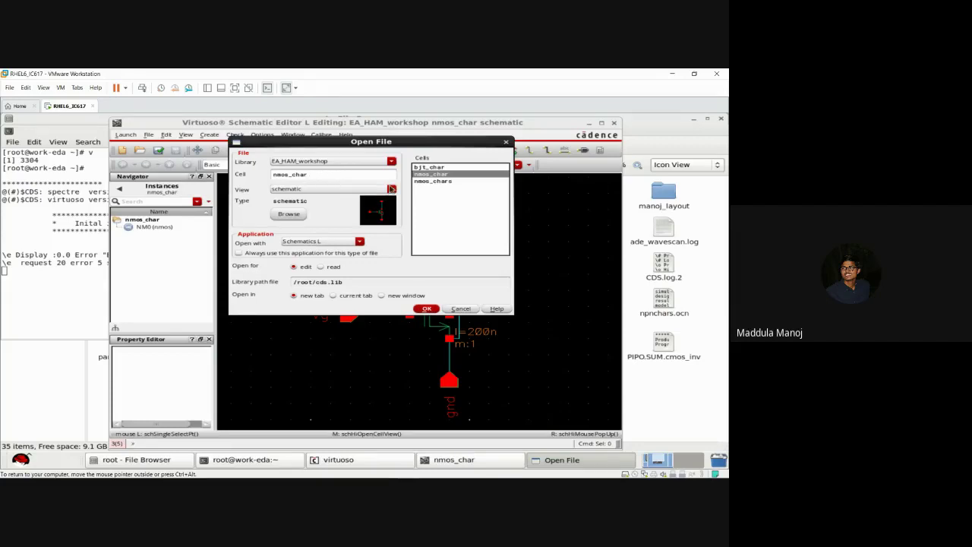
left_click(441, 167)
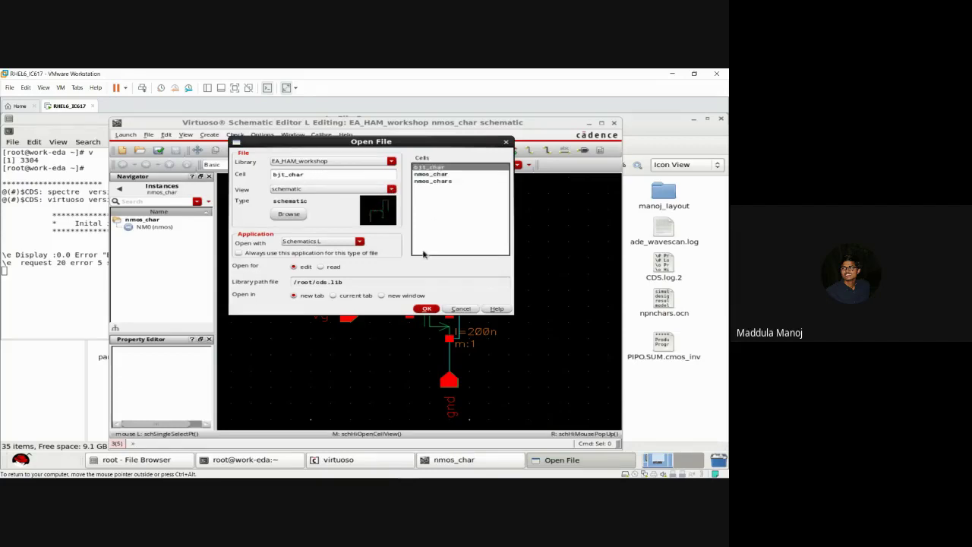
left_click(427, 308)
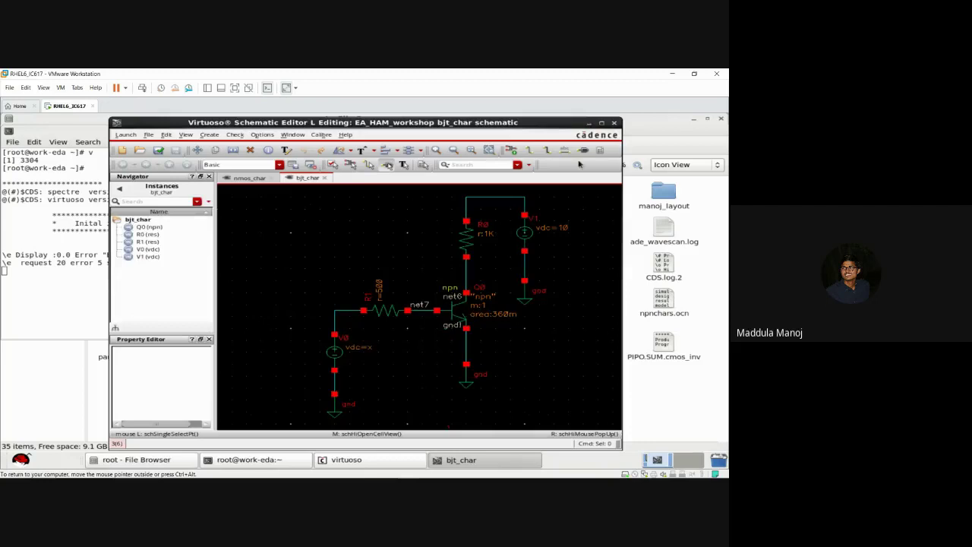
Step: Maximize the bjt_char editor, hide the command log, and try selecting Q0 and R0
left_click(601, 124)
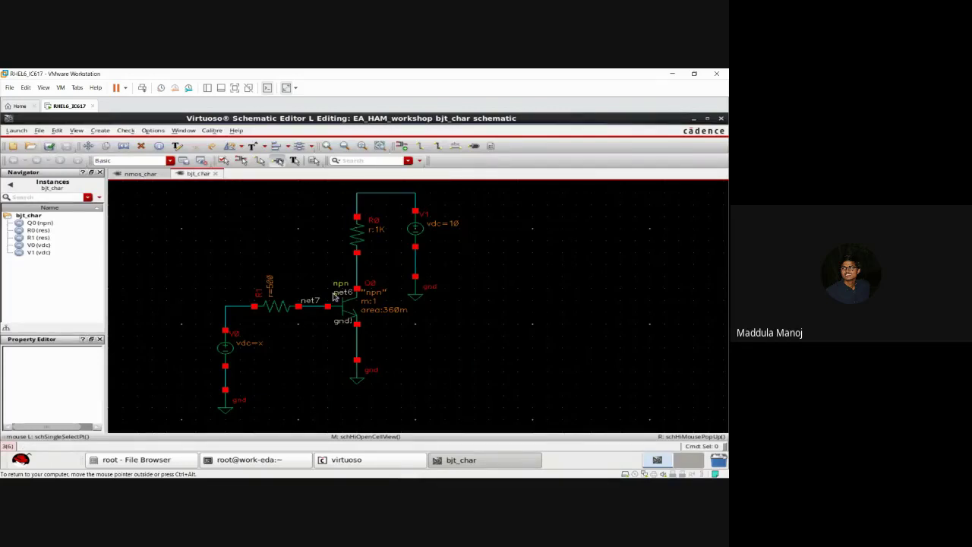
left_click(372, 460)
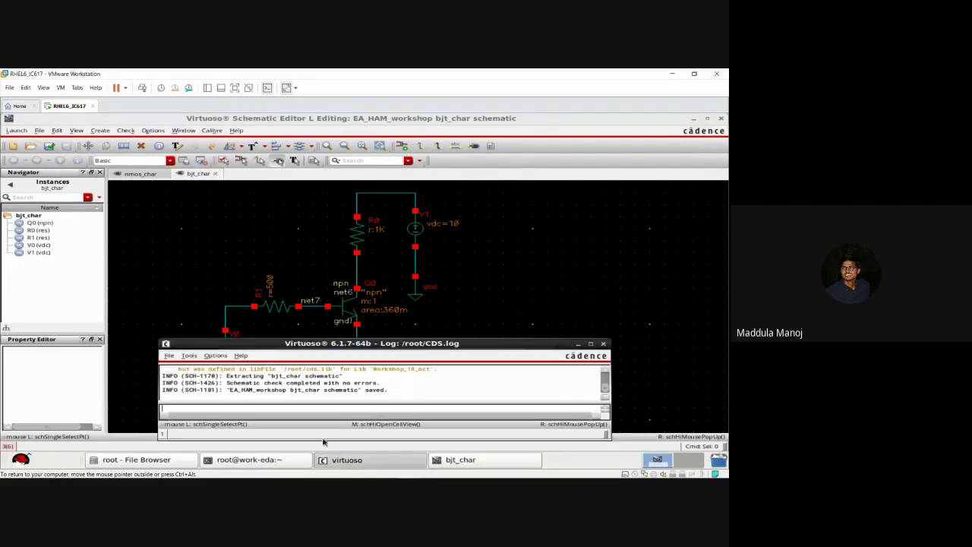
left_click(578, 344)
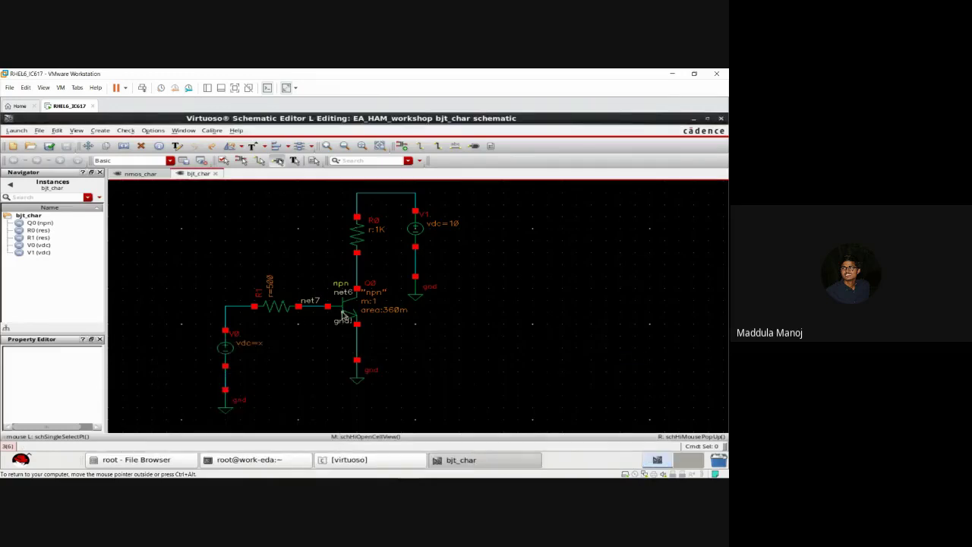
left_click(41, 224)
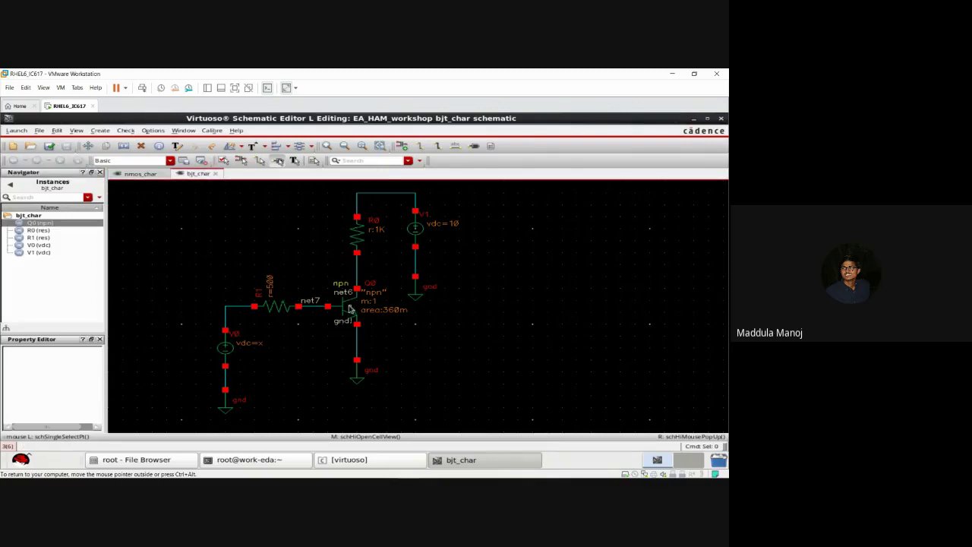
left_click_drag(320, 282, 378, 332)
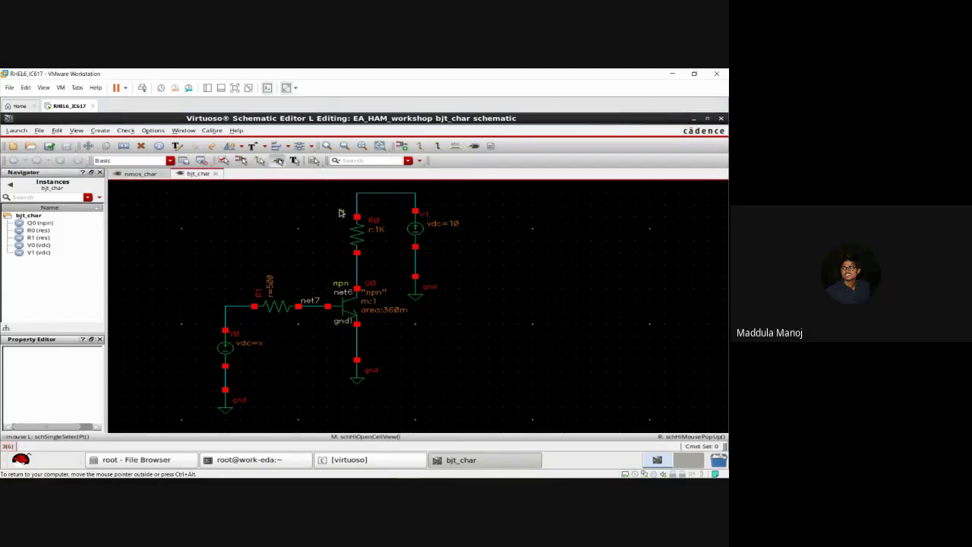
left_click_drag(335, 211, 379, 257)
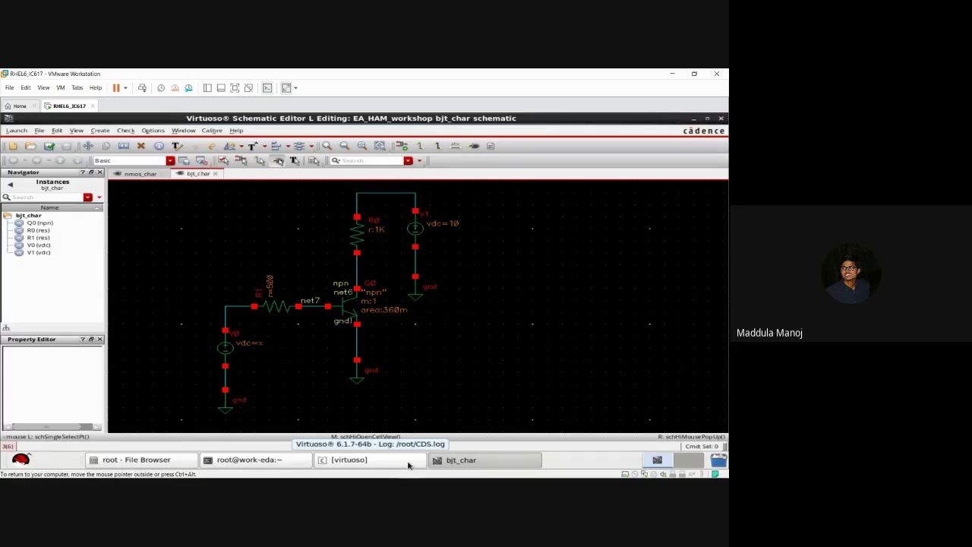
left_click(408, 463)
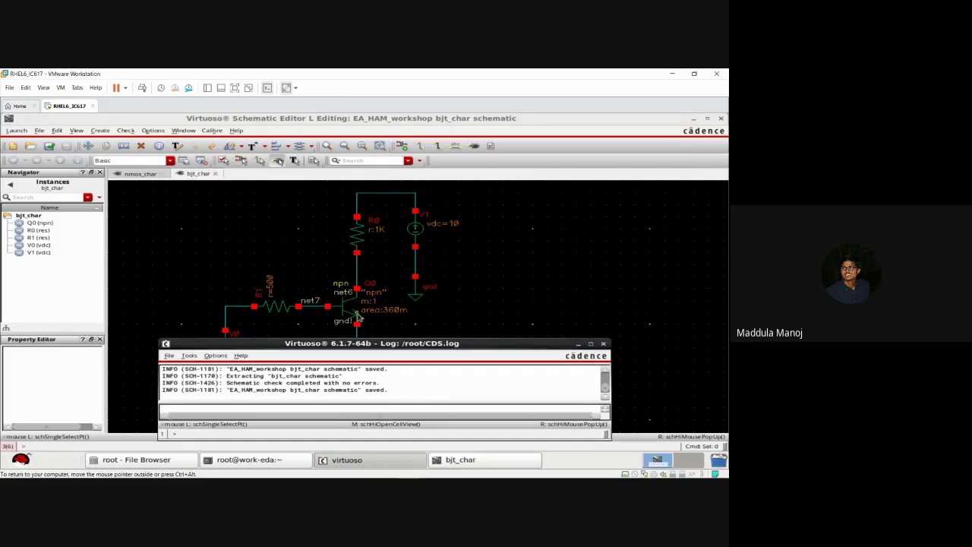
left_click(351, 309)
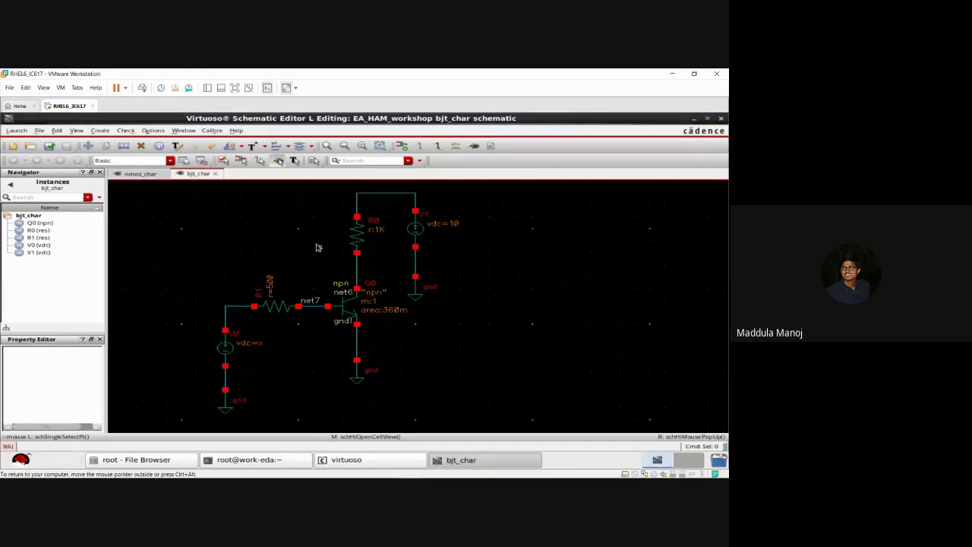
Step: Close the nmos_char tab, inspect Q0 and source V1, then close the bjt_char window
left_click(157, 174)
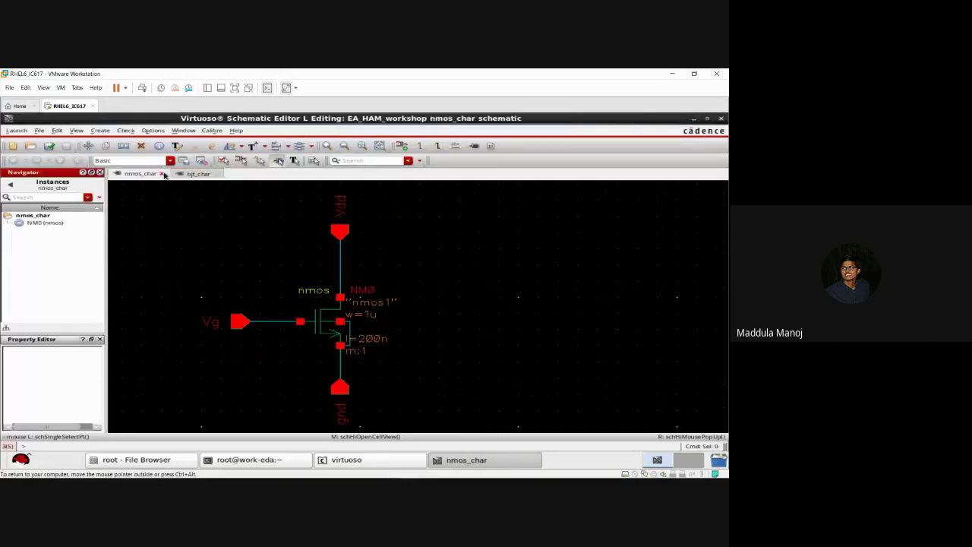
left_click(162, 174)
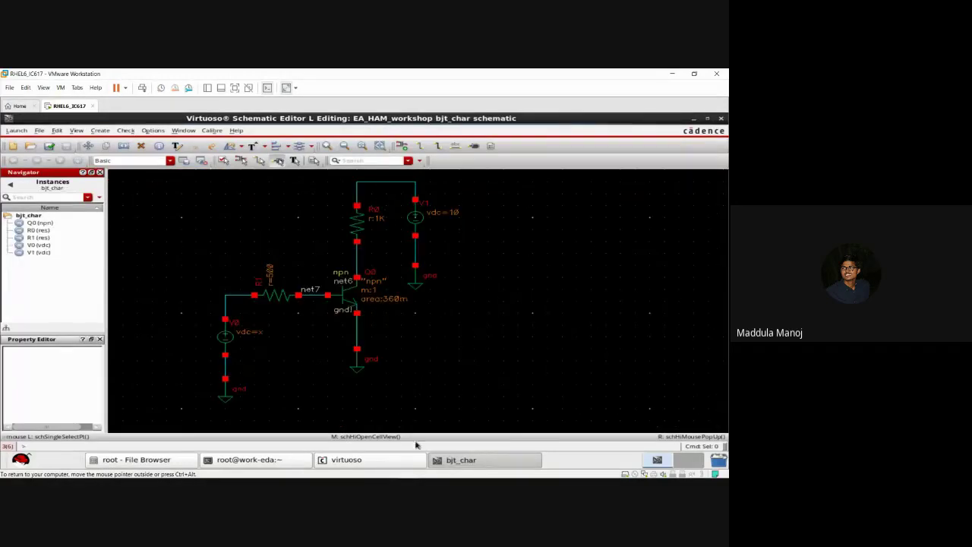
left_click(415, 463)
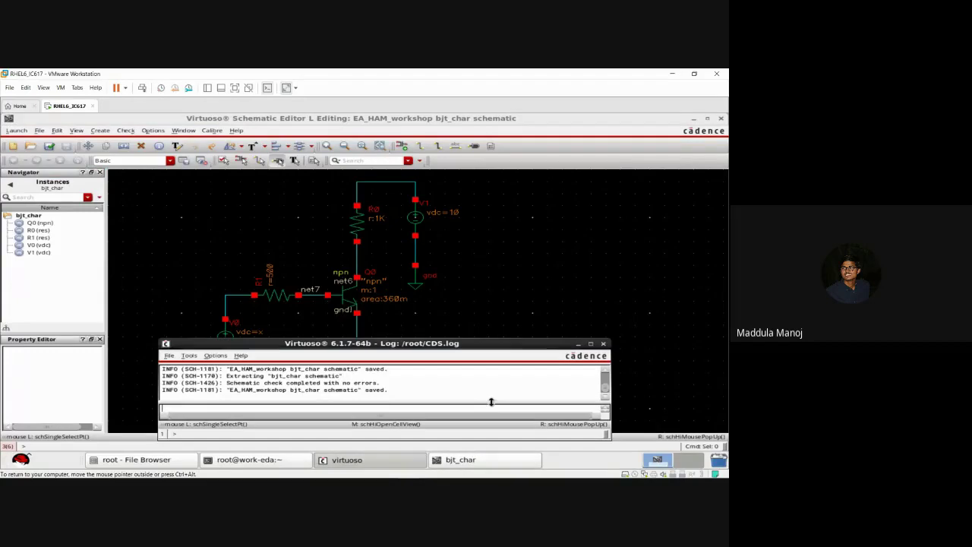
left_click(578, 345)
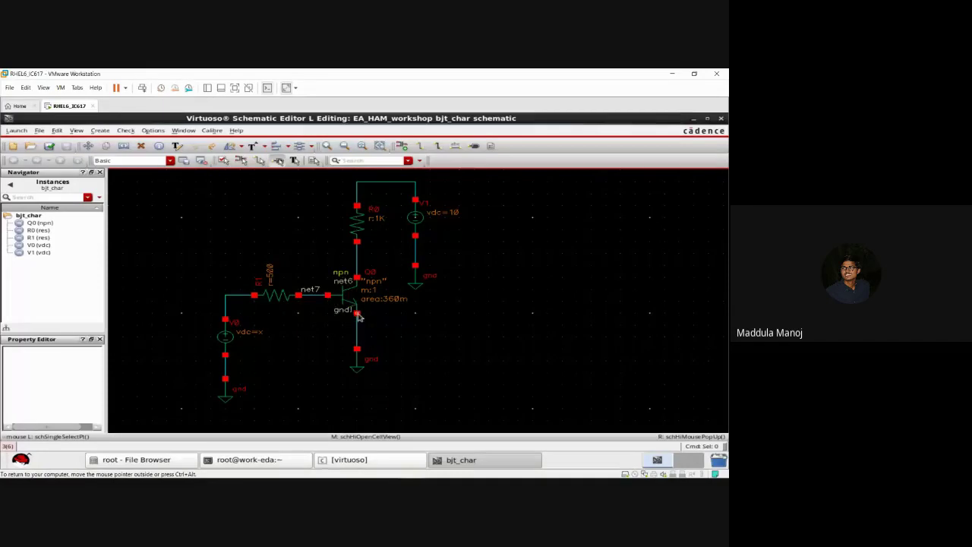
left_click(50, 223)
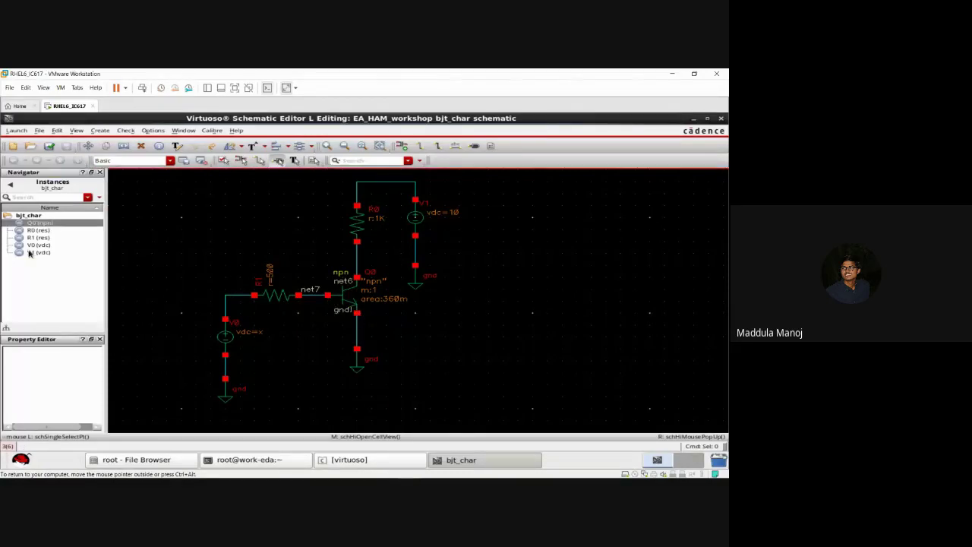
left_click(36, 252)
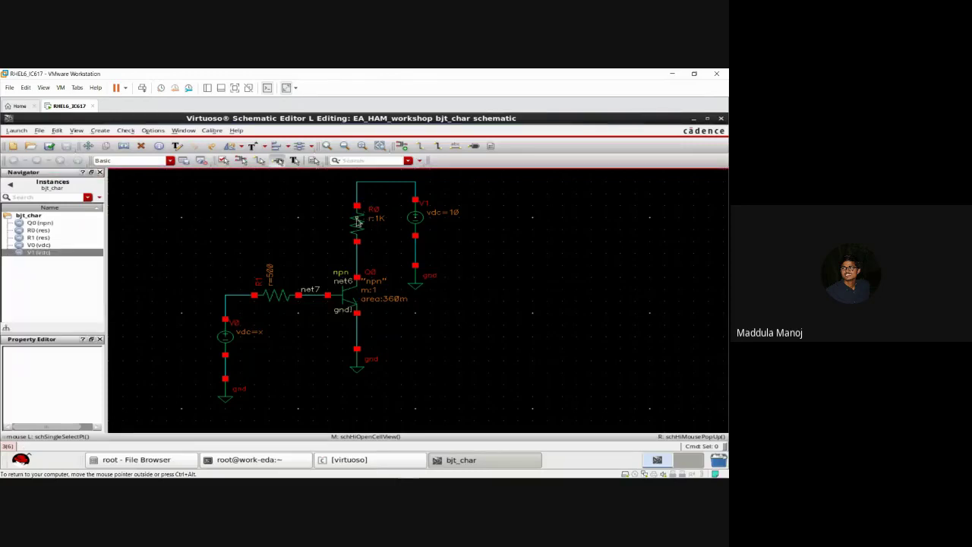
left_click(721, 119)
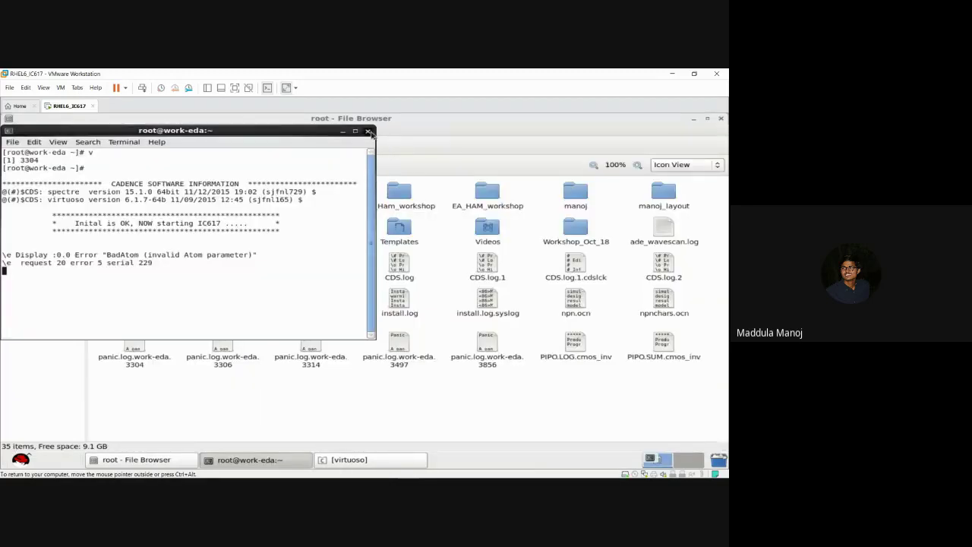
Step: Close the old terminal, open a terminal in the root folder and launch Virtuoso with 'v'
left_click(368, 131)
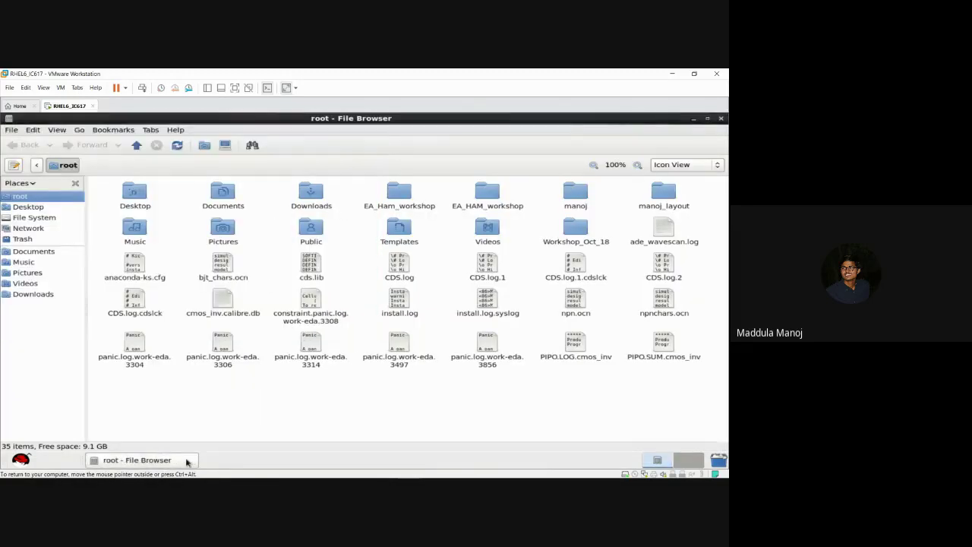
left_click(165, 464)
right_click(282, 403)
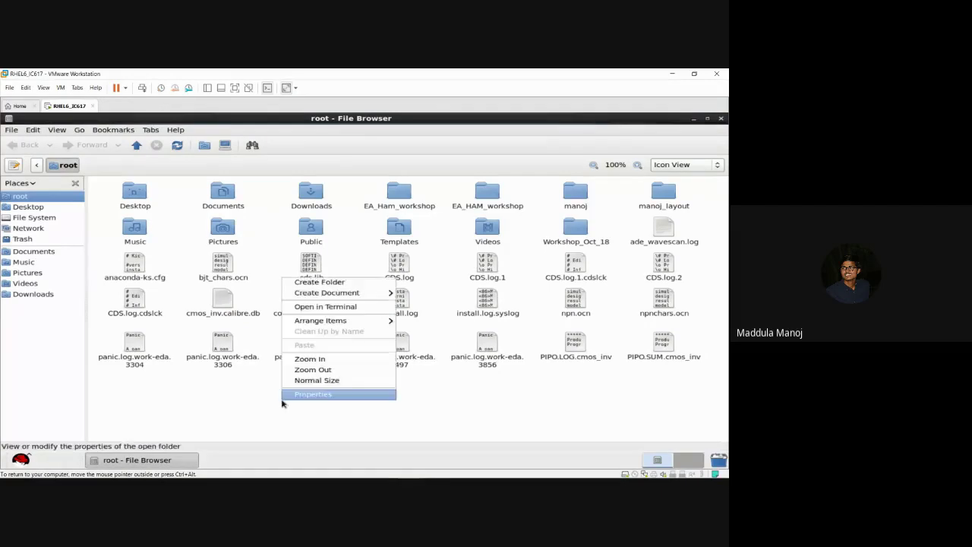
left_click(326, 306)
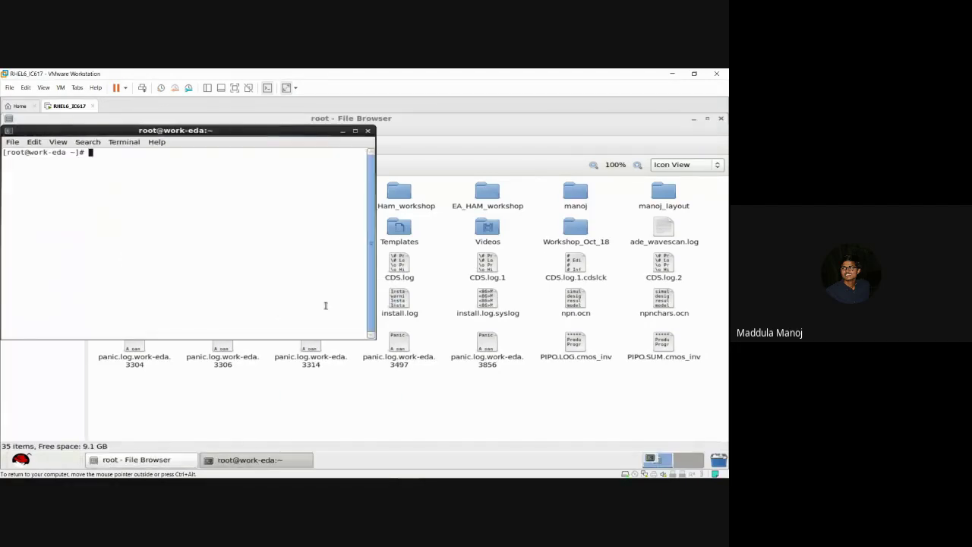
type("v")
key("Return")
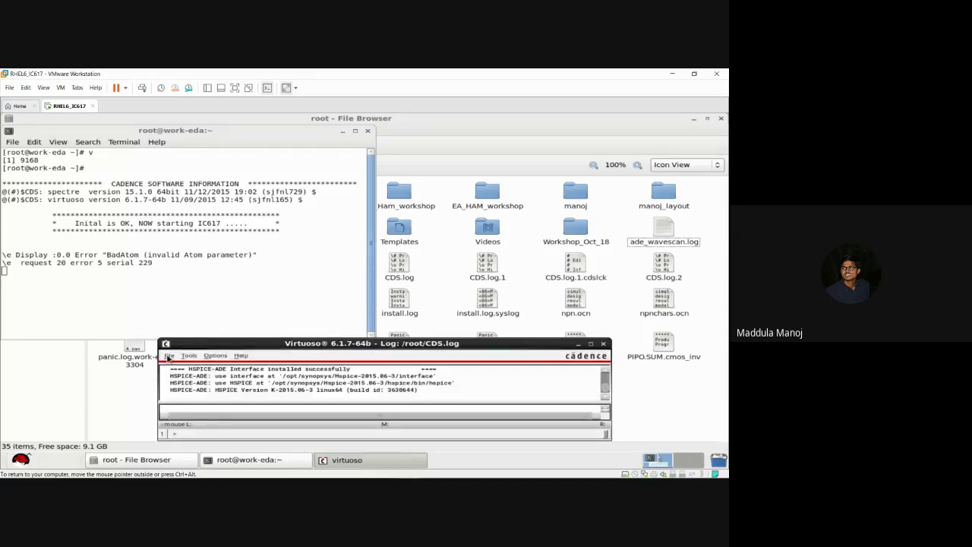
left_click(168, 356)
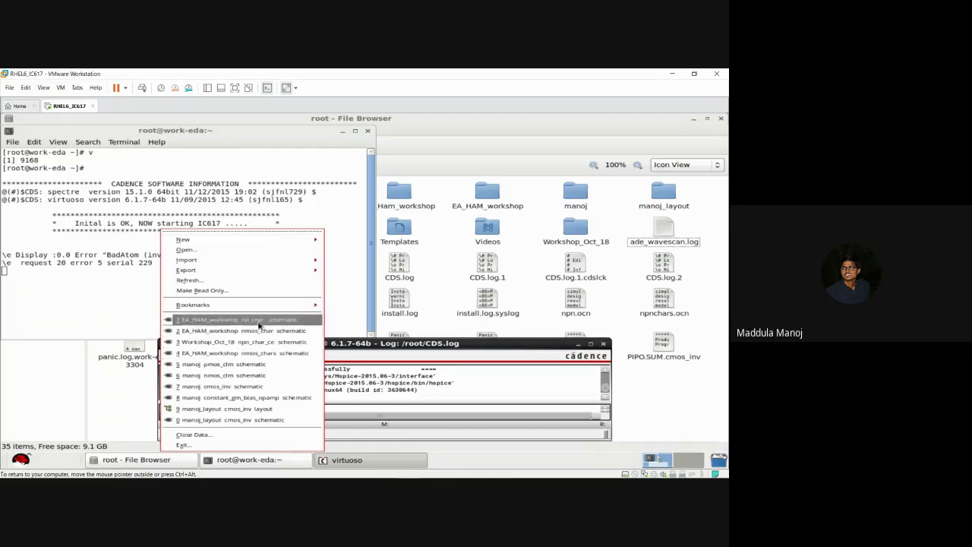
Step: Open EA_HAM_workshop bjt_char full-screen and scroll through transistor Q0's properties
left_click(259, 322)
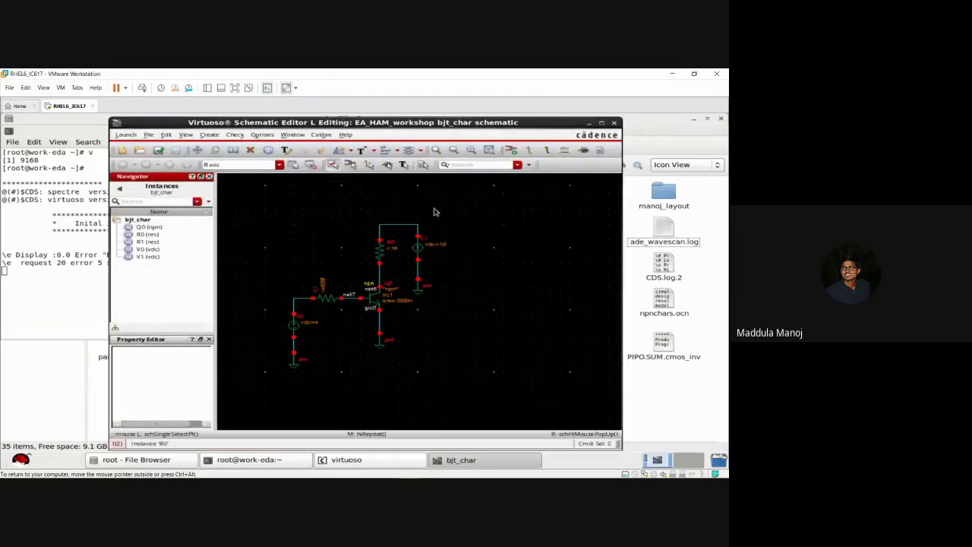
left_click(602, 123)
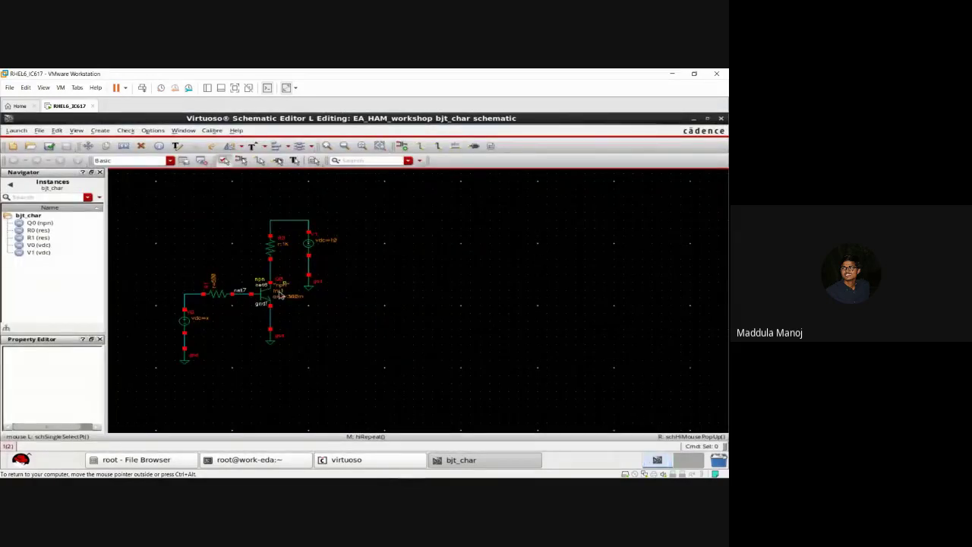
left_click(264, 299)
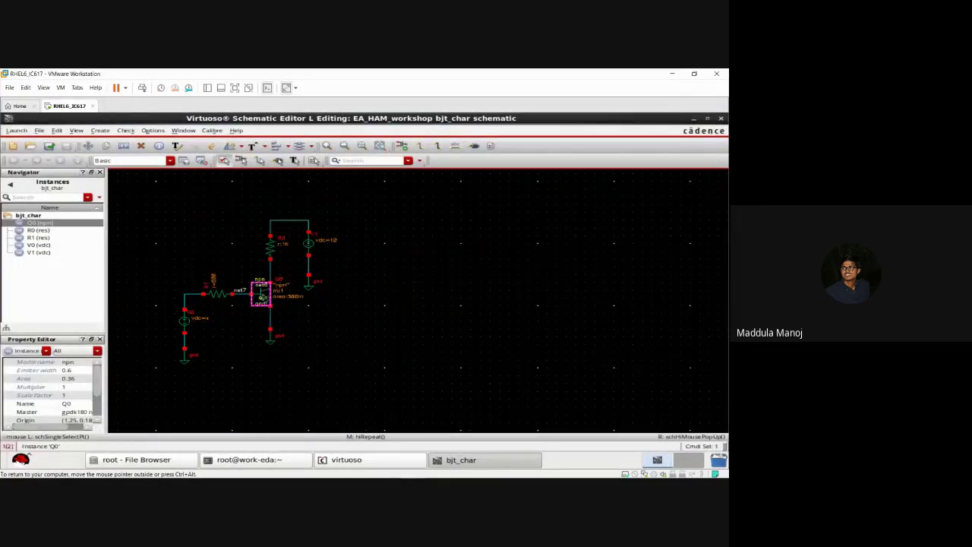
key("f")
left_click(557, 327)
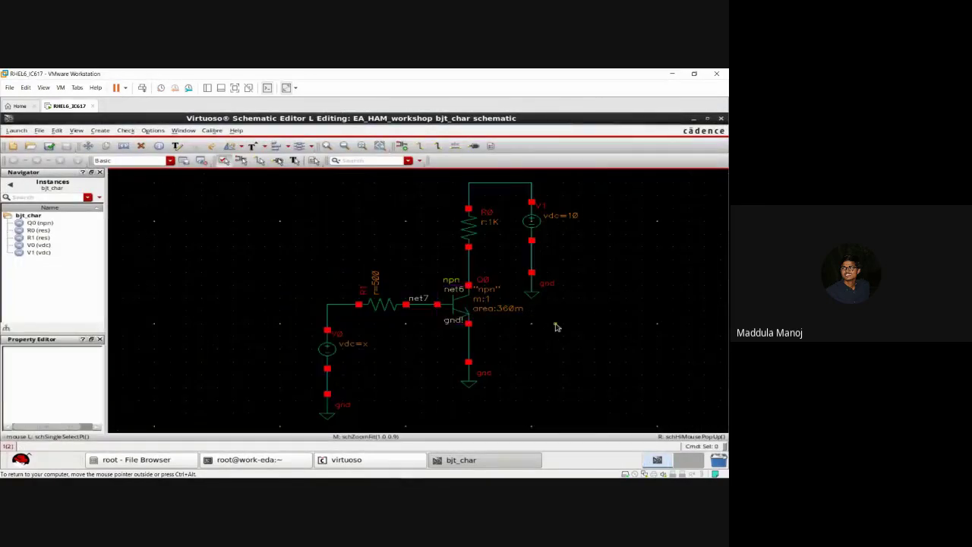
left_click(453, 307)
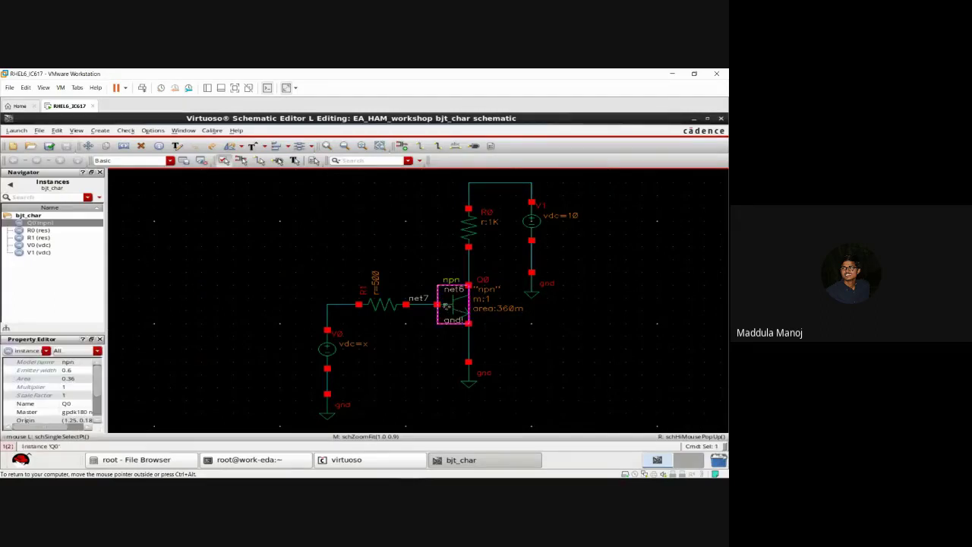
left_click_drag(98, 388, 97, 409)
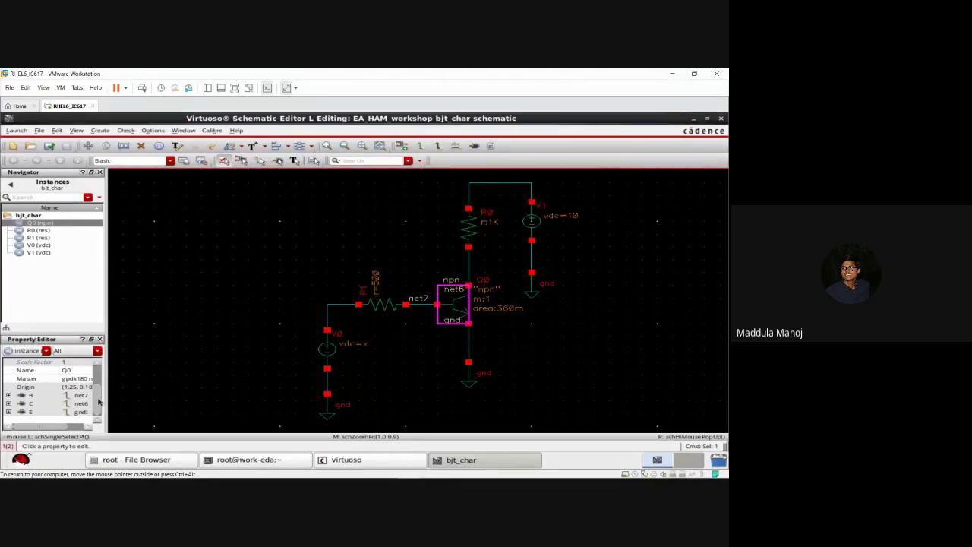
left_click_drag(101, 402, 98, 392)
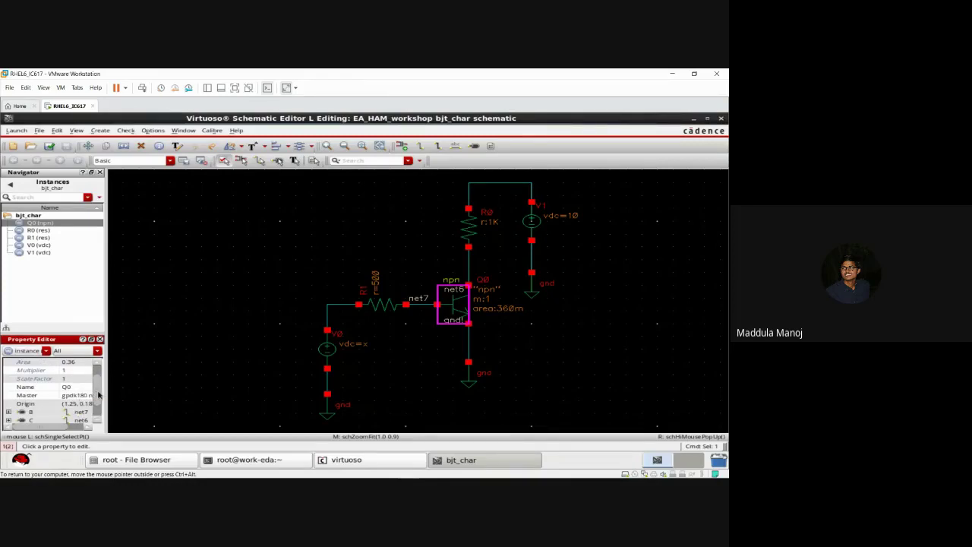
left_click_drag(98, 395, 99, 375)
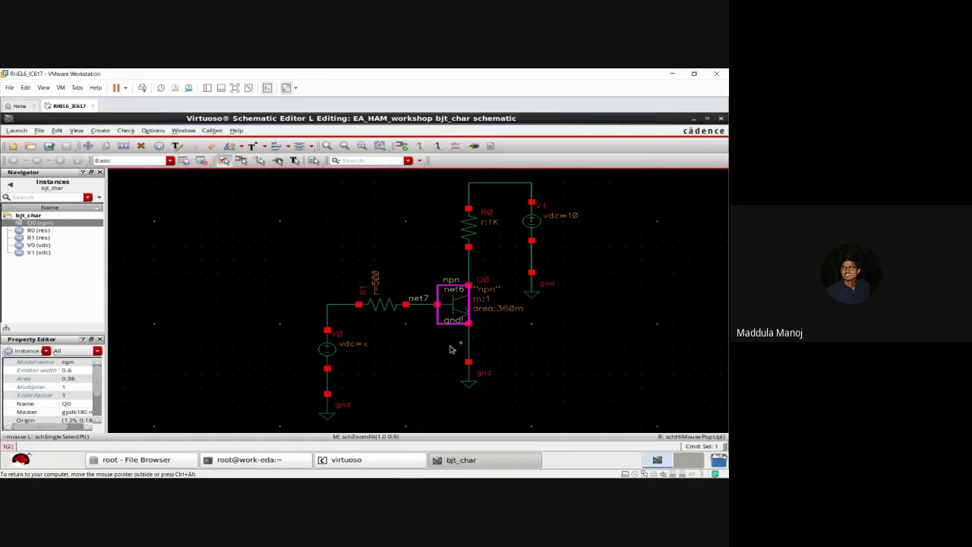
left_click(437, 351)
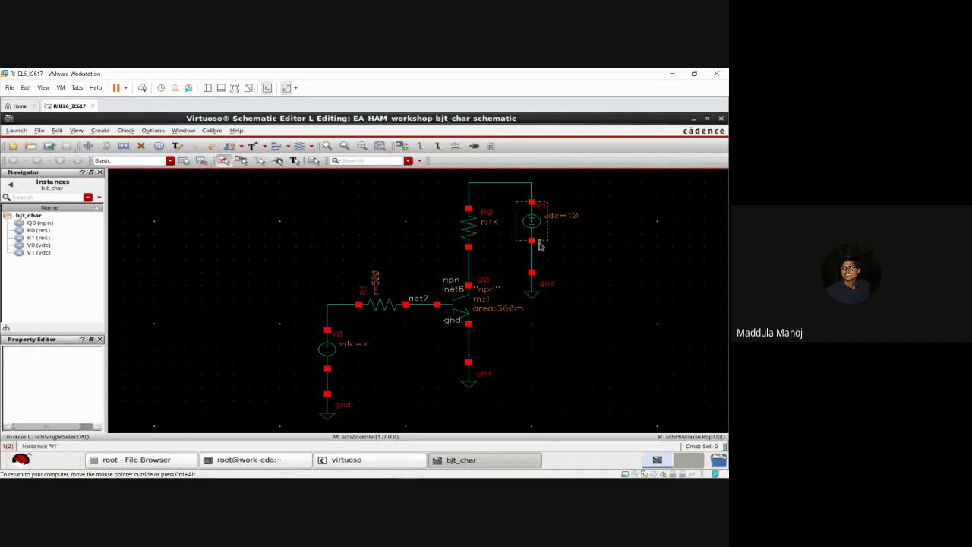
Step: Delete source V1, the net2 top wire, the ground symbols and source V0
left_click_drag(508, 177, 562, 311)
key("Delete")
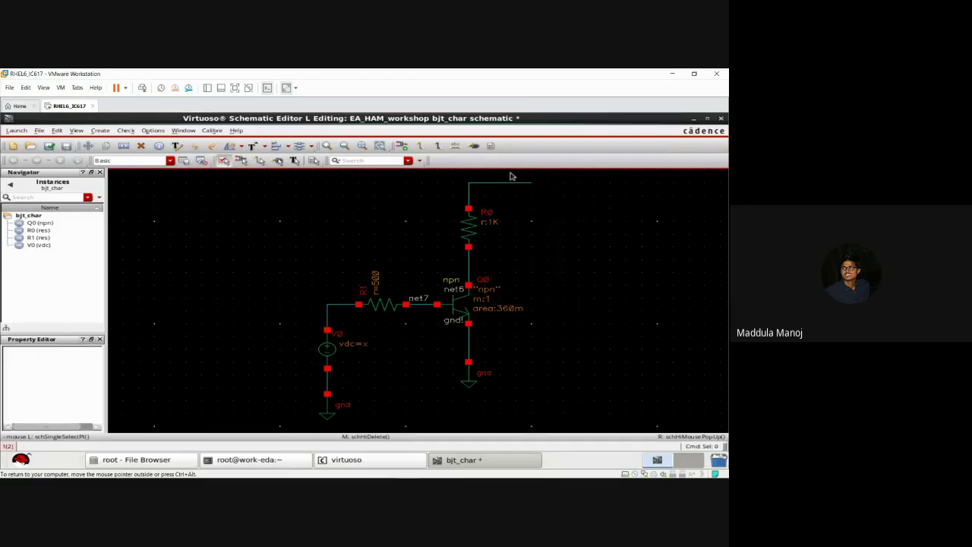
left_click(511, 183)
key("Delete")
left_click_drag(445, 362, 501, 402)
key("Delete")
left_click_drag(301, 318, 372, 435)
key("Delete")
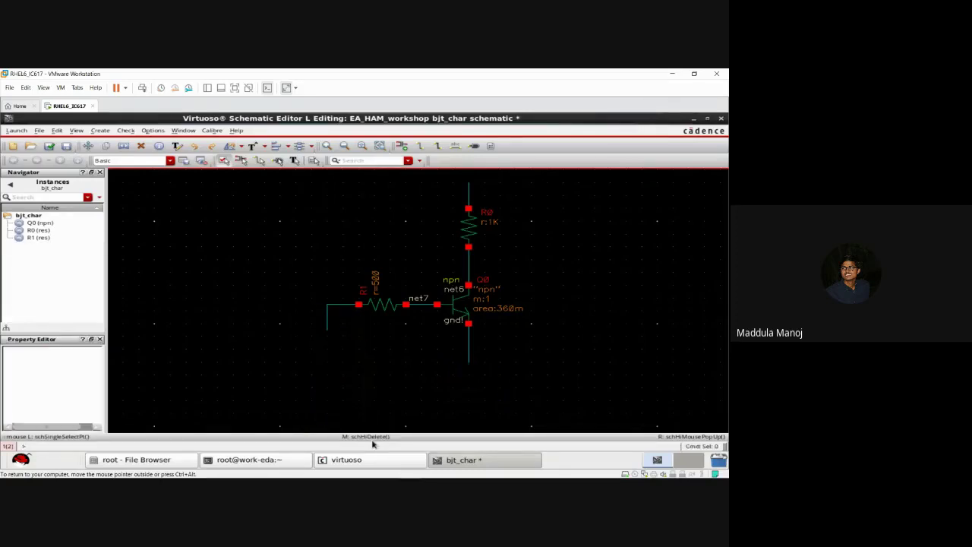
key("p")
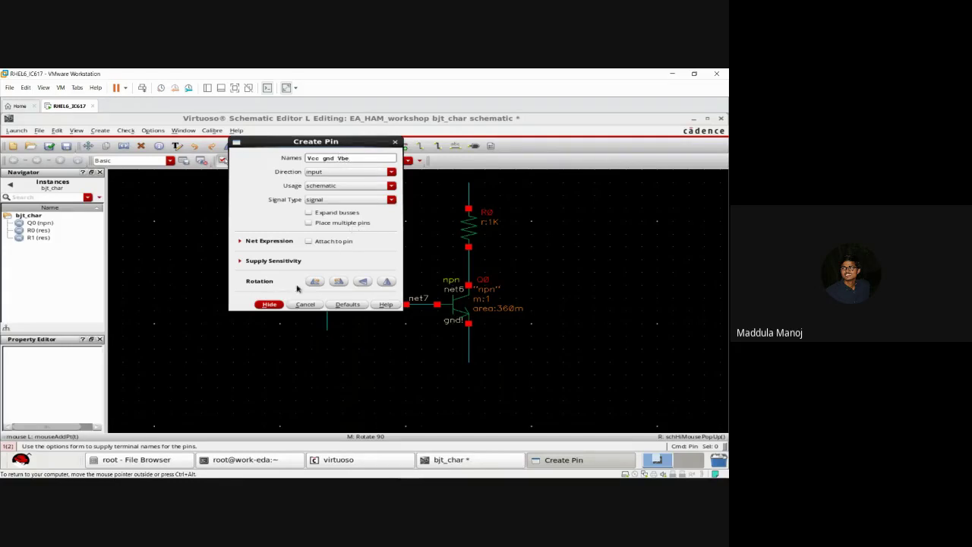
Step: Place upward-rotated Vcc, gnd and Vbe pins stacked at the top of the wire
left_click(270, 304)
middle_click(477, 178)
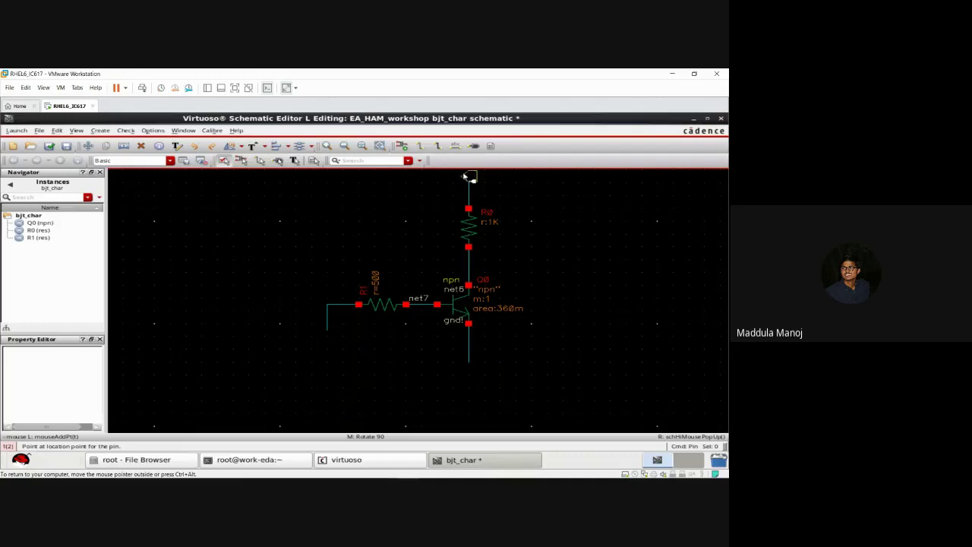
left_click(468, 175)
left_click(471, 176)
left_click(485, 175)
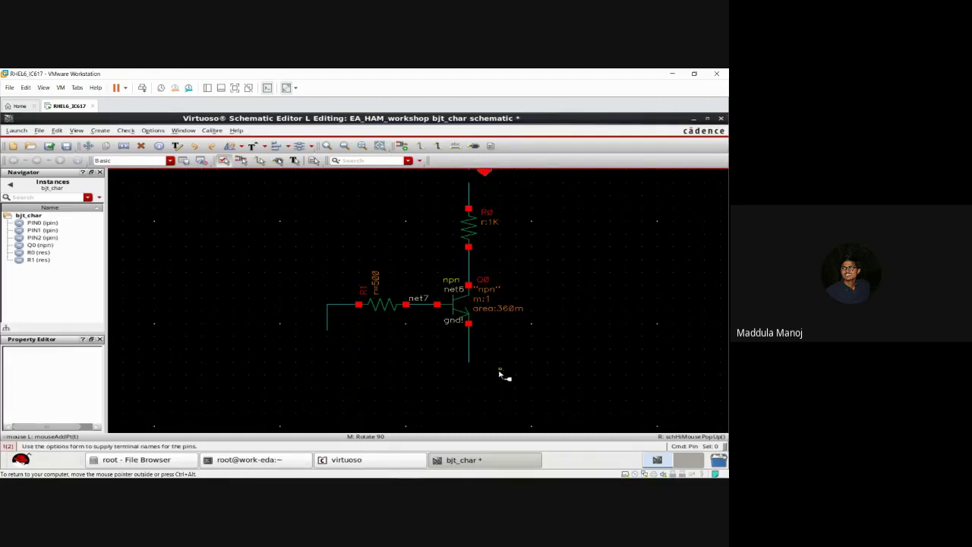
Step: Place an upward gnd pin below the emitter and a Vbe pin at the base wire's left end
key("p")
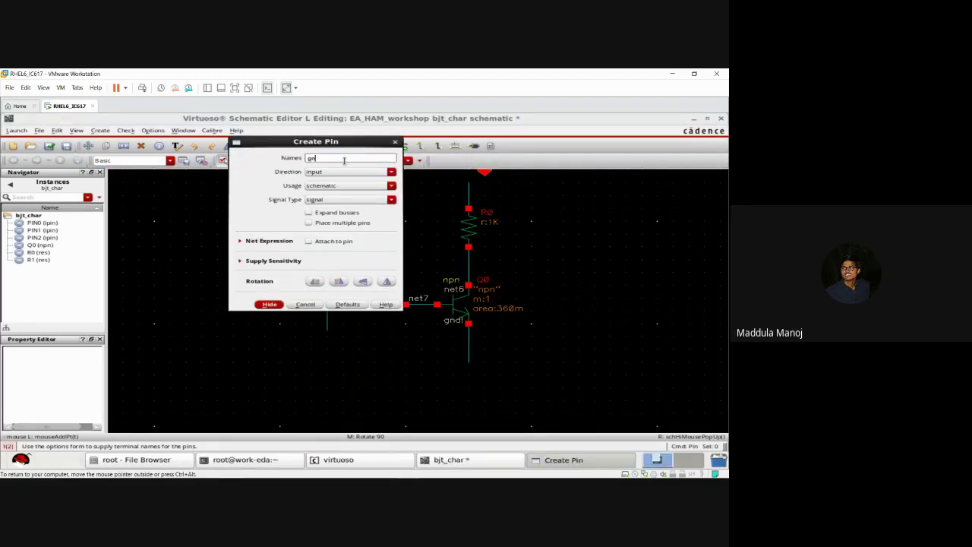
left_click(270, 304)
middle_click(471, 386)
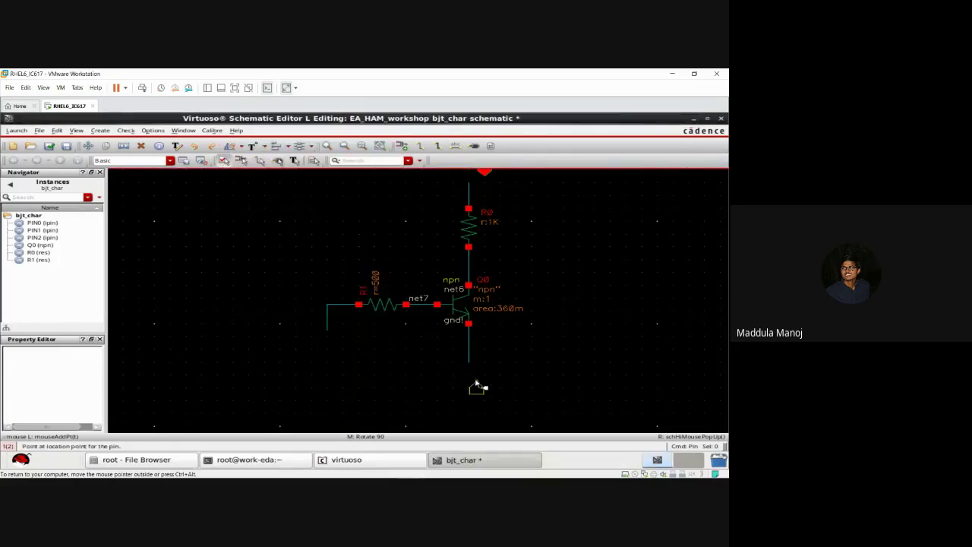
left_click(471, 387)
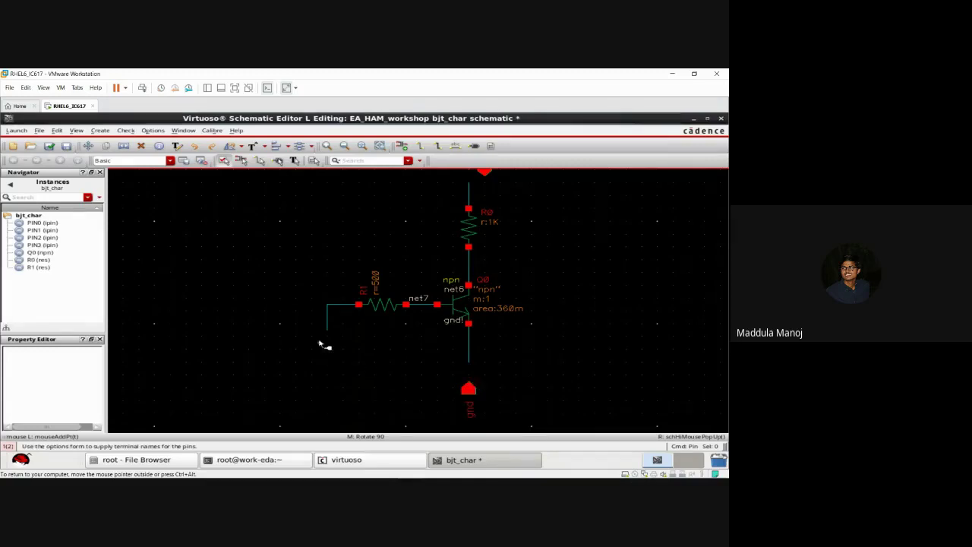
type("Vbe")
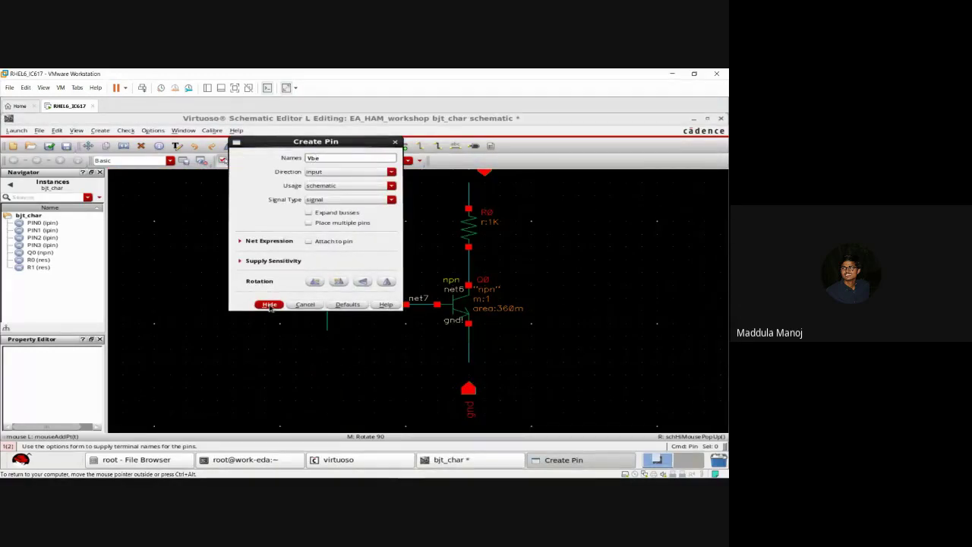
left_click(270, 303)
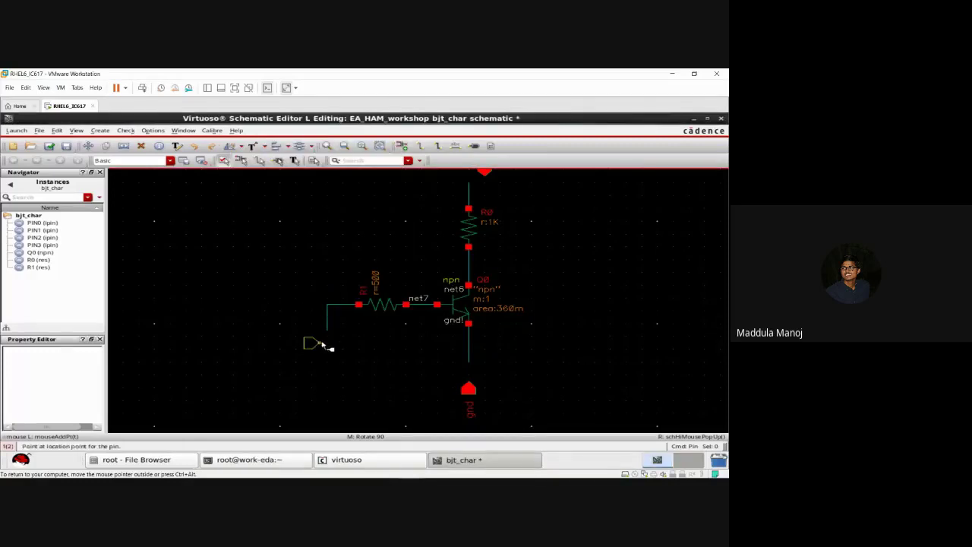
left_click(325, 344)
key("Escape")
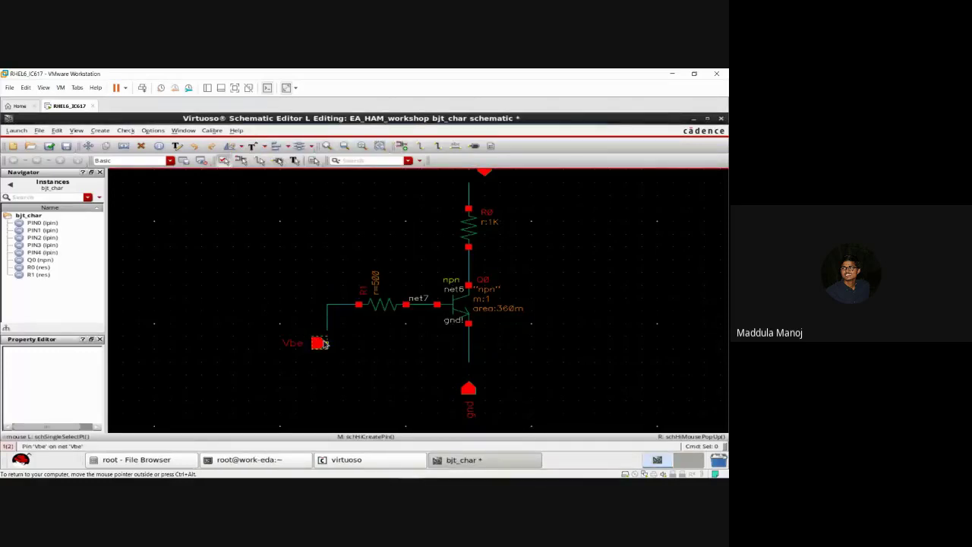
key("f")
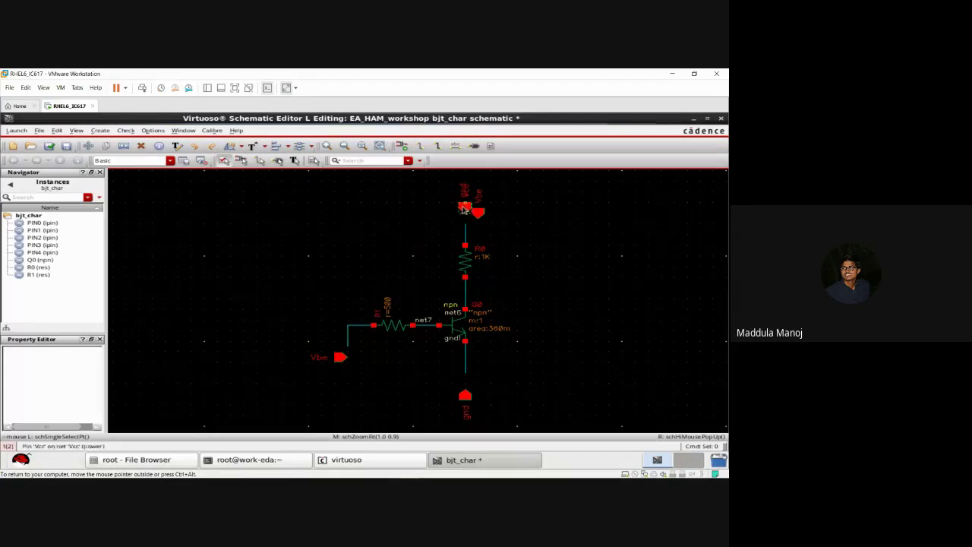
Step: Delete the stray Vcc and gnd pins left stacked at the top
left_click(464, 212)
key("Delete")
left_click(463, 210)
key("Delete")
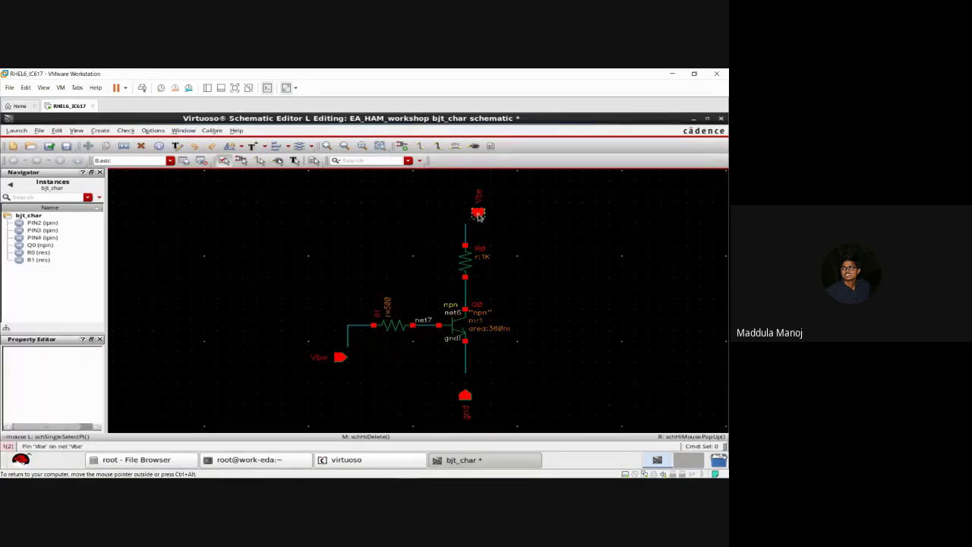
left_click_drag(478, 214, 473, 215)
key("Delete")
Step: Delete the leftover top Vbe pin and set up a Vcc input pin rotated downward
left_click(472, 214)
key("p")
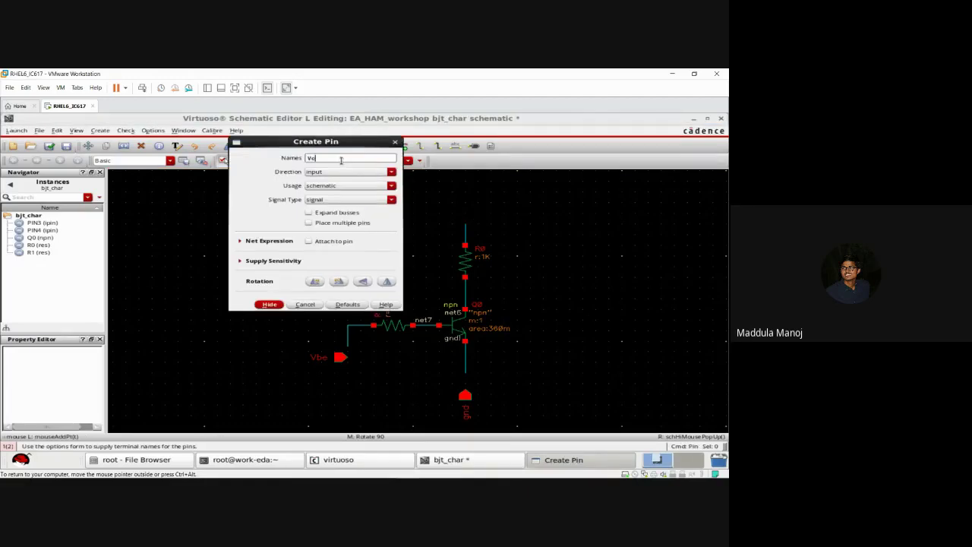
type("Vcc")
left_click(334, 172)
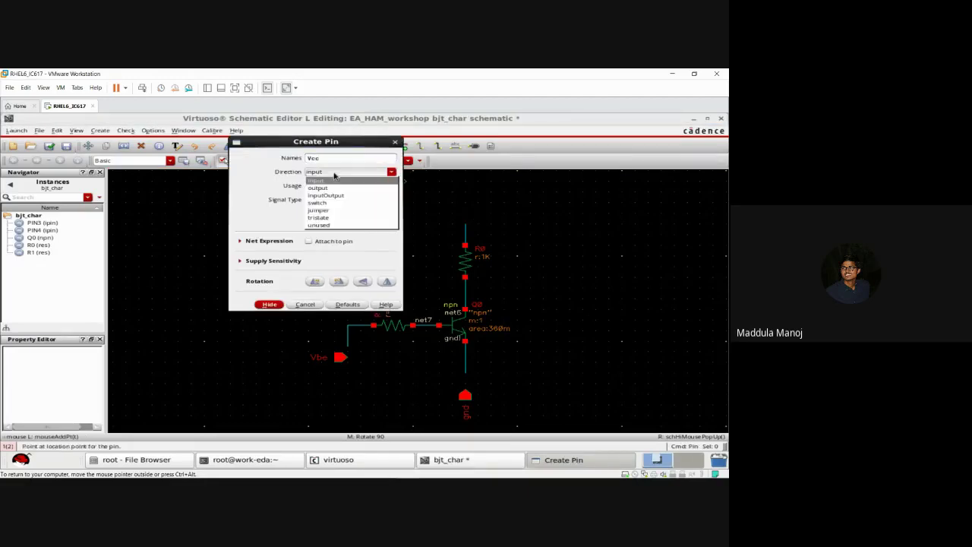
left_click(334, 180)
left_click(270, 304)
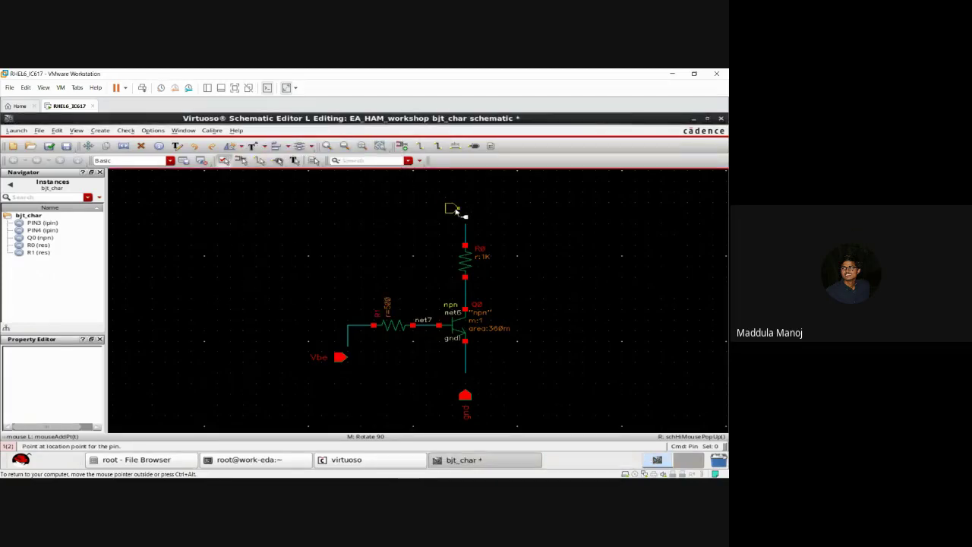
middle_click(462, 212)
key("Escape")
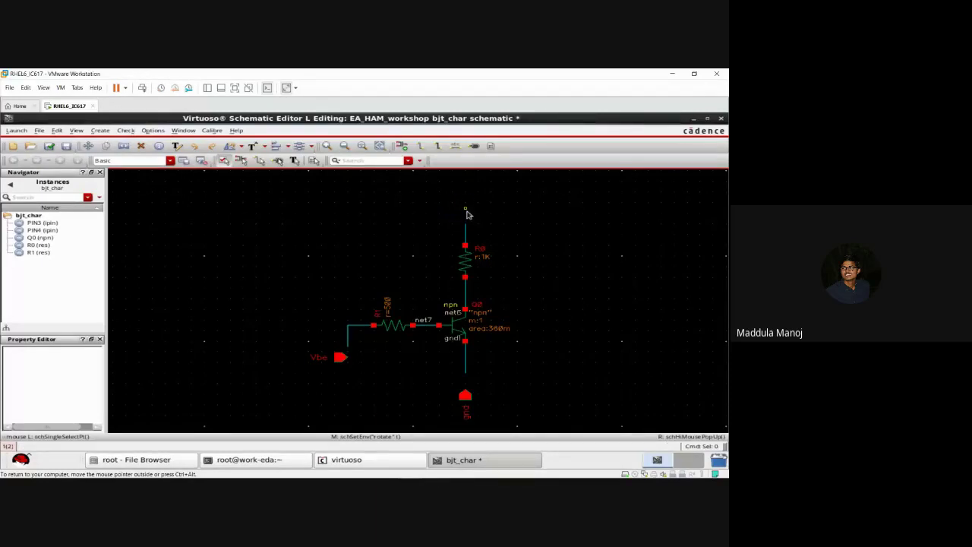
Step: Place the downward-pointing Vcc pin above resistor R0
key("p")
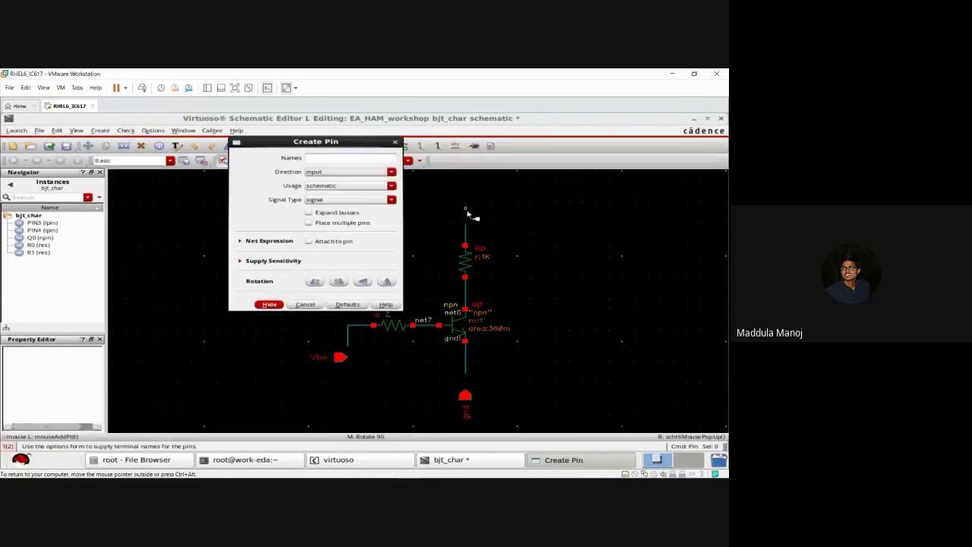
left_click(351, 159)
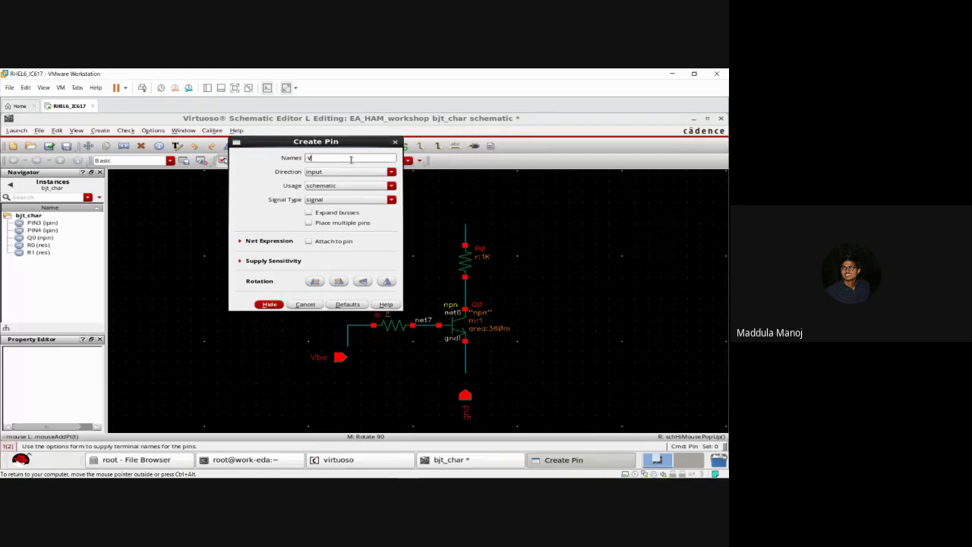
left_click(270, 305)
middle_click(436, 215)
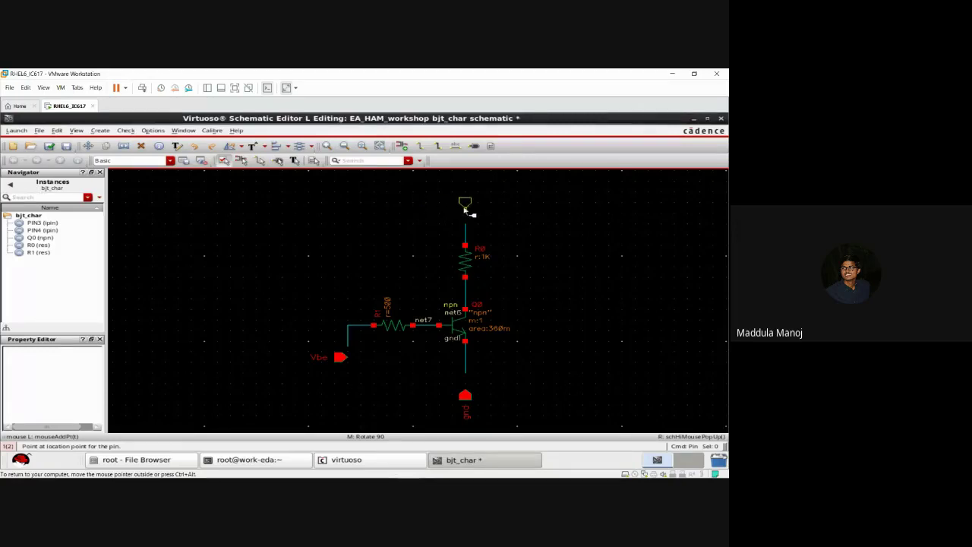
left_click(466, 209)
key("Escape")
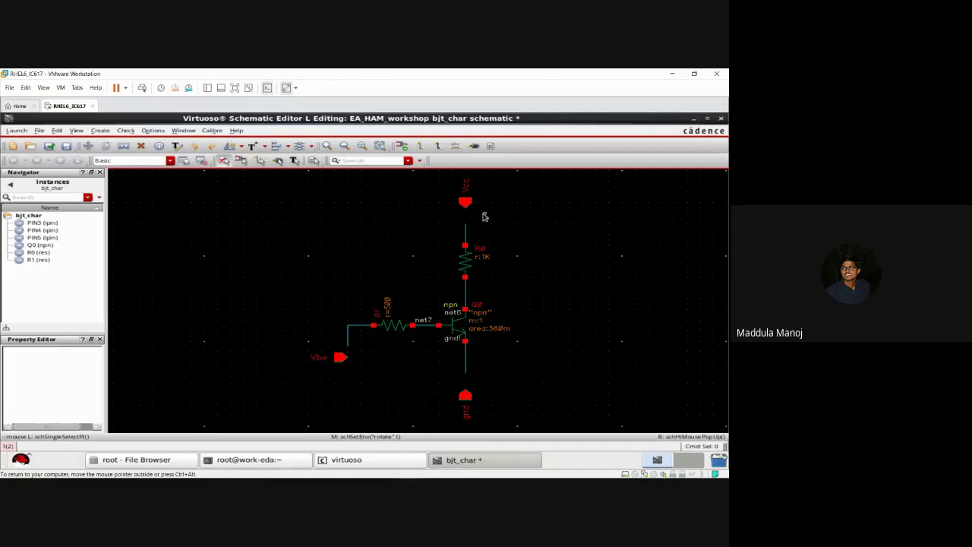
Step: Wire the top of resistor R0 up to the Vcc pin
mouse_move(484, 217)
left_mouse_down()
mouse_move(465, 206)
mouse_move(467, 226)
left_mouse_up()
key("w")
left_click(466, 225)
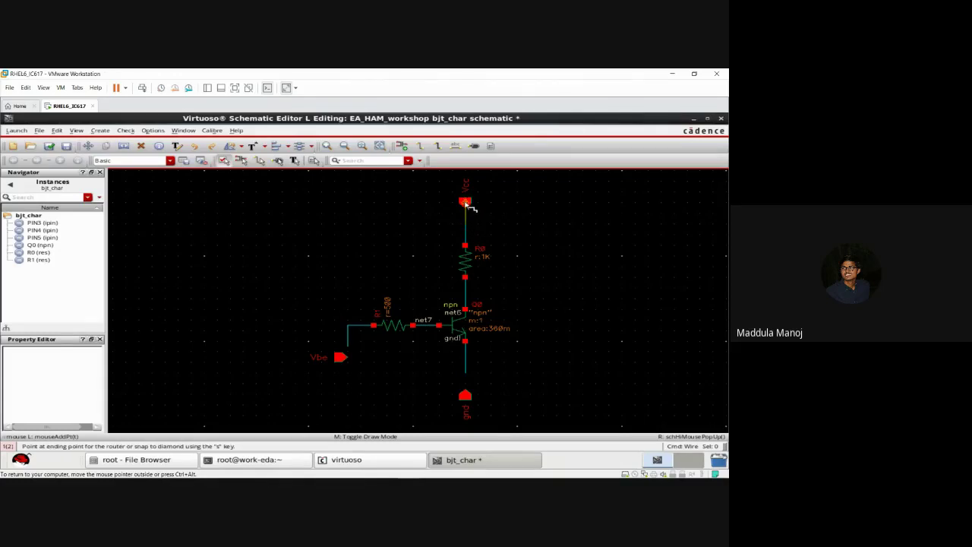
left_click(465, 203)
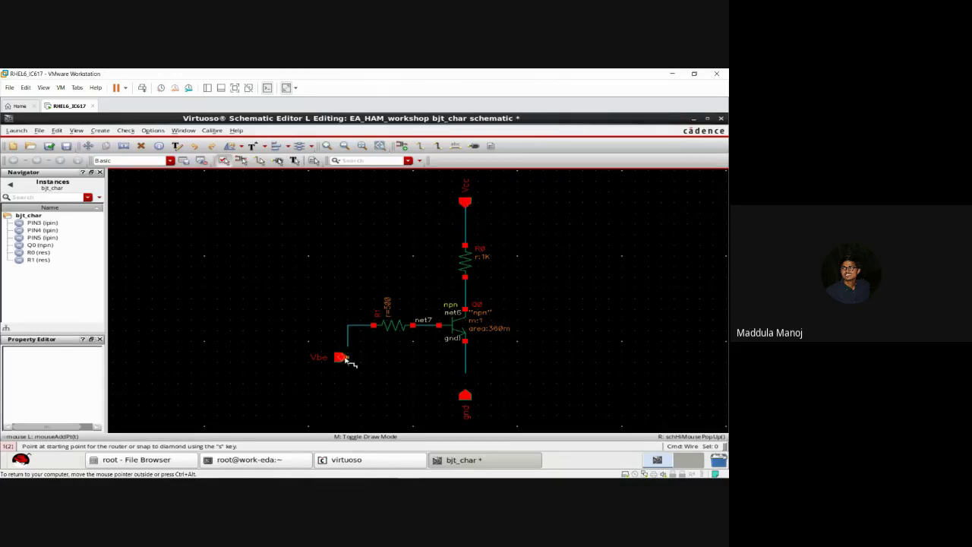
key("Escape")
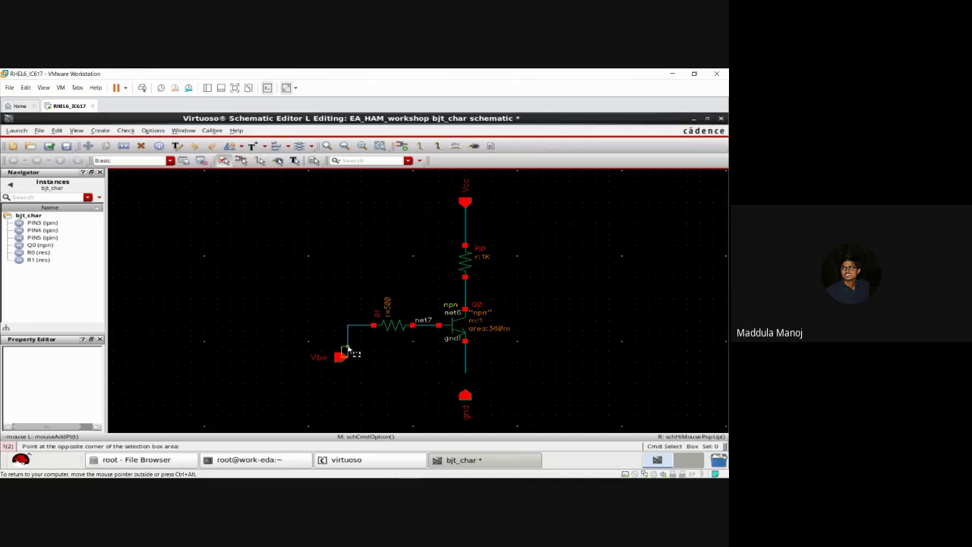
Step: Stretch the Vbe pin up level with R1 and delete the leftover wire stub
left_click_drag(342, 357, 346, 366)
key("w")
left_click(343, 358)
key("Escape")
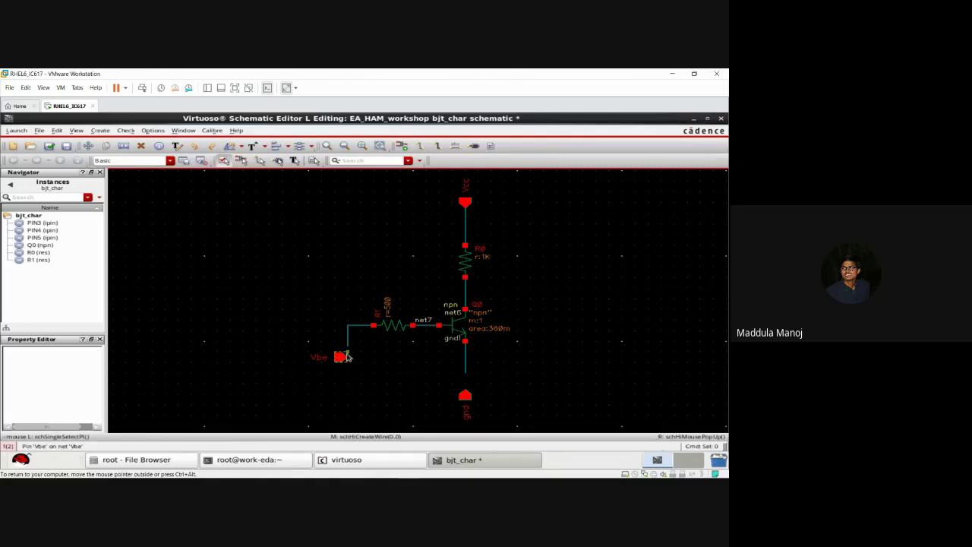
key("s")
left_click(343, 357)
left_click(330, 326)
left_click(349, 334)
key("Delete")
key("w")
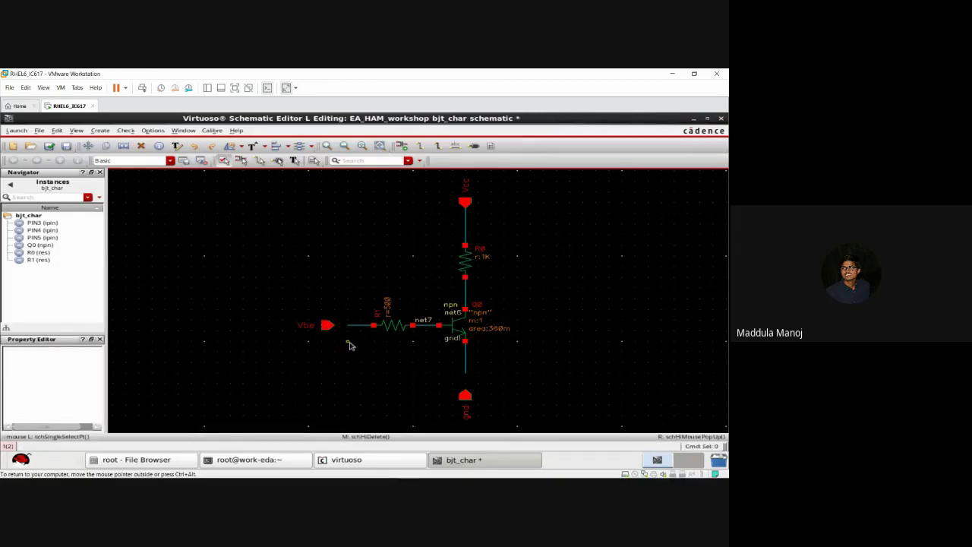
Step: Wire the Vbe pin to R1 and gnd to the emitter, then check and save
left_click(336, 325)
left_click(349, 327)
left_click(349, 327)
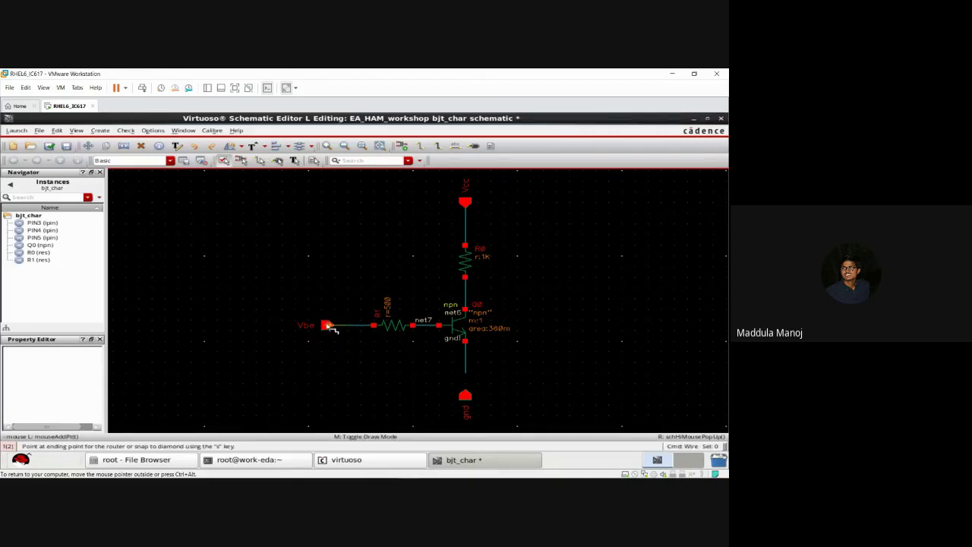
left_click(329, 325)
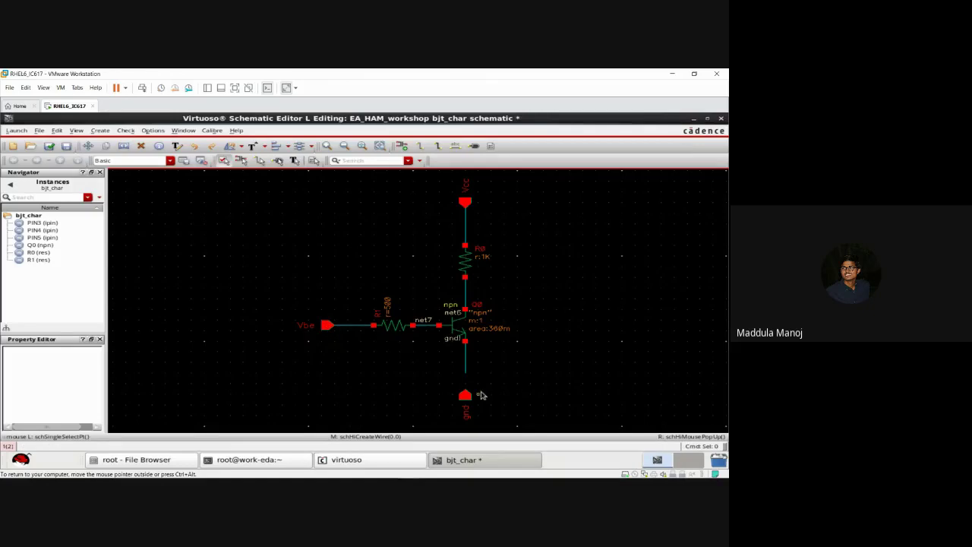
left_click(465, 393)
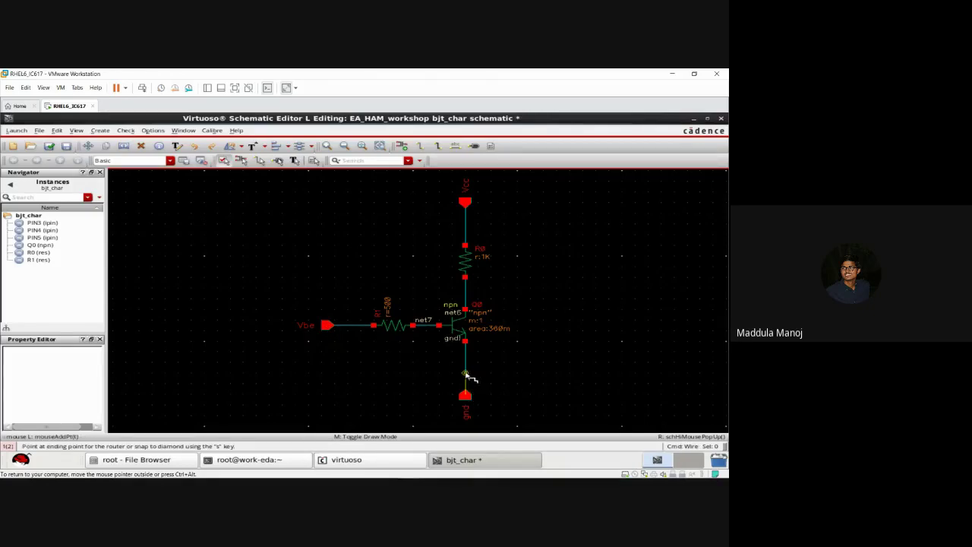
left_click(465, 374)
key("Escape")
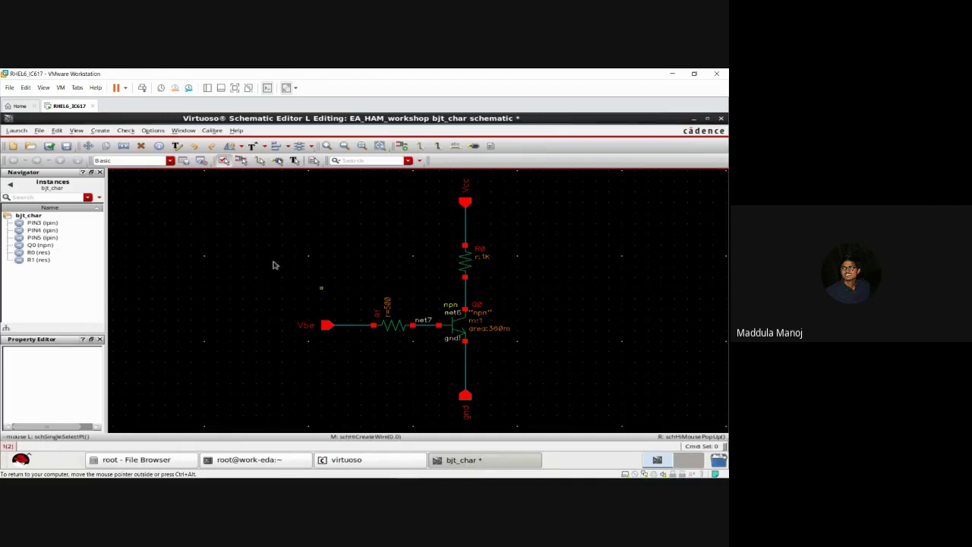
left_click(49, 145)
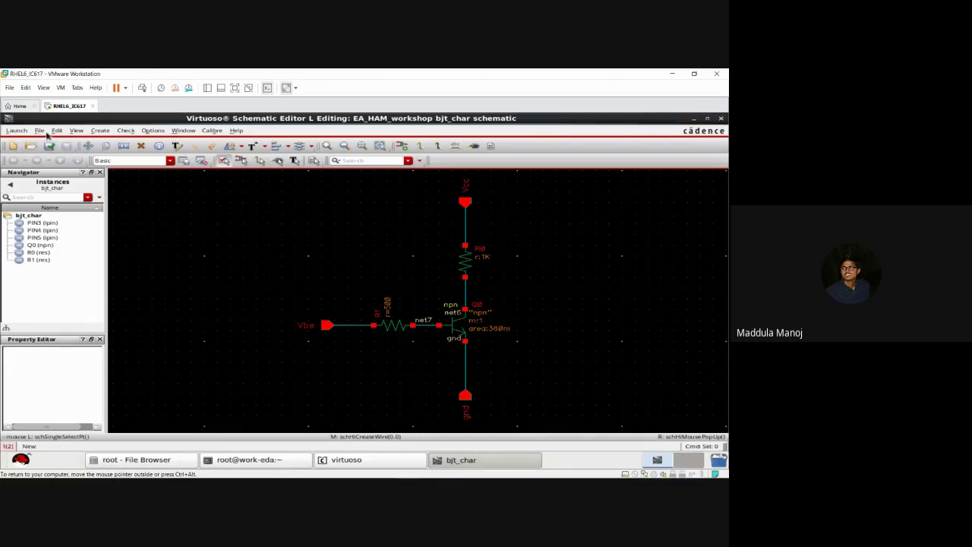
Step: Set resistor R1's resistance to 500 ohms in the Property Editor
left_click(392, 326)
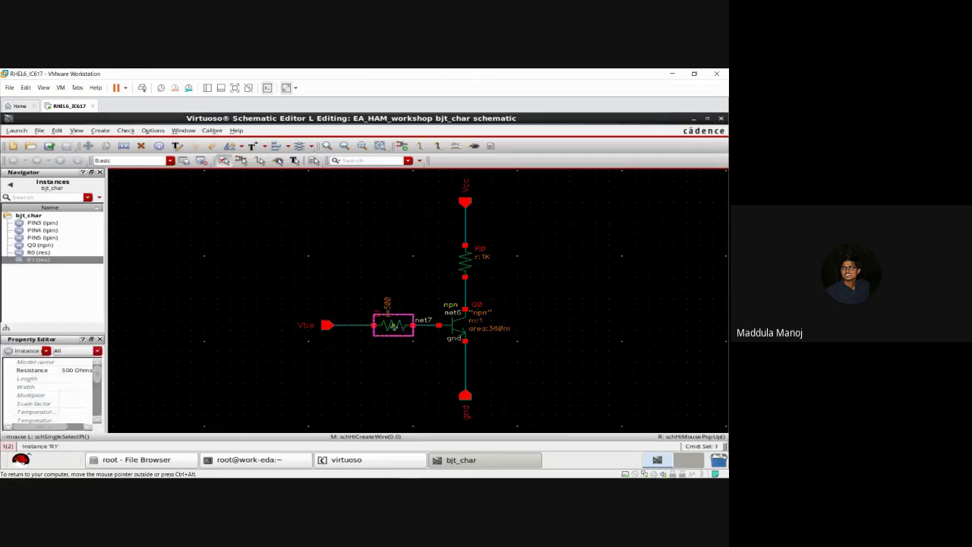
left_click(78, 372)
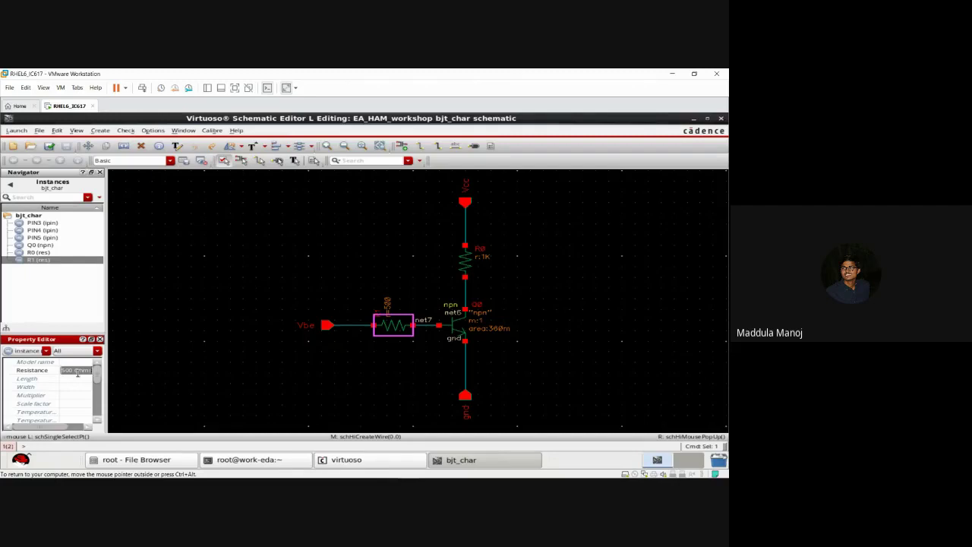
type("5")
key("Return")
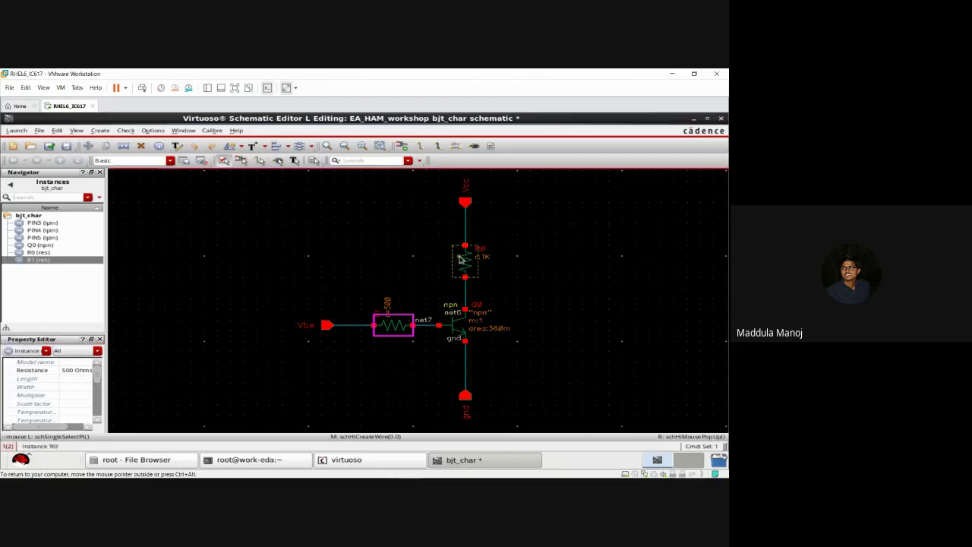
Step: Change resistor R0 from 1K to 100 ohms and save the schematic
left_click(464, 261)
left_click(72, 370)
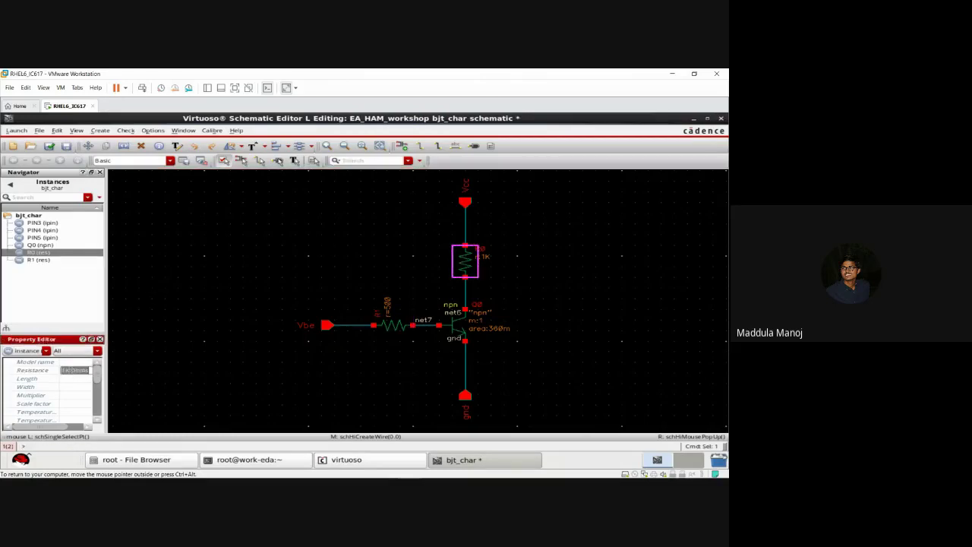
type("100")
key("Return")
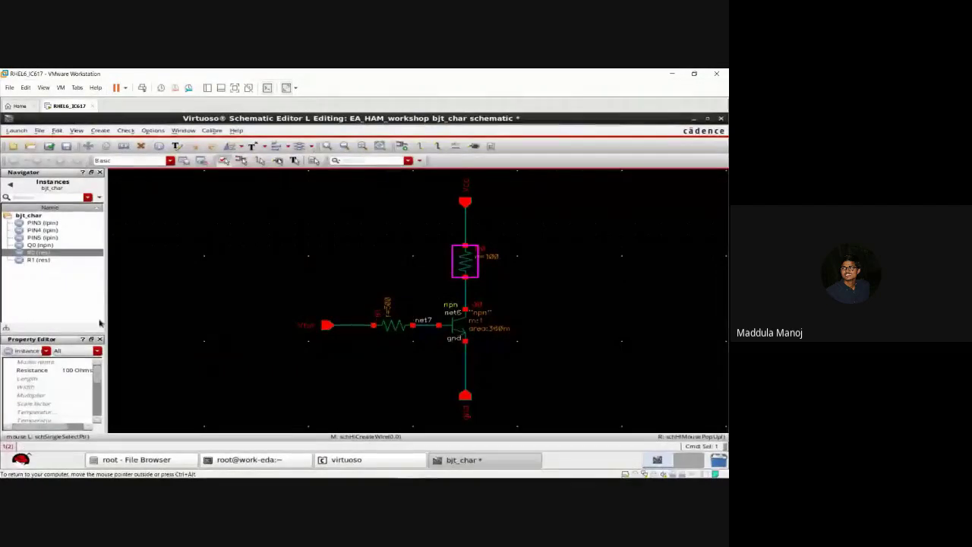
left_click(49, 145)
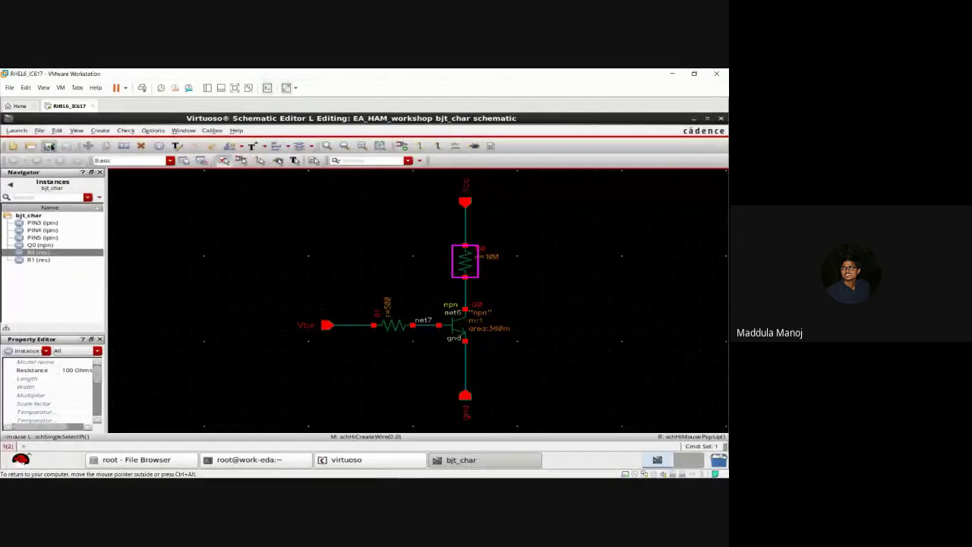
left_click(283, 231)
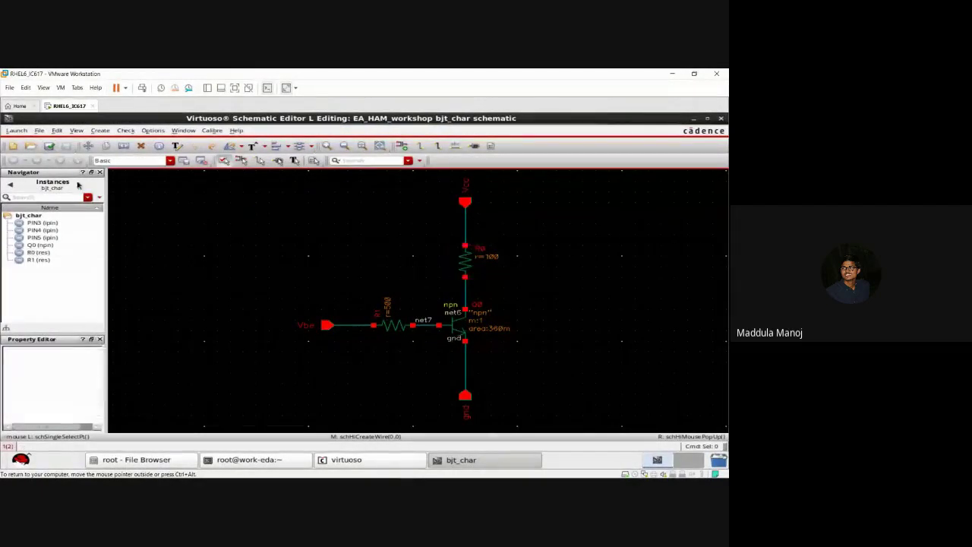
left_click(20, 131)
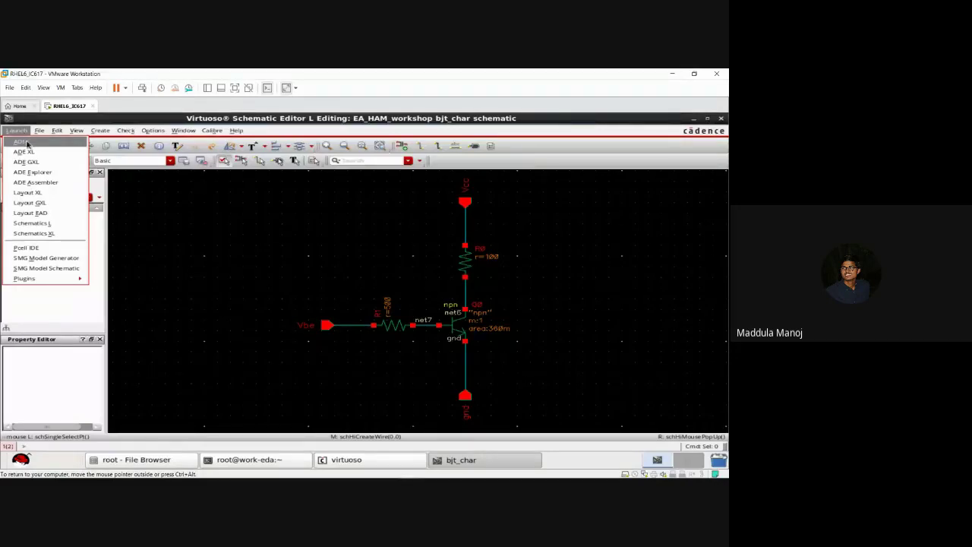
Step: Launch ADE L from the bjt_char schematic and move its window higher up
left_click(27, 142)
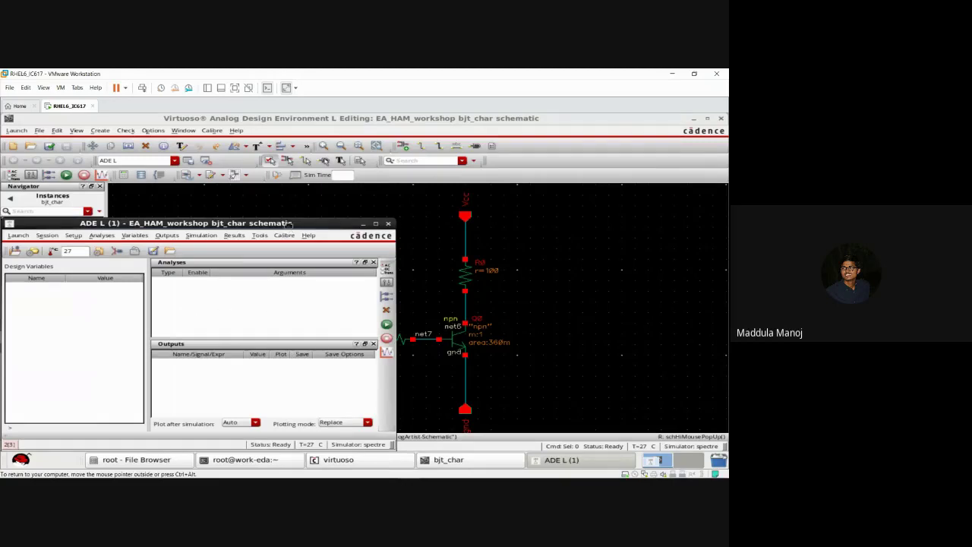
left_click_drag(289, 227, 289, 195)
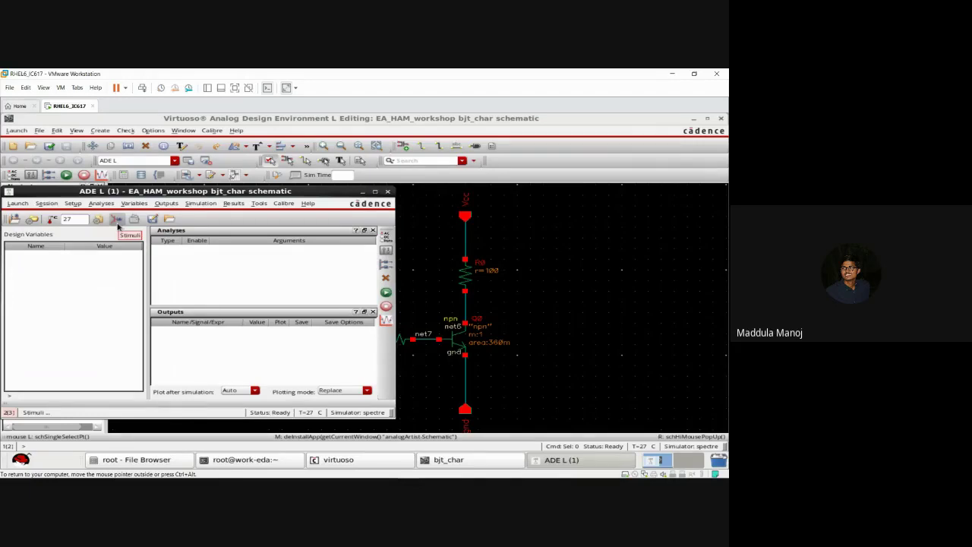
Step: In the analog stimuli setup, enable Vcc as a 6 V DC source
left_click(117, 220)
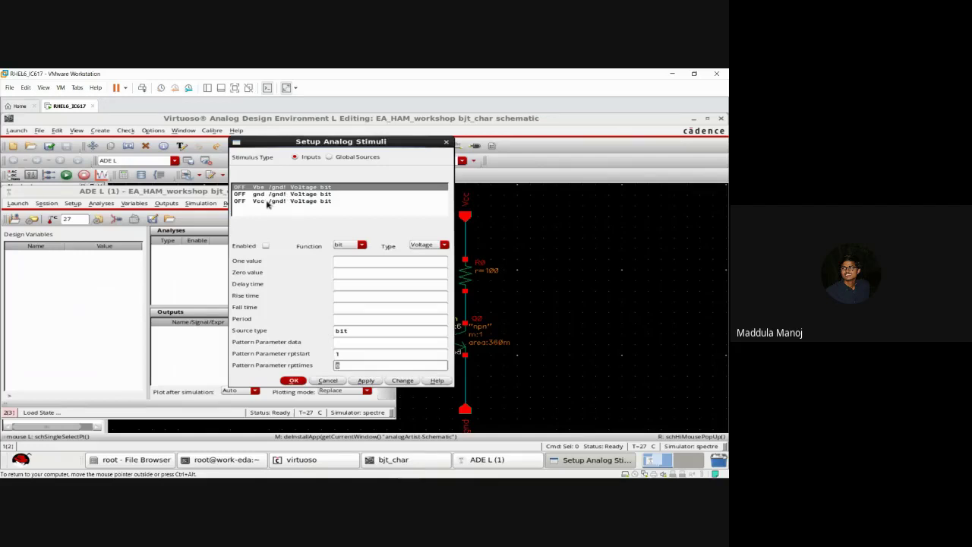
left_click(263, 202)
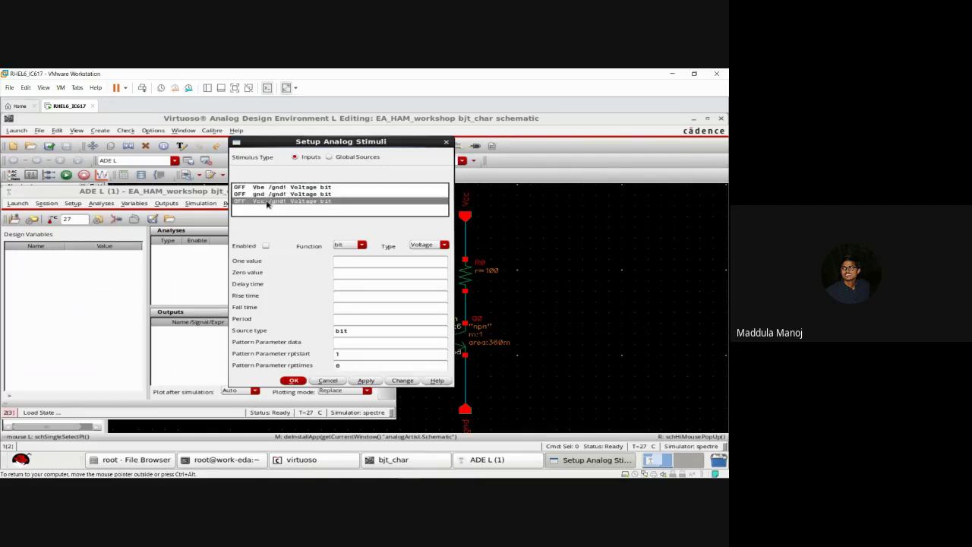
left_click(266, 247)
left_click(265, 247)
left_click(341, 245)
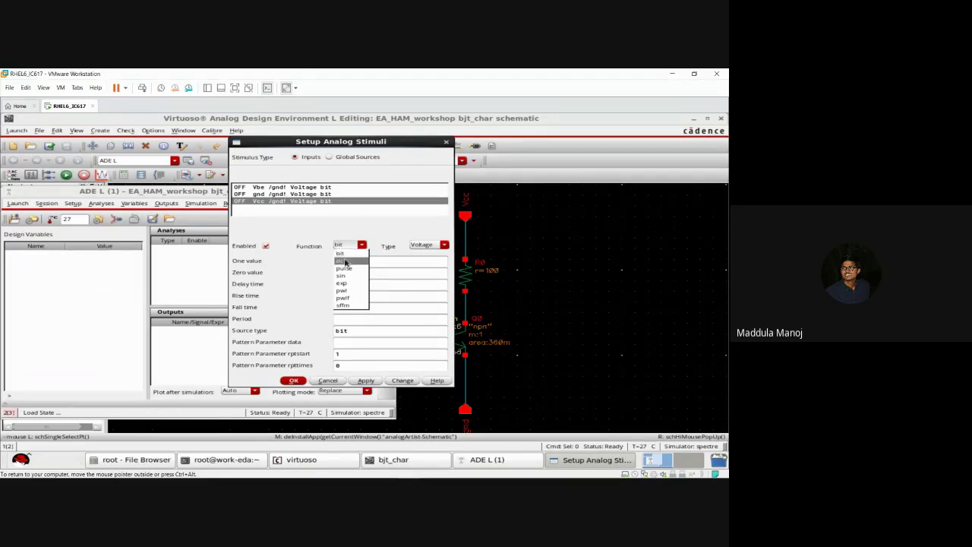
left_click(344, 262)
left_click(345, 261)
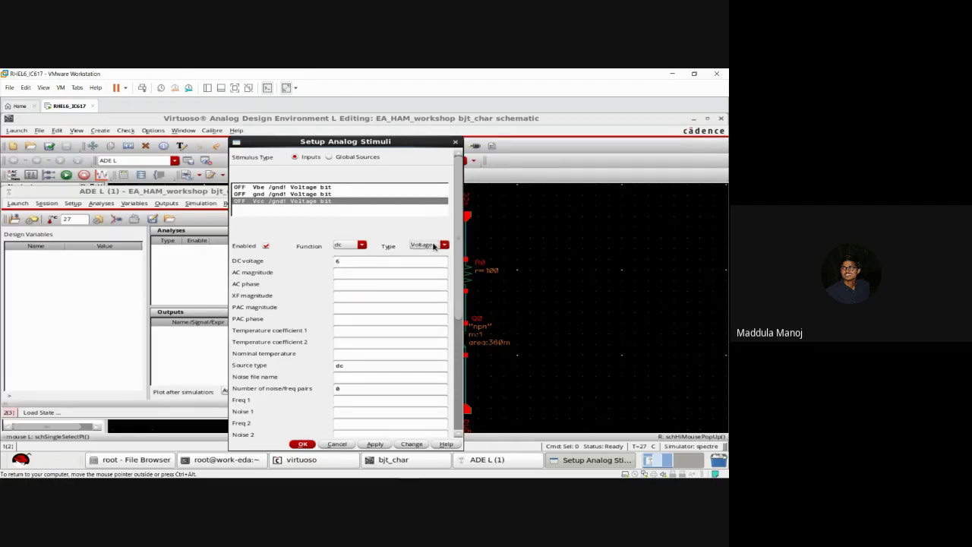
left_click(374, 445)
Step: Enable the gnd stimulus as a DC source of 0 V and apply it
left_click(326, 195)
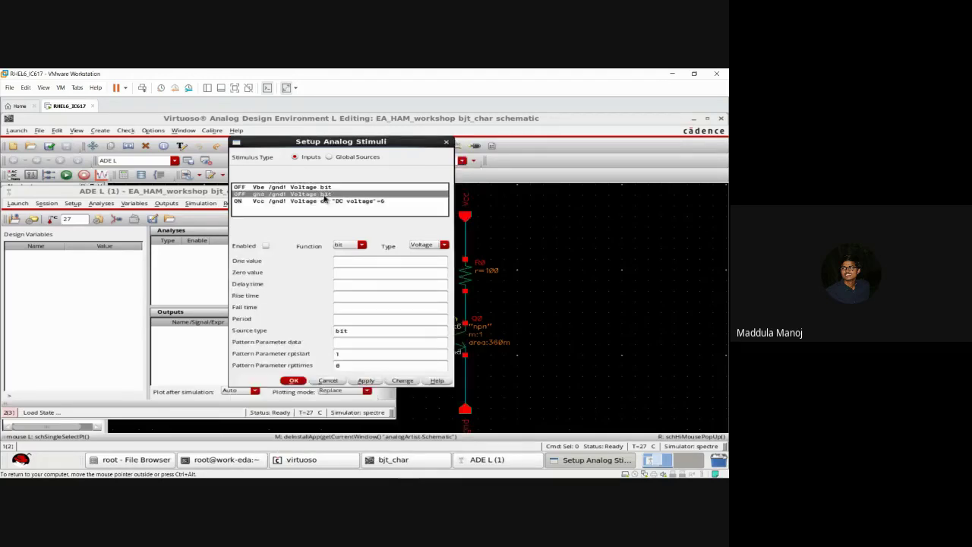
left_click(267, 247)
left_click(346, 247)
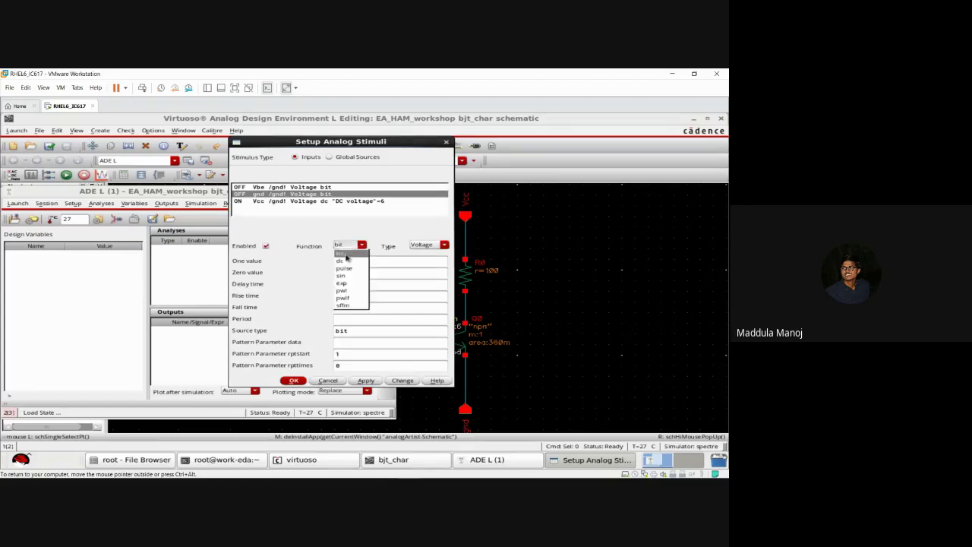
left_click(347, 260)
type("0")
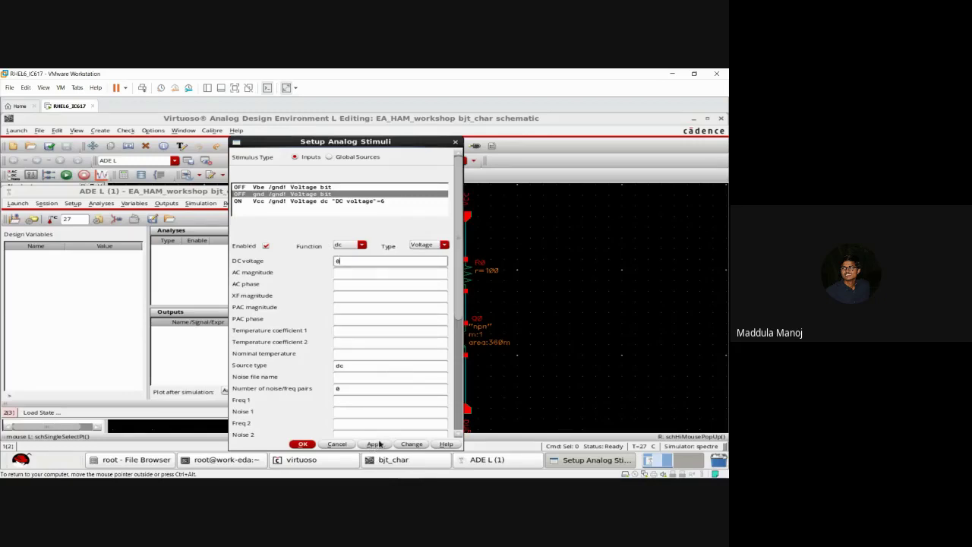
left_click(375, 444)
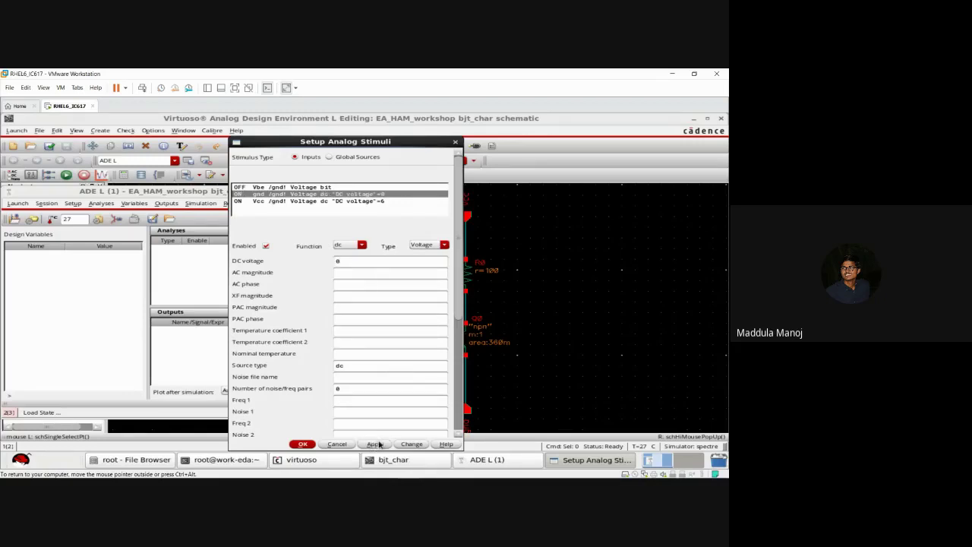
left_click(336, 188)
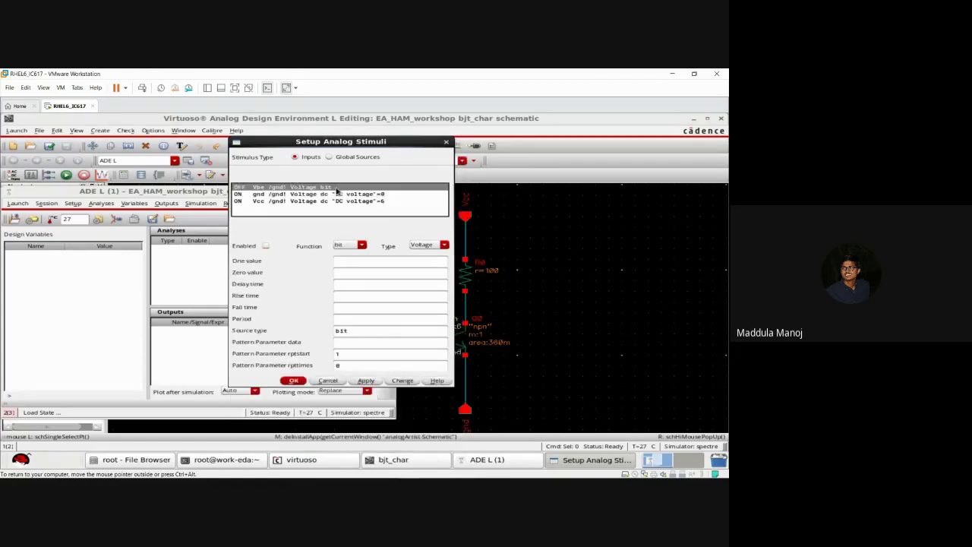
Step: Enable Vbe as a dc source with DC voltage 1.5, apply, and close with OK
left_click(265, 246)
left_click(266, 247)
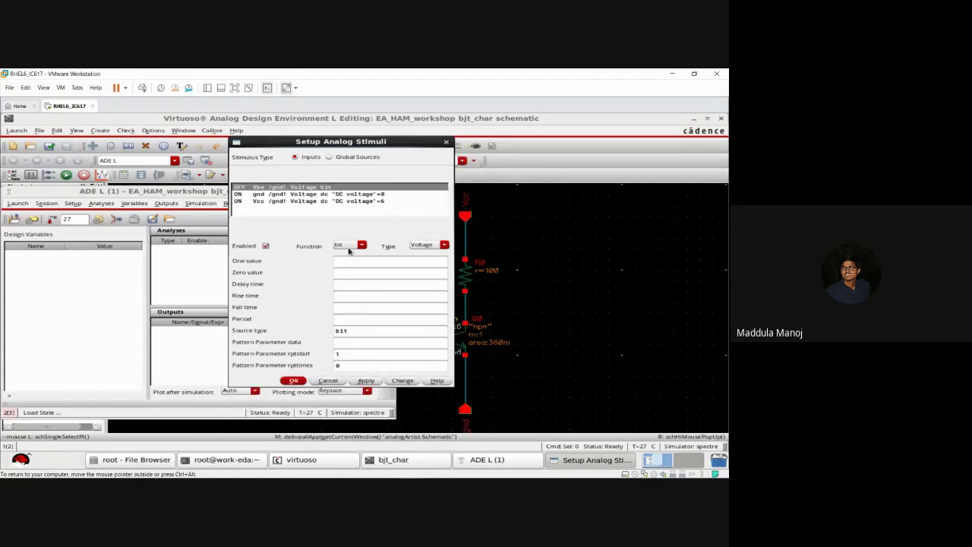
left_click(347, 247)
left_click(343, 260)
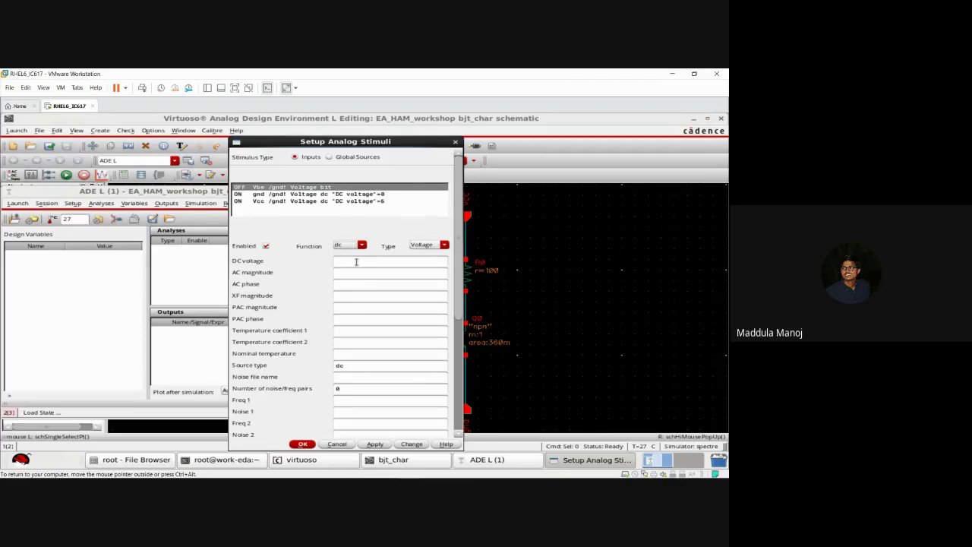
left_click(356, 261)
type("1.5")
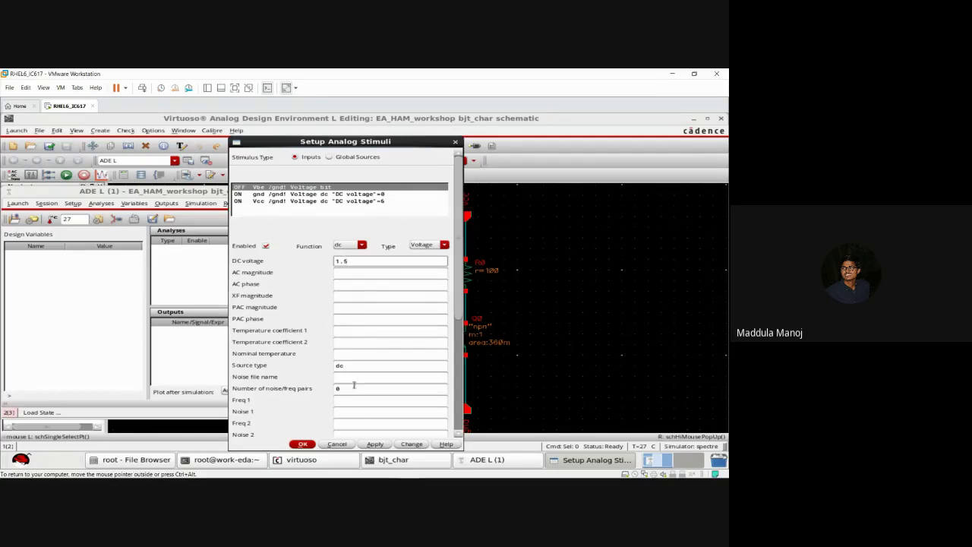
left_click(374, 445)
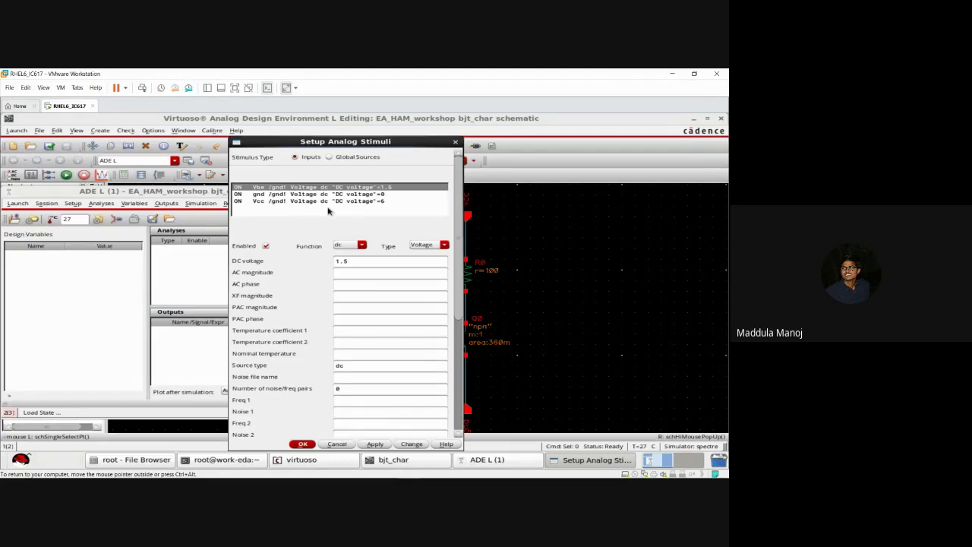
left_click(304, 444)
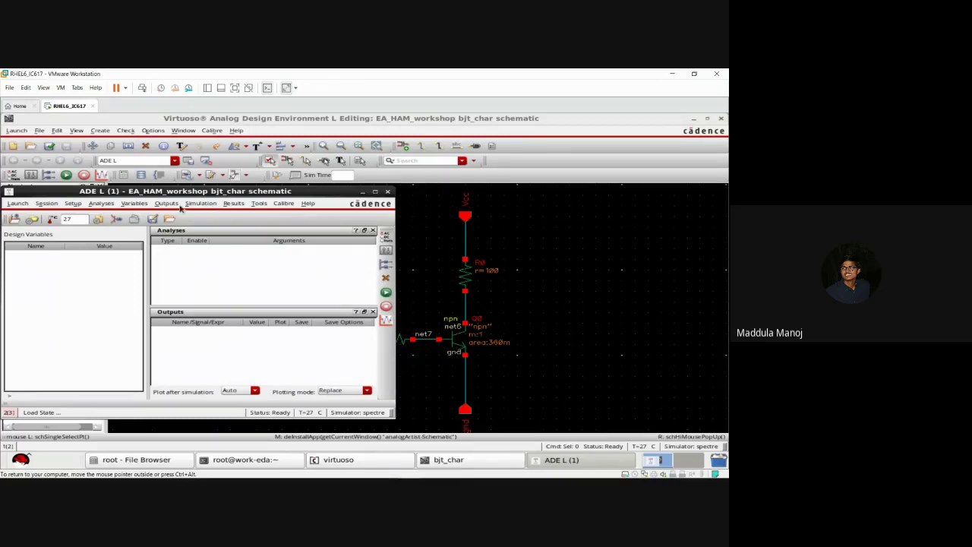
Step: Choose a dc analysis with Save DC Operating Point checked, then reopen and confirm it
left_click(101, 204)
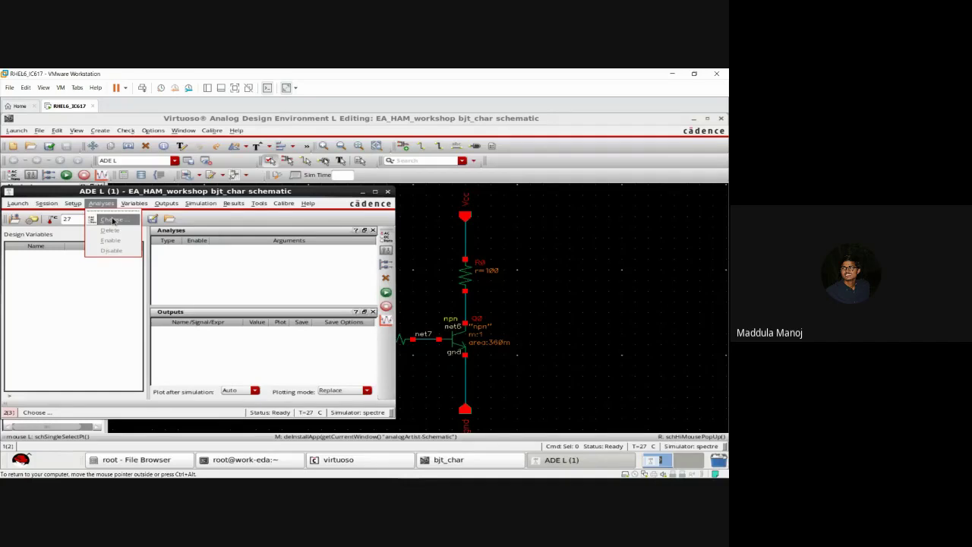
left_click(111, 220)
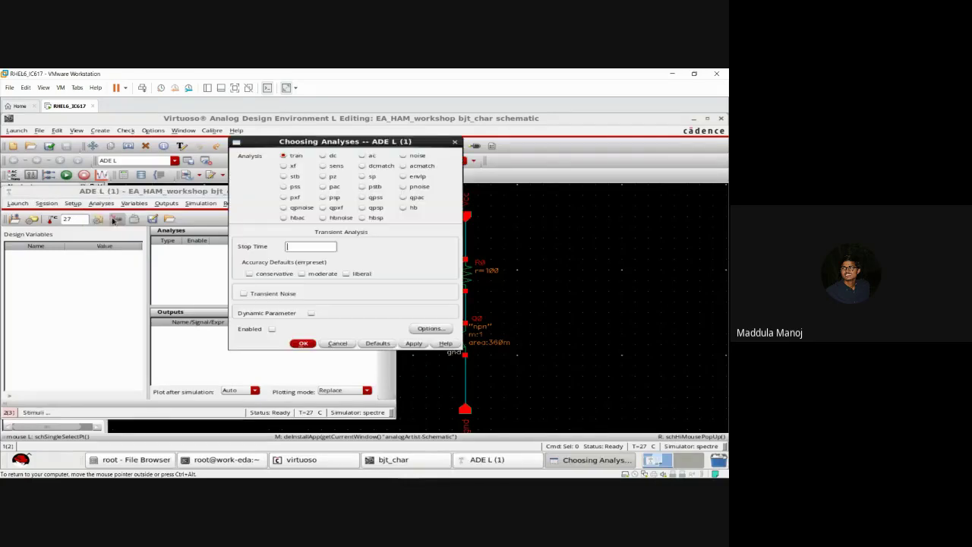
left_click(324, 156)
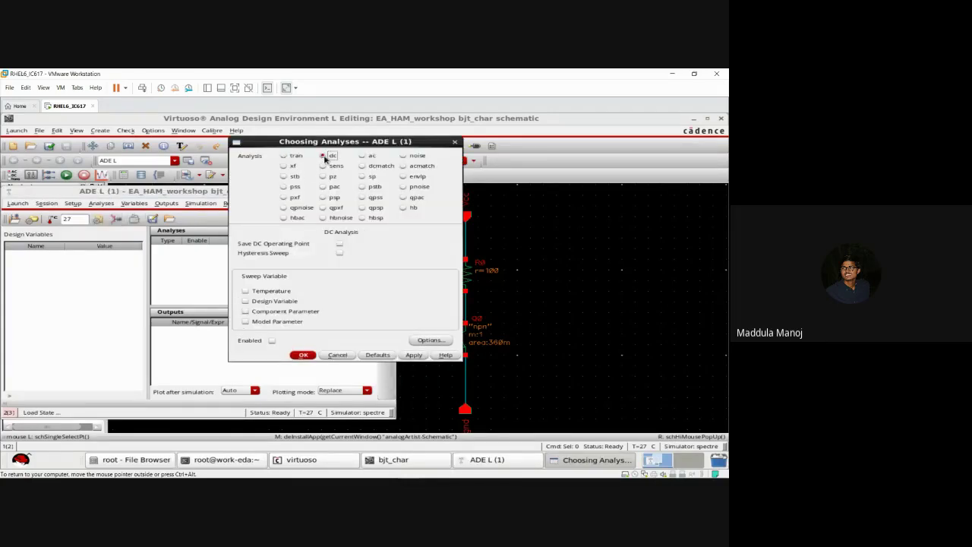
left_click(339, 245)
left_click(304, 356)
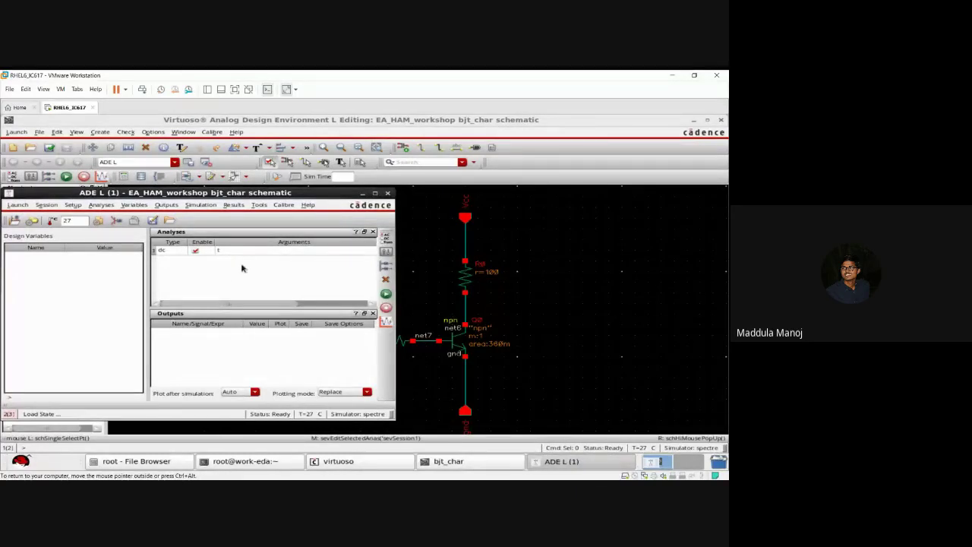
left_click(101, 205)
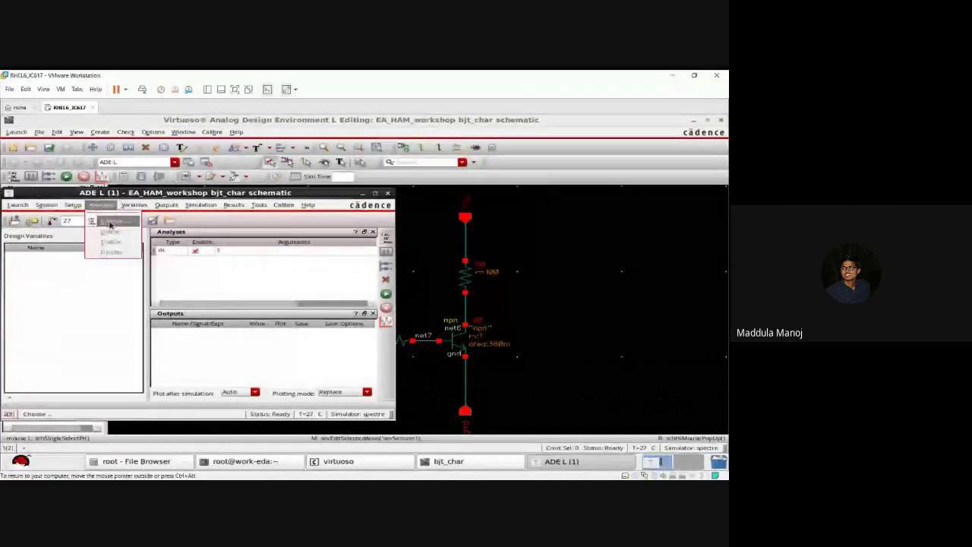
left_click(109, 224)
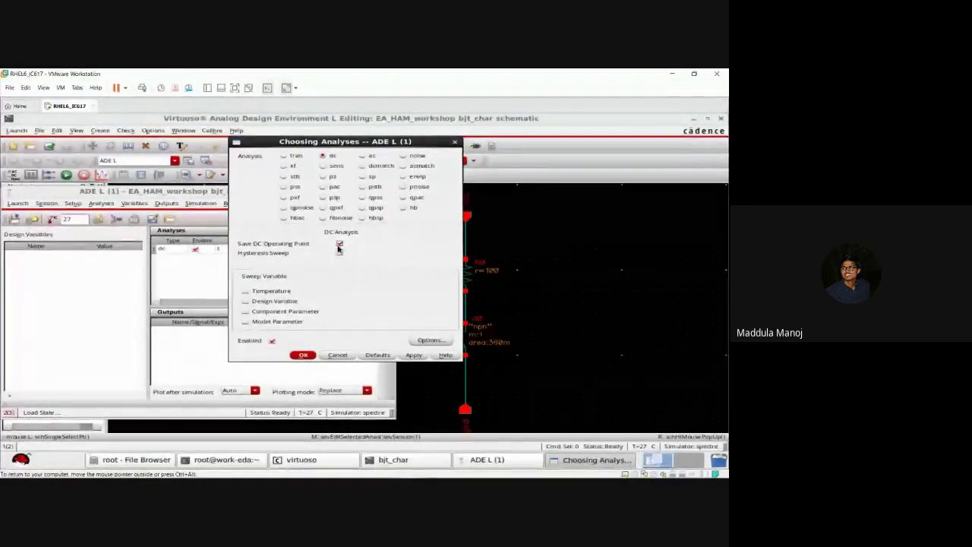
left_click(303, 355)
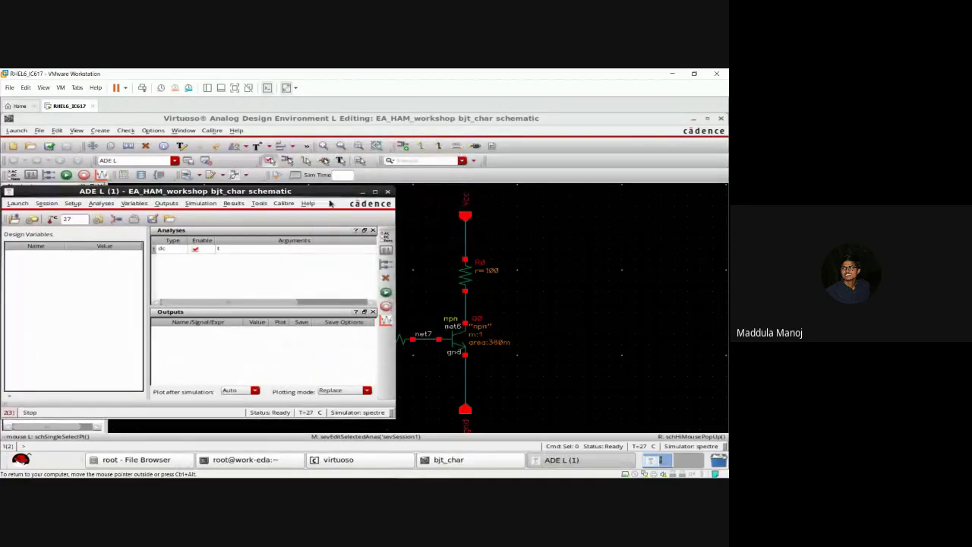
Step: Restore ADE L, netlist and run the simulation, and review the Spectre DC log
left_click(364, 192)
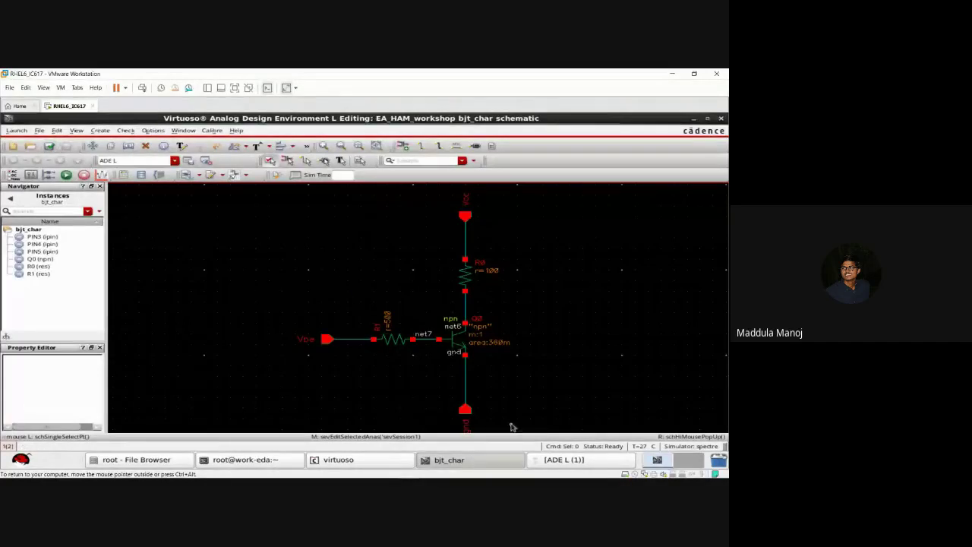
left_click(553, 460)
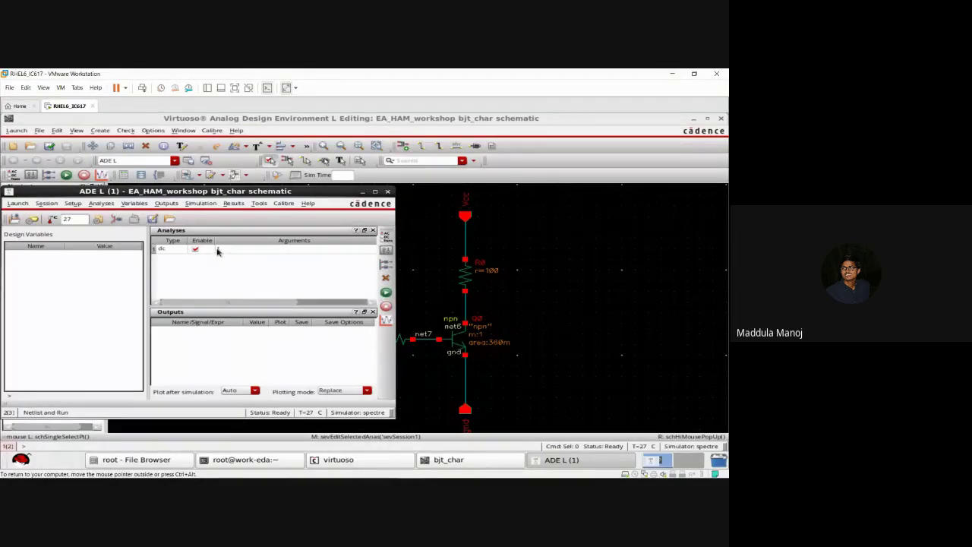
left_click(387, 293)
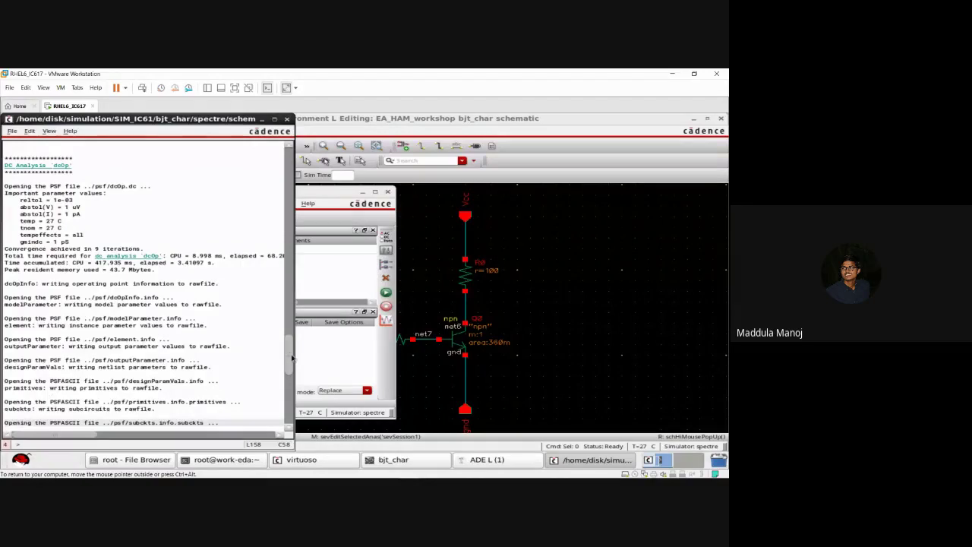
left_click_drag(292, 358, 258, 363)
Step: Hide the log and ADE L, then annotate the schematic with DC Operating Points
left_click(274, 120)
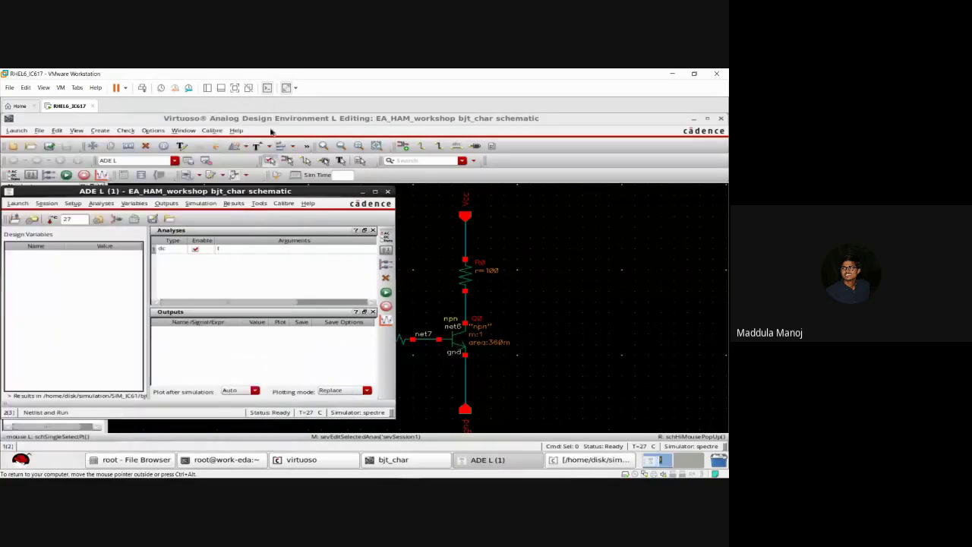
left_click(363, 192)
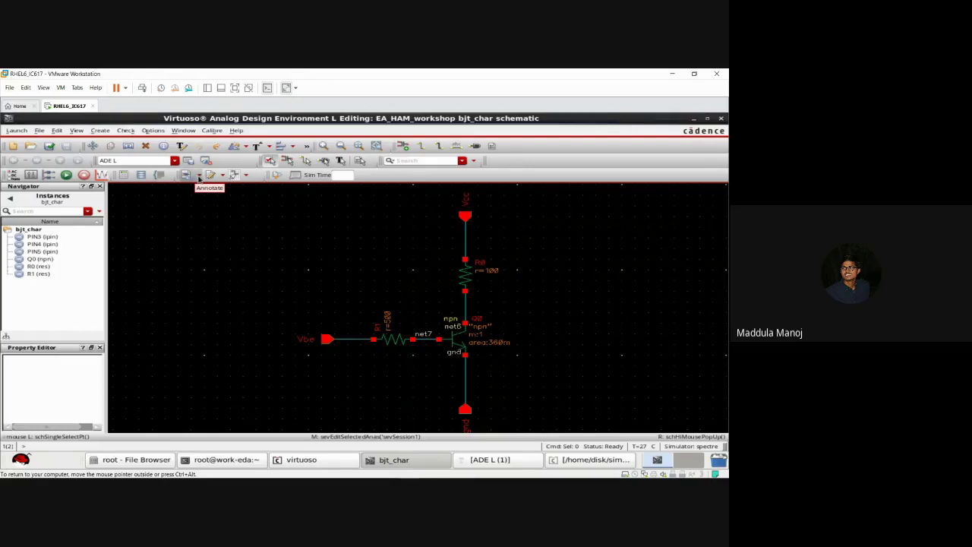
left_click(200, 177)
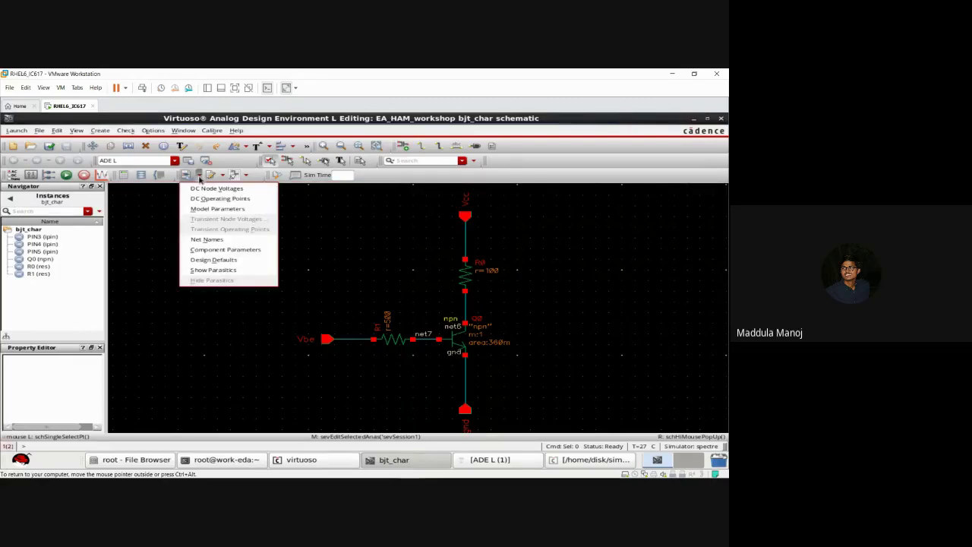
left_click(206, 198)
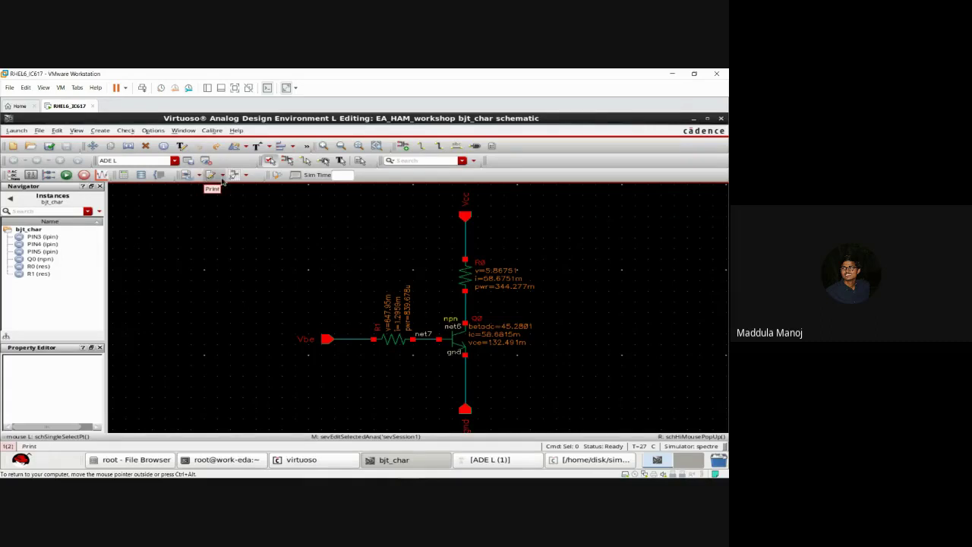
Step: Print the DC operating points of transistor Q0 via Results > Print
left_click(222, 176)
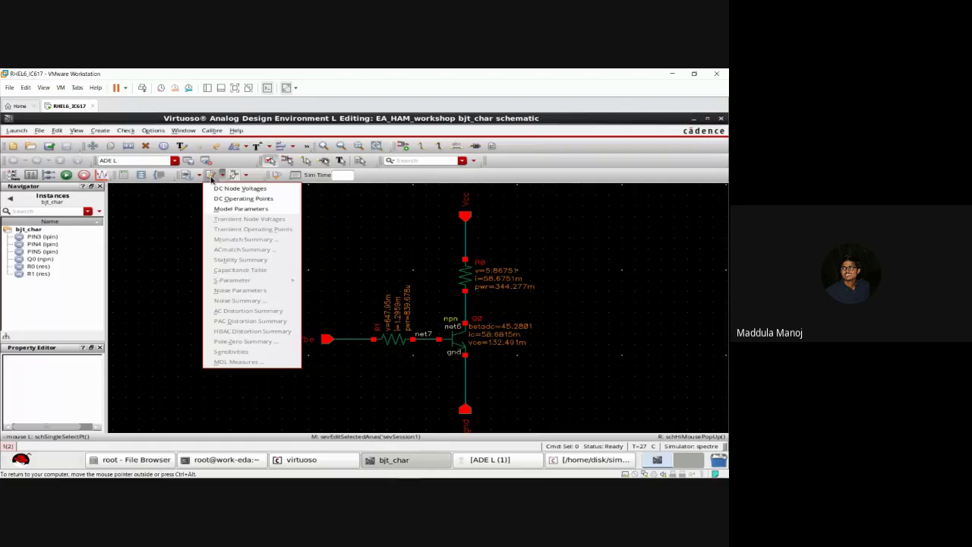
left_click(186, 221)
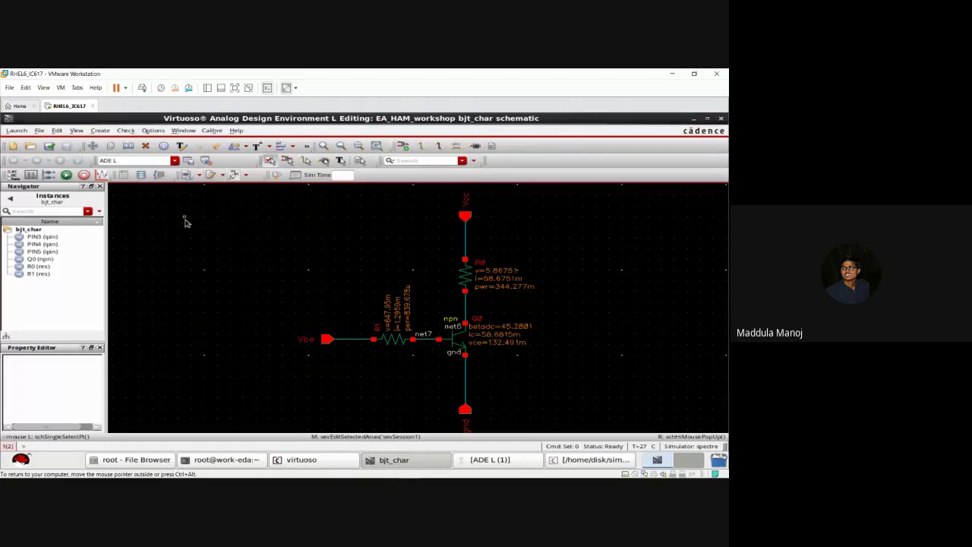
left_click(487, 459)
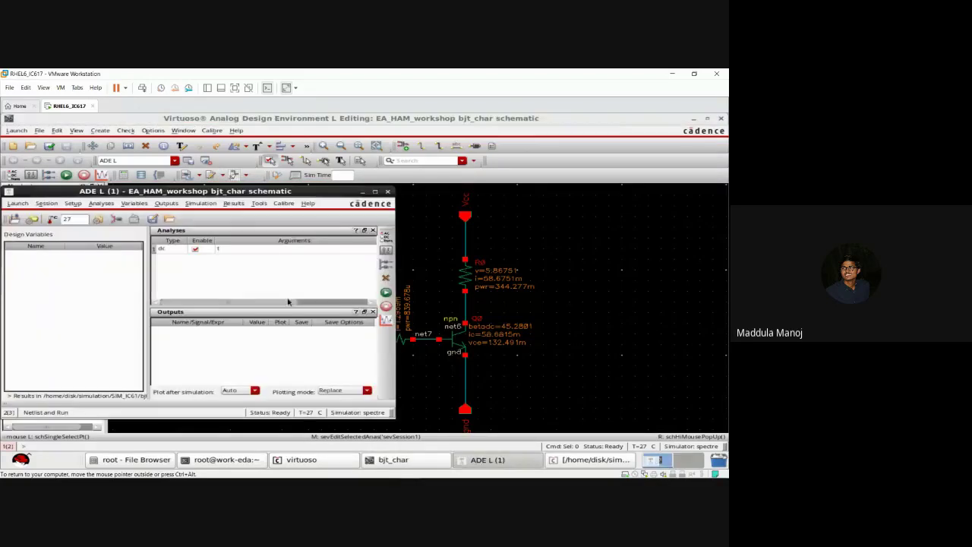
left_click(239, 205)
mouse_move(251, 240)
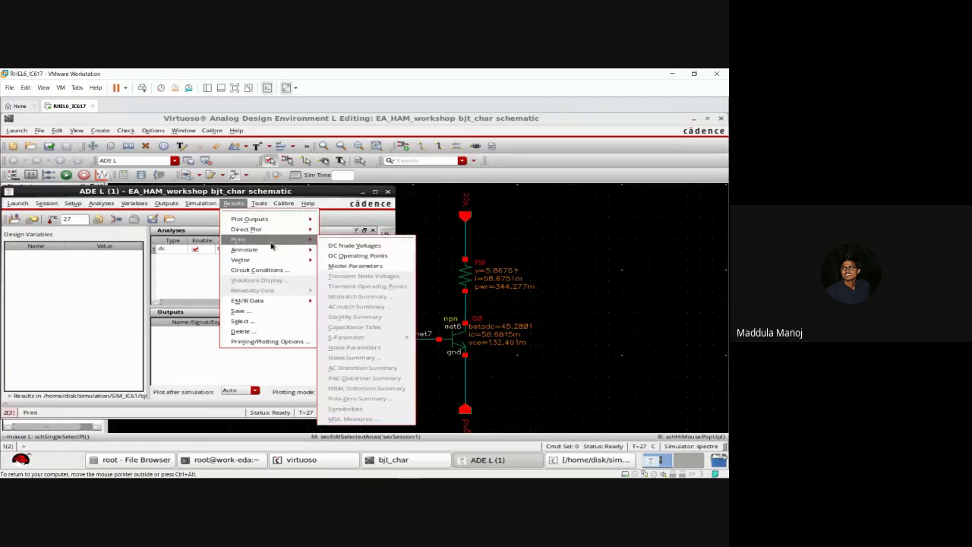
left_click(339, 257)
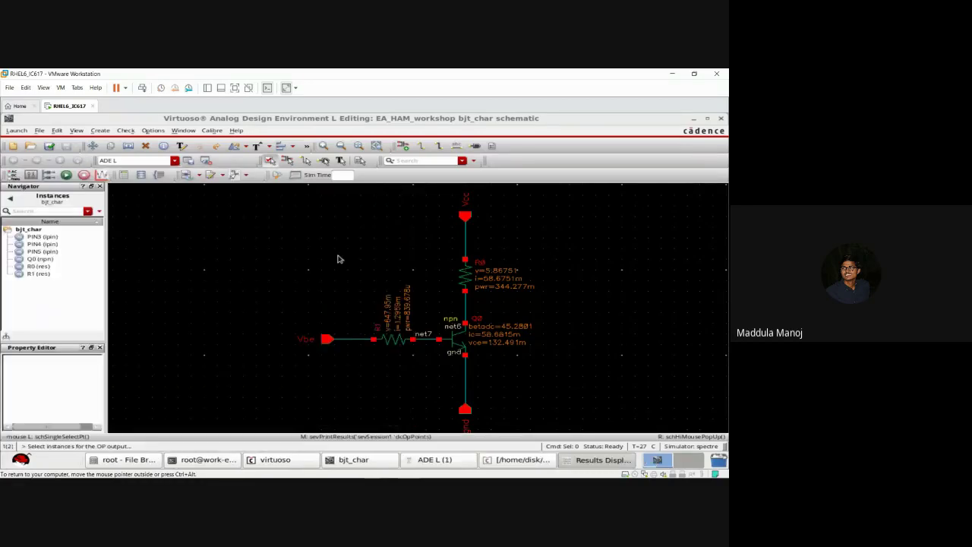
left_click(451, 335)
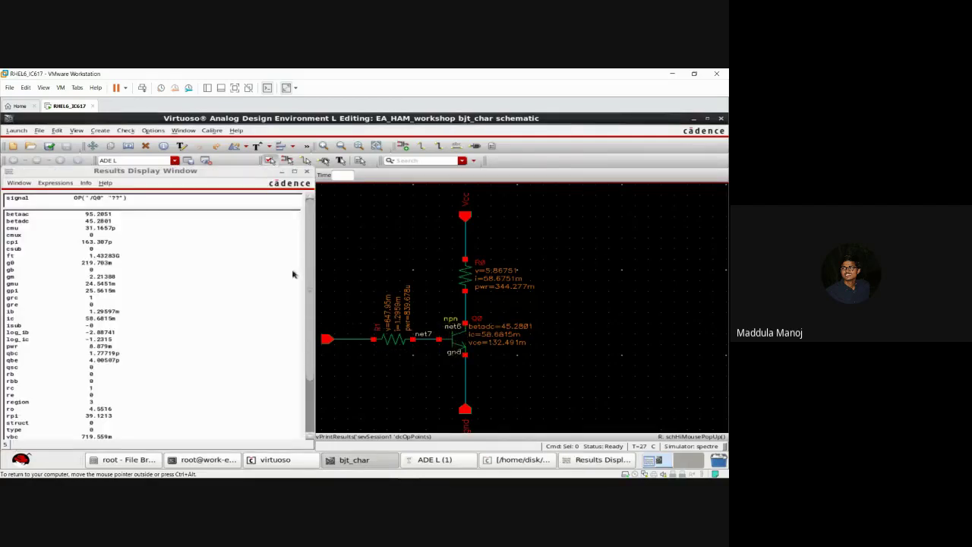
Step: Scroll through Q0's listed values such as betaac 95.2851, gm 2.21388, vbe 852.05m
left_click(309, 288)
scroll(309, 288, "down", 1)
scroll(309, 296, "down", 5)
scroll(308, 318, "down", 1)
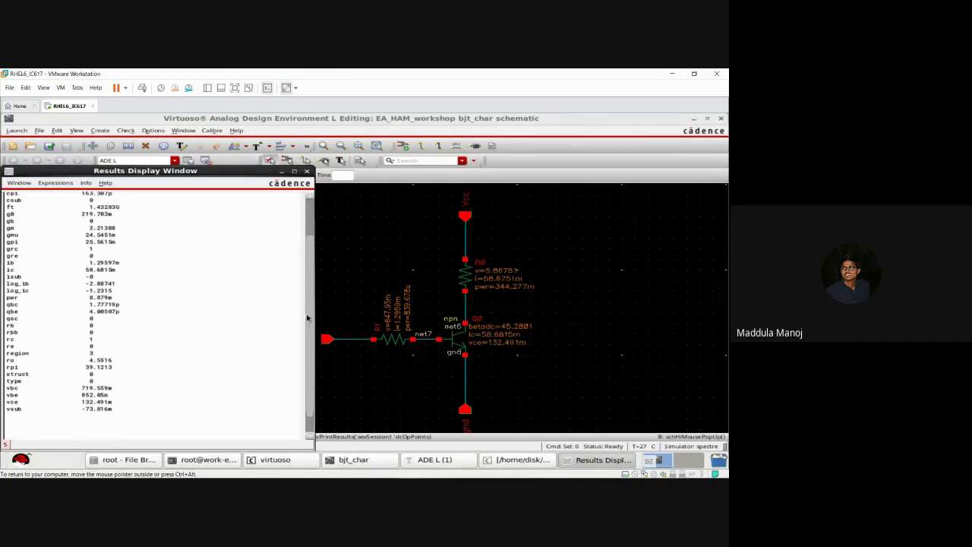
scroll(308, 318, "down", 3)
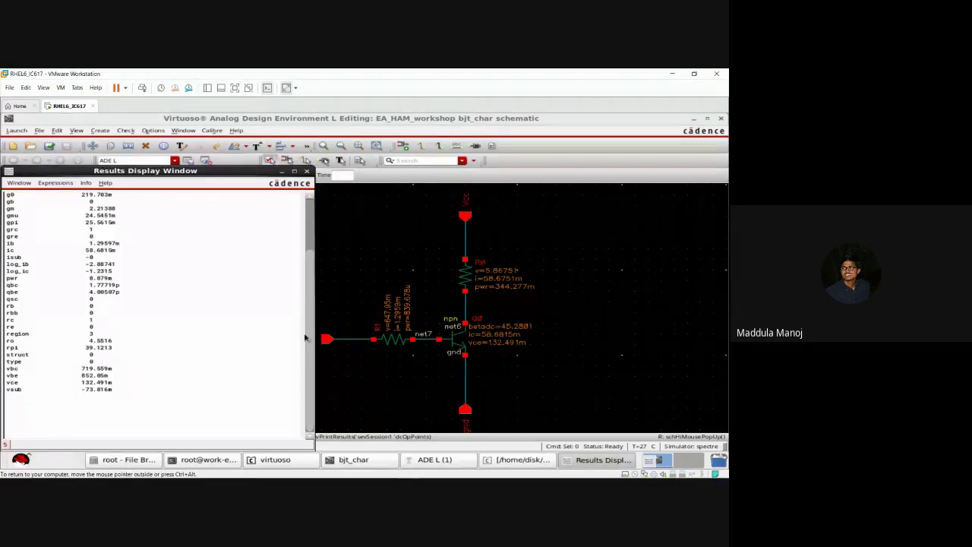
scroll(304, 322, "up", 10)
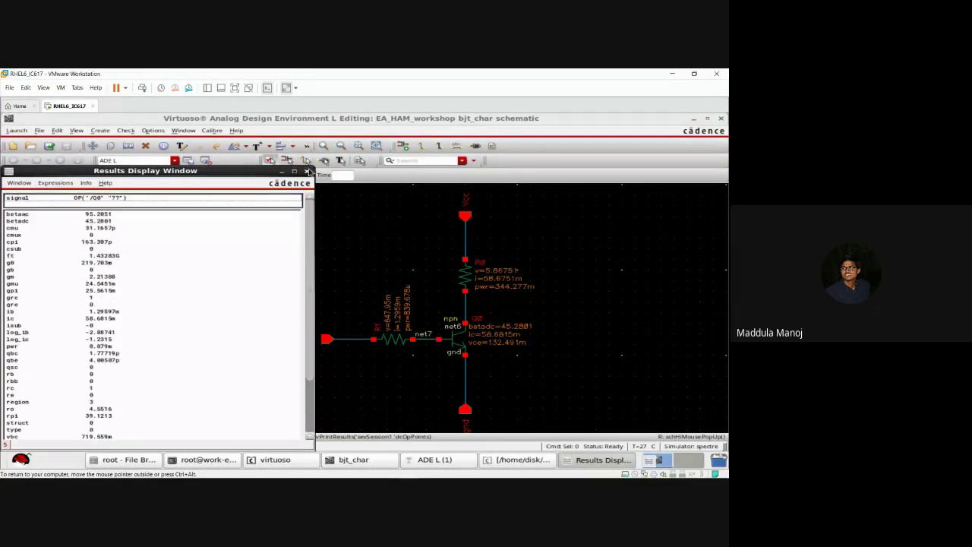
Step: Close the results window, bring ADE L forward, and open the Variables menu for editing
left_click(306, 171)
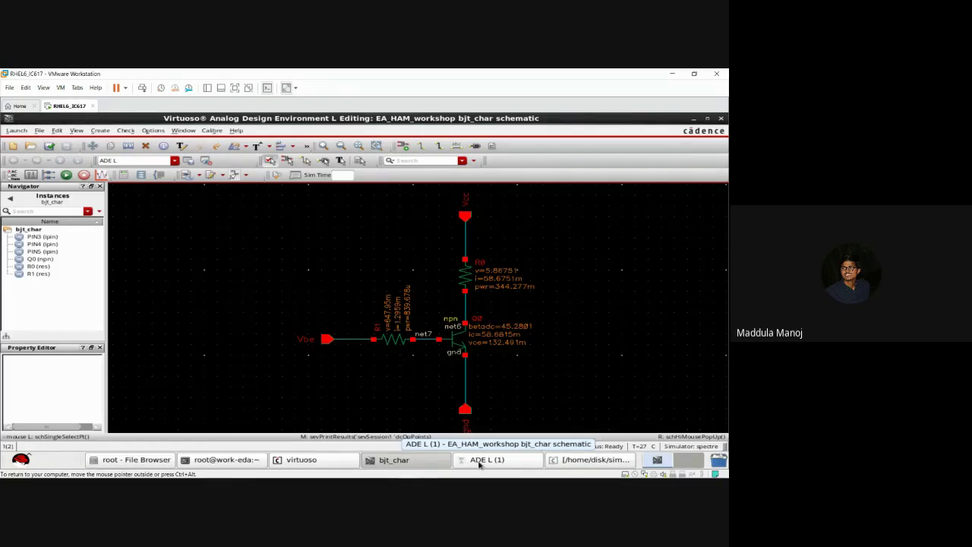
left_click(479, 462)
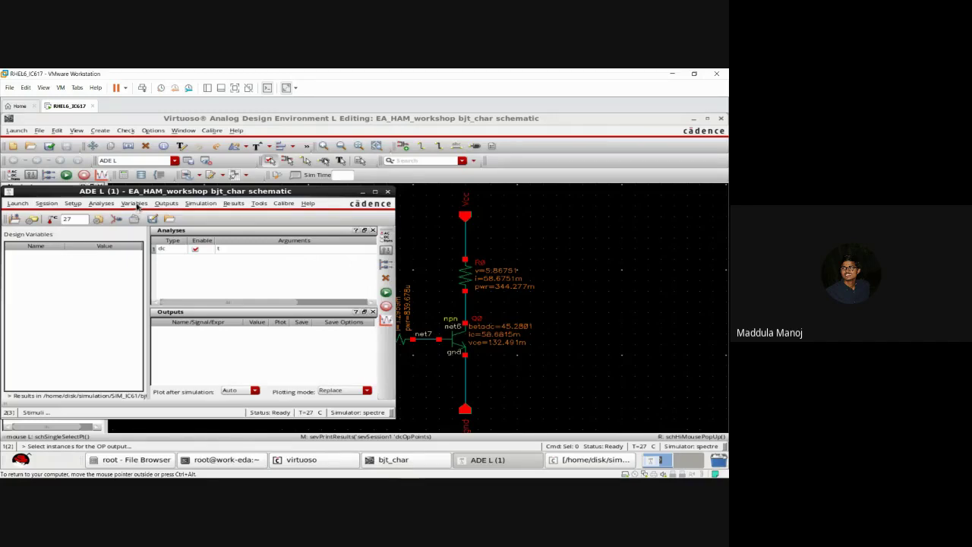
left_click(134, 204)
left_click(140, 219)
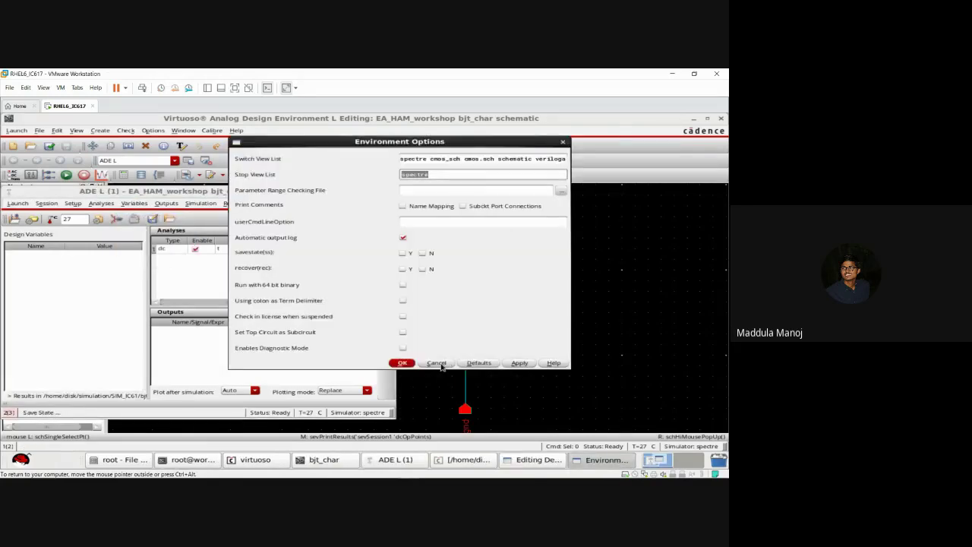
Step: Dismiss the environment options and add design variable x with value 1 in the Variables editor
left_click(438, 363)
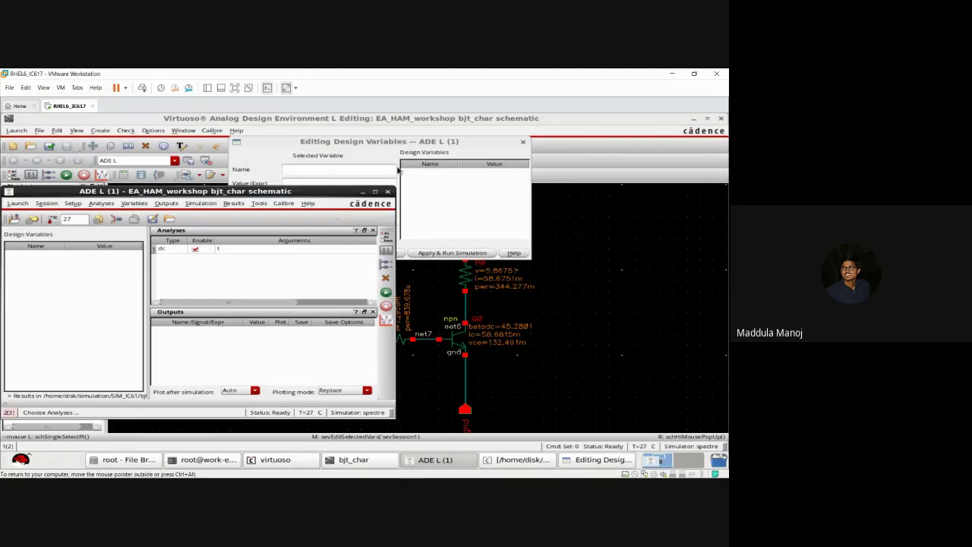
left_click(463, 201)
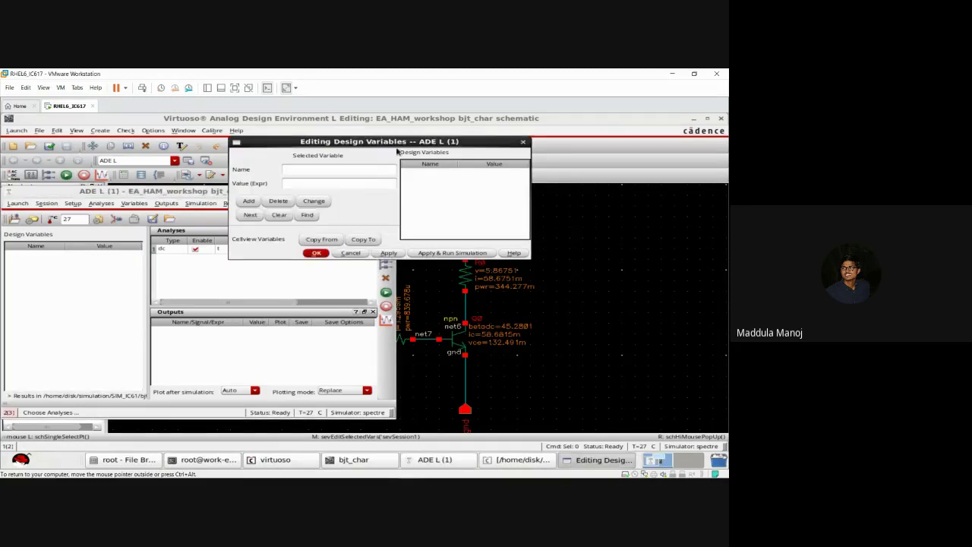
left_click(371, 169)
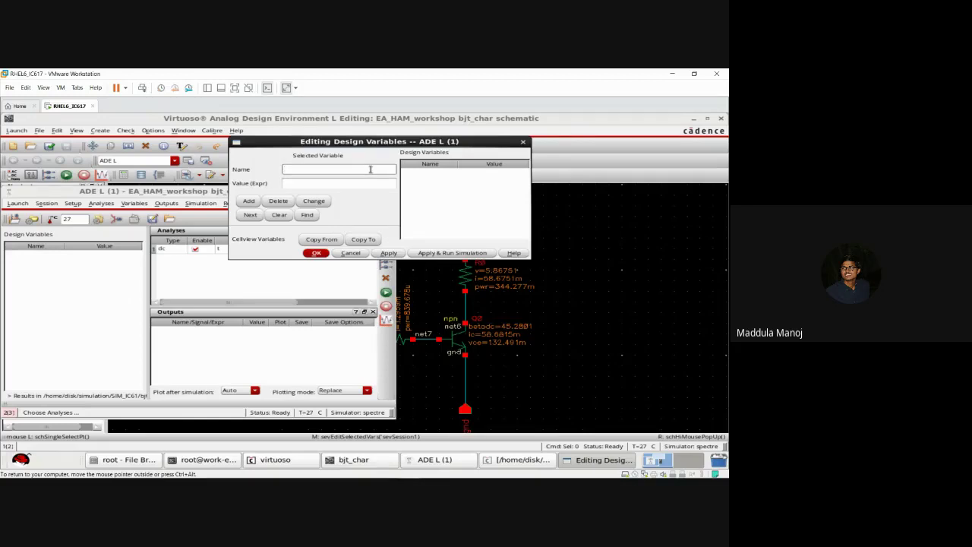
type("x")
left_click(332, 183)
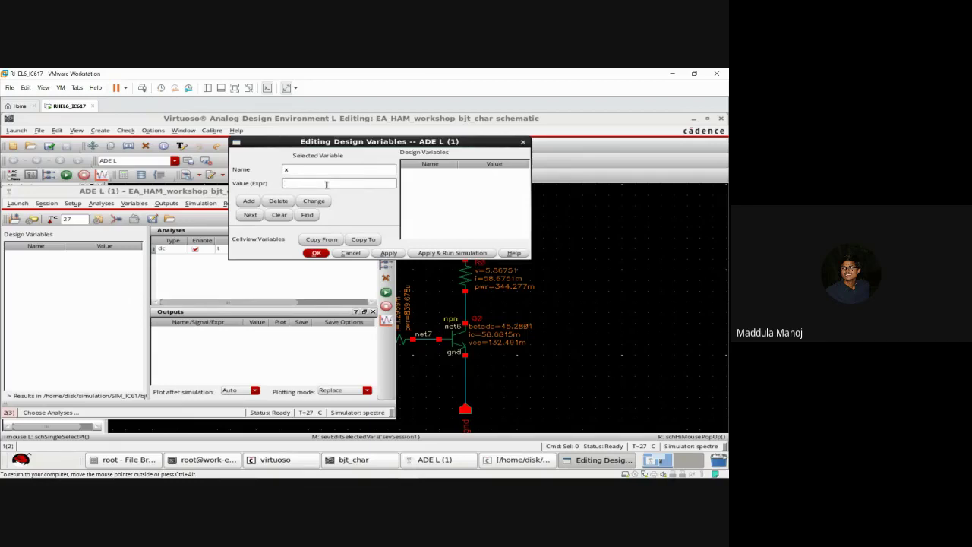
type("6")
type(".")
key("BackSpace")
key("BackSpace")
type("1")
left_click(249, 202)
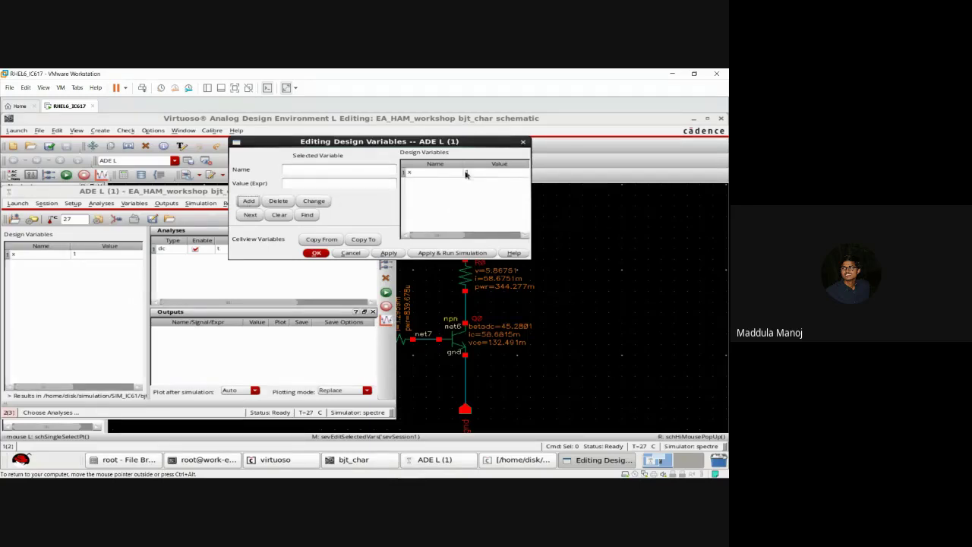
left_click(316, 253)
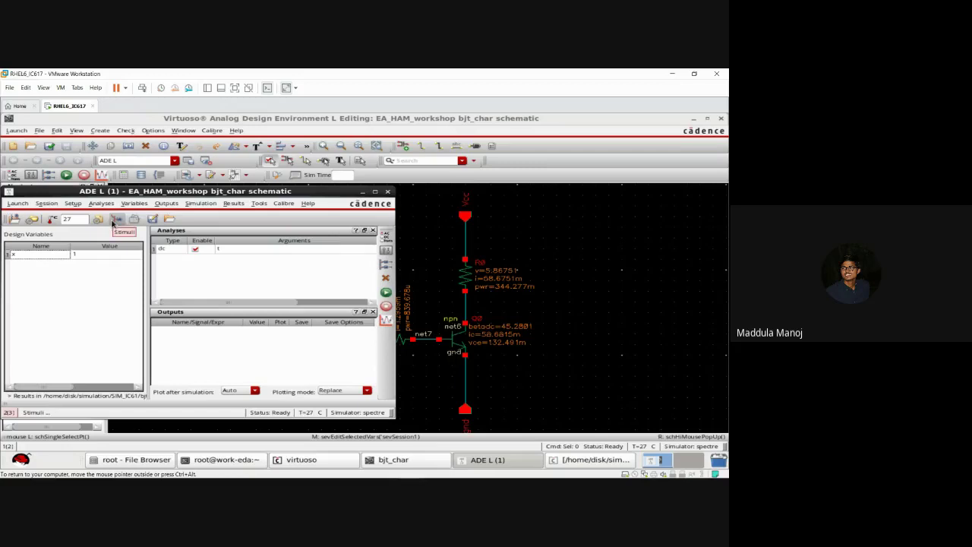
Step: Replace the Vbe source's 1.5 DC voltage with variable x and apply the stimulus
left_click(115, 220)
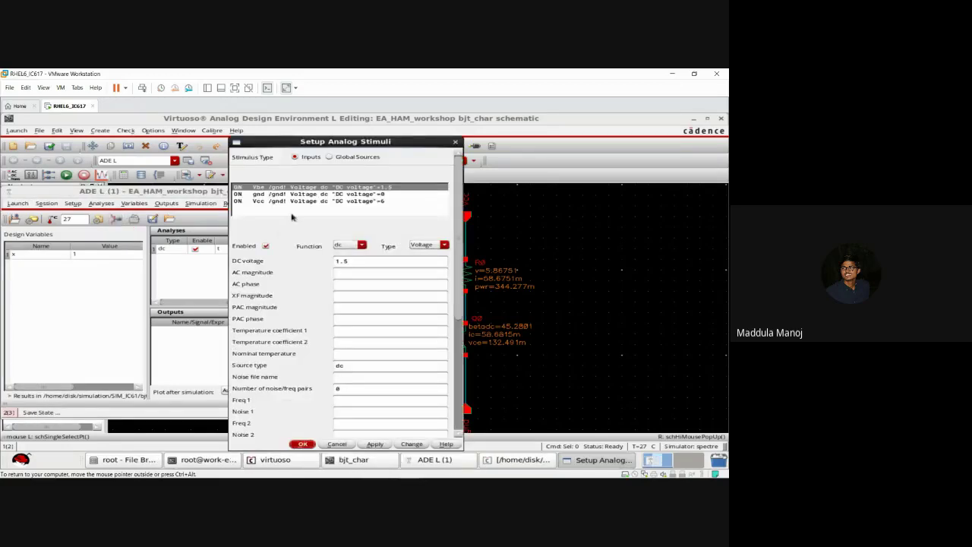
double_click(332, 261)
key("BackSpace")
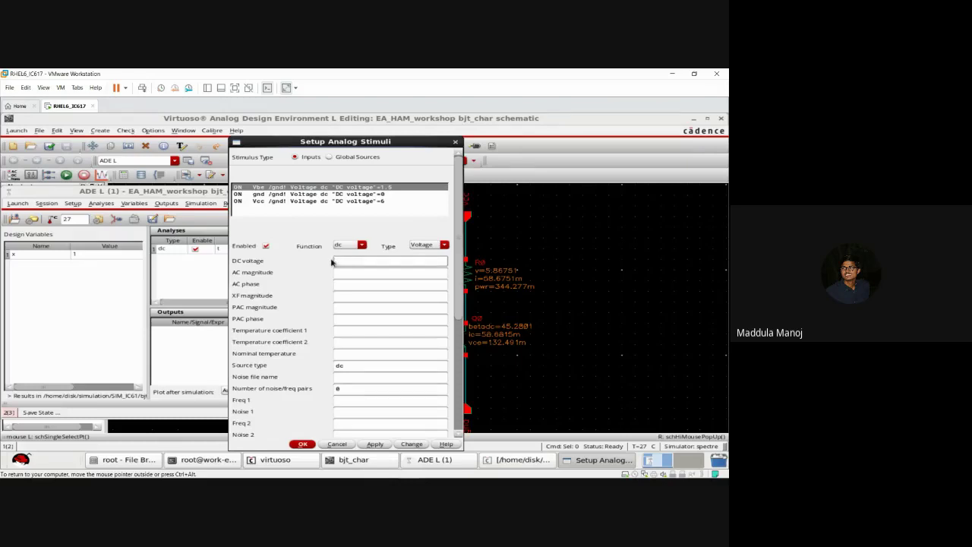
left_click(373, 447)
left_click(306, 444)
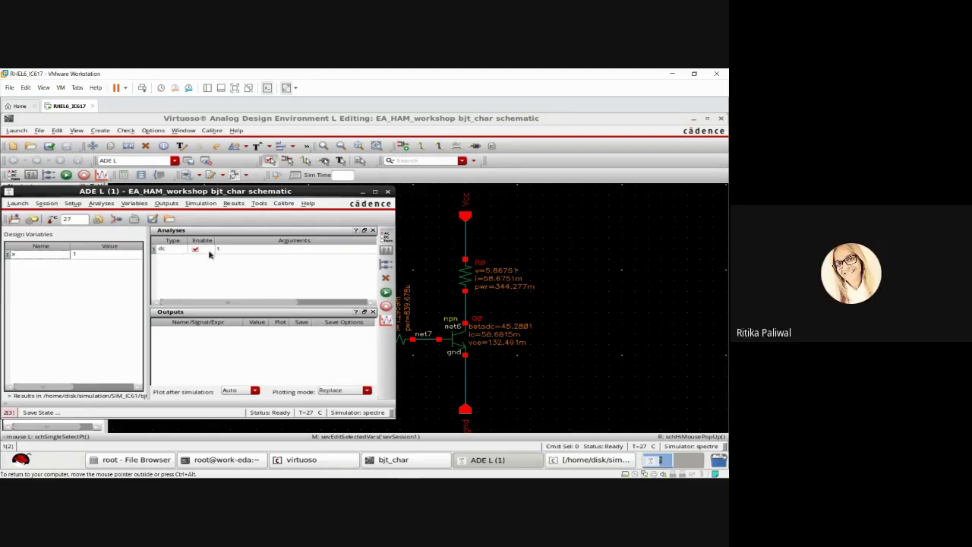
Step: Create design variable y = 2 in the Variables editor, next to x = 1
left_click(134, 204)
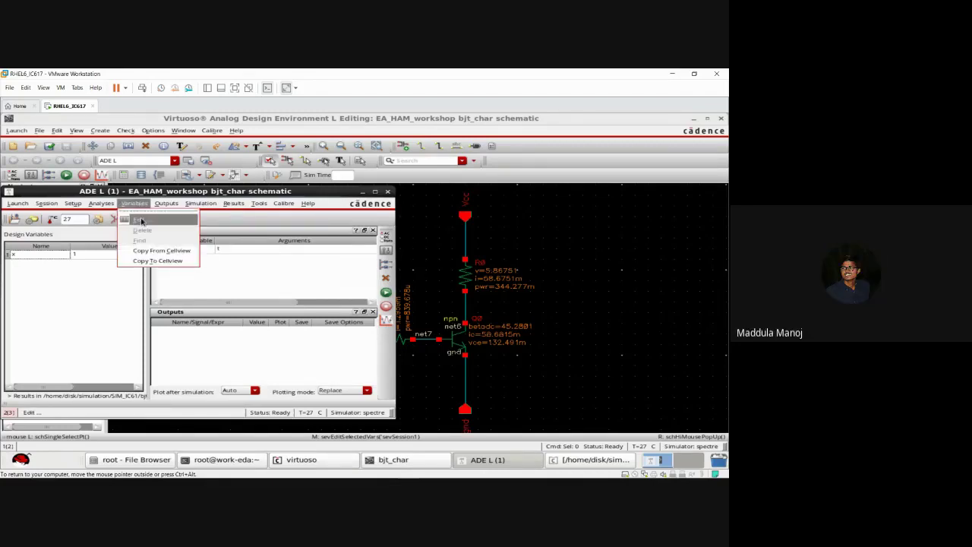
left_click(143, 222)
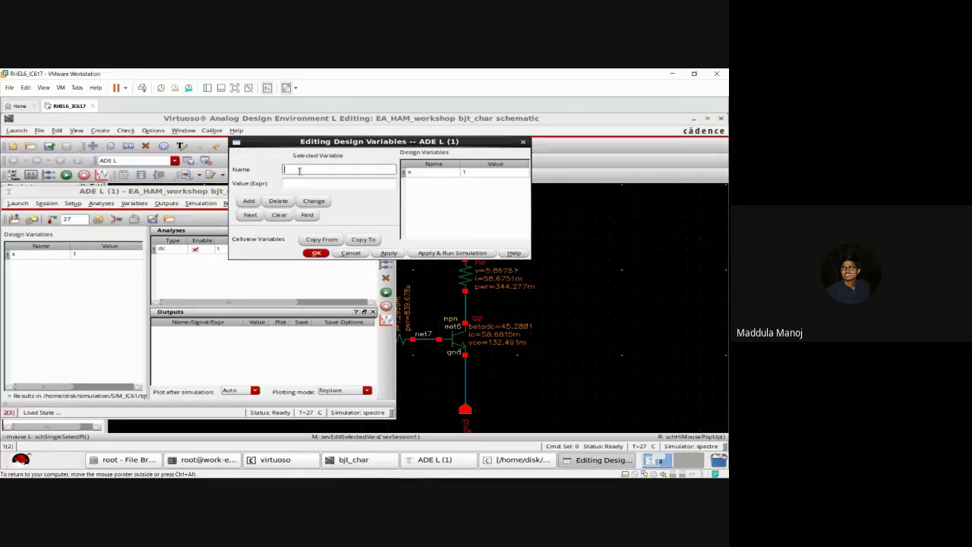
type("y")
left_click(289, 184)
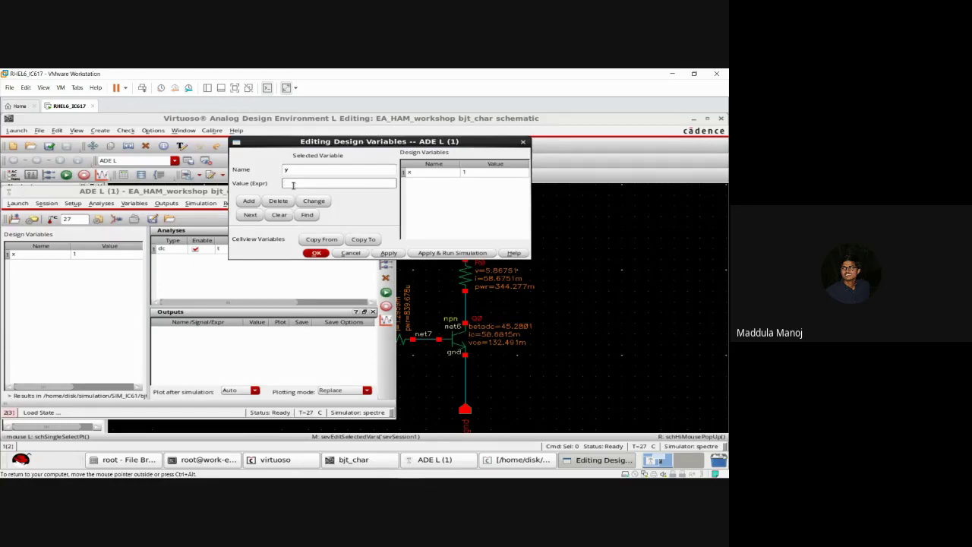
type("2")
left_click(249, 201)
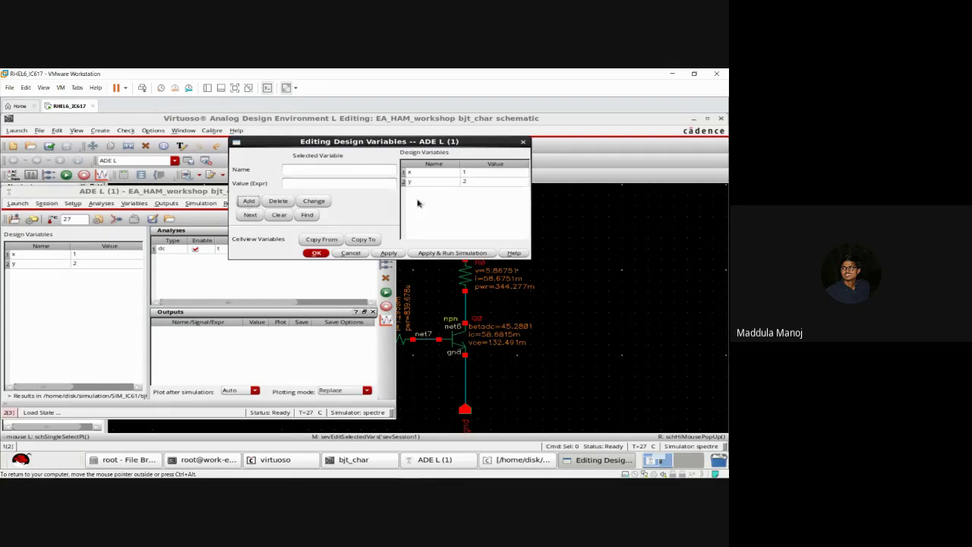
left_click(314, 253)
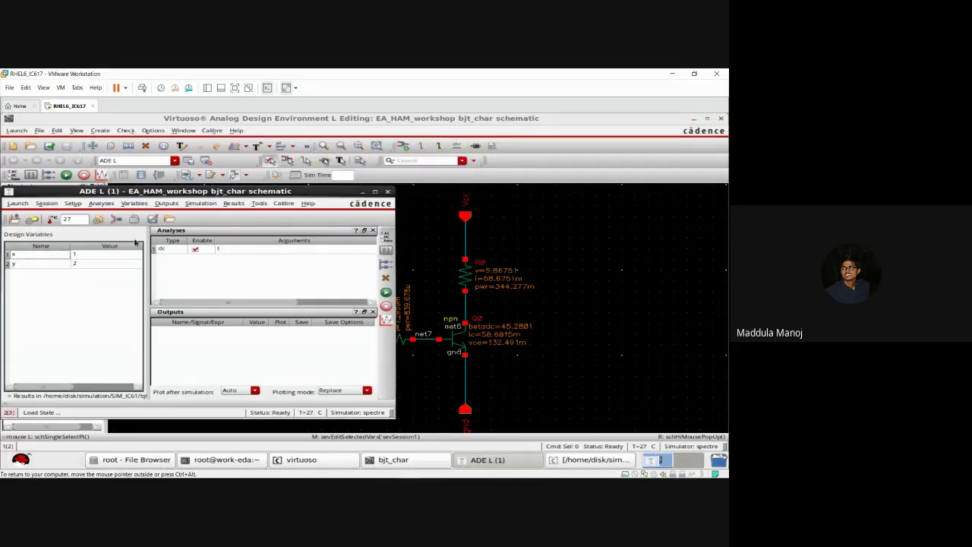
left_click(118, 218)
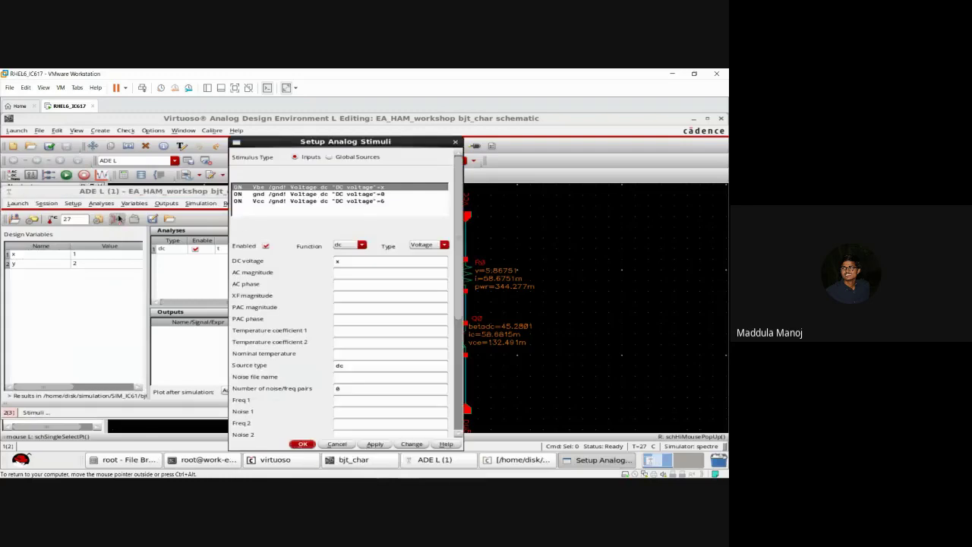
left_click(351, 261)
type("x")
left_click(302, 444)
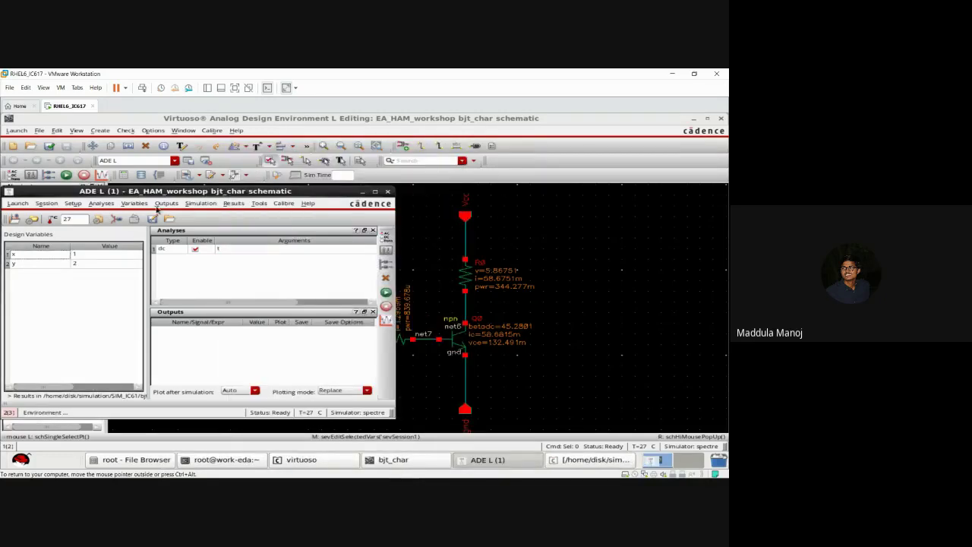
Step: In the dc analysis, tick Design Variable and select x as the swept variable
left_click(220, 252)
double_click(220, 252)
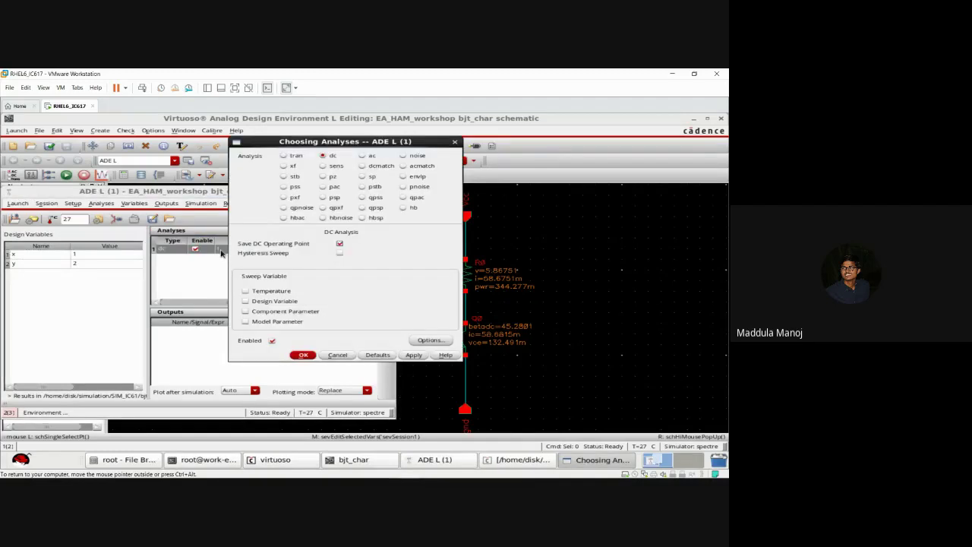
left_click(246, 302)
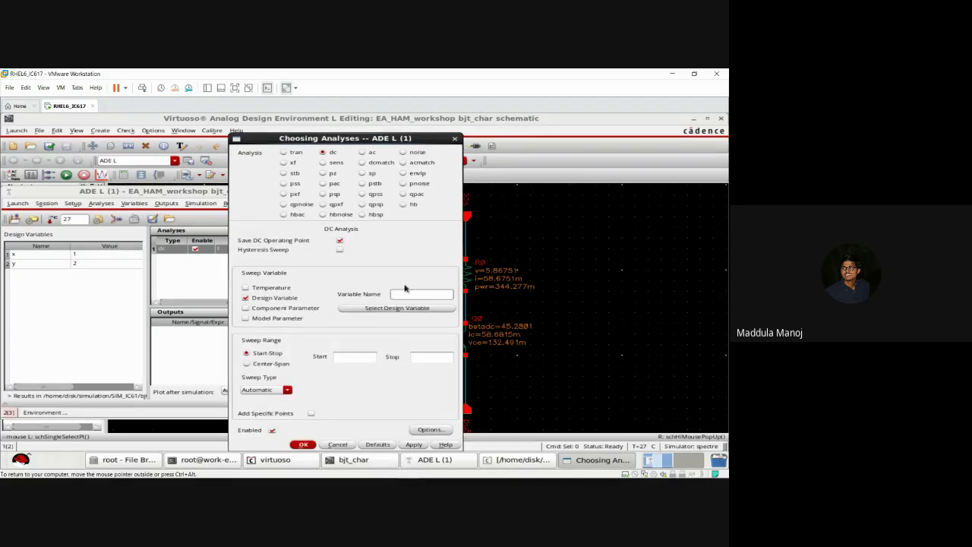
left_click(396, 308)
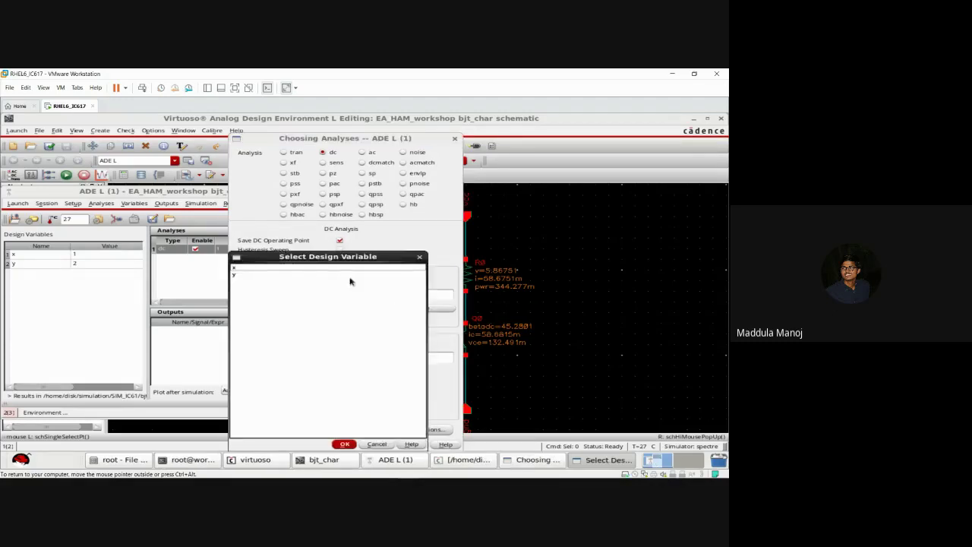
left_click(354, 267)
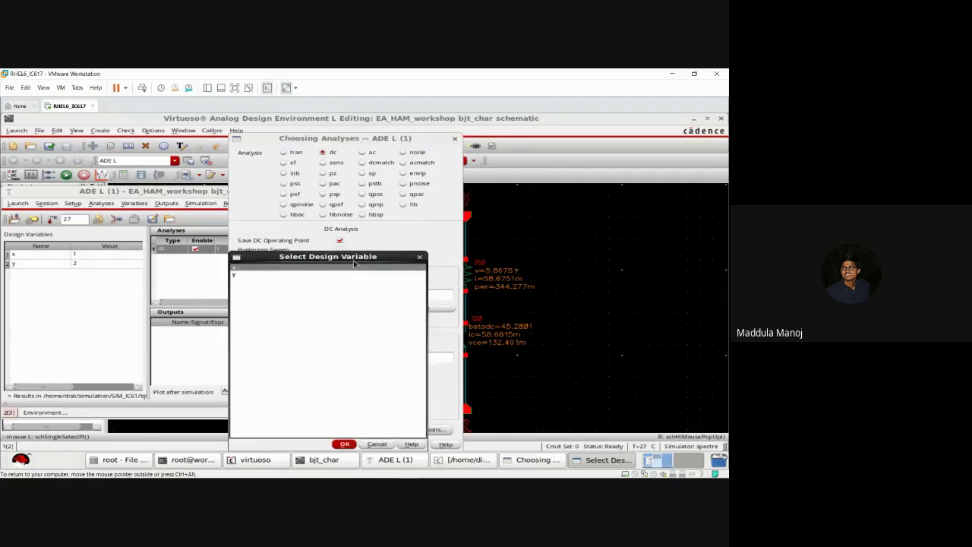
left_click(344, 446)
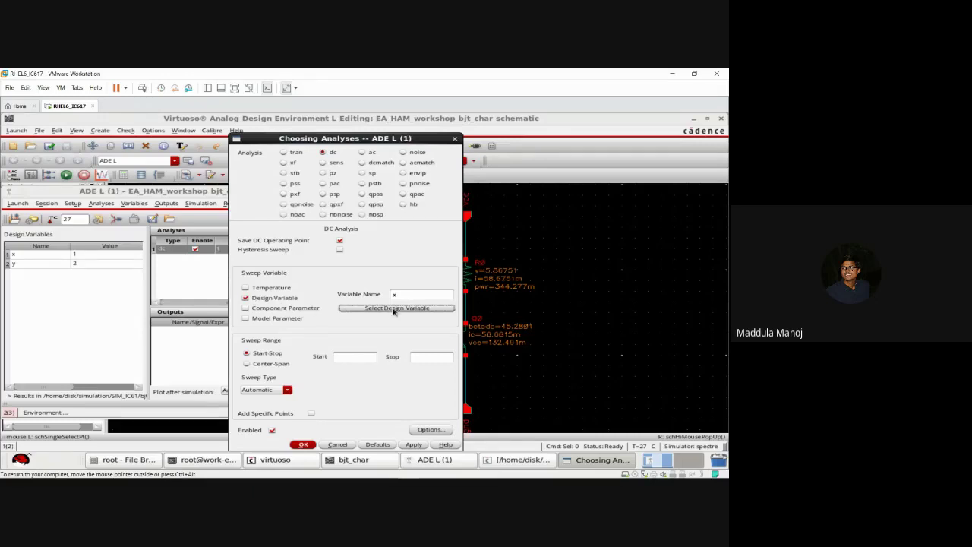
left_click(394, 310)
left_click(312, 268)
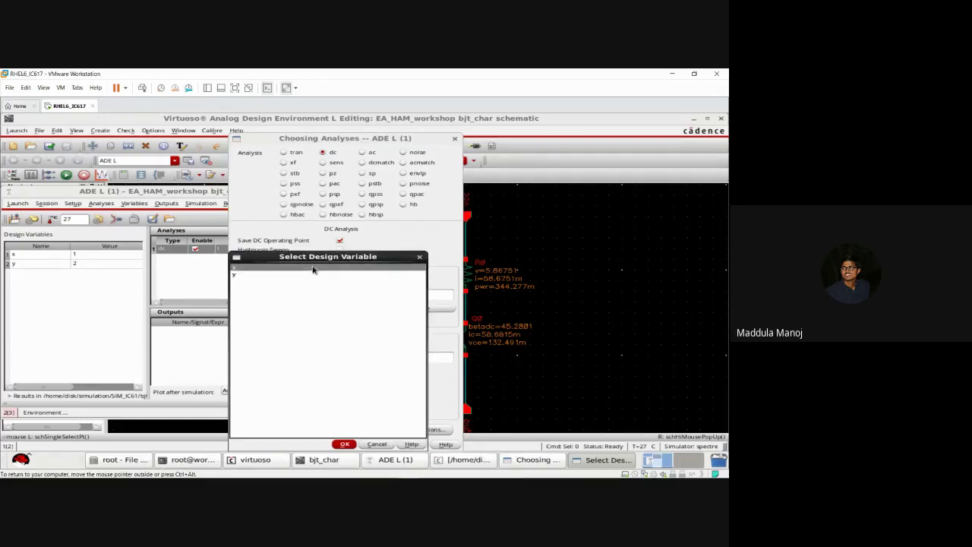
left_click(344, 444)
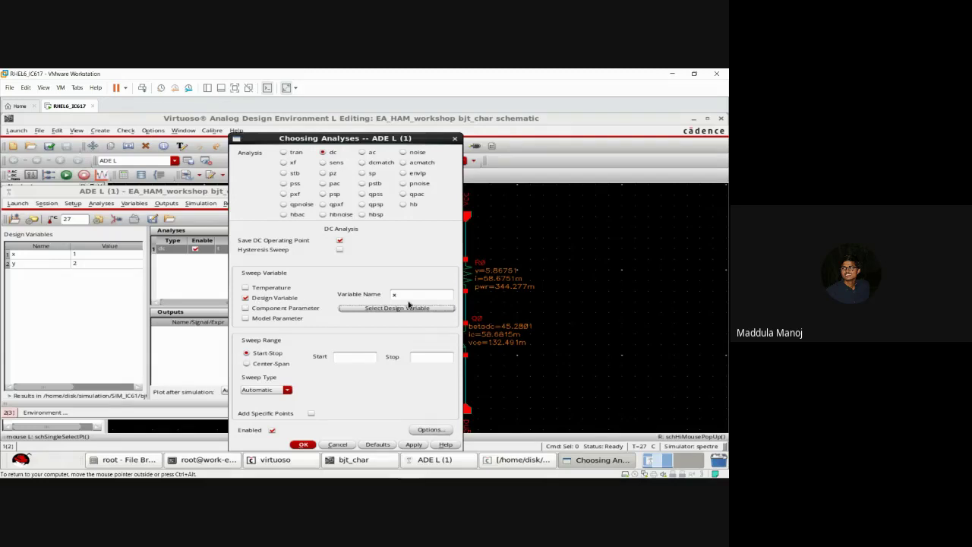
Step: Set the sweep to Start 0, Stop 3, Linear, Step Size 0.02, and confirm
left_click(353, 360)
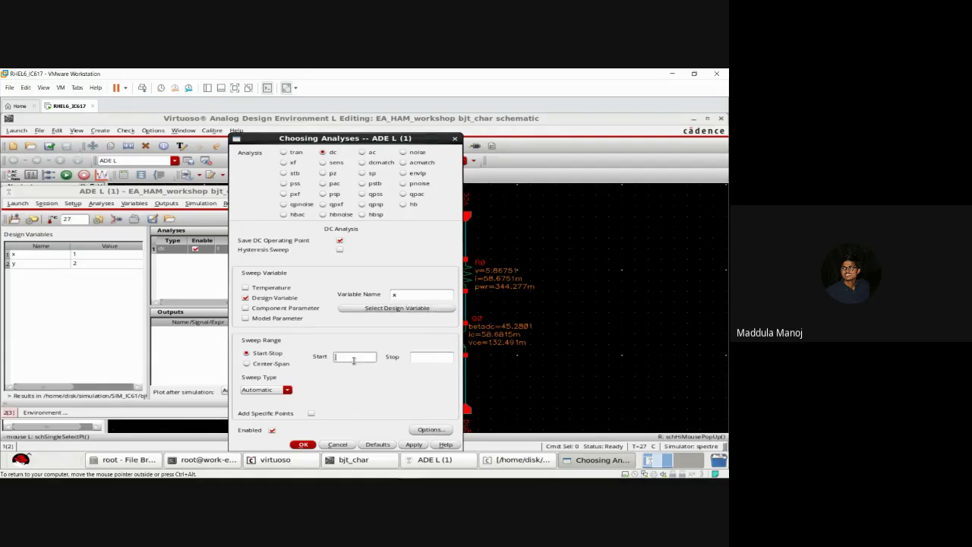
left_click(438, 357)
type("3")
key("BackSpace")
type("3")
left_click(287, 389)
left_click(253, 398)
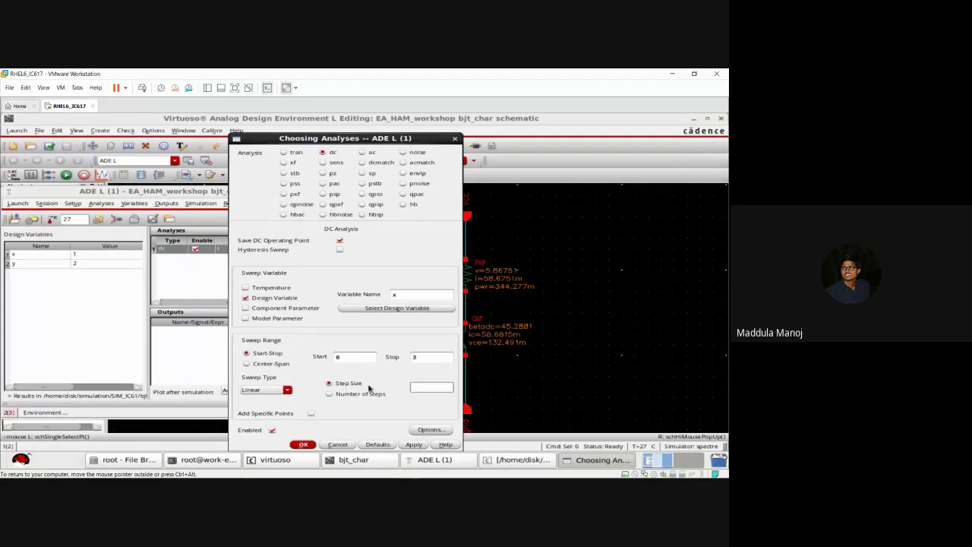
type("0.05")
key("BackSpace")
type("2")
left_click(303, 445)
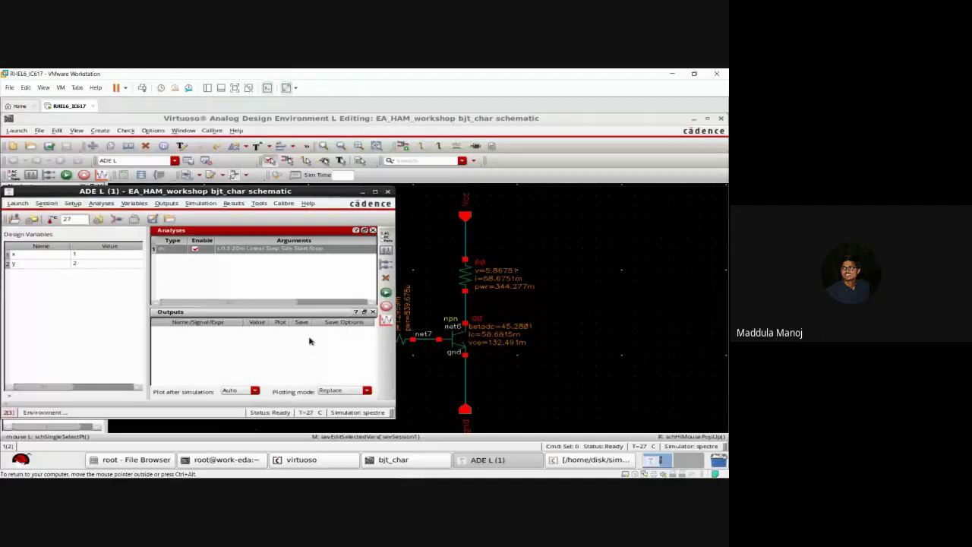
left_click(289, 283)
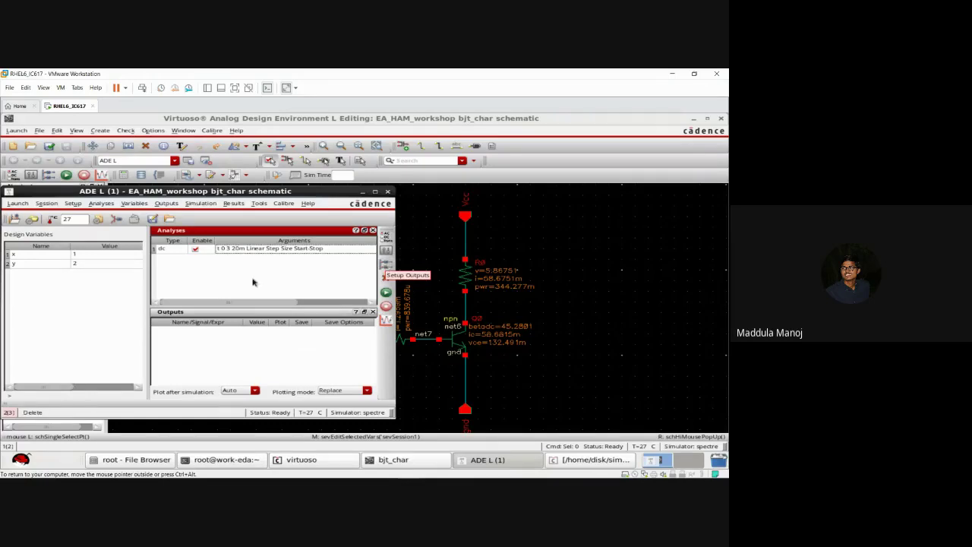
left_click(174, 205)
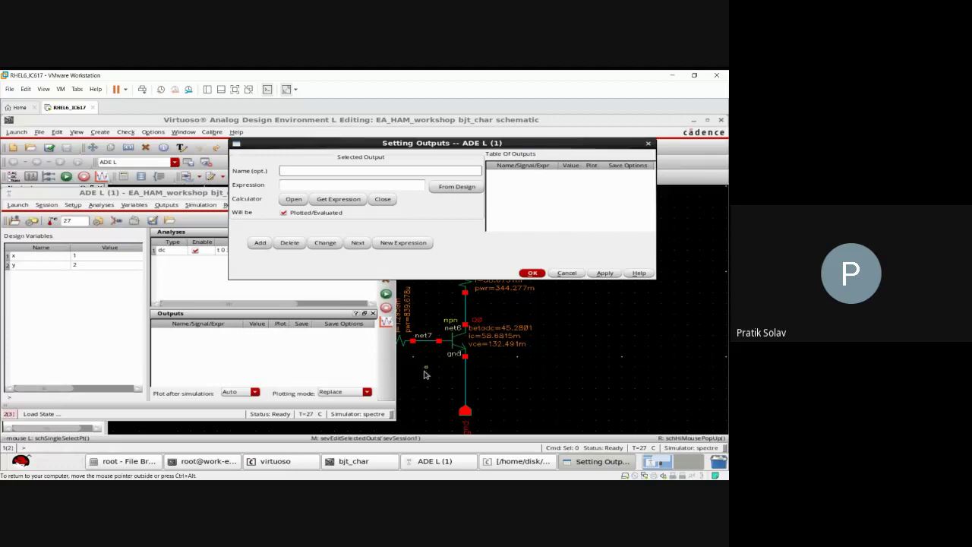
left_click(566, 273)
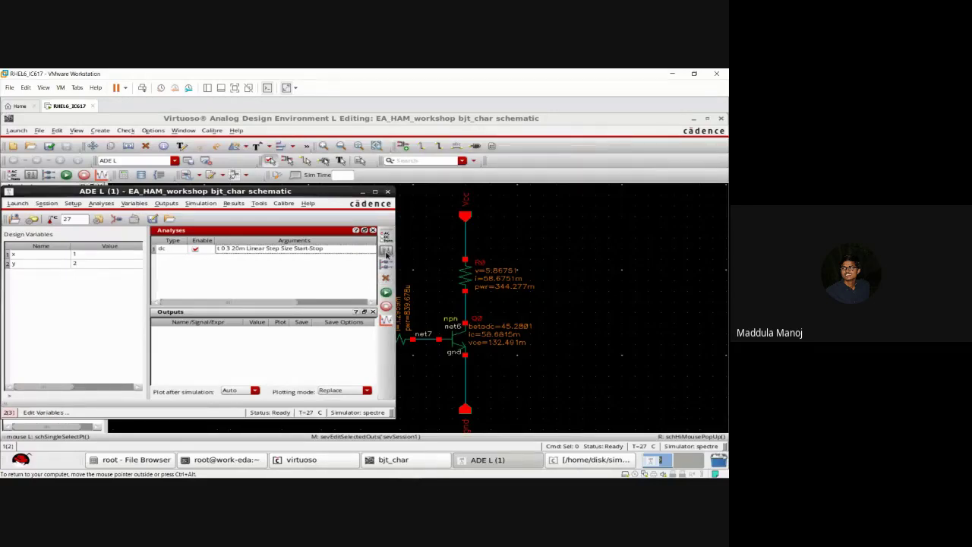
Step: Delete both design variables x and y in the Variables editor
left_click(387, 256)
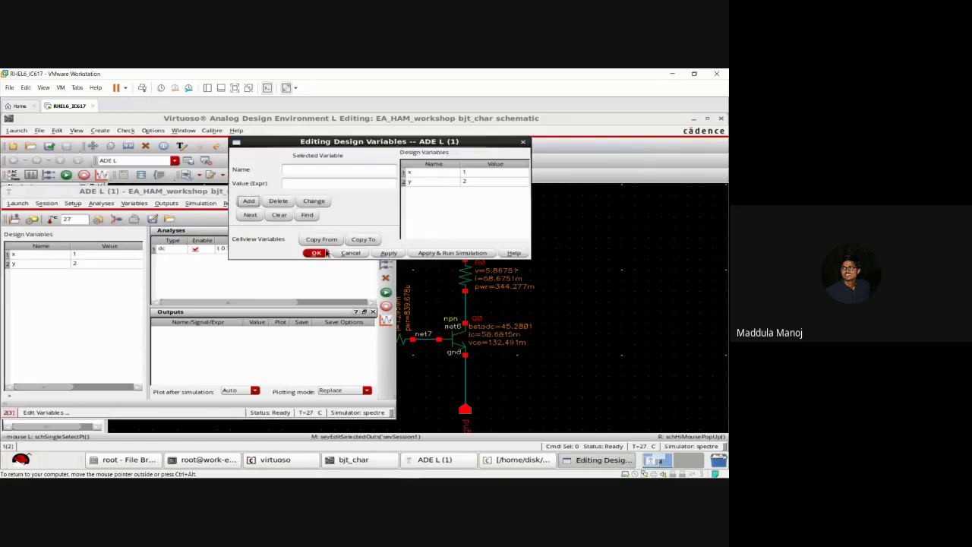
left_click(412, 174)
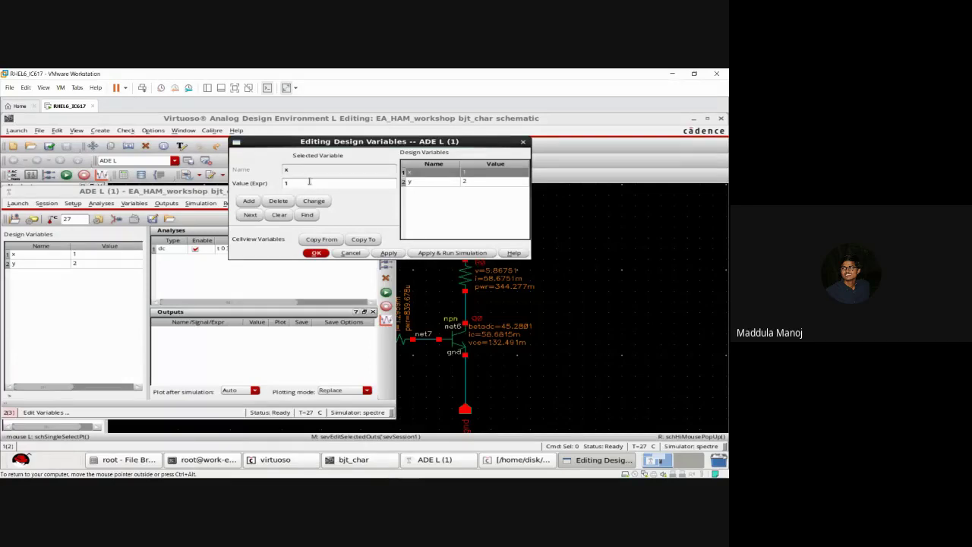
left_click(279, 202)
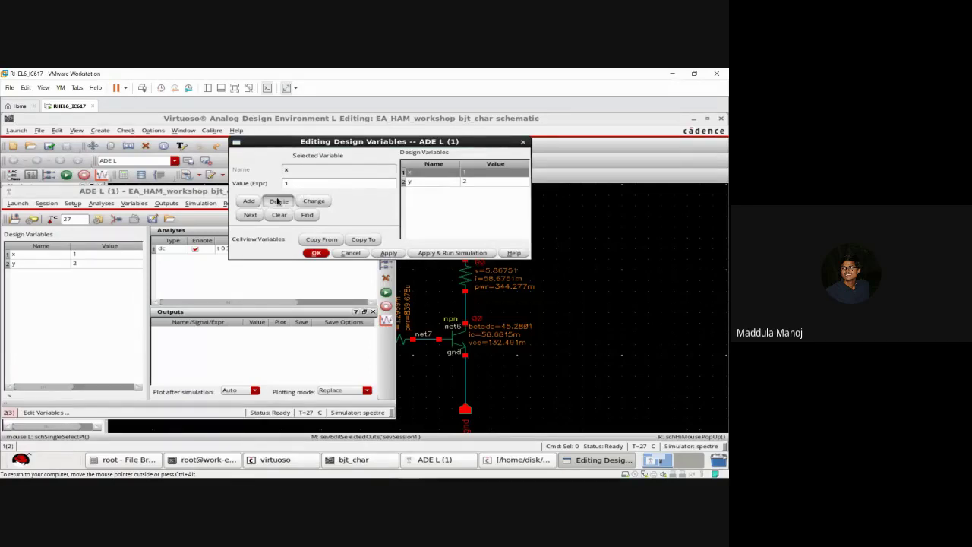
left_click(279, 201)
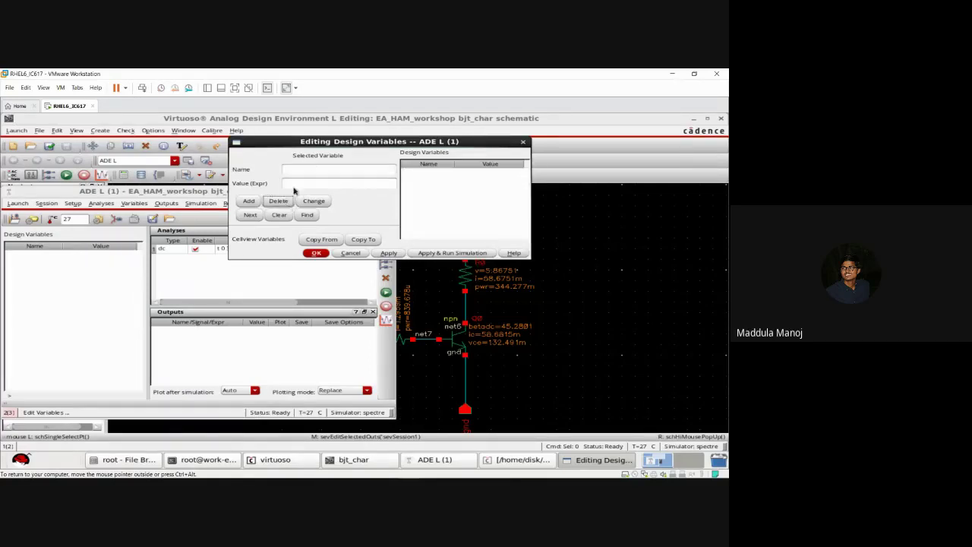
Step: Re-add design variable x with value 1 and confirm the changes
left_click(308, 168)
type("x")
left_click(297, 185)
type("1")
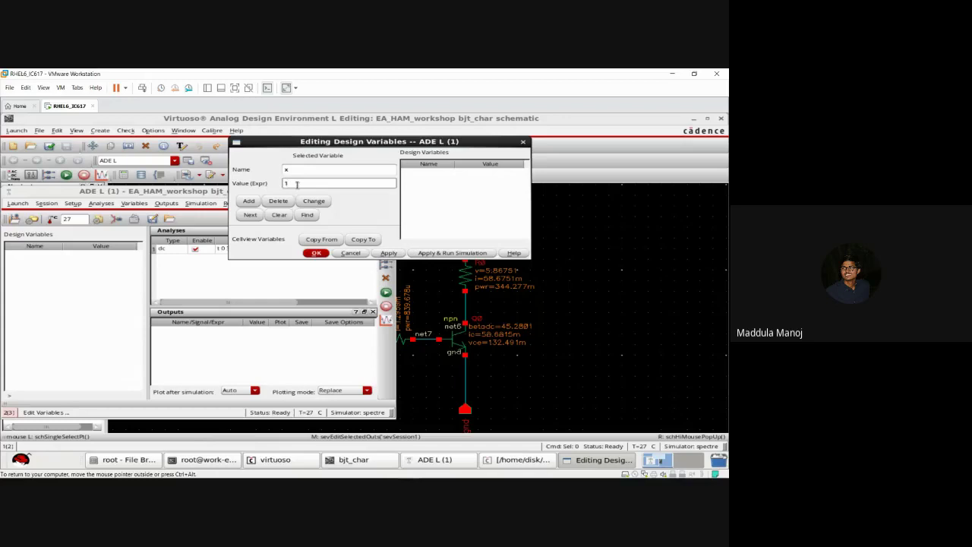
left_click(250, 202)
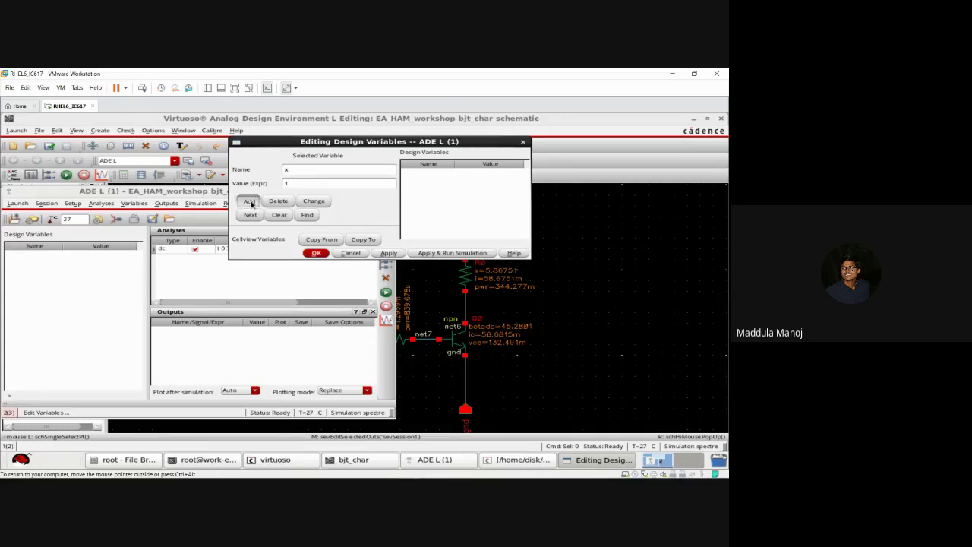
left_click(317, 254)
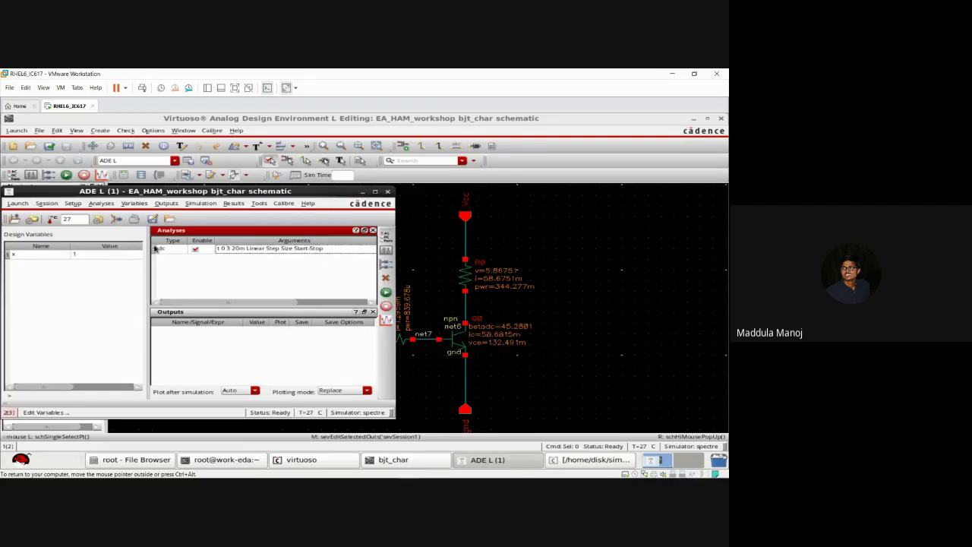
left_click(116, 219)
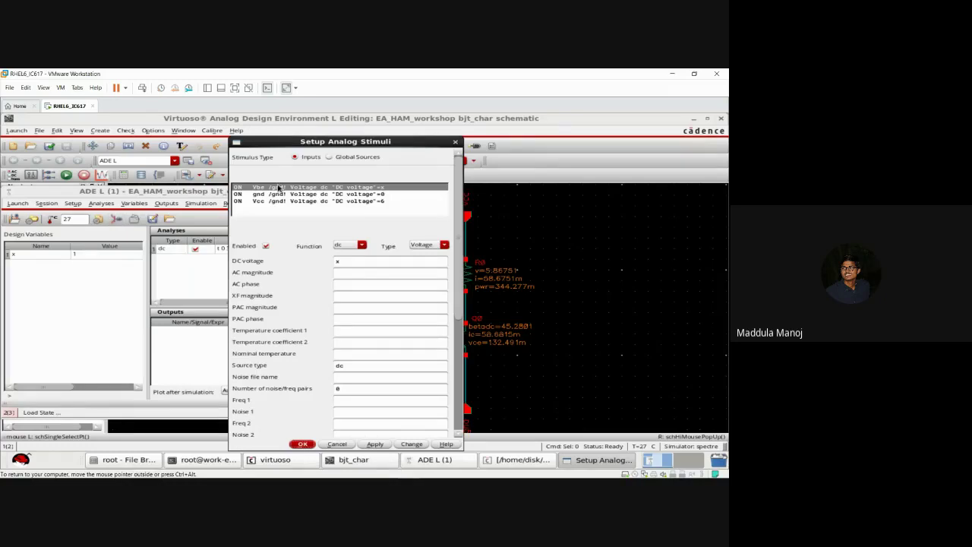
left_click(350, 260)
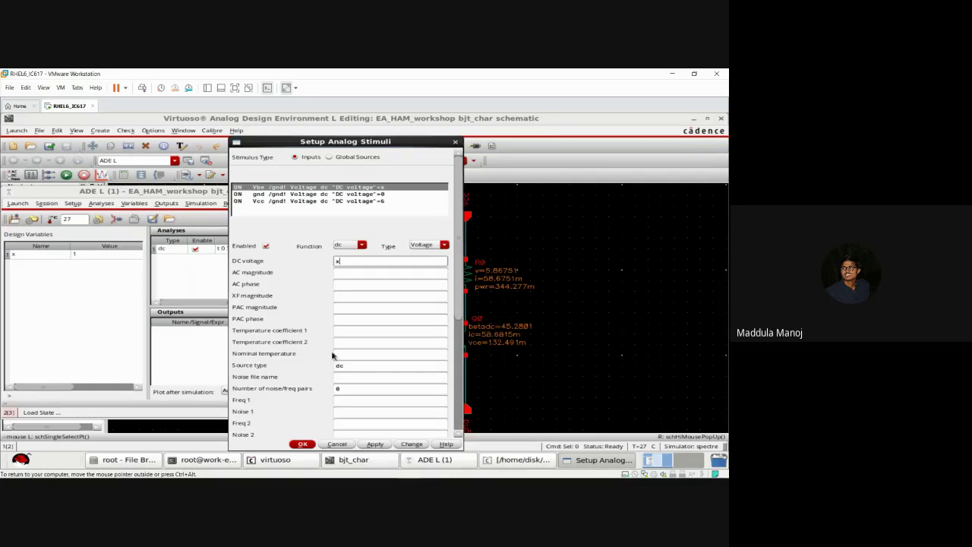
left_click(303, 445)
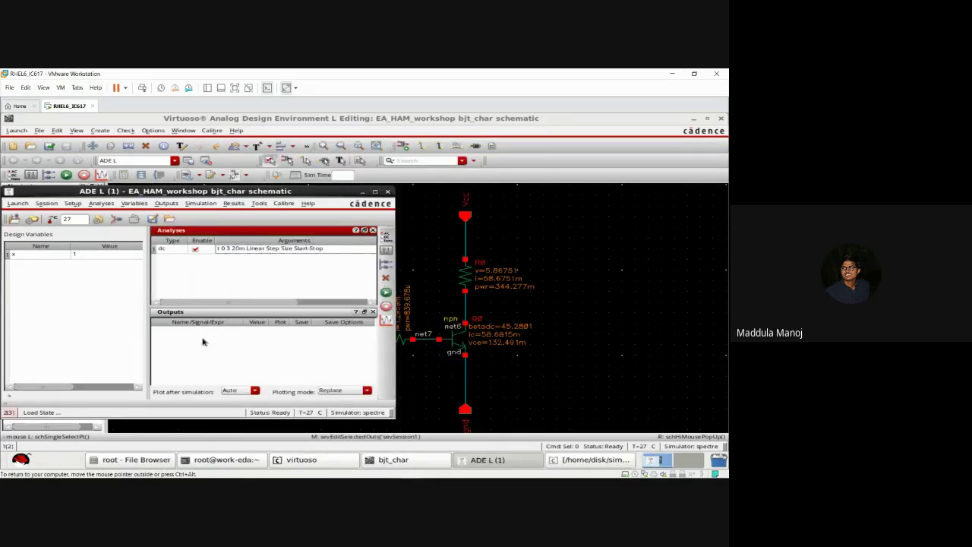
Step: Pick x as the dc analysis sweep variable, sweeping 0 to 3 in 0.02 steps
double_click(250, 253)
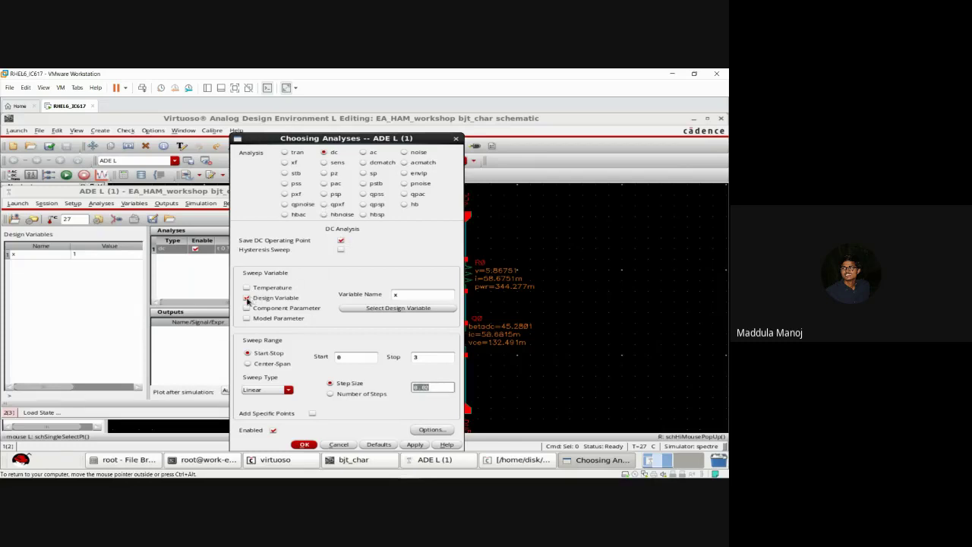
left_click(398, 308)
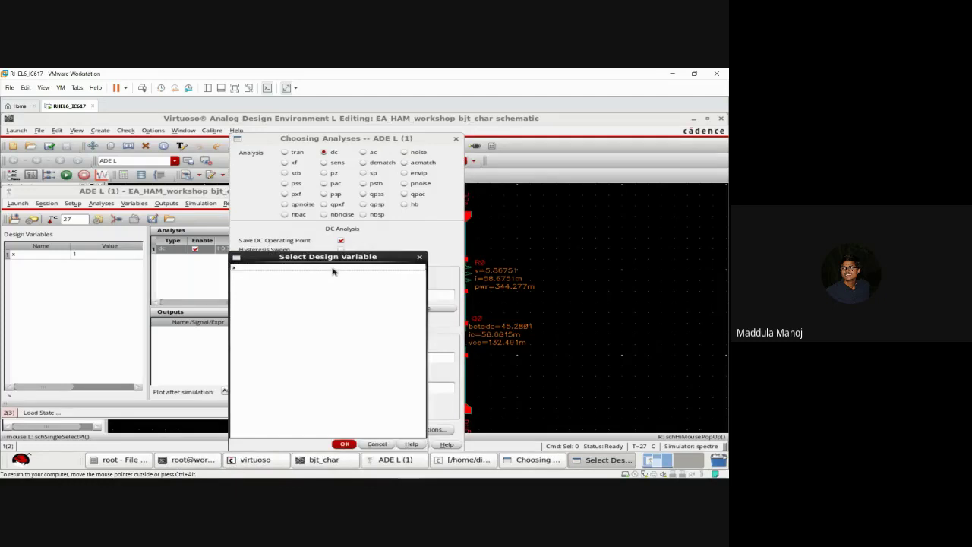
double_click(334, 269)
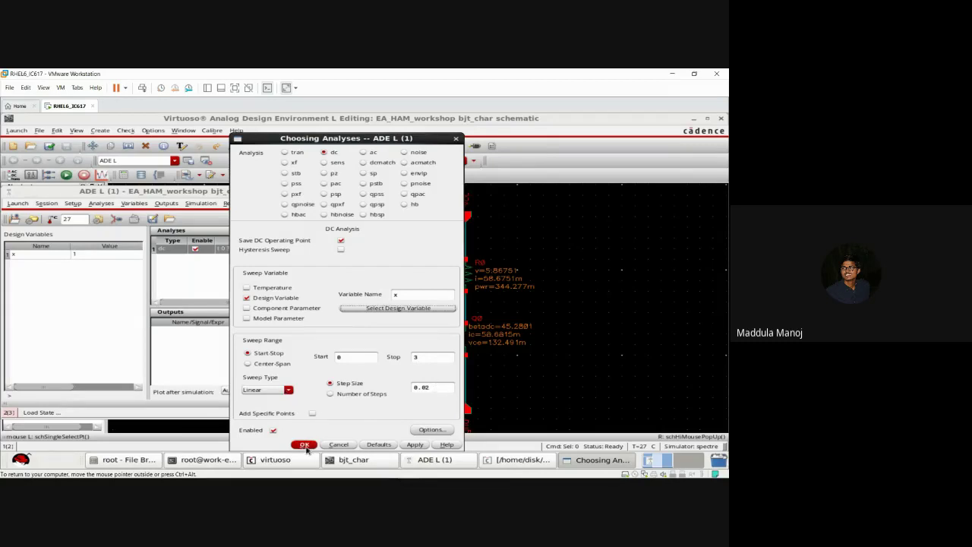
left_click(304, 445)
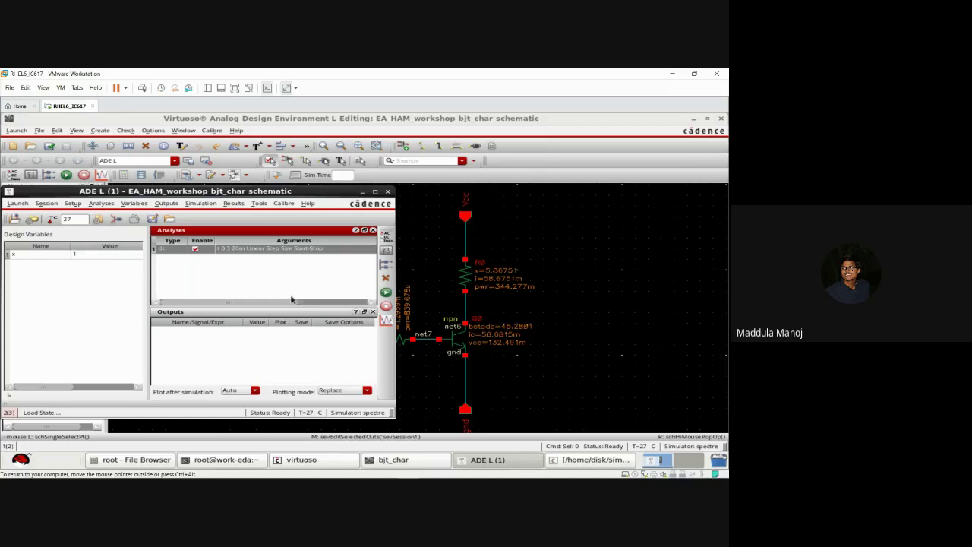
Step: Make the Outputs pane active and bring up the Outputs menu commands
left_click(332, 304)
left_click(331, 304)
left_click(301, 354)
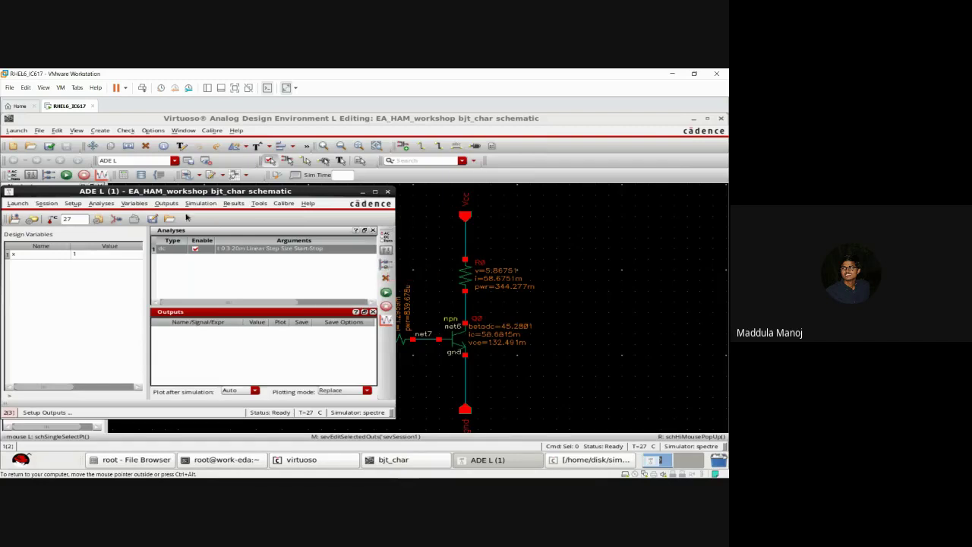
left_click(171, 204)
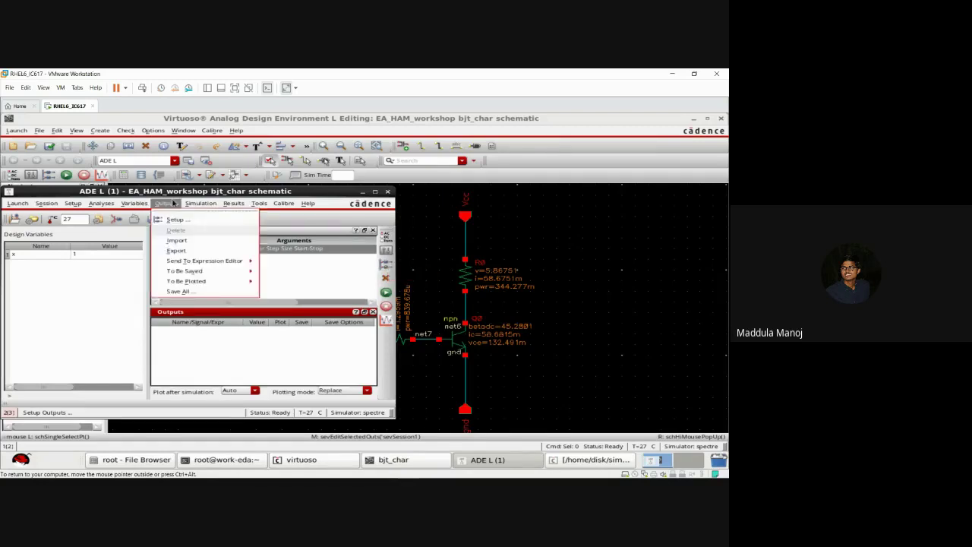
left_click(174, 220)
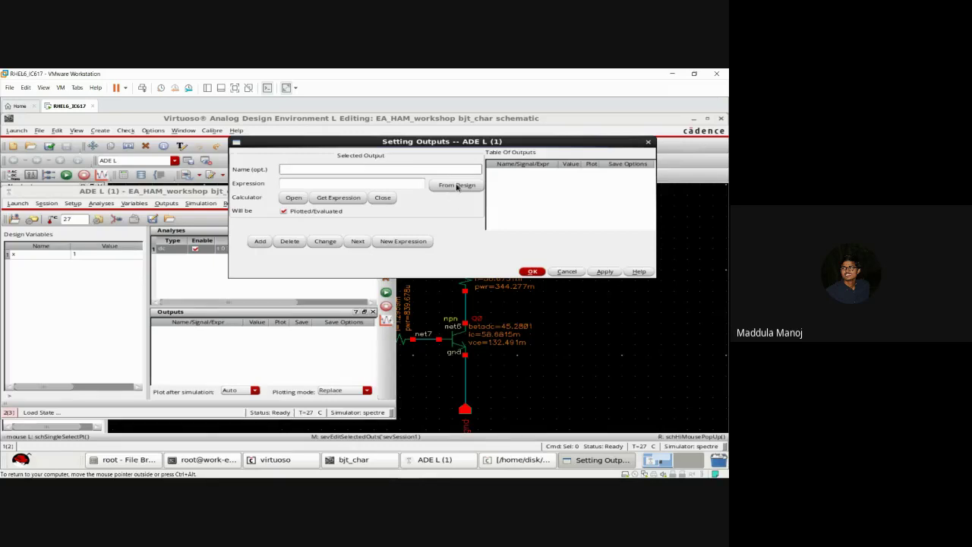
left_click(457, 186)
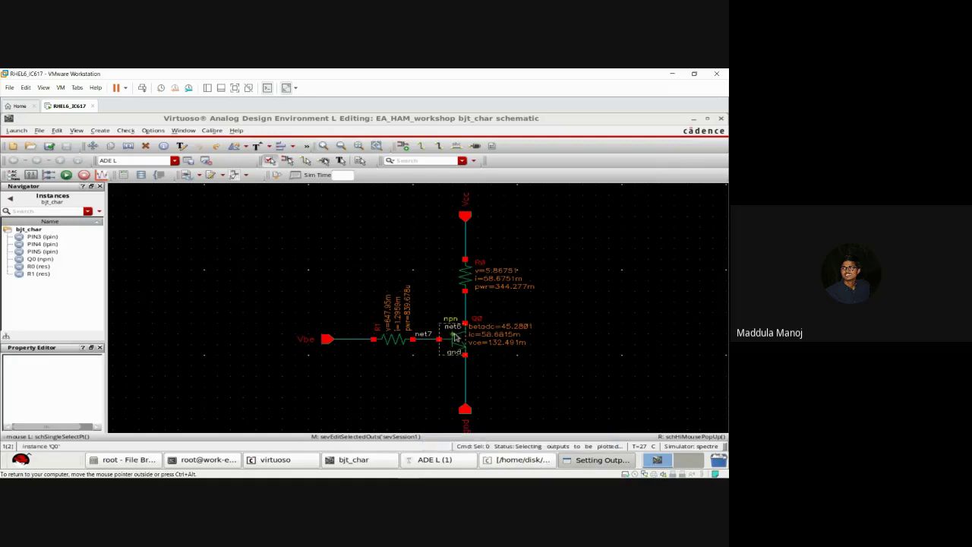
left_click(458, 343)
left_click(456, 343)
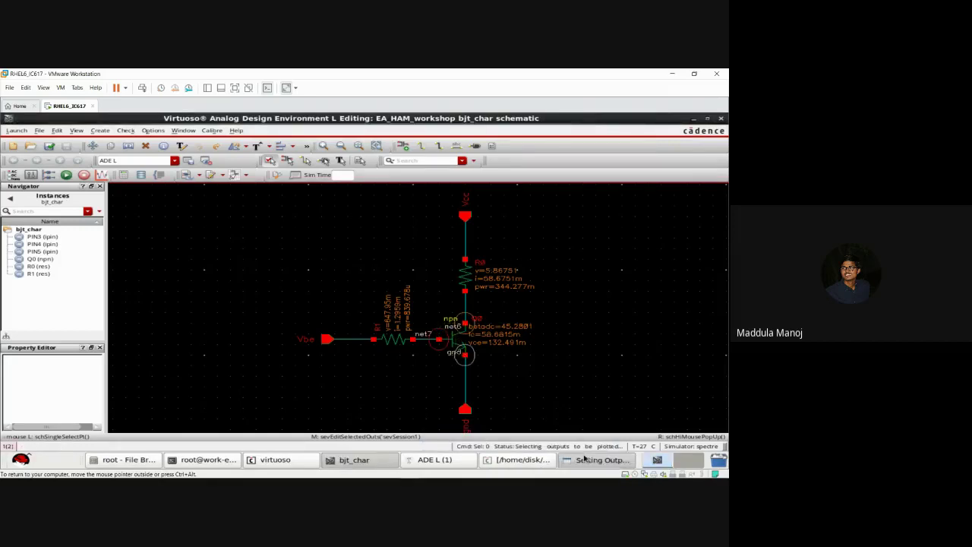
left_click(585, 460)
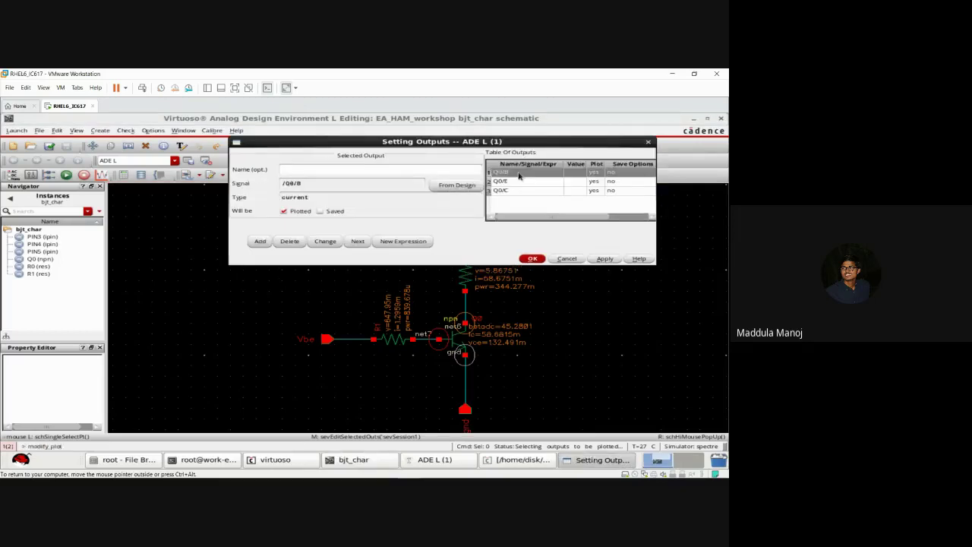
left_click(296, 241)
left_click(297, 242)
left_click(297, 241)
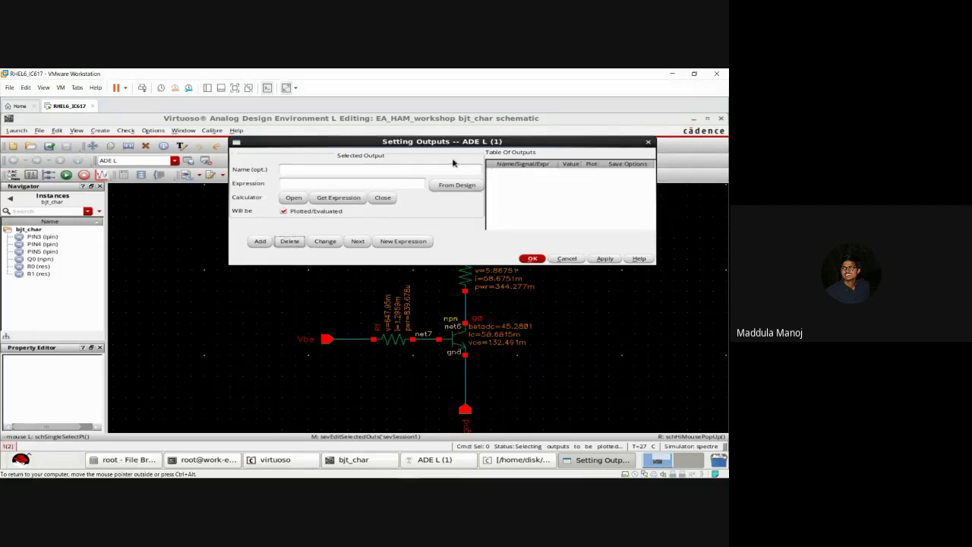
left_click(568, 258)
left_click(497, 461)
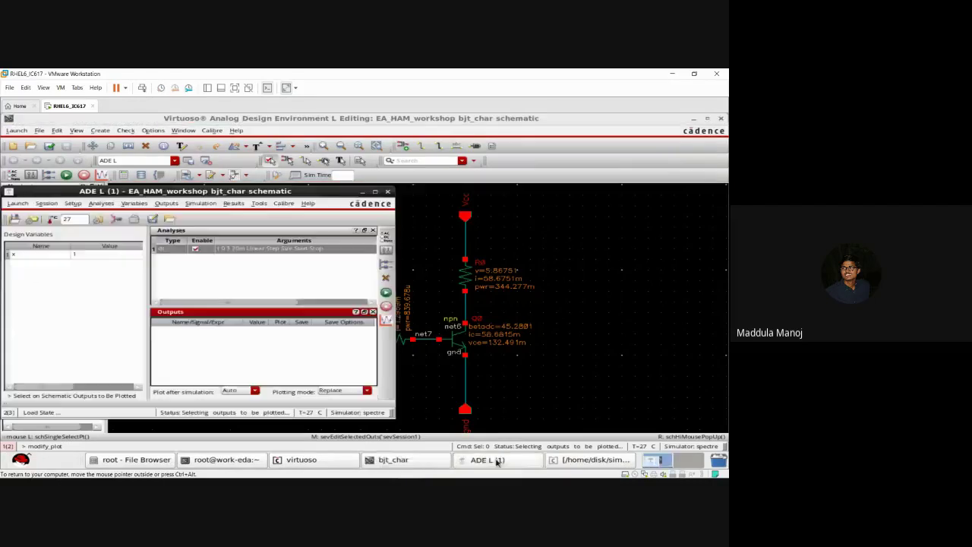
Step: In Setting Outputs, pick Q0's collector terminal from the schematic as output Q0/C
left_click(233, 283)
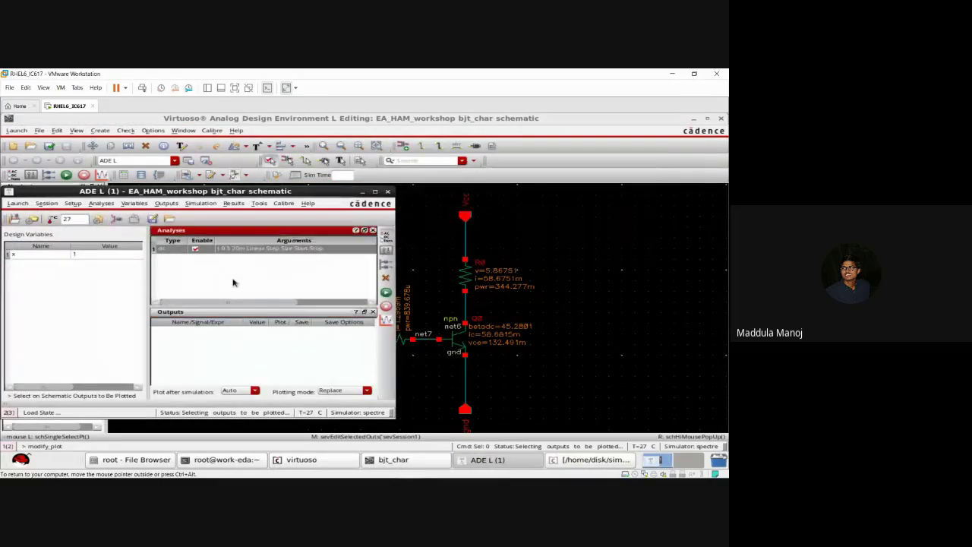
left_click(171, 205)
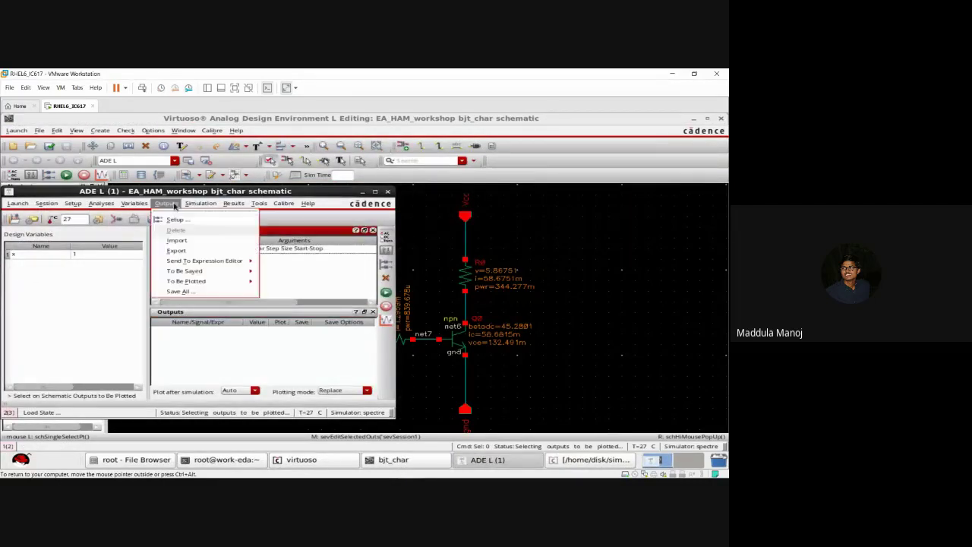
left_click(183, 221)
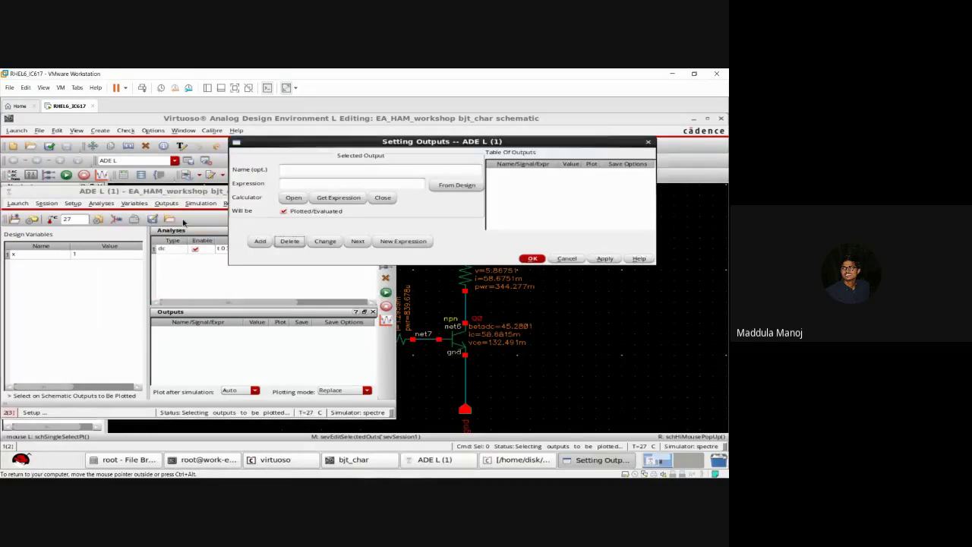
left_click(468, 186)
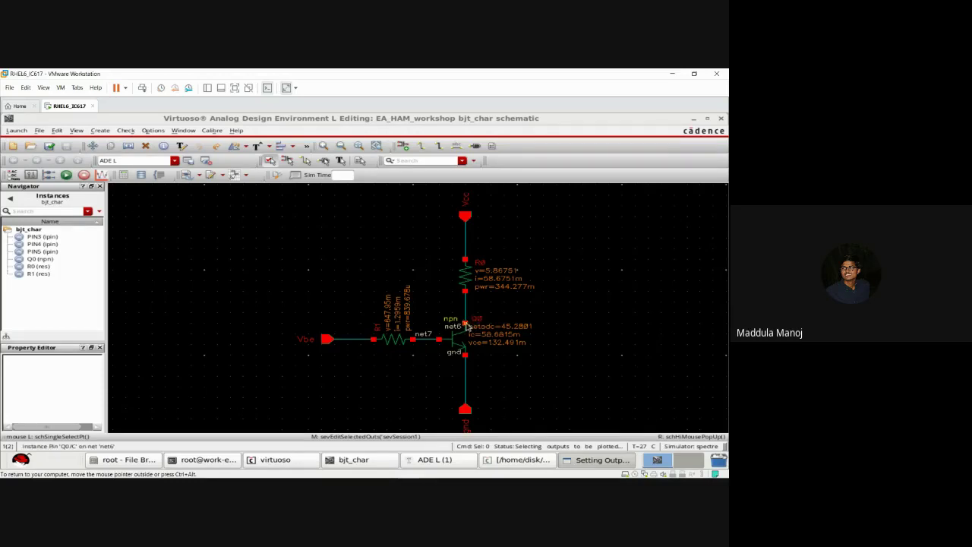
left_click(466, 324)
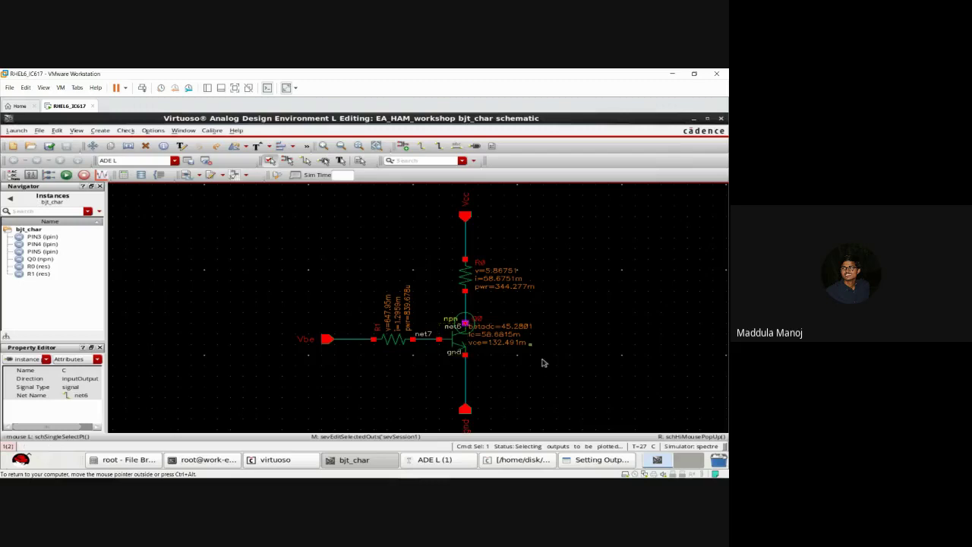
left_click(581, 461)
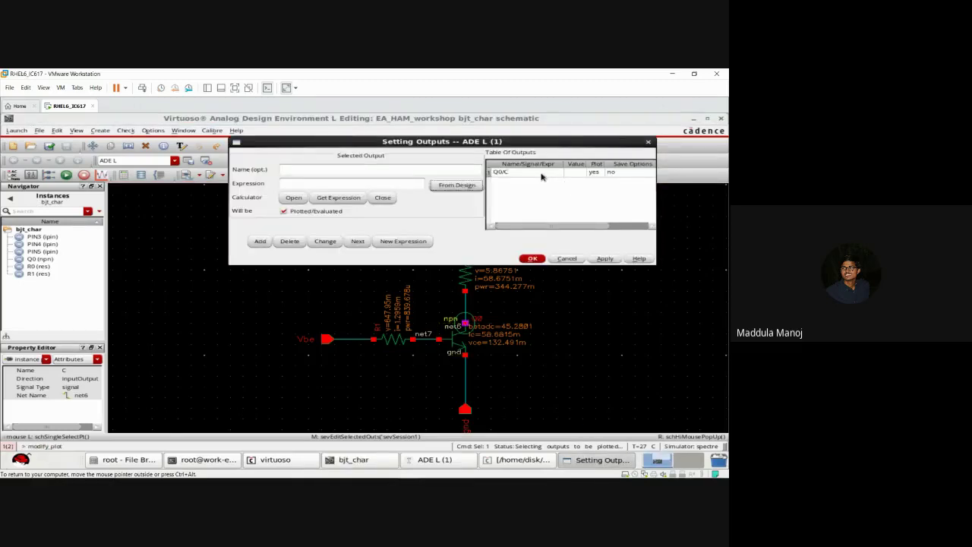
left_click(542, 177)
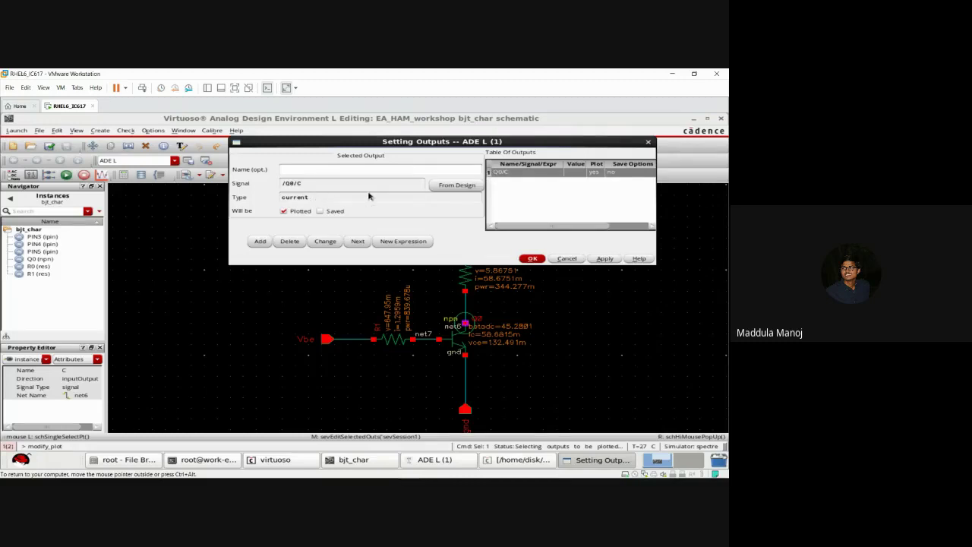
Step: Add Q0's base terminal as an output named Ib and apply it
left_click(523, 197)
left_click(467, 187)
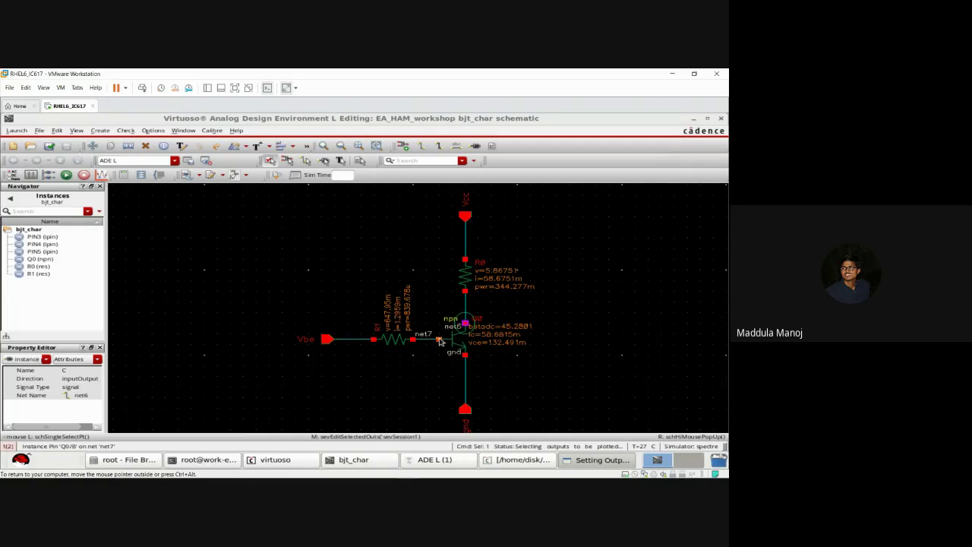
left_click(439, 339)
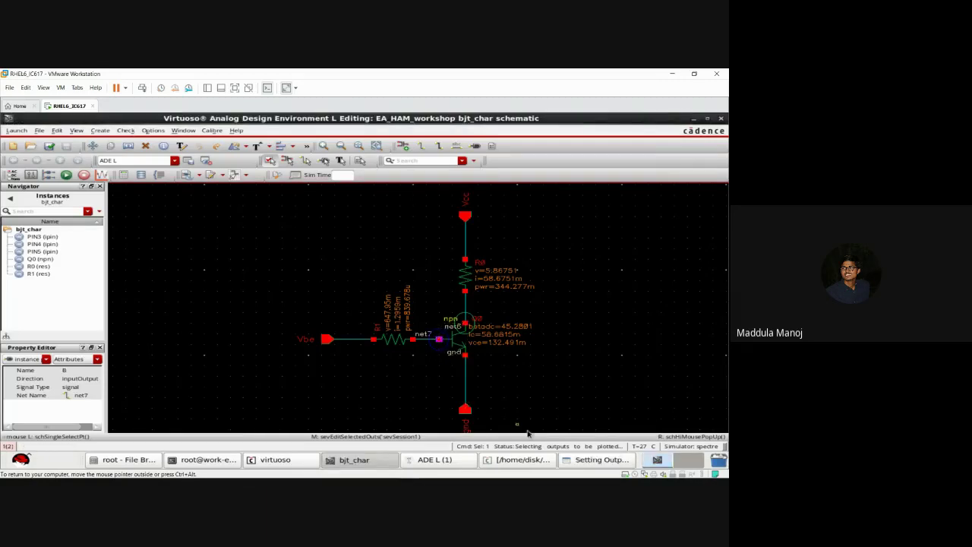
left_click(574, 458)
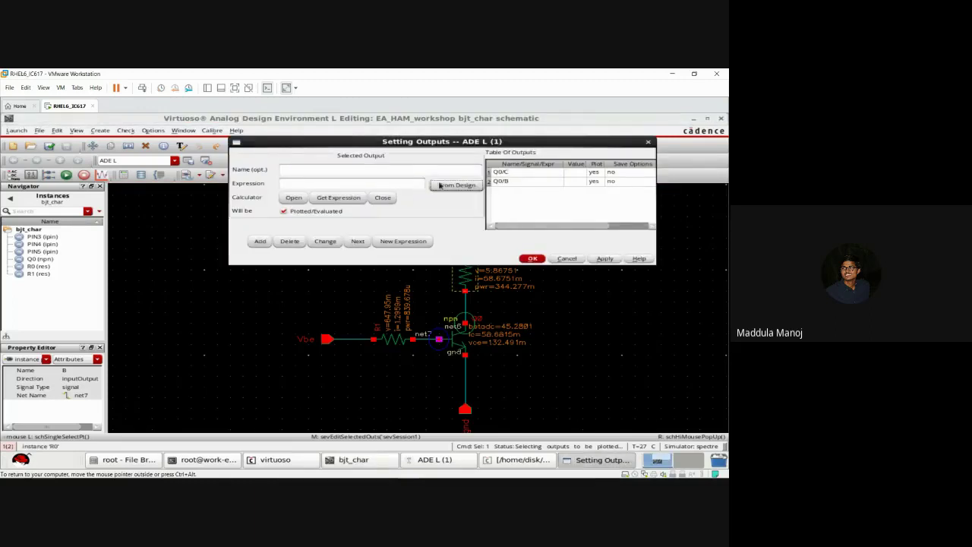
left_click(524, 183)
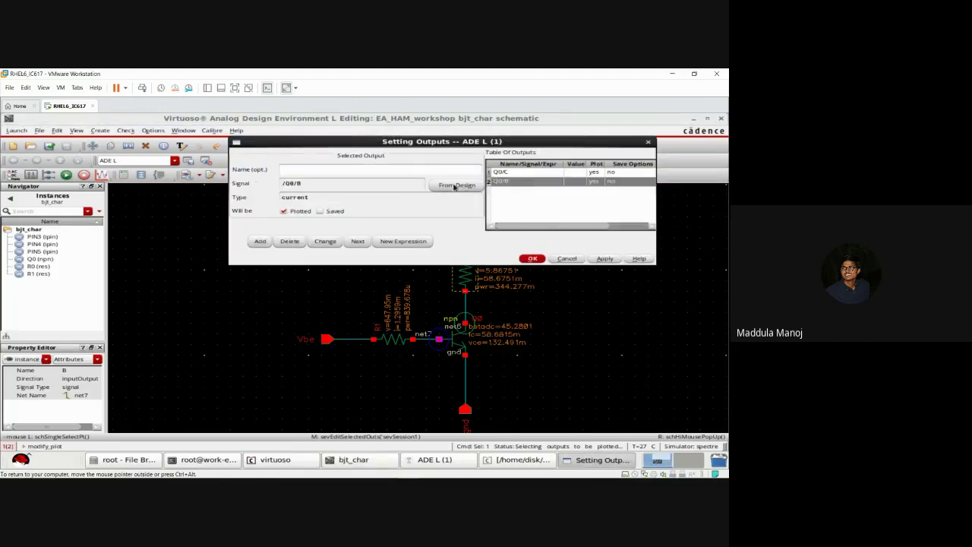
left_click(371, 167)
type("Ib")
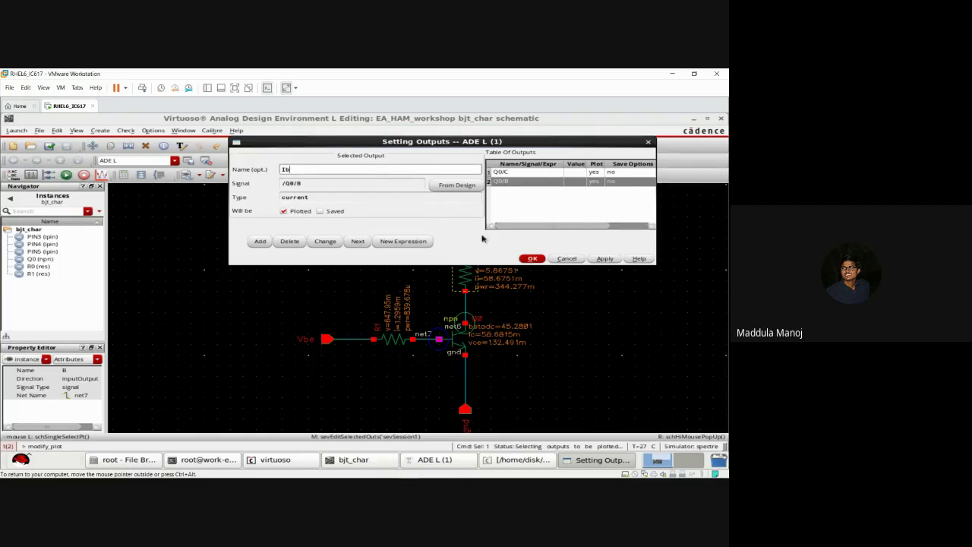
left_click(605, 258)
left_click(535, 259)
left_click(499, 459)
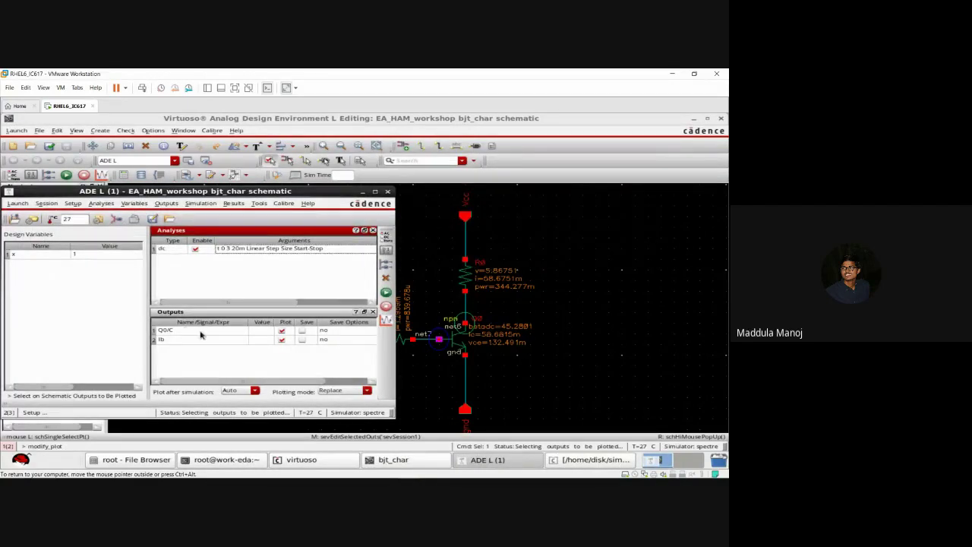
Step: Untick Plot for Q0/C so only Ib plots, then run the DC simulation
left_click(282, 332)
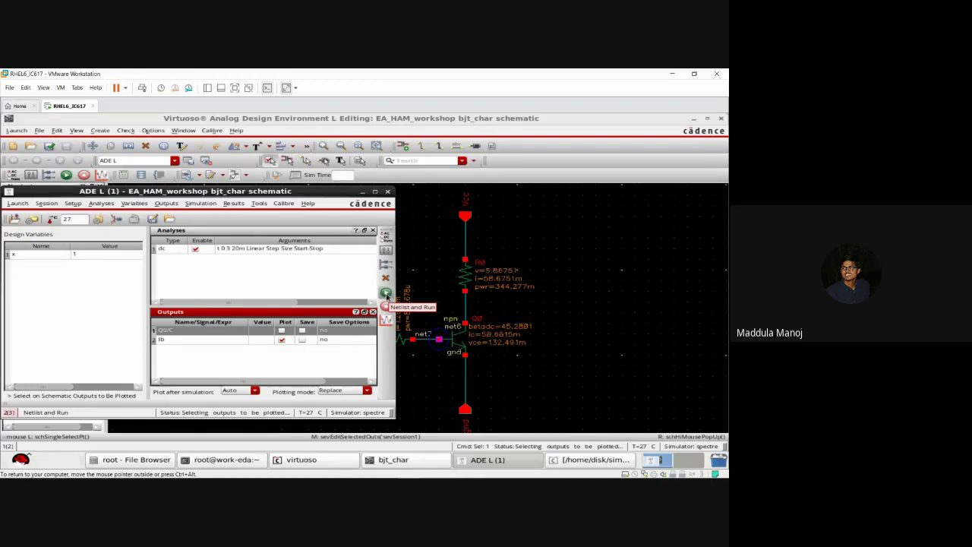
left_click(386, 296)
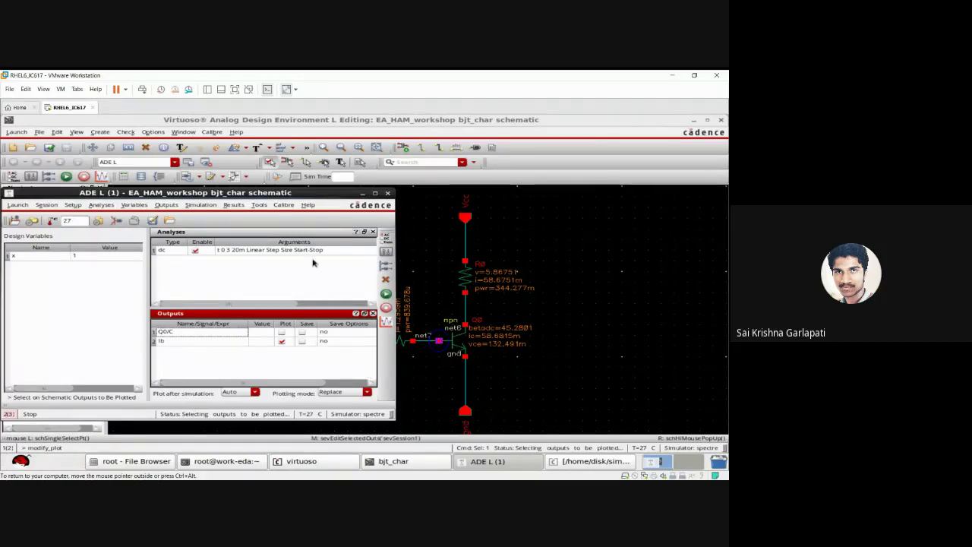
double_click(301, 252)
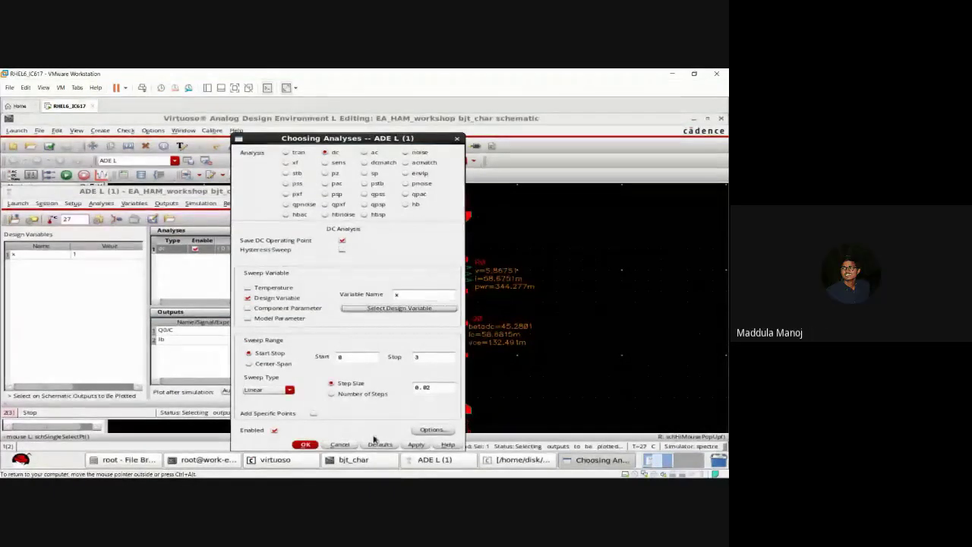
left_click(305, 444)
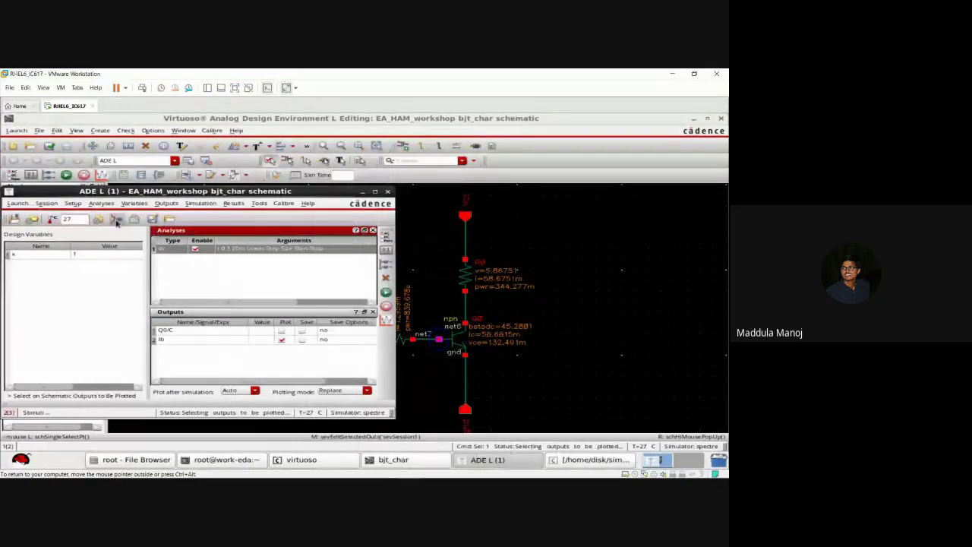
left_click(82, 204)
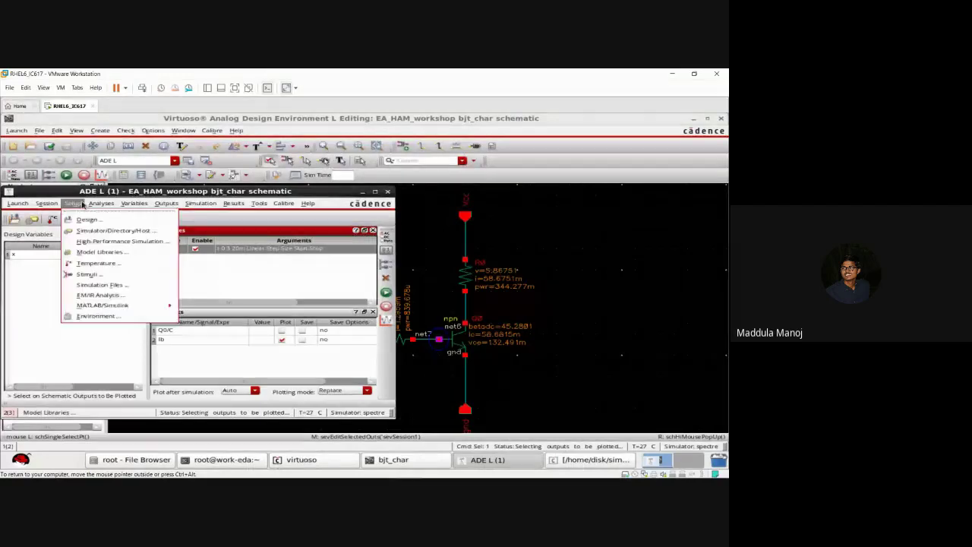
left_click(90, 275)
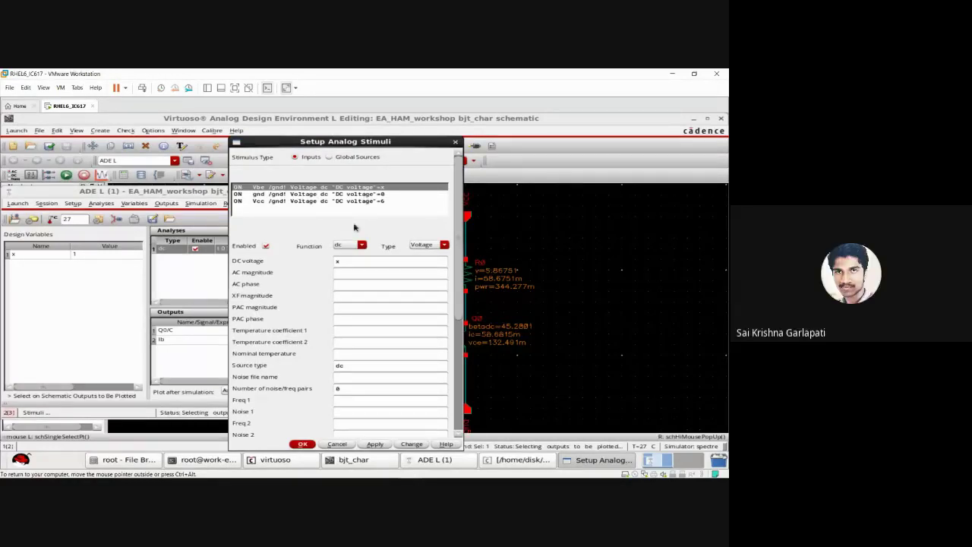
left_click(347, 261)
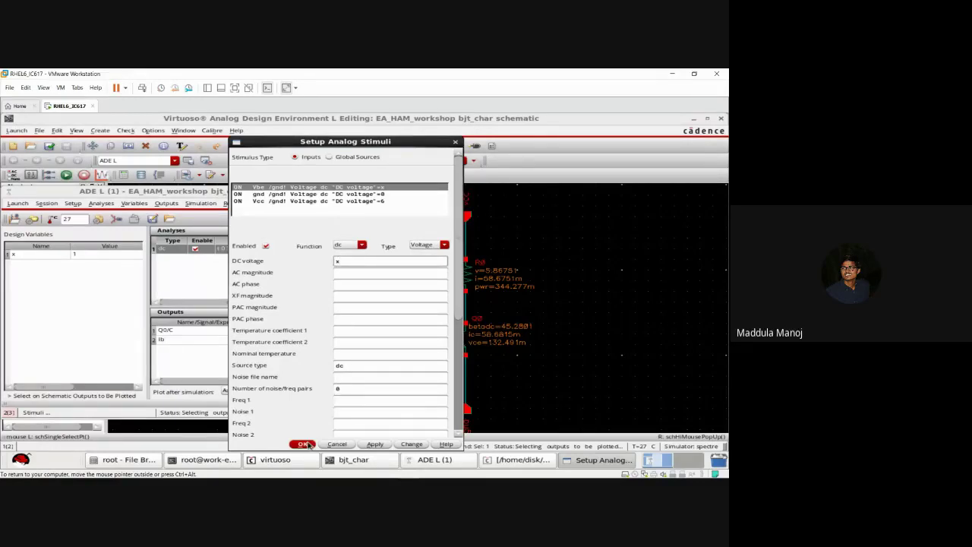
left_click(304, 444)
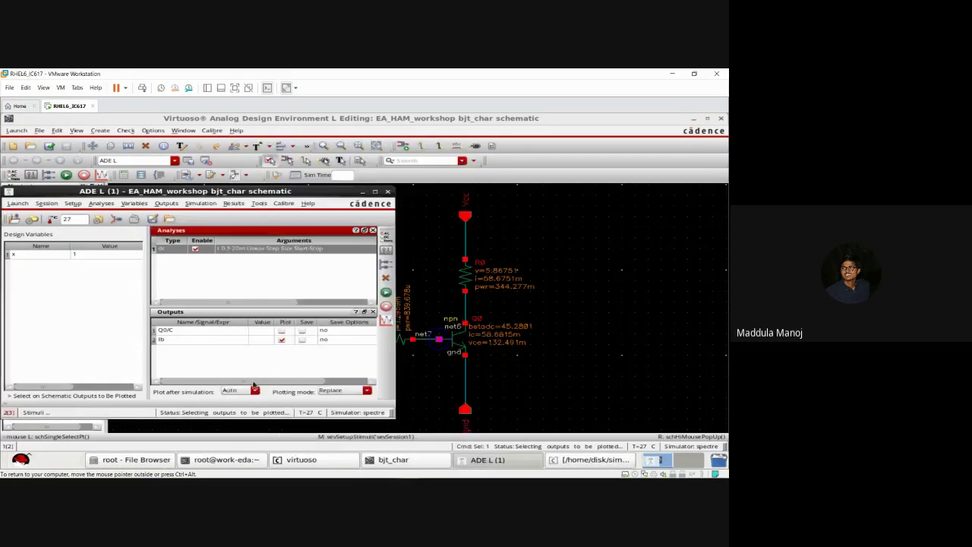
left_click(269, 280)
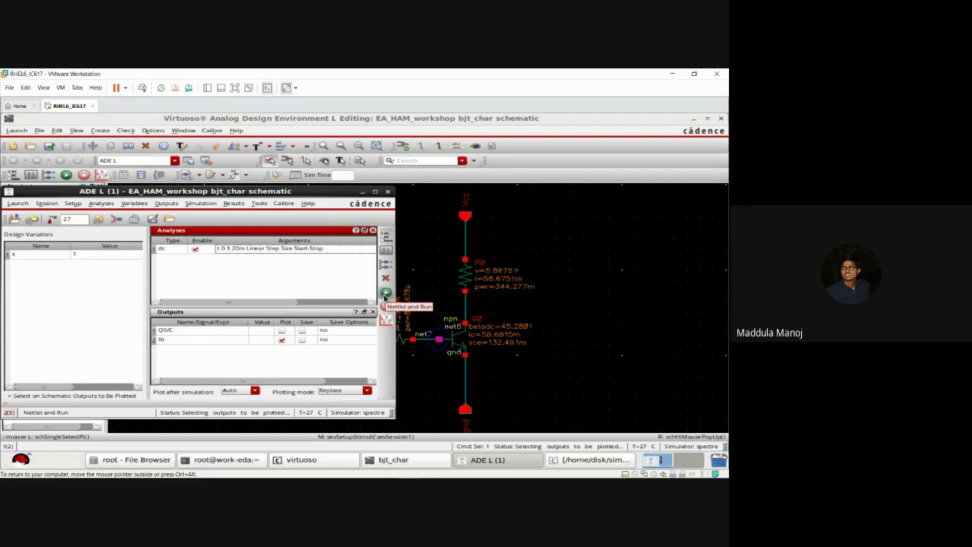
Step: Run the DC sweep, hide the Spectre log, maximize the waveform viewer and select the /Q0/B trace
left_click(386, 295)
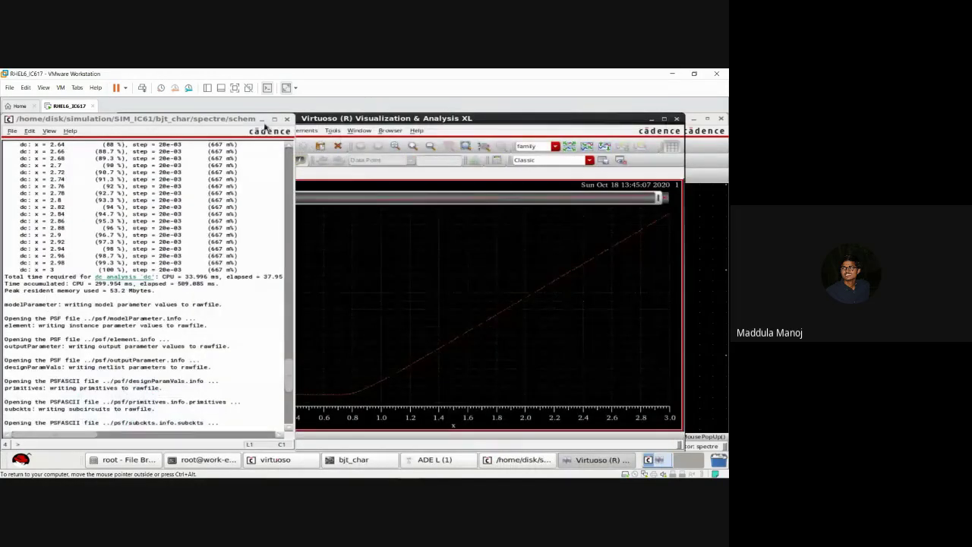
left_click(263, 119)
mouse_move(509, 304)
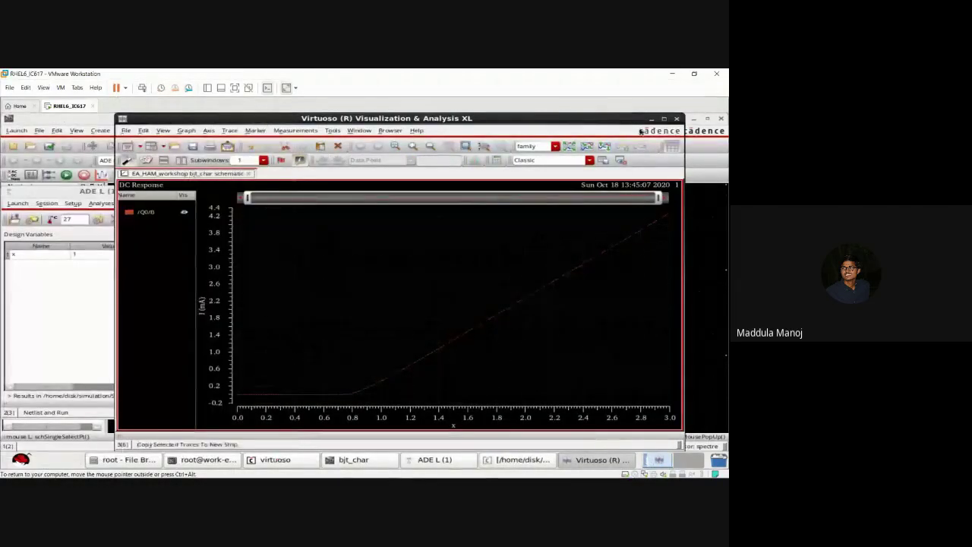
left_click(664, 119)
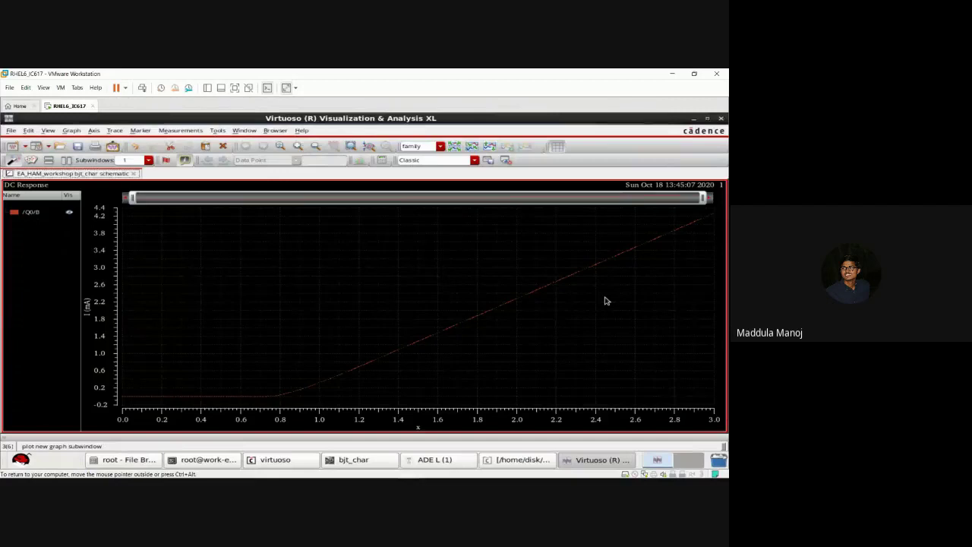
left_click(570, 283)
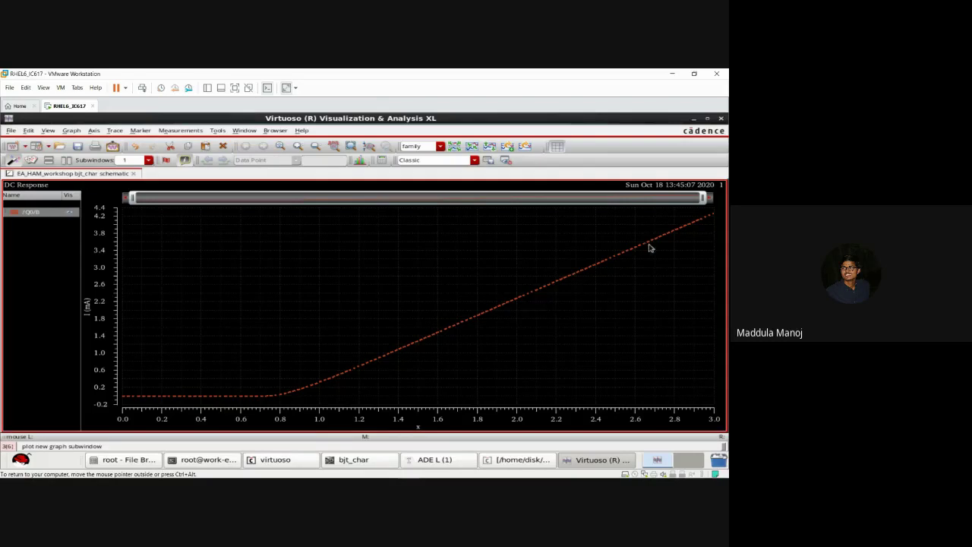
Step: Close the waveform viewer and turn off saving for the Ib output in ADE L
left_click(722, 119)
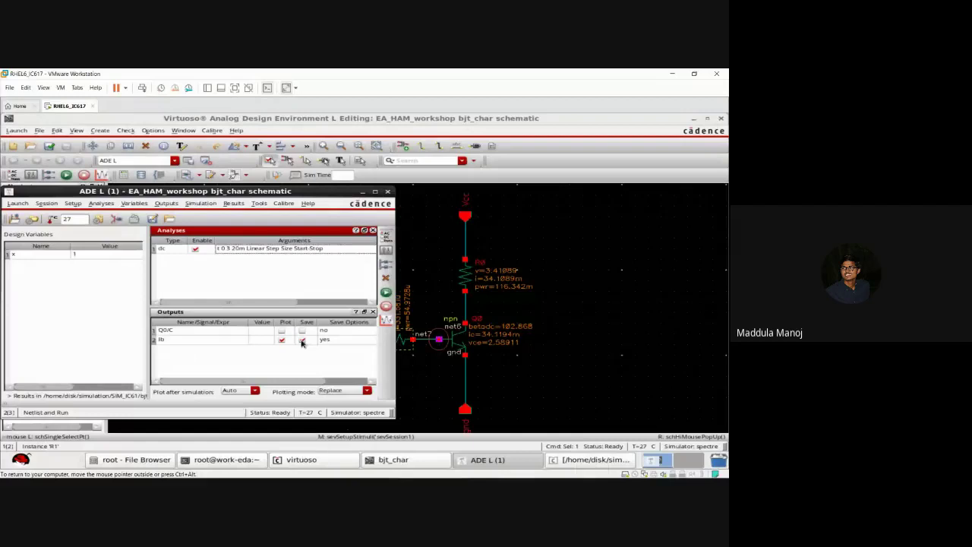
left_click(302, 341)
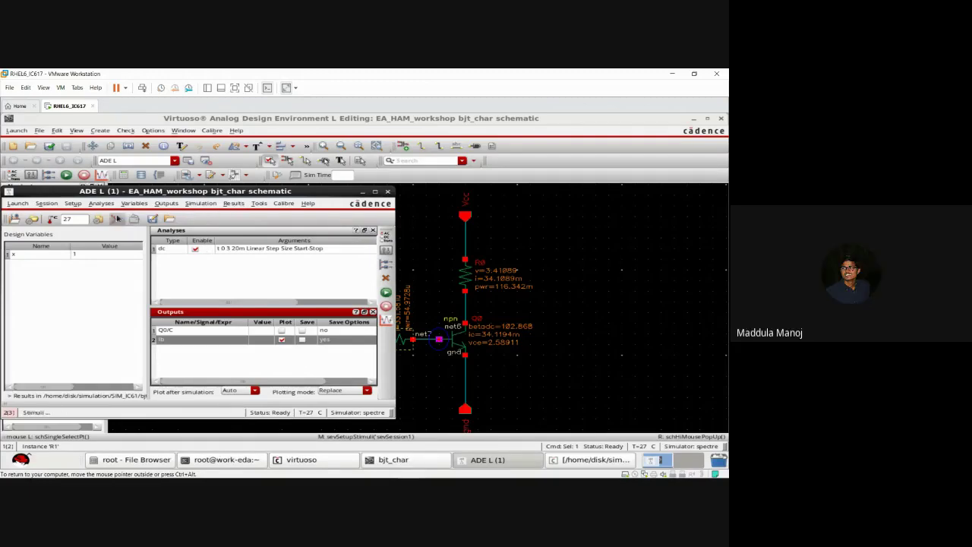
Step: In Outputs Setup, pick the Q0 base and emitter currents from the schematic
left_click(162, 204)
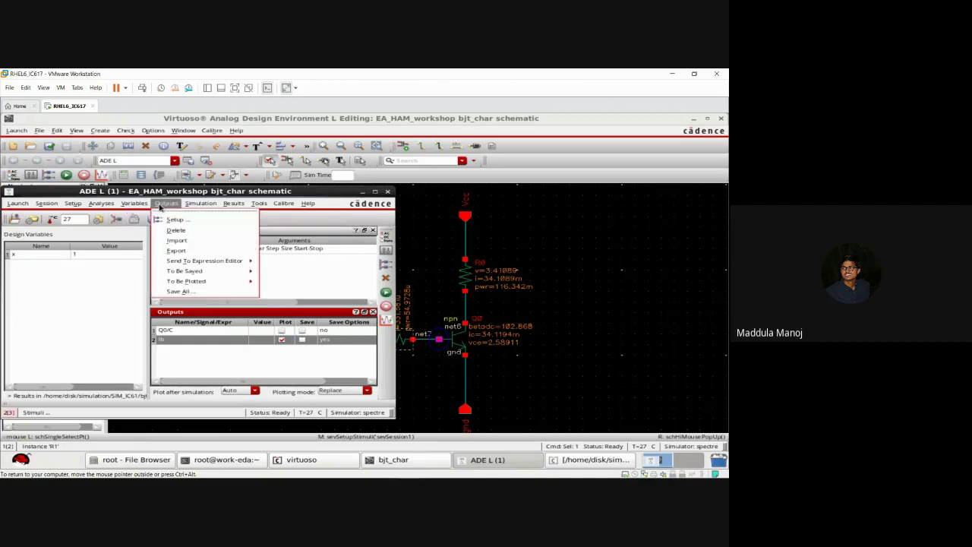
left_click(170, 219)
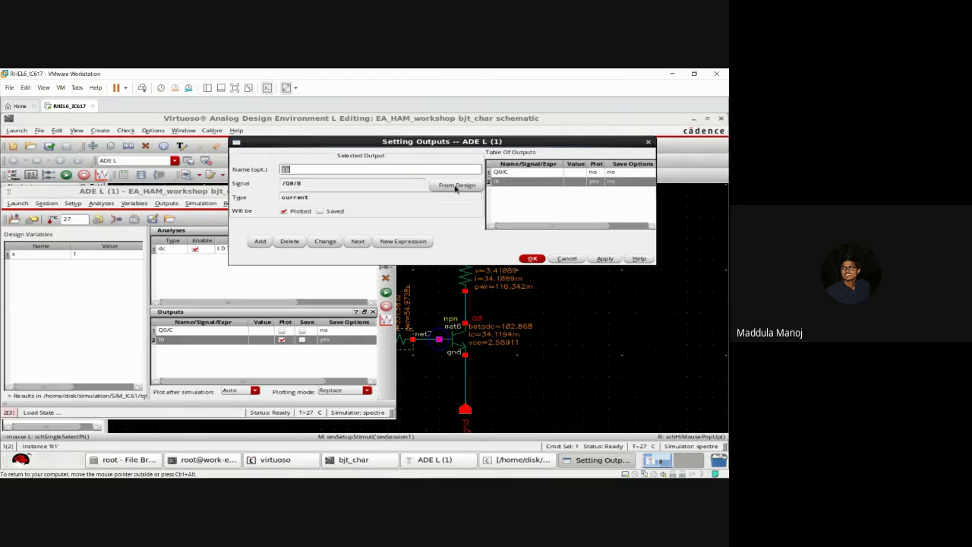
left_click(456, 188)
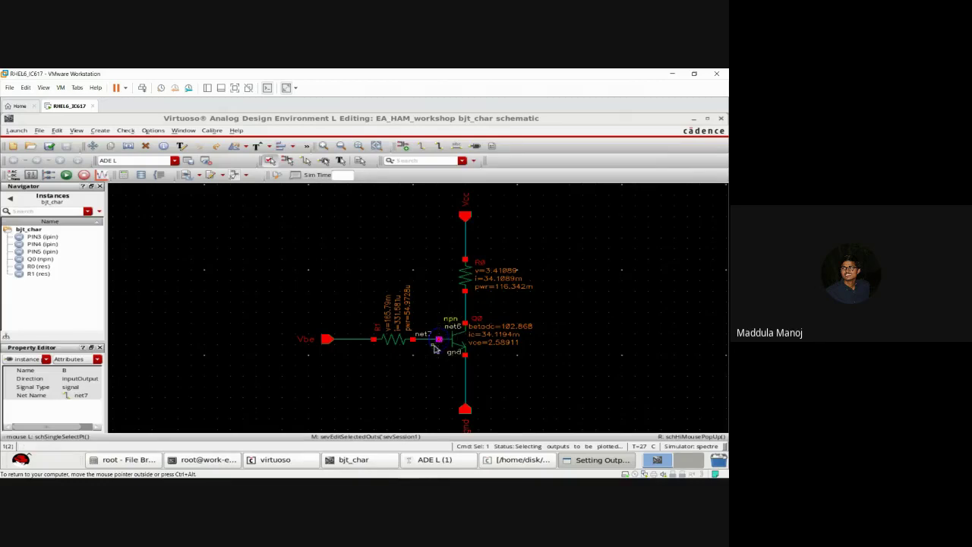
left_click(439, 340)
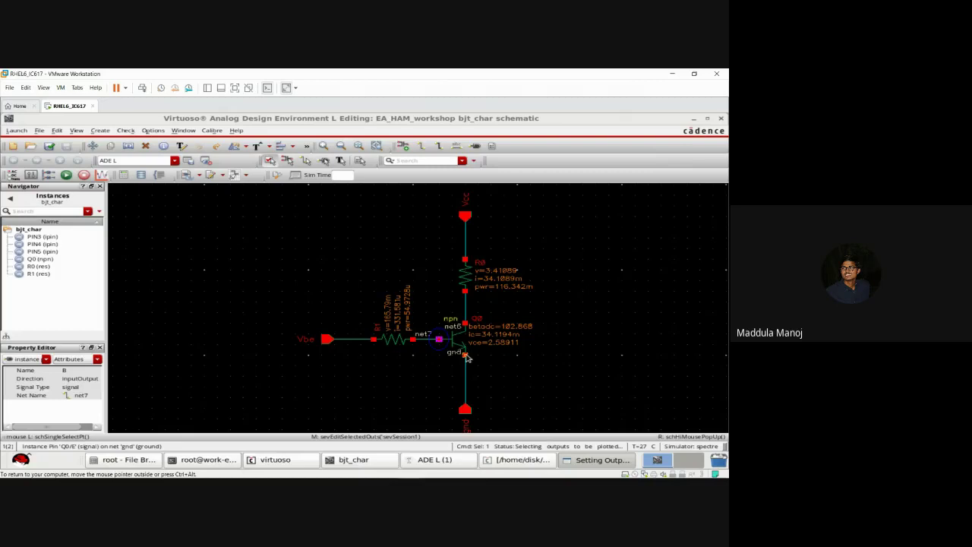
left_click(465, 355)
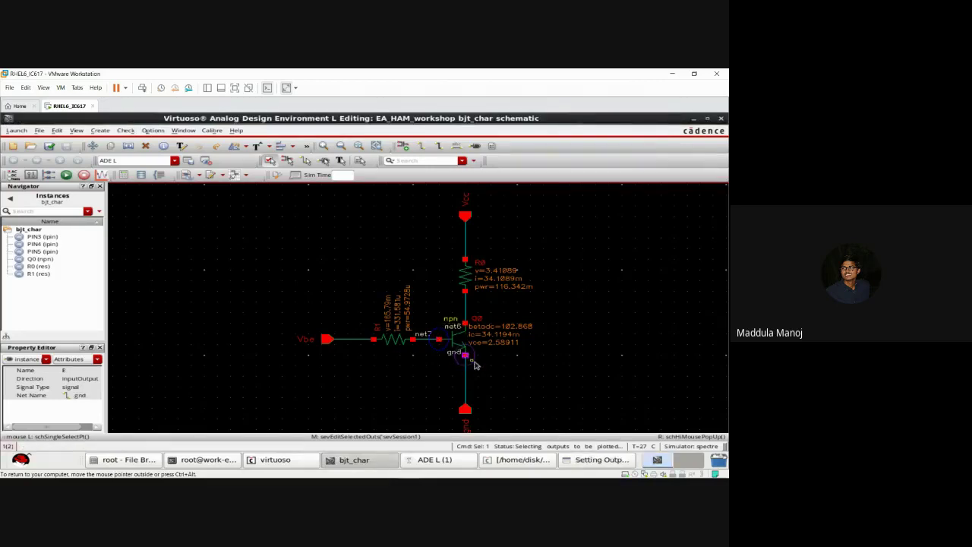
left_click(600, 460)
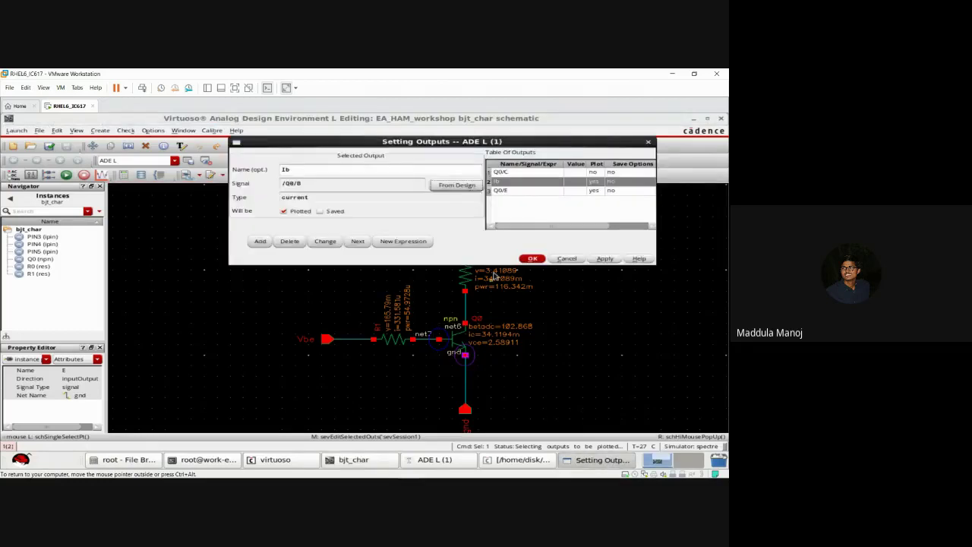
Step: Delete the Q0/E and Q0/C output rows, confirm, and return to ADE L
left_click(517, 192)
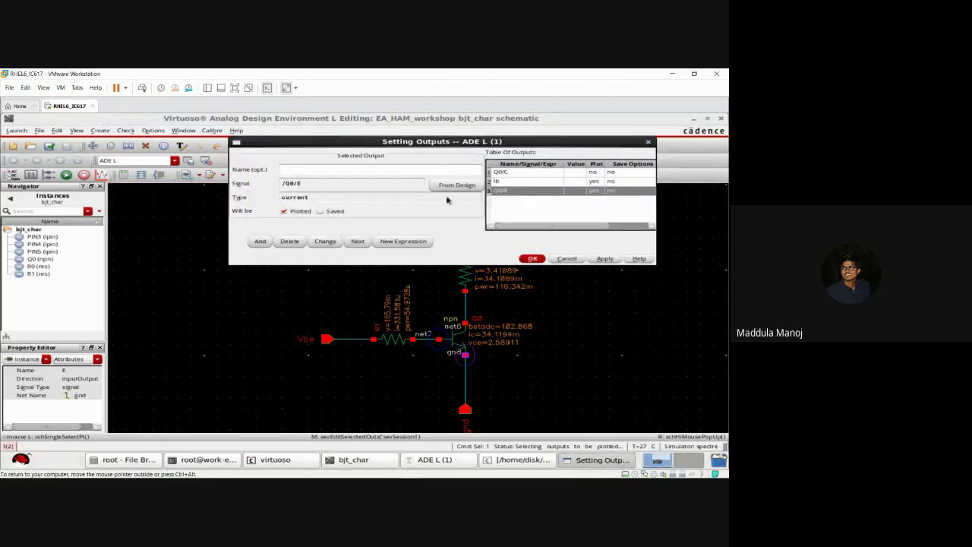
left_click(299, 241)
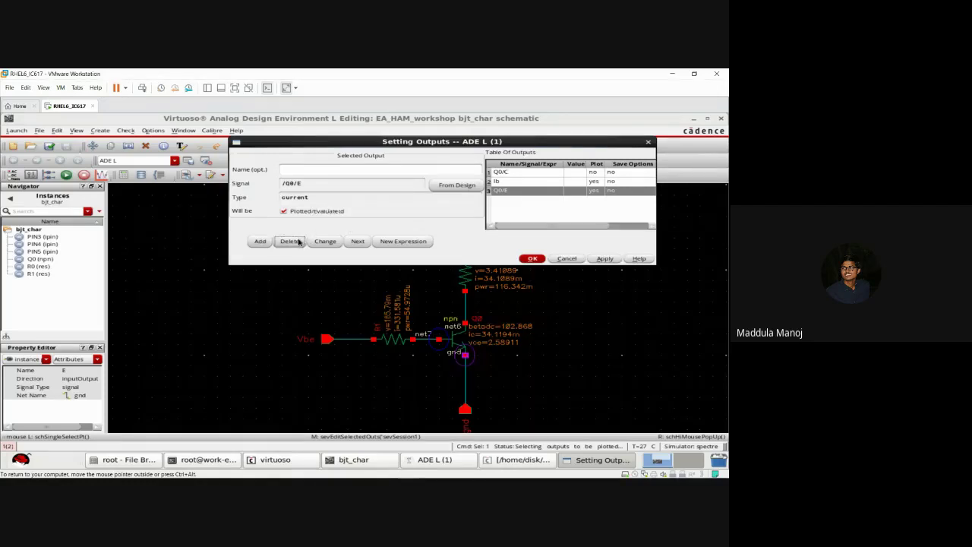
left_click(530, 175)
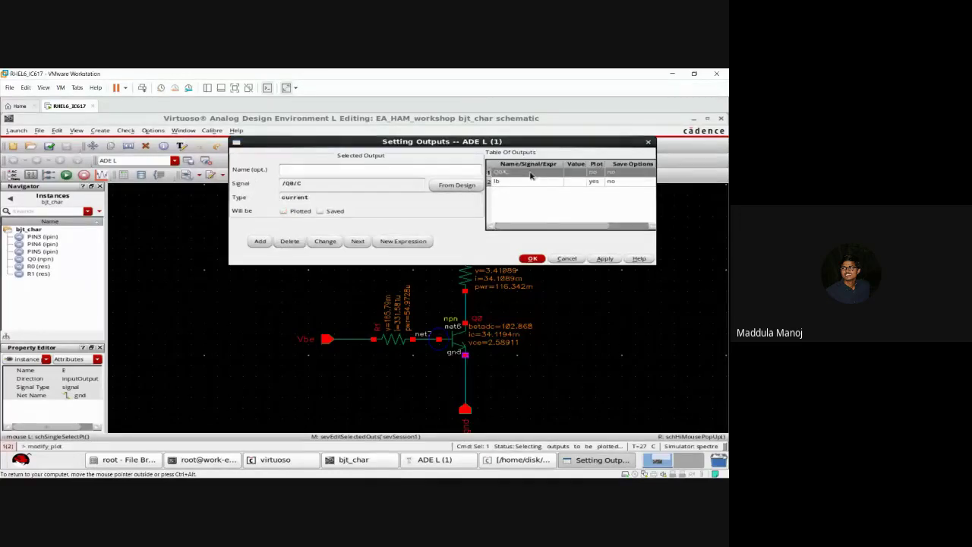
left_click(299, 242)
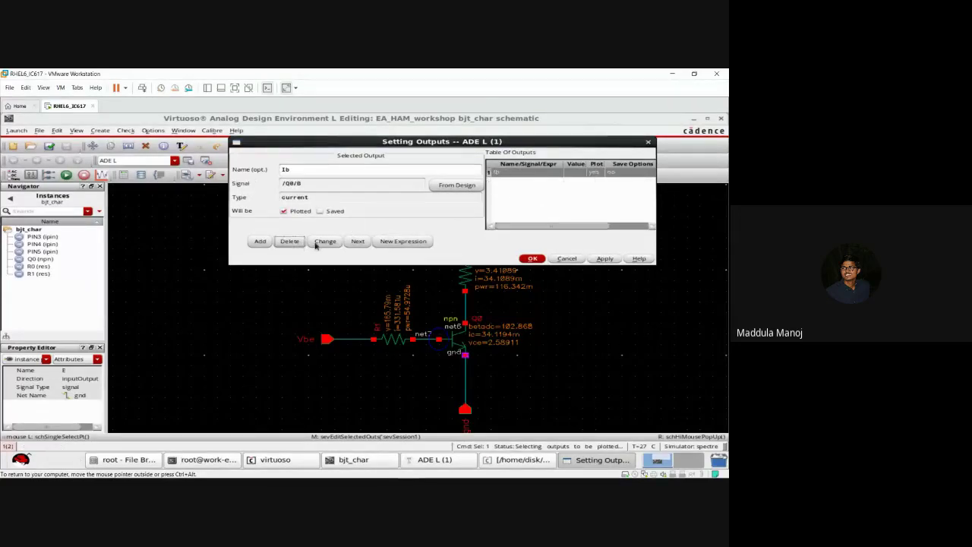
left_click(531, 259)
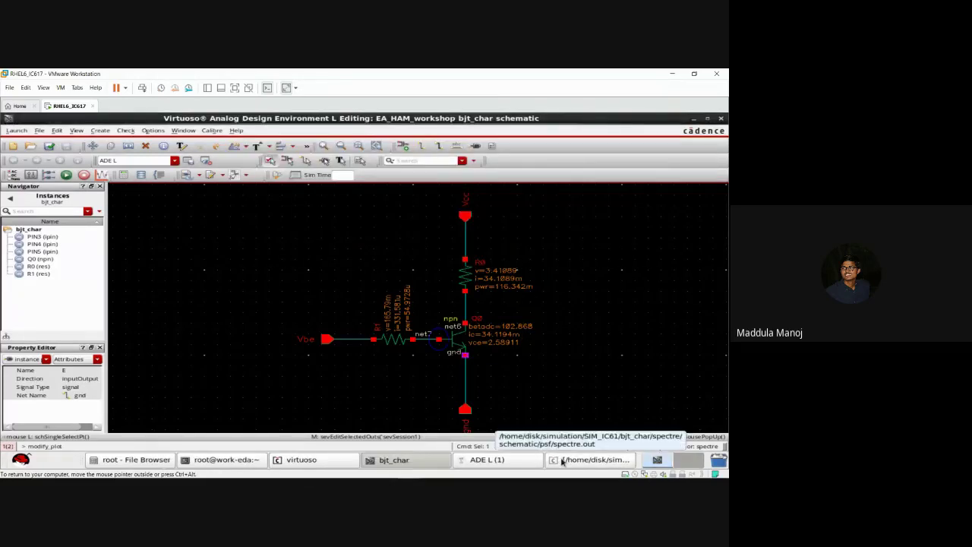
left_click(524, 465)
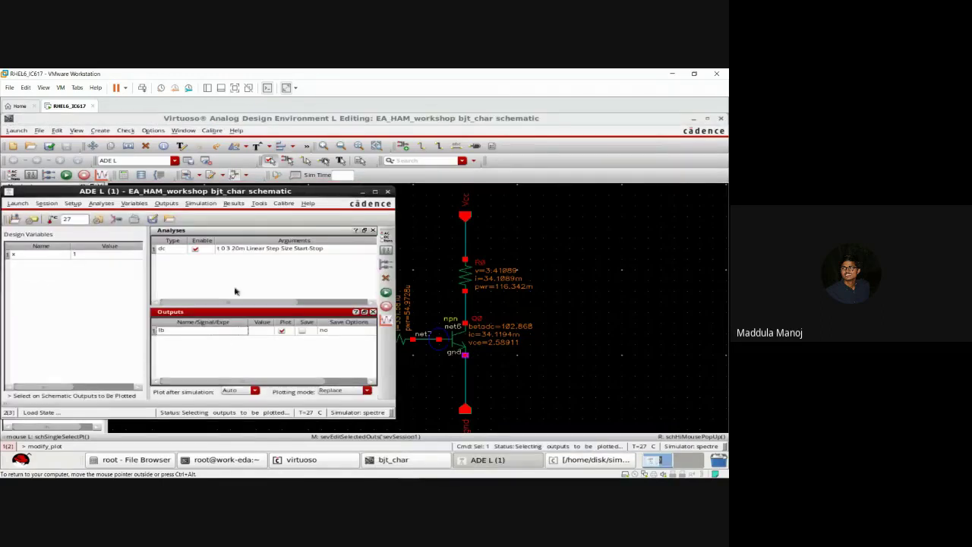
double_click(224, 335)
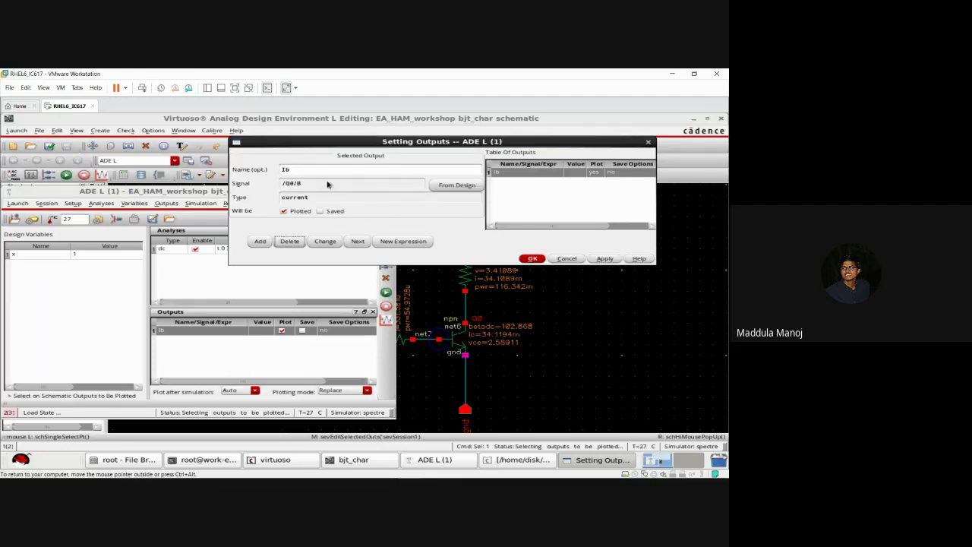
left_click(532, 259)
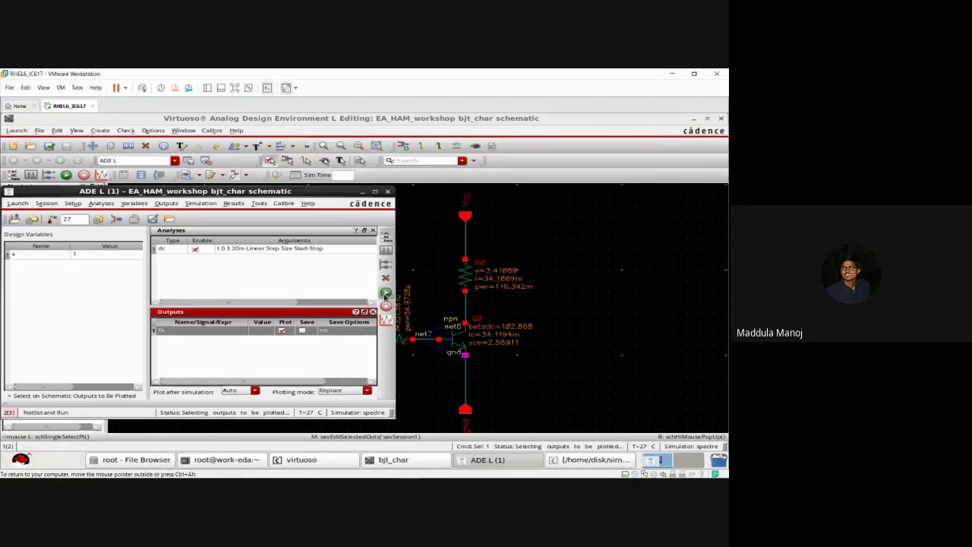
Step: Run the DC sweep to plot the /Q0/B base current, then close the waveform viewer
left_click(385, 295)
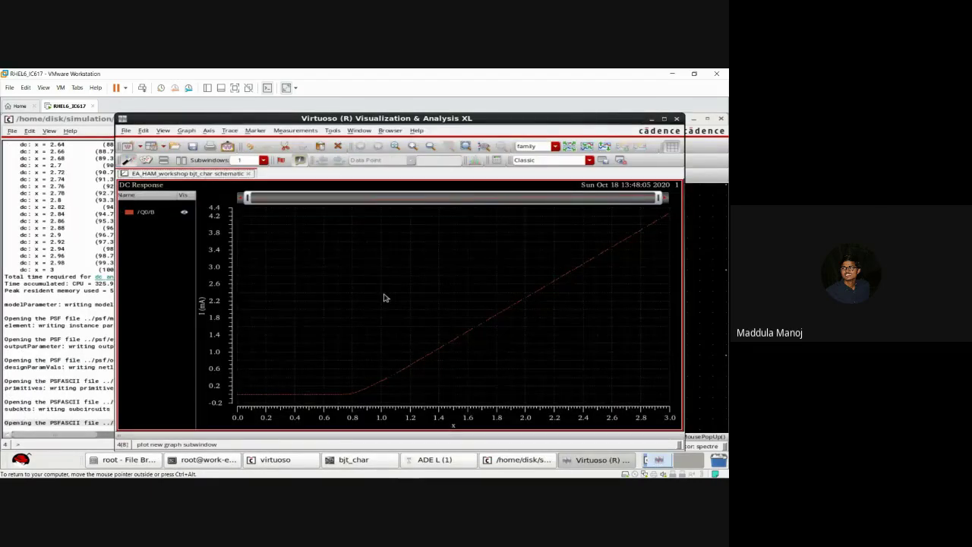
left_click(677, 119)
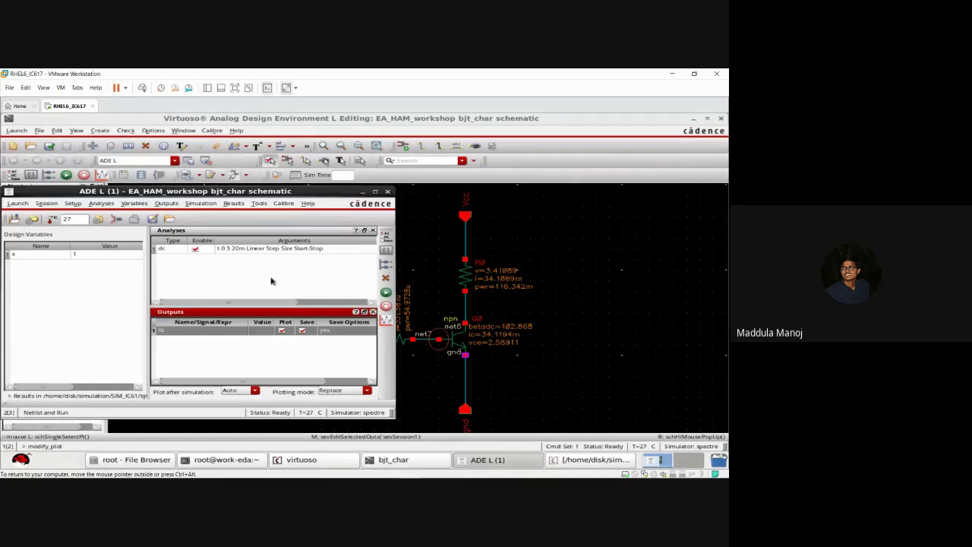
Step: Delete the Ib output so the ADE L outputs list is empty
left_click(210, 355)
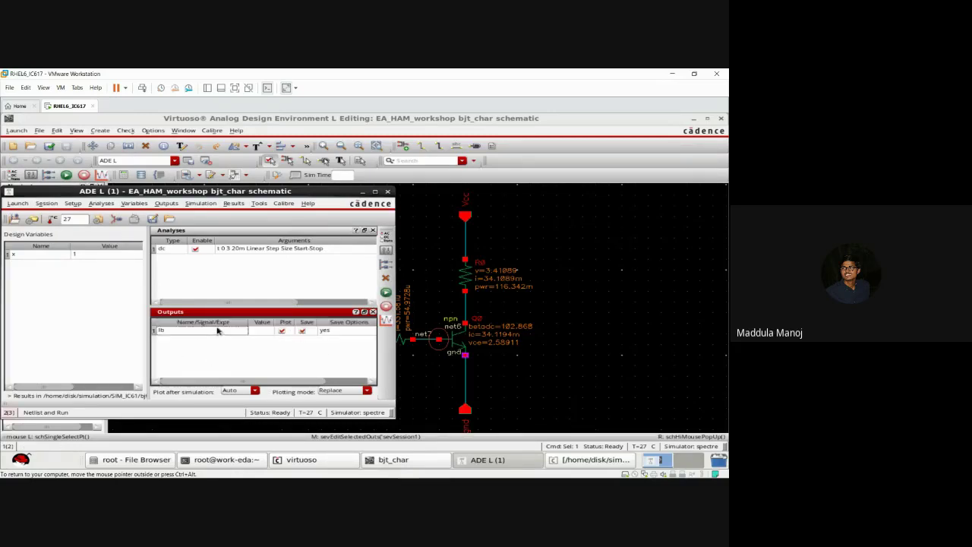
left_click(217, 331)
left_click(385, 279)
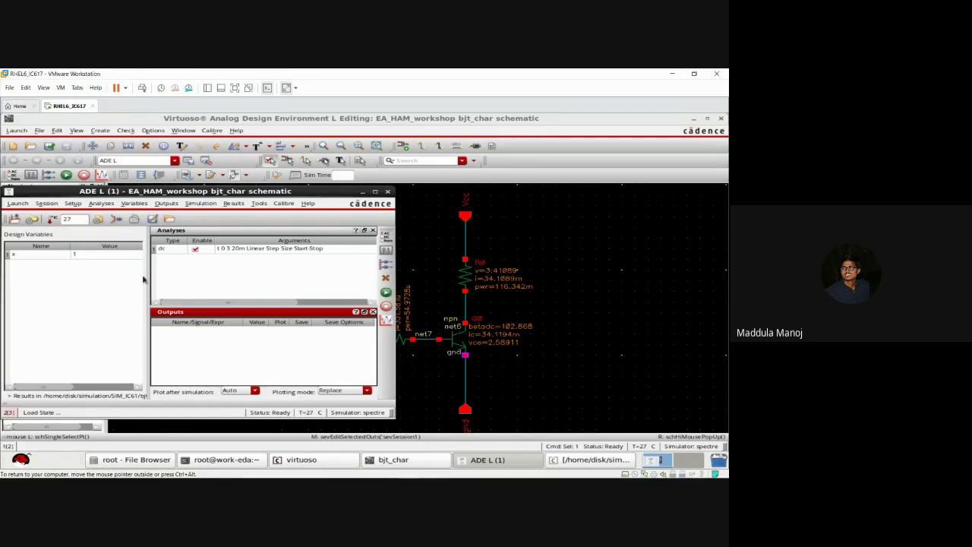
Step: In the stimuli setup, set the Vbe source's DC voltage to 1.5 V
left_click(117, 219)
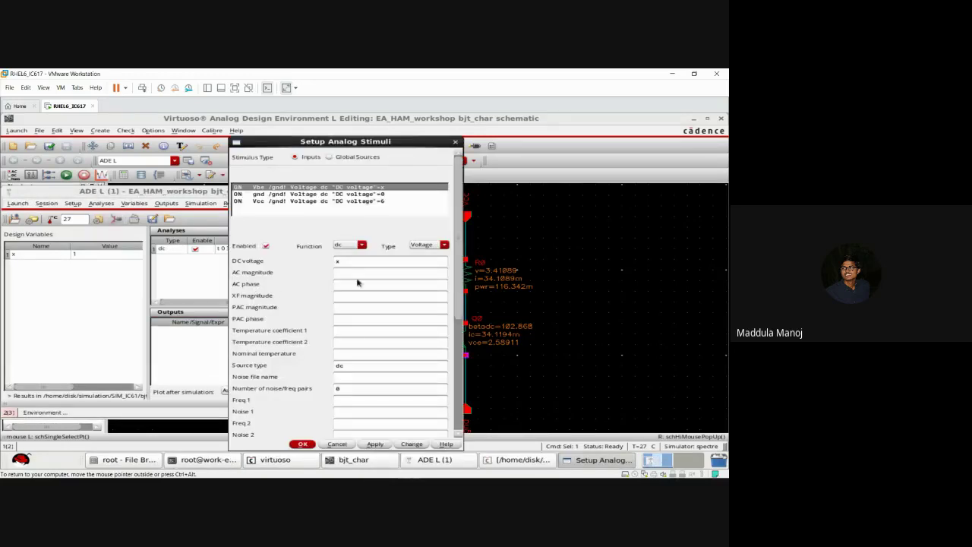
left_click(351, 263)
key("BackSpace")
type("1.")
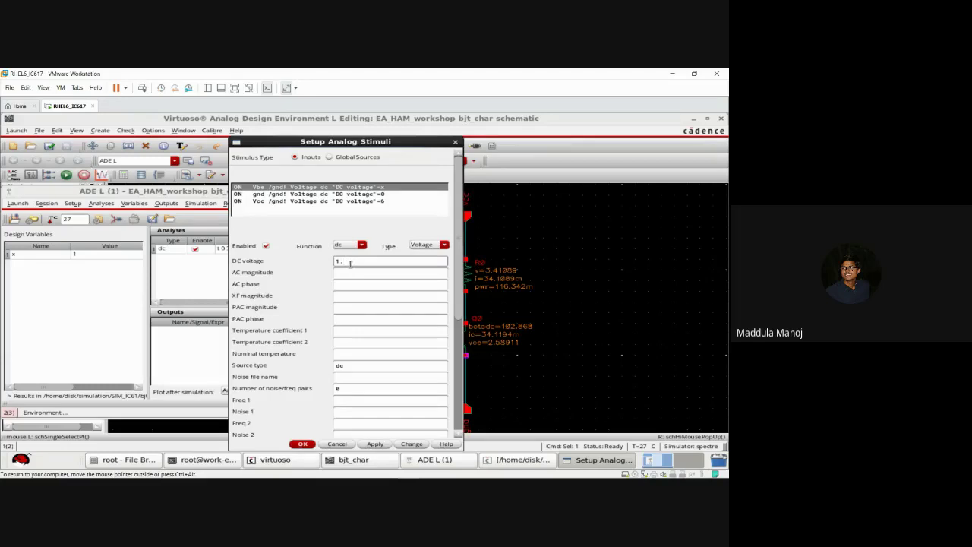
type("5")
left_click(377, 444)
Step: Change the Vcc source's DC voltage from 6 to the variable x
left_click(382, 201)
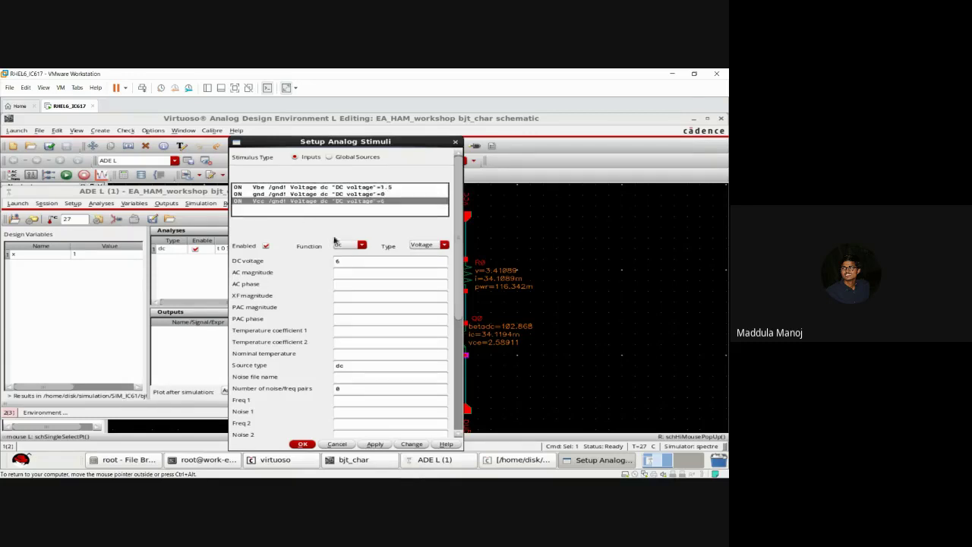
left_click(351, 262)
key("BackSpace")
type("x")
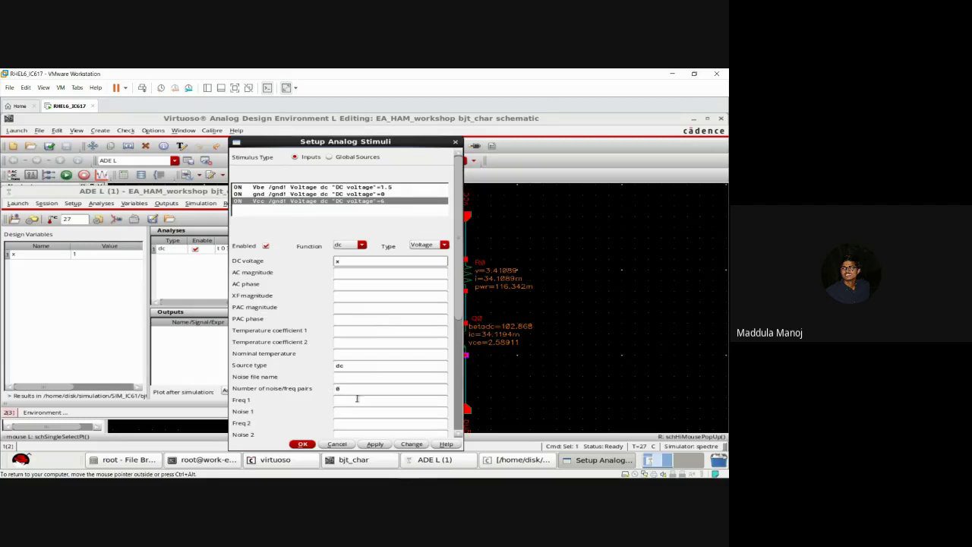
left_click(375, 444)
left_click(307, 445)
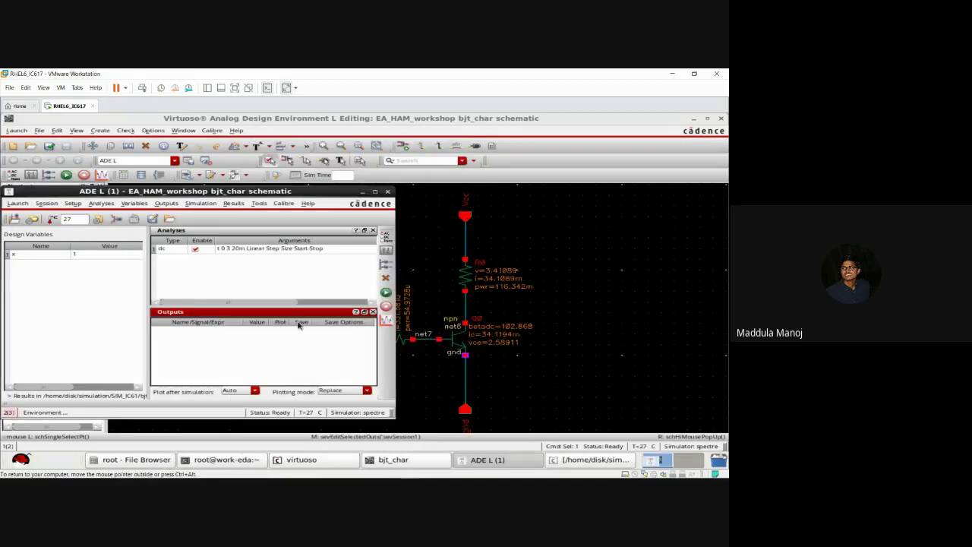
Step: Set the DC sweep of x to stop at 6 with a 0.05 step size
double_click(298, 252)
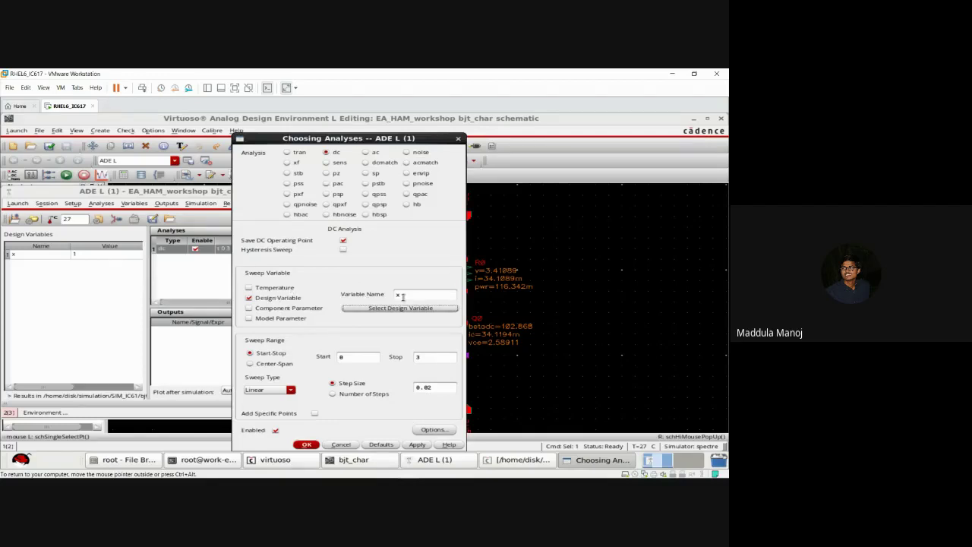
left_click(426, 356)
key("BackSpace")
type("6")
left_click(439, 387)
key("BackSpace")
type("5")
left_click(309, 444)
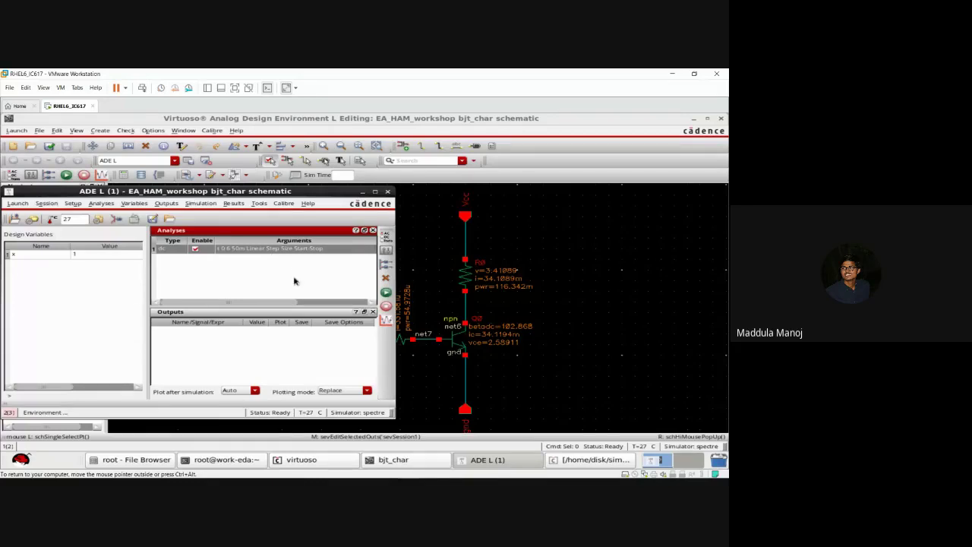
Step: Change design variable x's value from 1 to 6
double_click(103, 258)
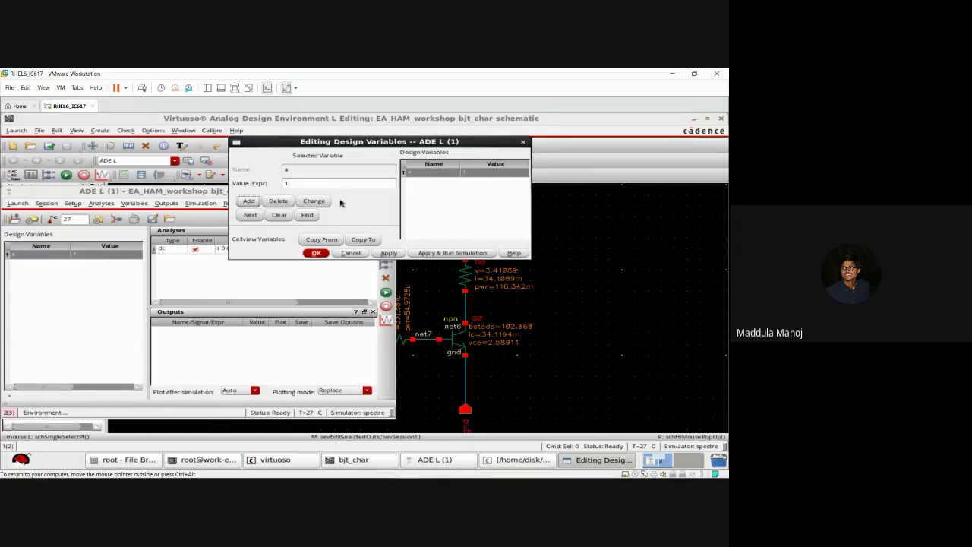
left_click(332, 184)
key("BackSpace")
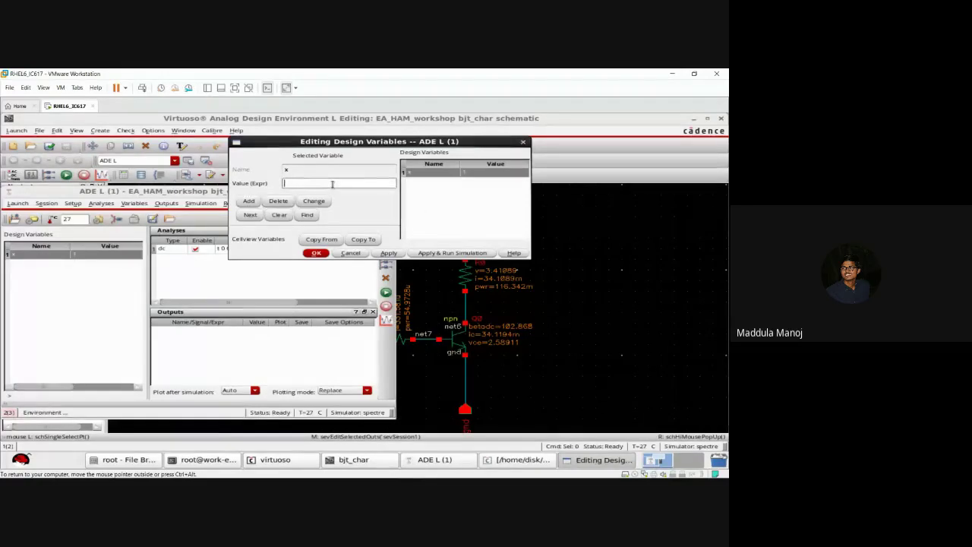
type("3")
key("BackSpace")
type("6")
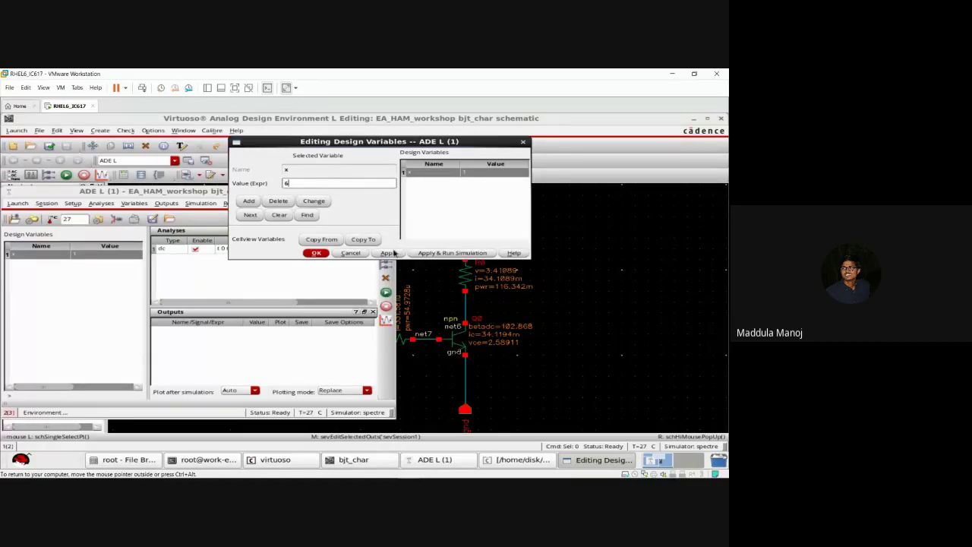
left_click(394, 253)
left_click(321, 254)
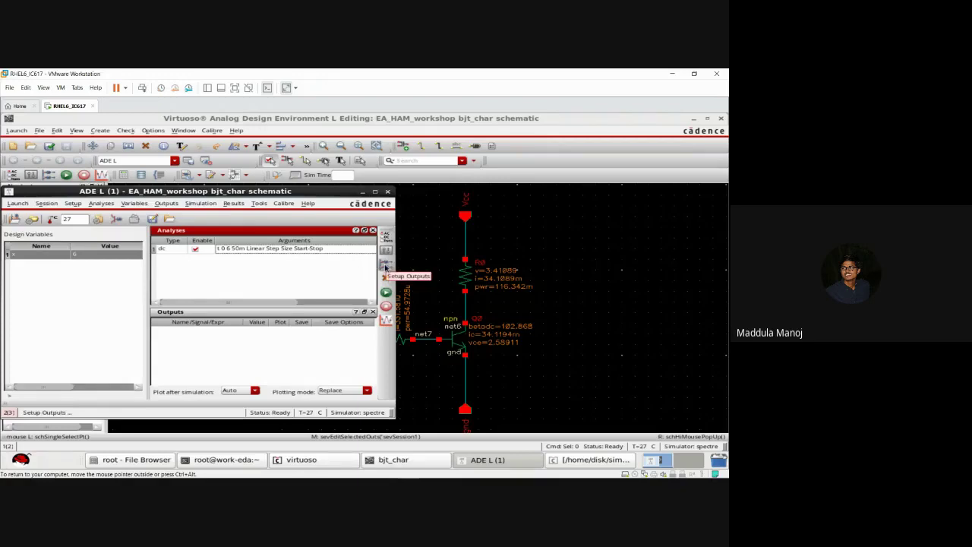
Step: Pick the Q0 collector current from the schematic and name that output Ic
left_click(386, 266)
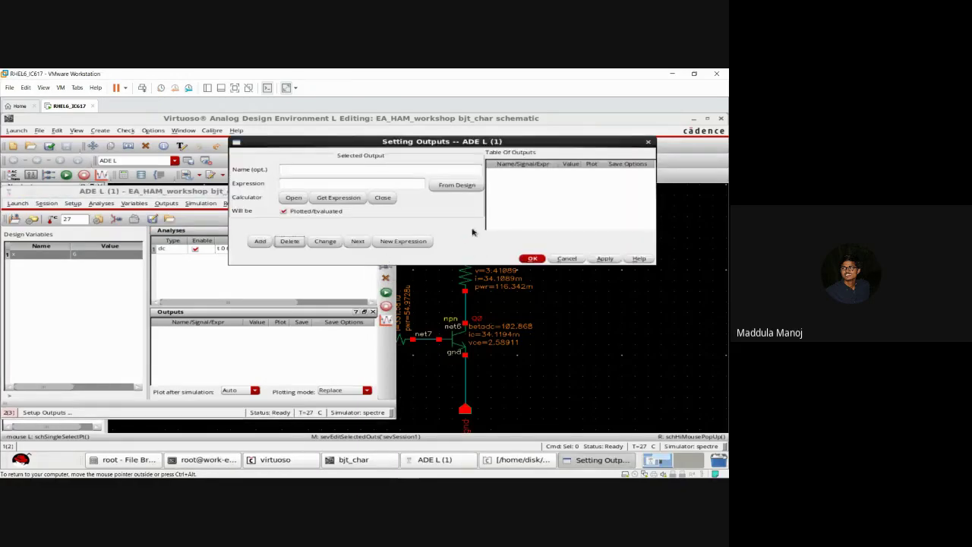
left_click(456, 186)
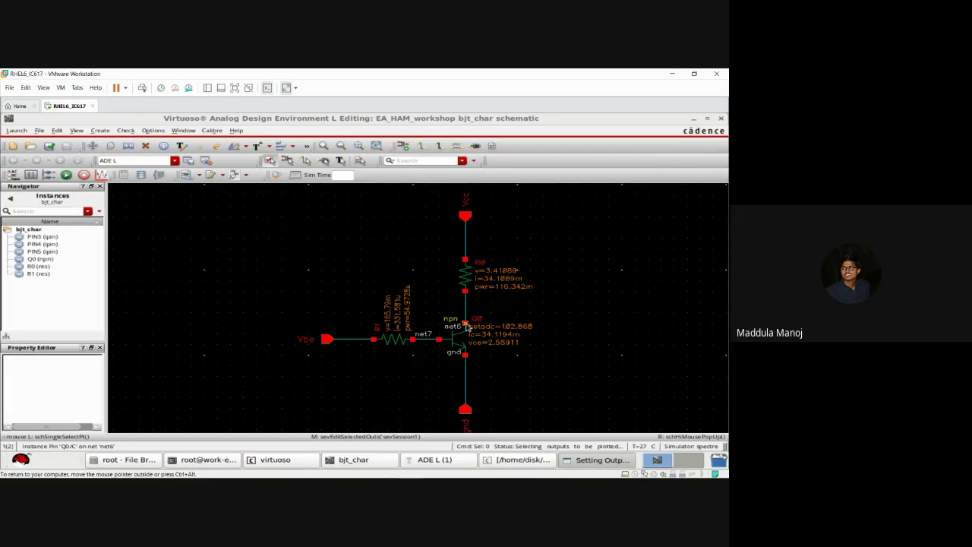
left_click(465, 325)
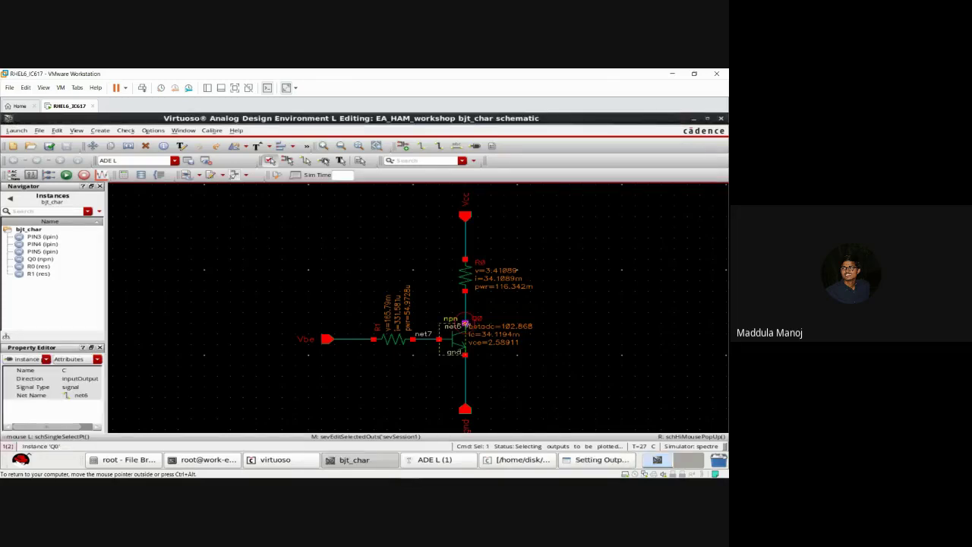
left_click(581, 459)
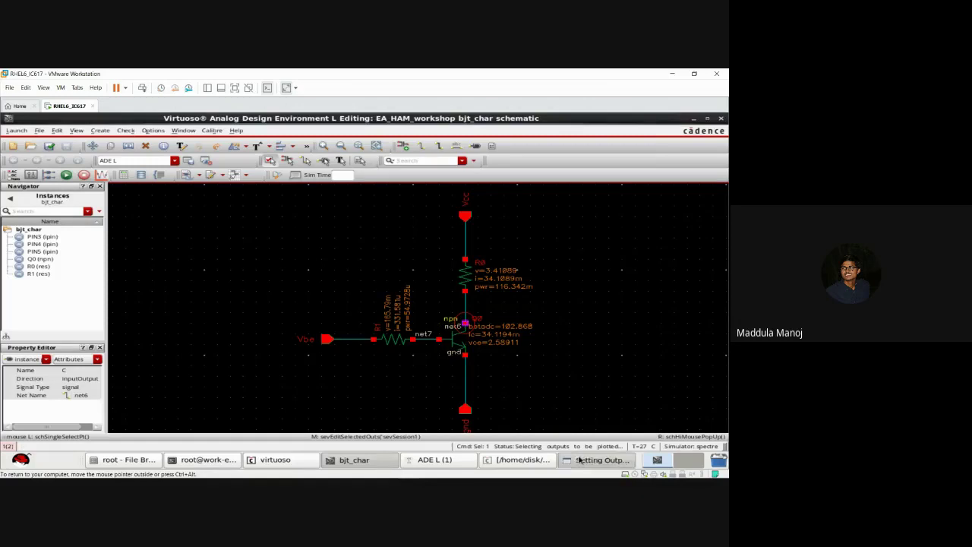
left_click(530, 172)
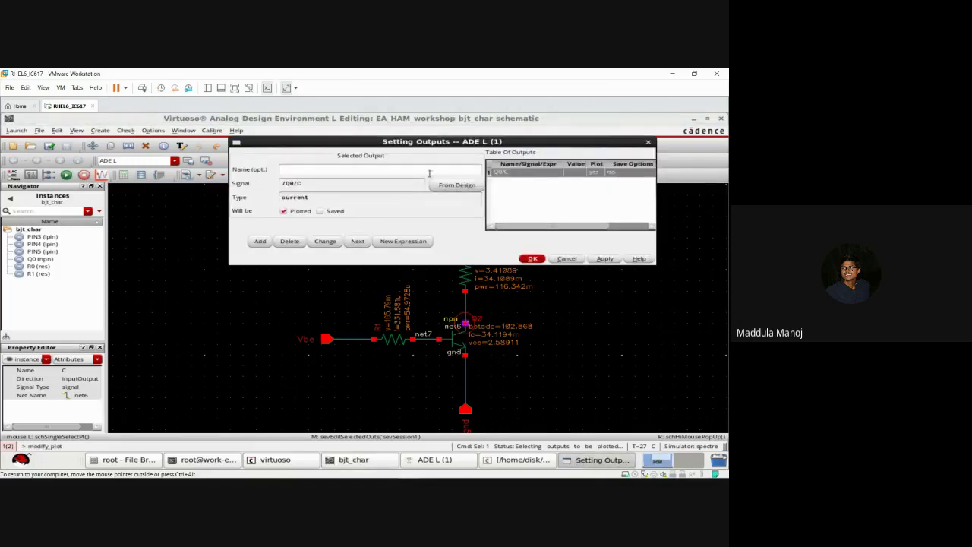
type("Ic")
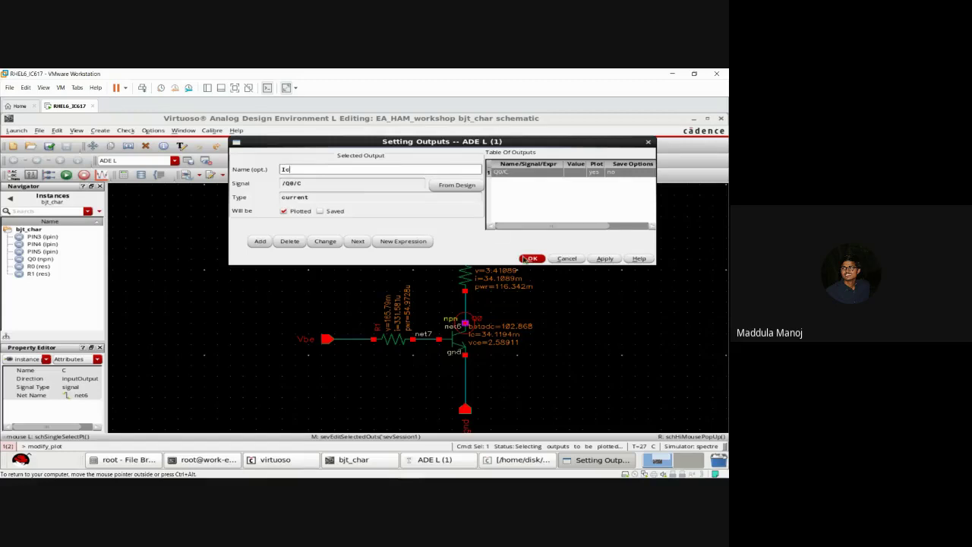
left_click(531, 258)
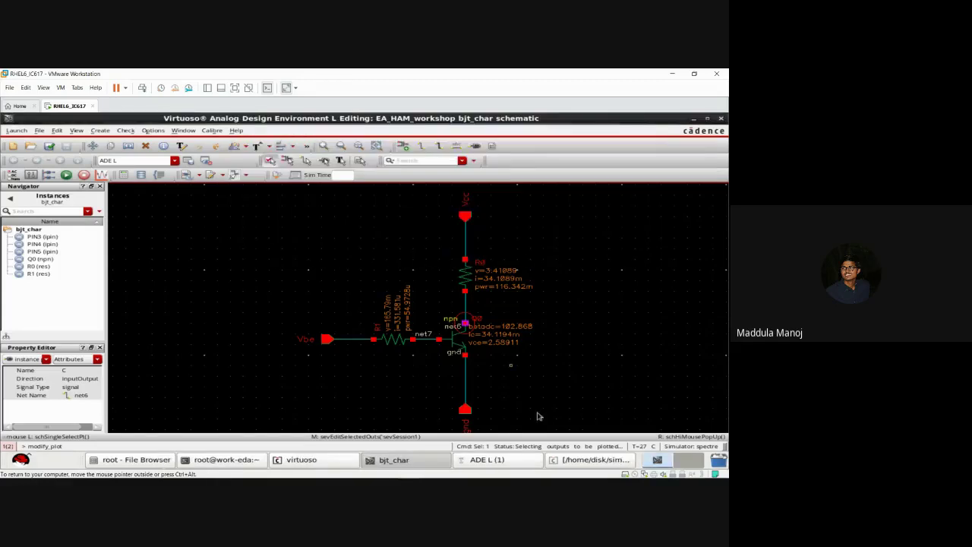
key("Escape")
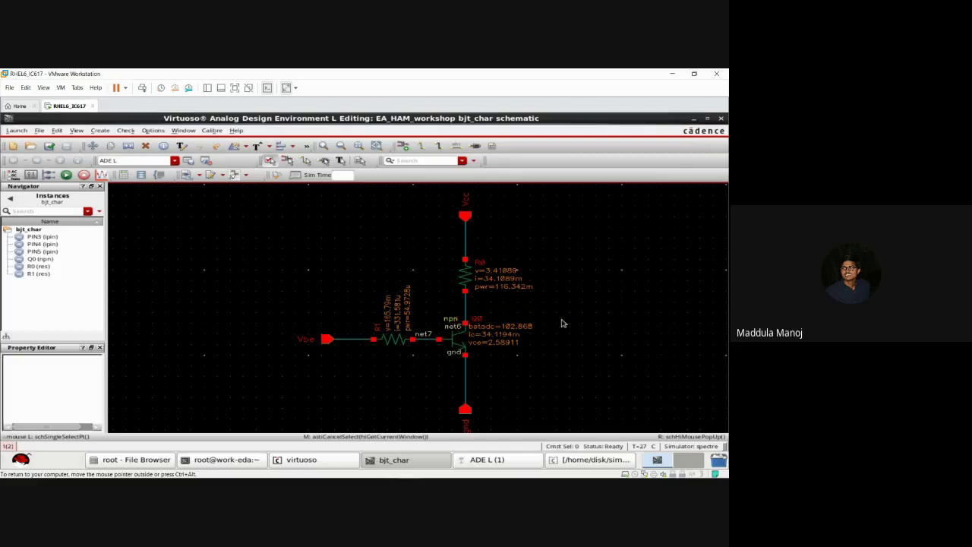
left_click(487, 460)
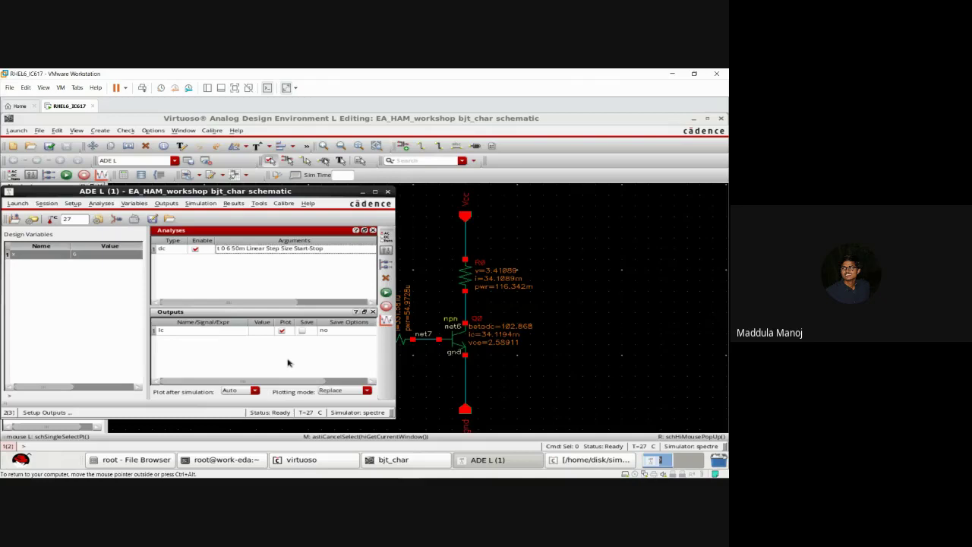
left_click(388, 295)
left_click(118, 219)
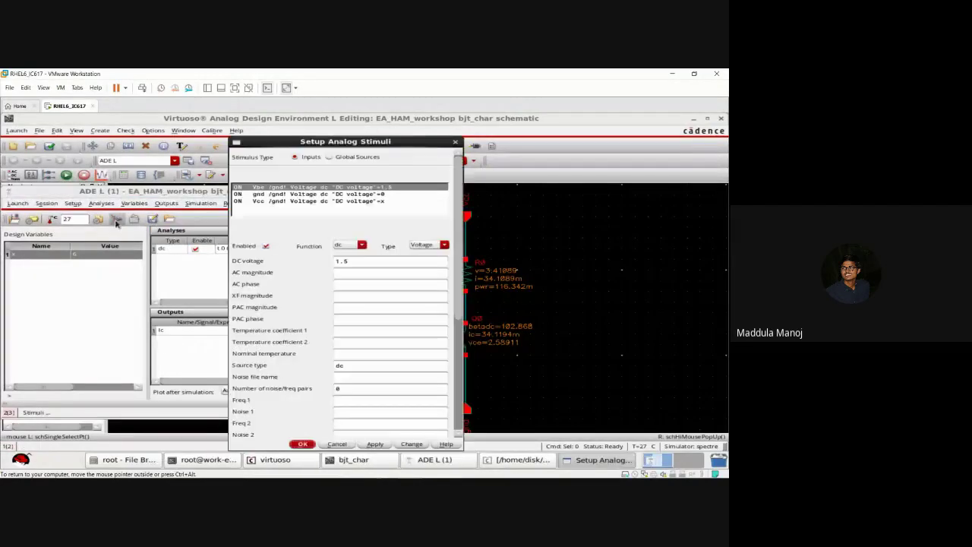
left_click(332, 194)
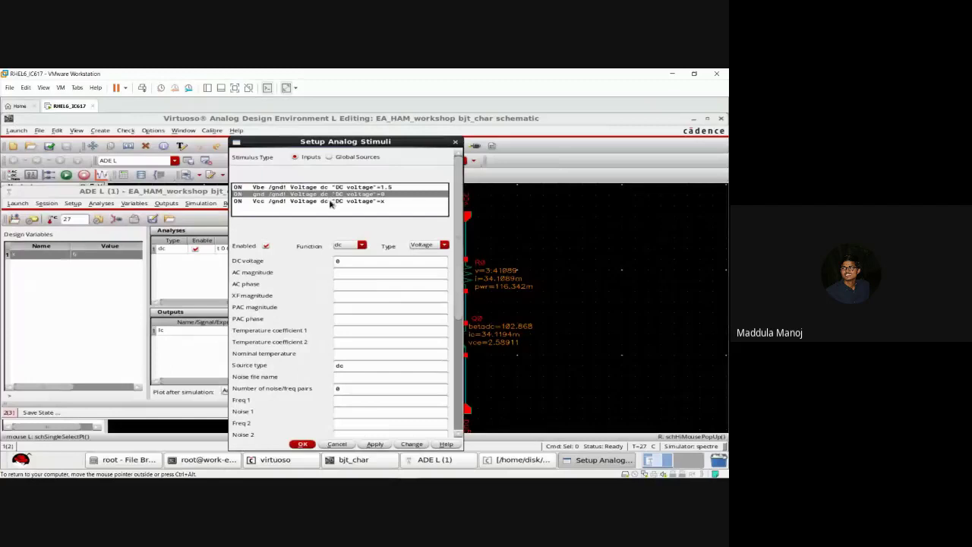
left_click(332, 201)
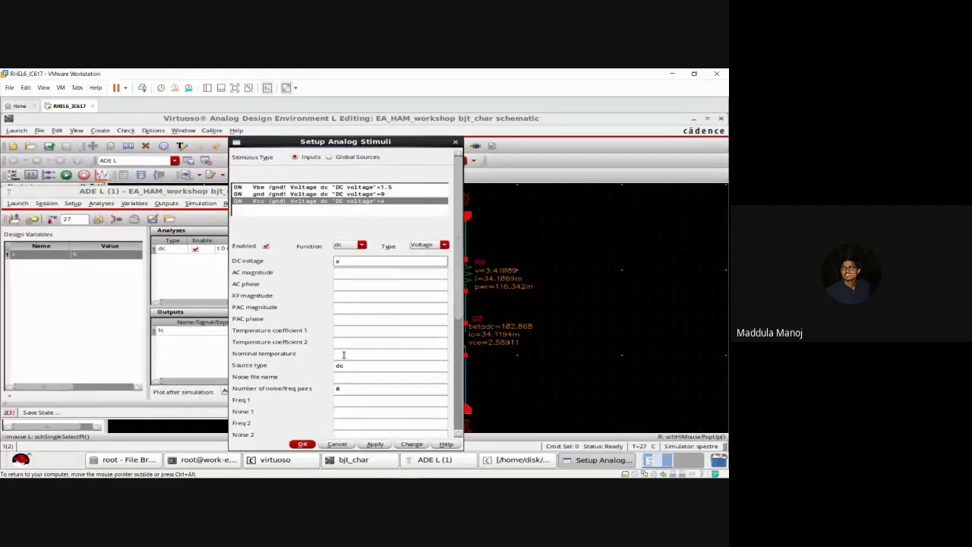
left_click(303, 443)
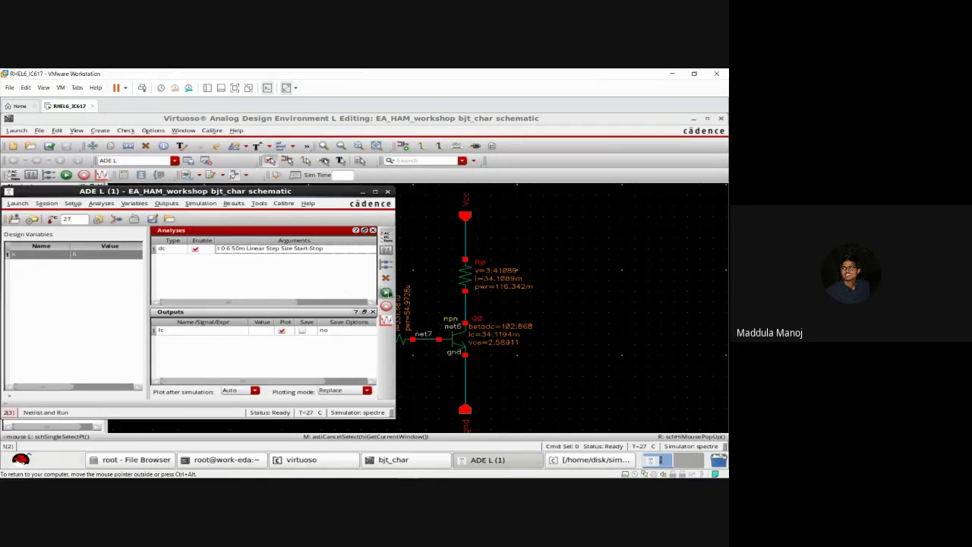
Step: Run the 0 to 6 sweep, read the /Q0/C current near x = 1.0, then close the plot
left_click(387, 293)
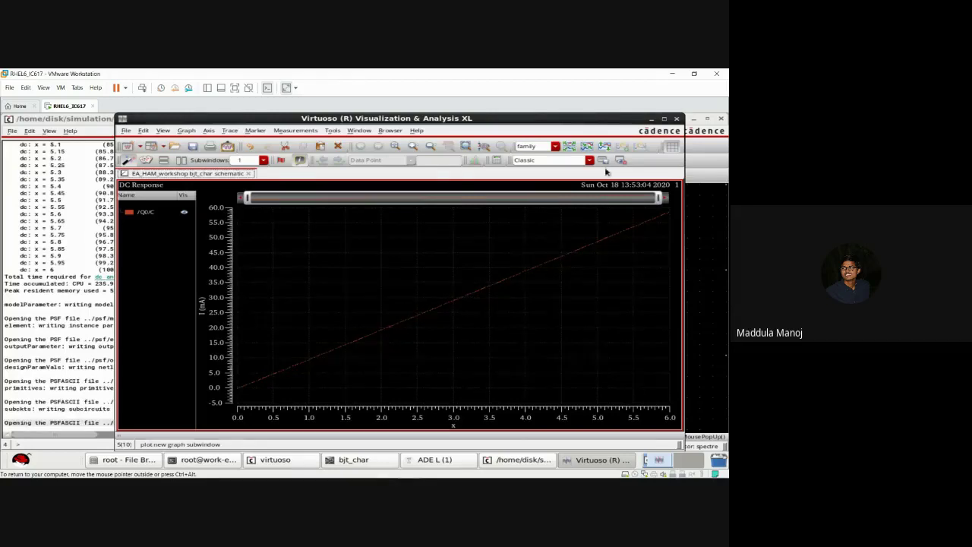
left_click(664, 120)
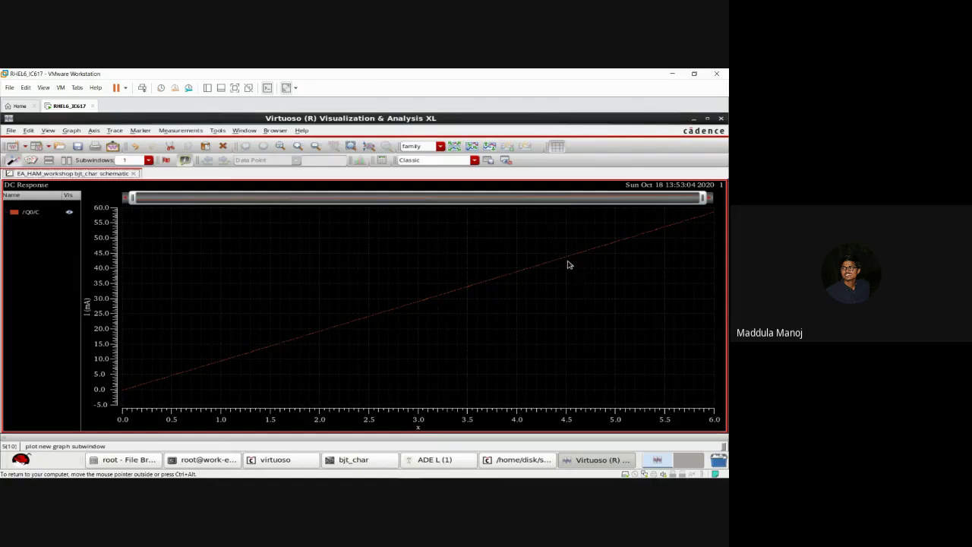
left_click(223, 364)
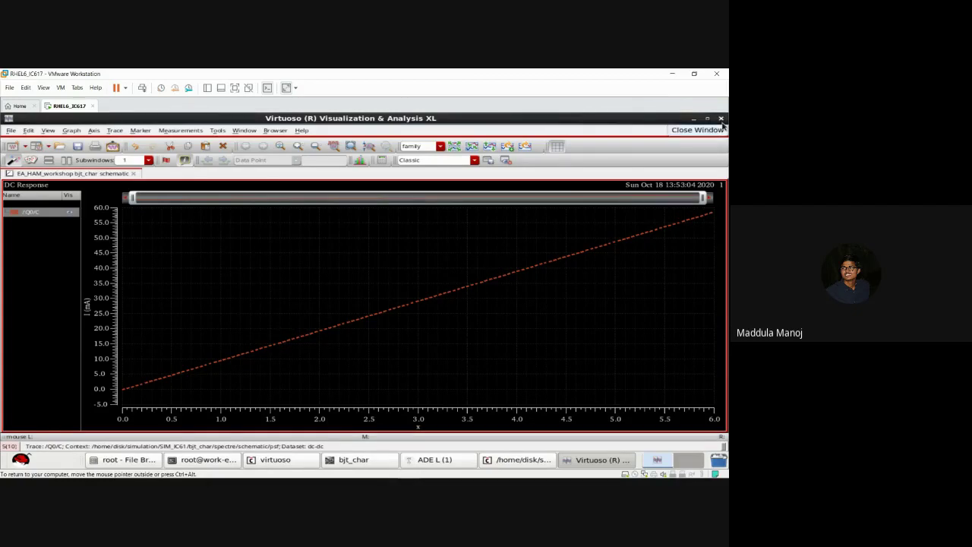
left_click(721, 120)
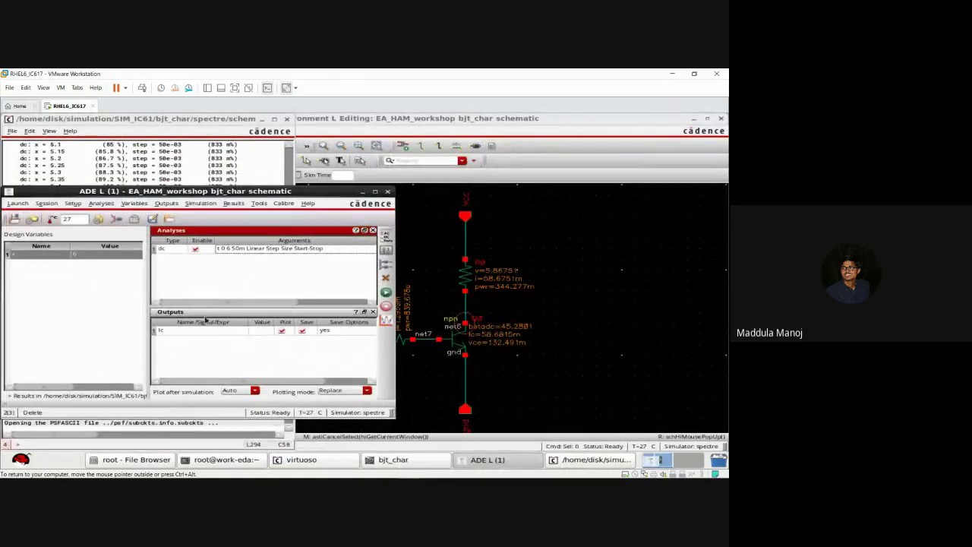
Step: Change the dc sweep of x to start at -2 and stop at 12
double_click(224, 251)
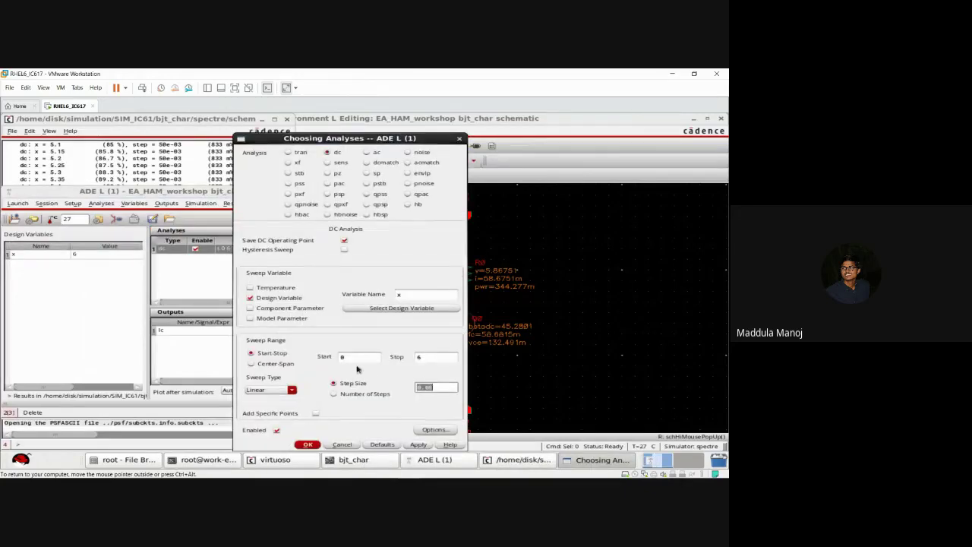
left_click(354, 360)
key("BackSpace")
type("-2")
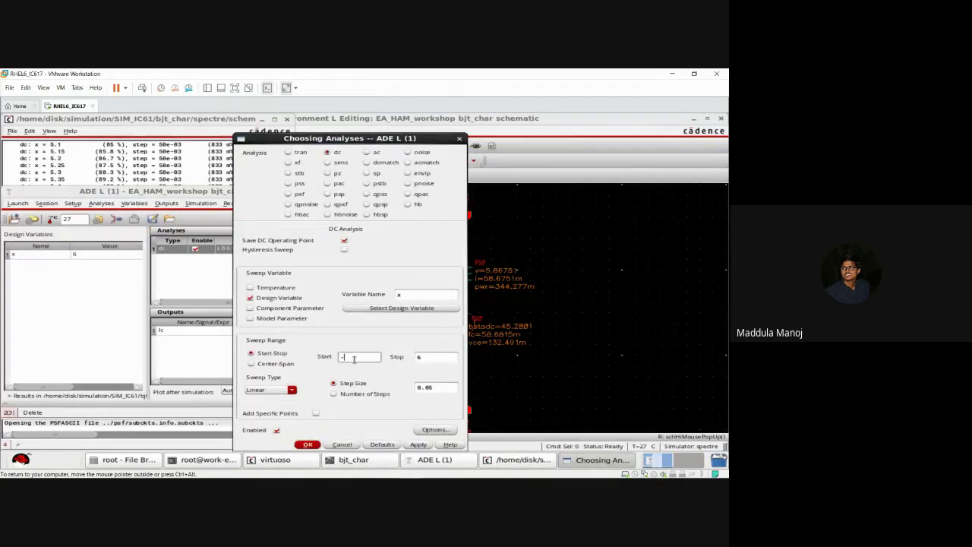
left_click(433, 357)
key("BackSpace")
type("12")
left_click(416, 446)
left_click(307, 445)
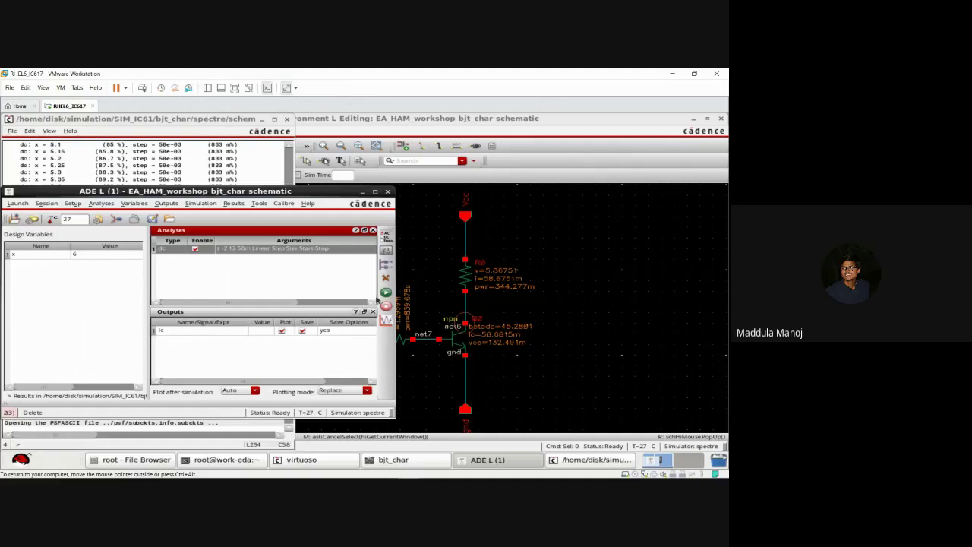
Step: Run the -2 to 12 sweep, inspect Ic rising to about 118 mA, then close the plot
left_click(385, 293)
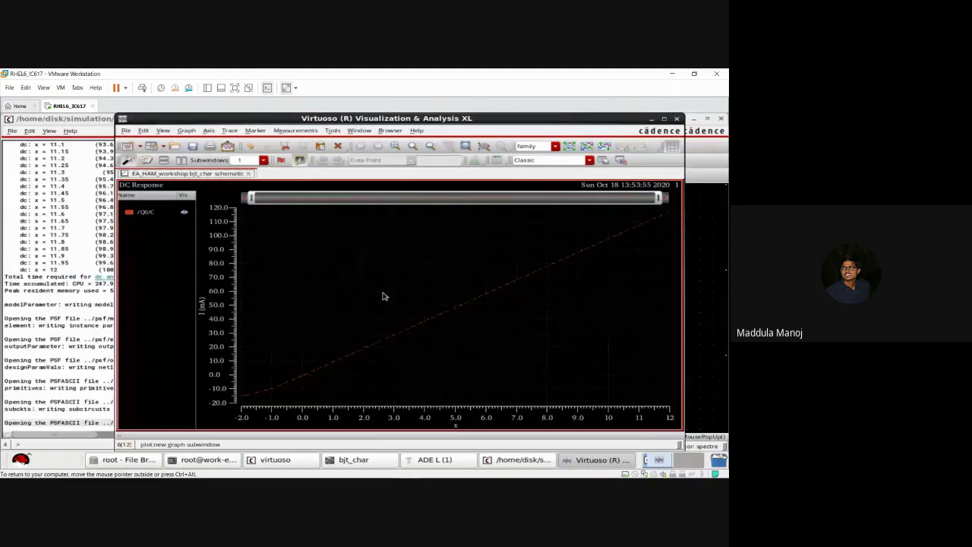
left_click(663, 120)
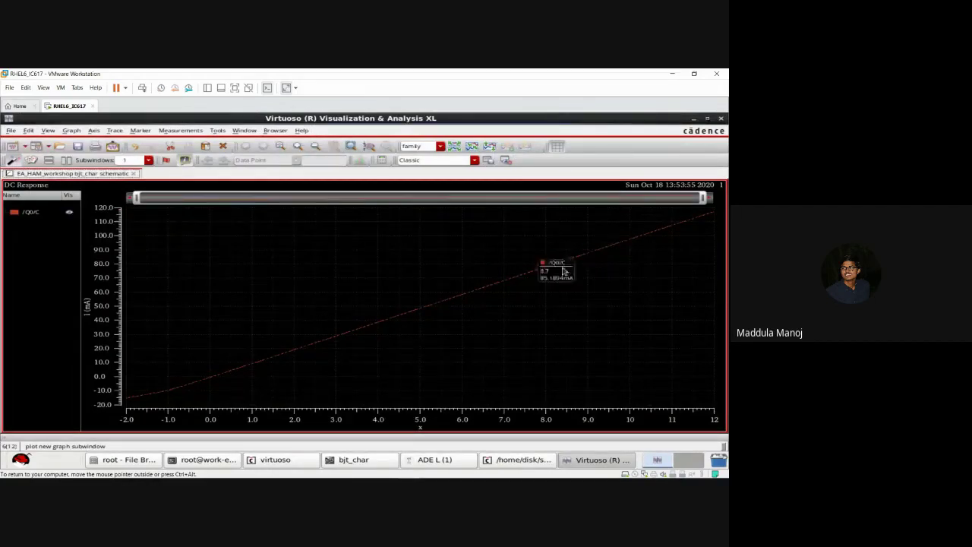
mouse_move(560, 267)
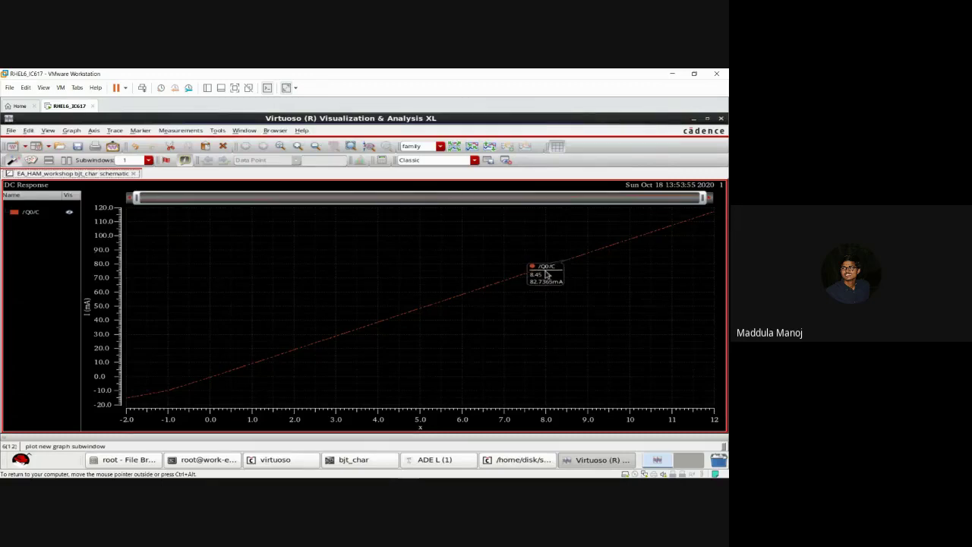
mouse_move(358, 335)
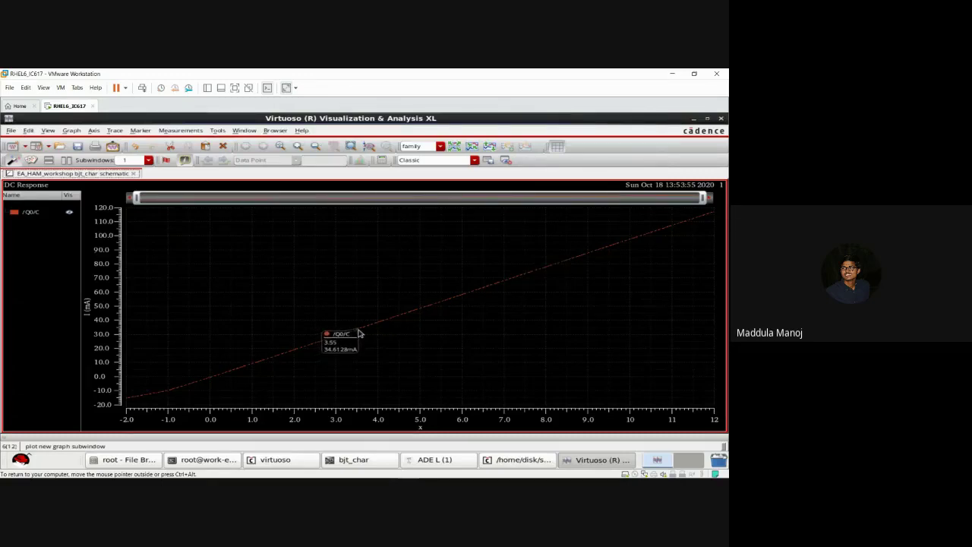
left_click(721, 120)
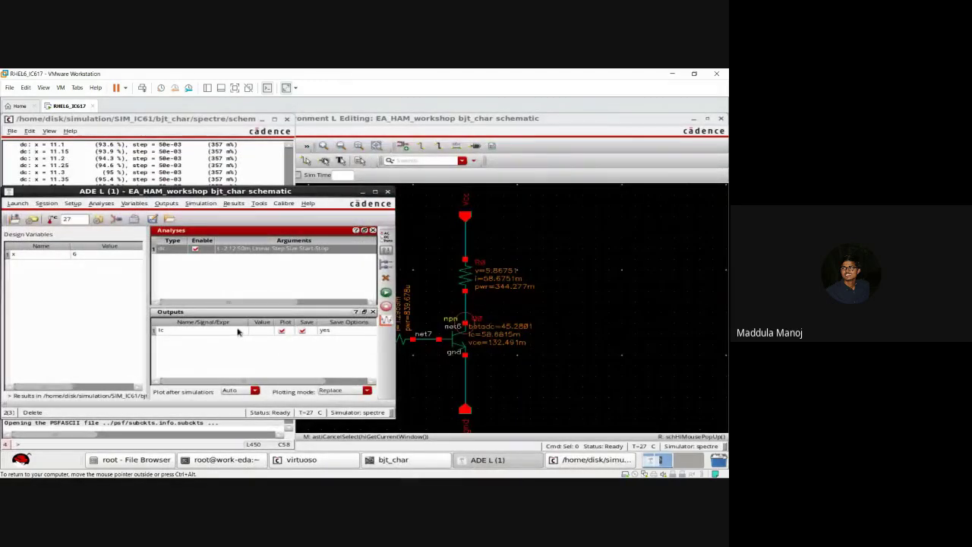
left_click(237, 331)
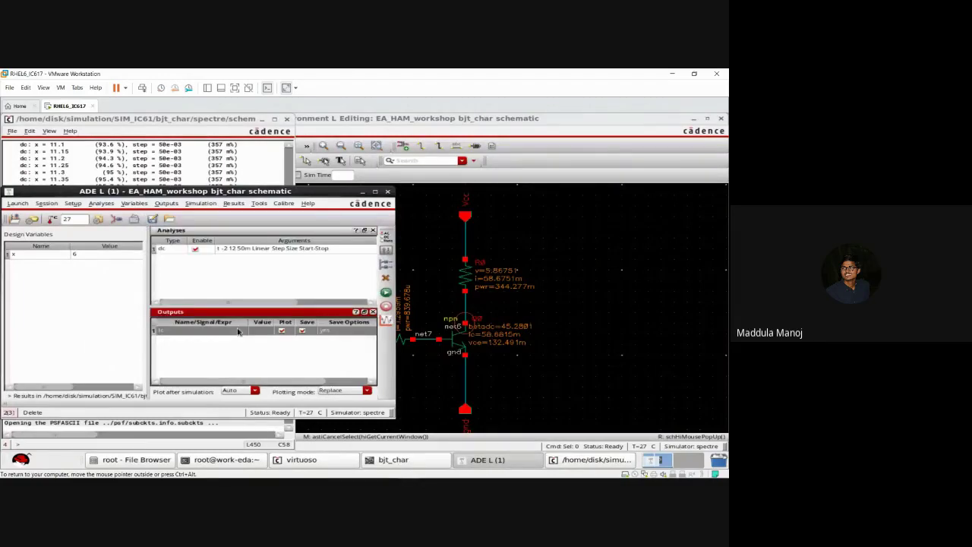
left_click(120, 220)
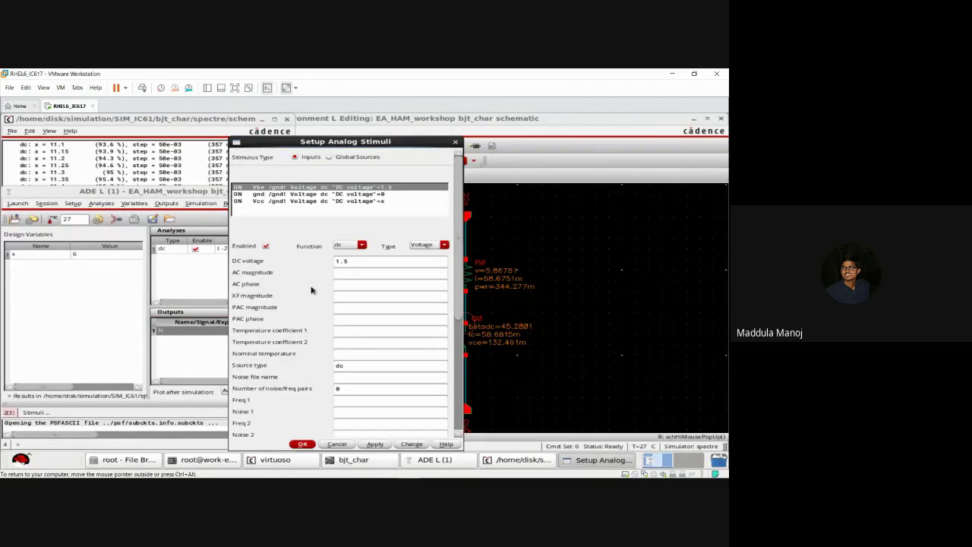
left_click(370, 263)
left_click(302, 444)
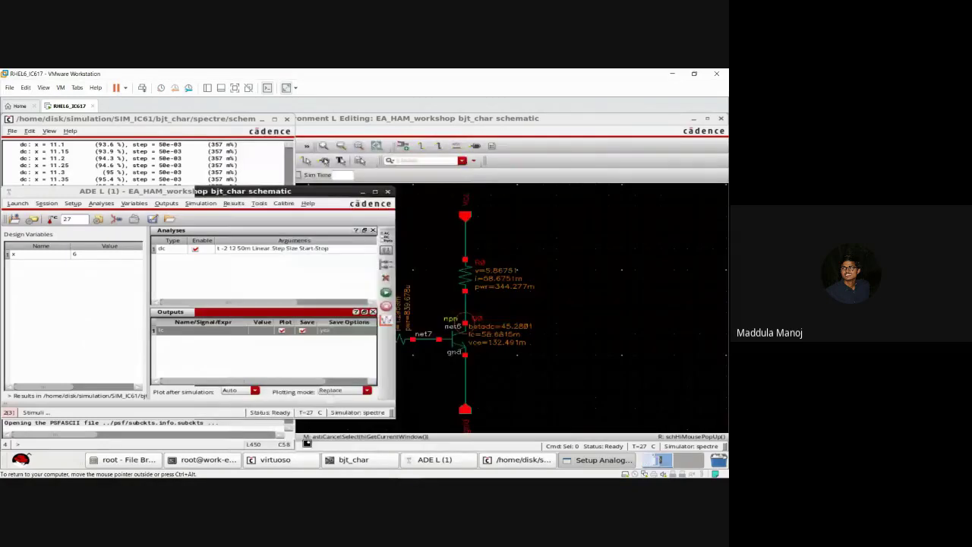
Step: Show DC node voltages (6, 132.491m, 852.05m, 1.5) on the bjt_char schematic, then bring ADE L back
left_click(363, 191)
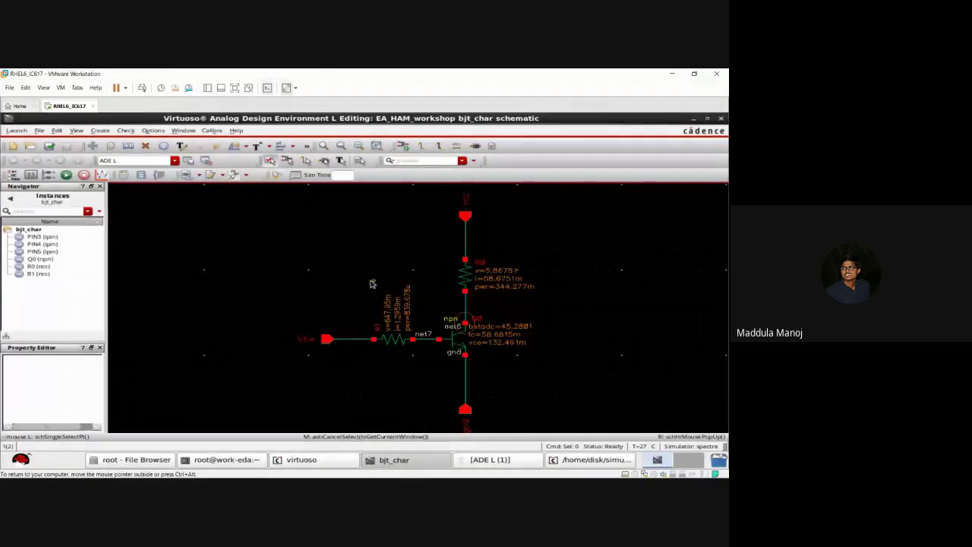
left_click(198, 176)
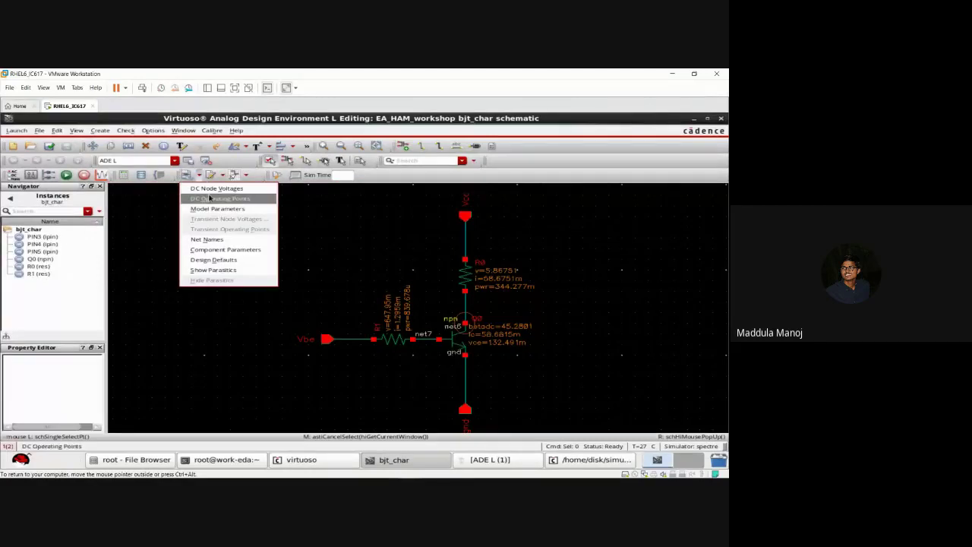
left_click(222, 189)
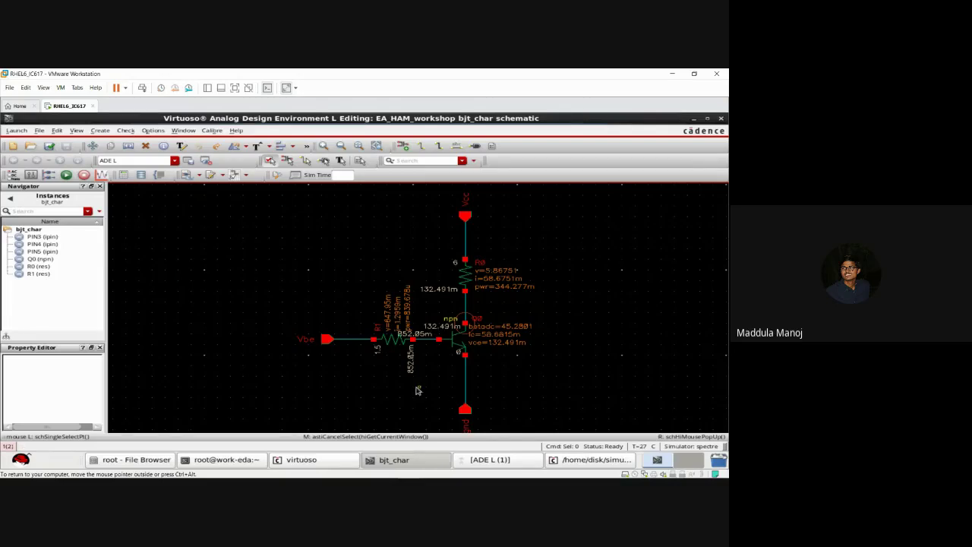
left_click(533, 464)
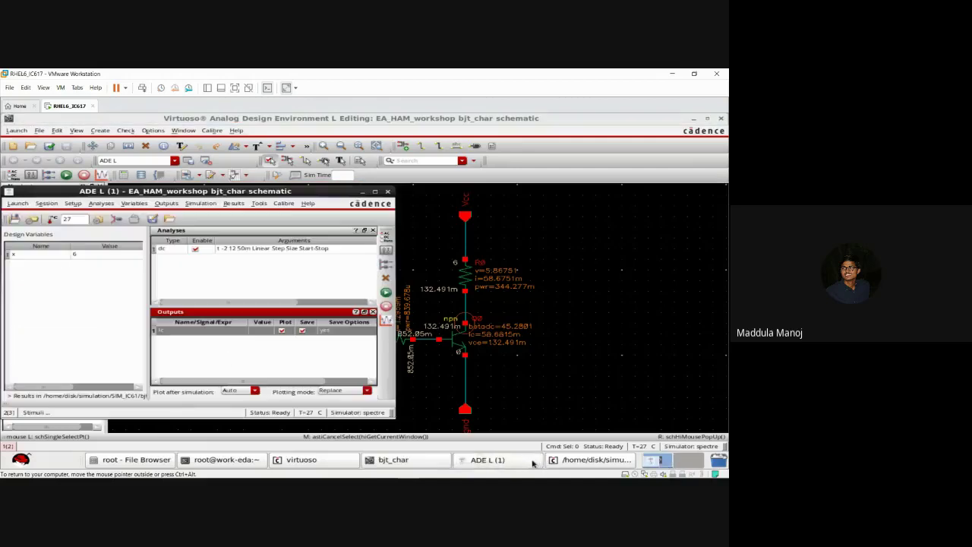
Step: In the Stimuli form, replace Vbe's 1.5 V DC value with 0.8 V and apply it
left_click(115, 221)
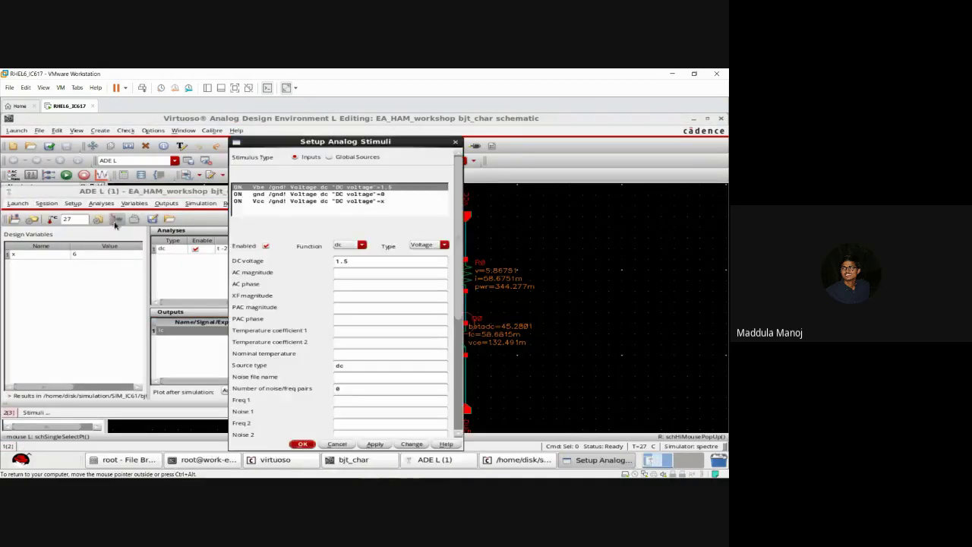
left_click(362, 262)
key("BackSpace")
key("BackSpace")
key("BackSpace")
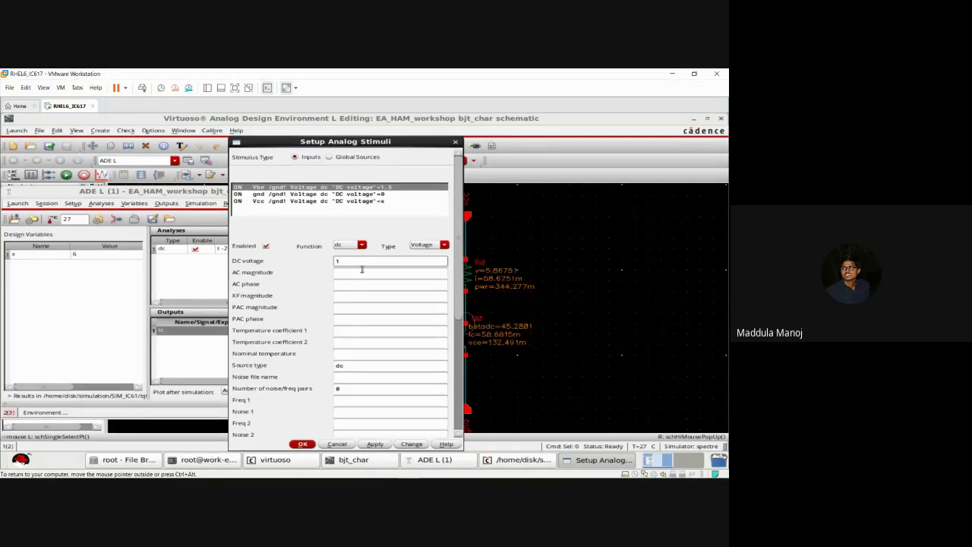
key("BackSpace")
type("0.8")
left_click(377, 445)
left_click(303, 444)
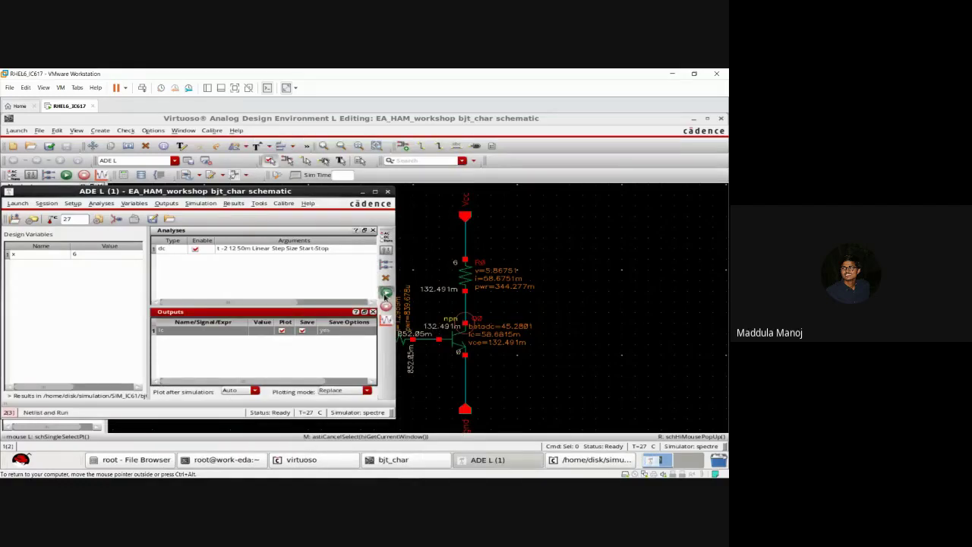
Step: Rerun at Vbe 0.8 V and check the /Q0/C curve saturating near 4.3 mA before closing the plot
left_click(385, 294)
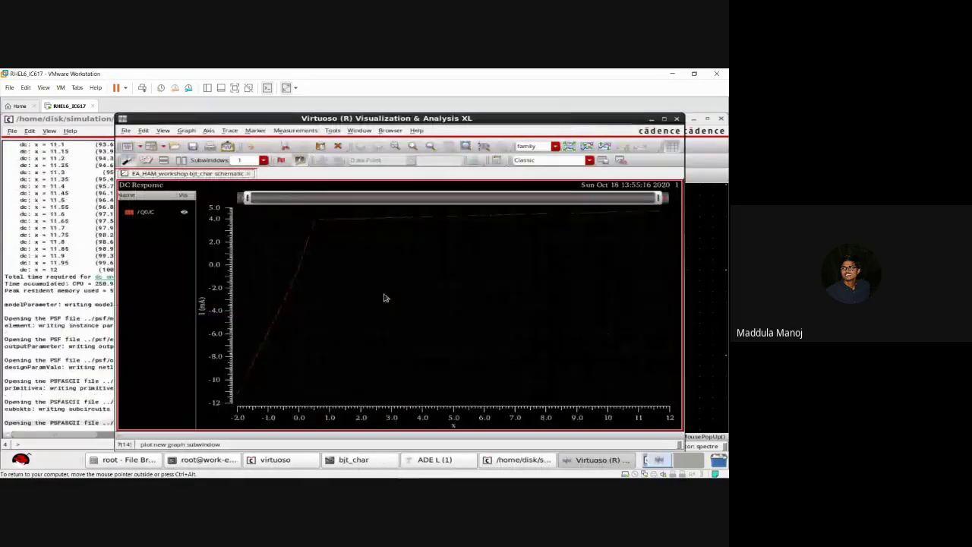
left_click(664, 121)
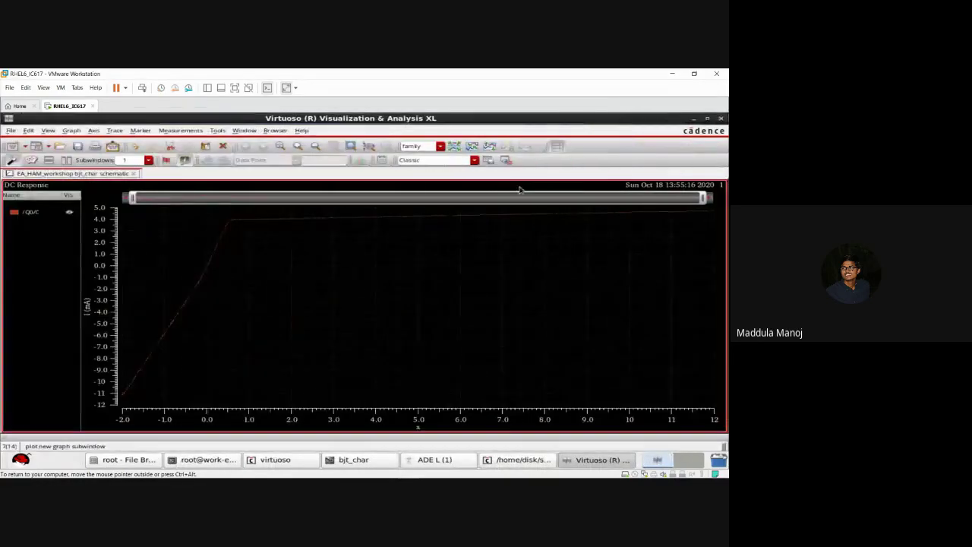
left_click(415, 219)
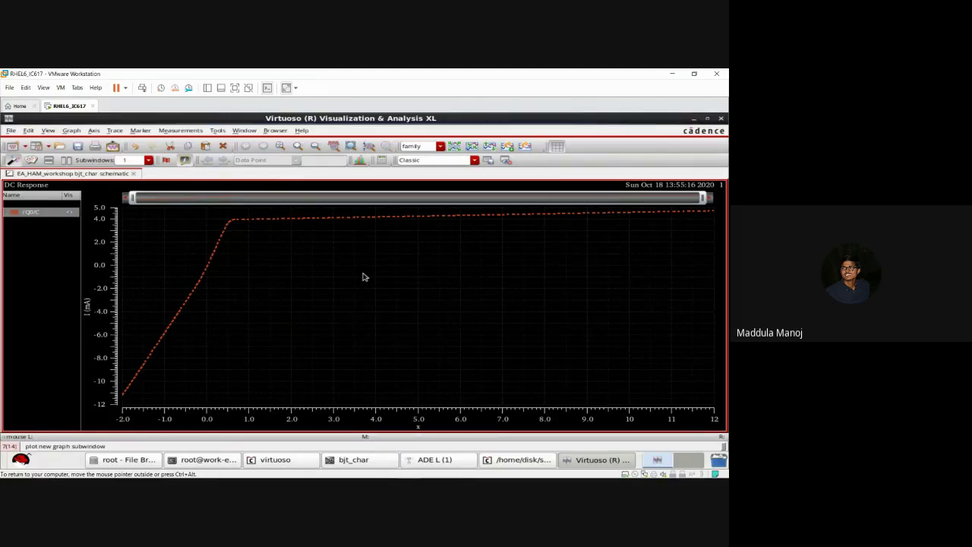
left_click(721, 120)
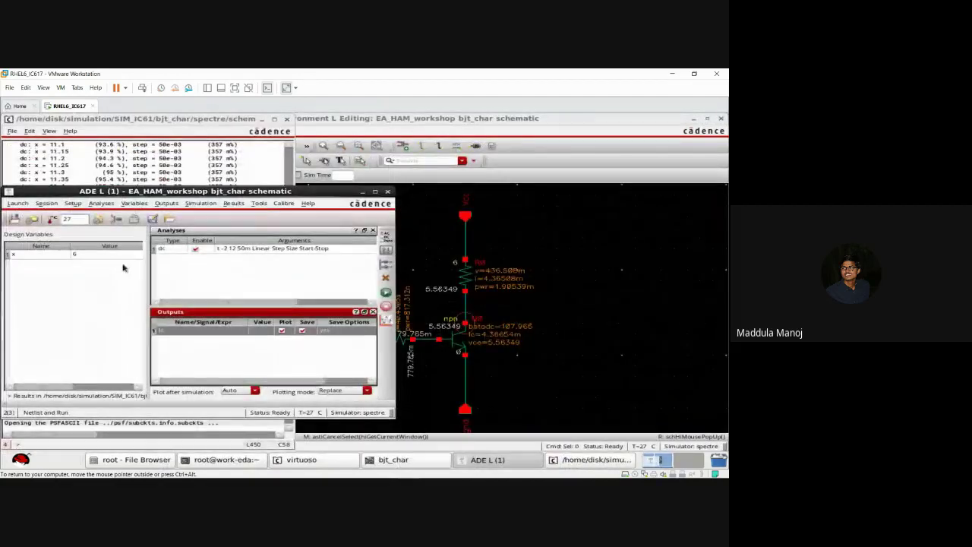
double_click(235, 252)
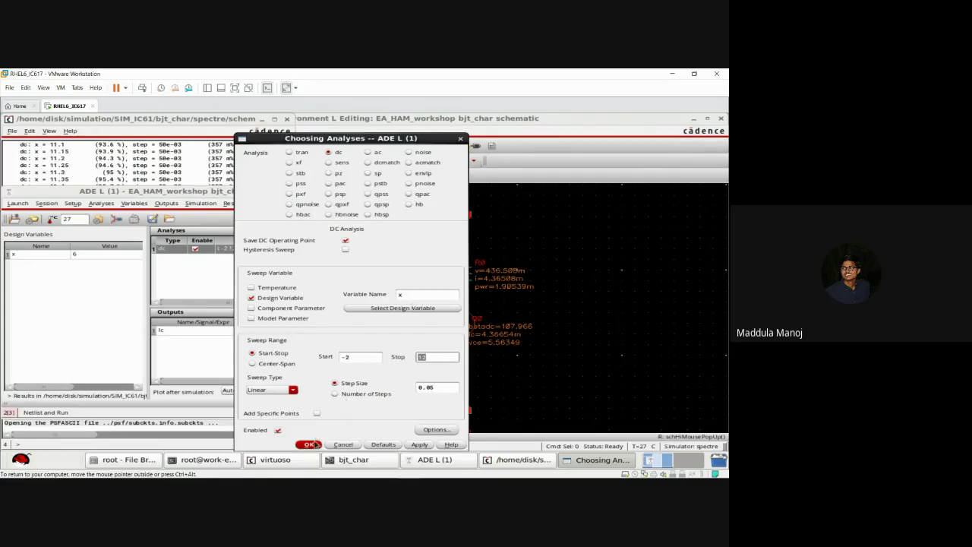
left_click(314, 444)
left_click(118, 219)
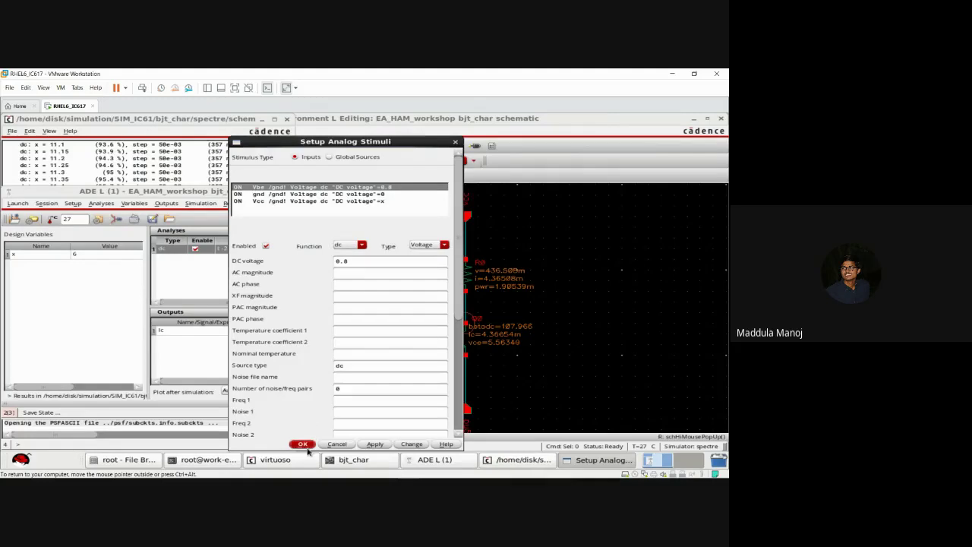
left_click(302, 444)
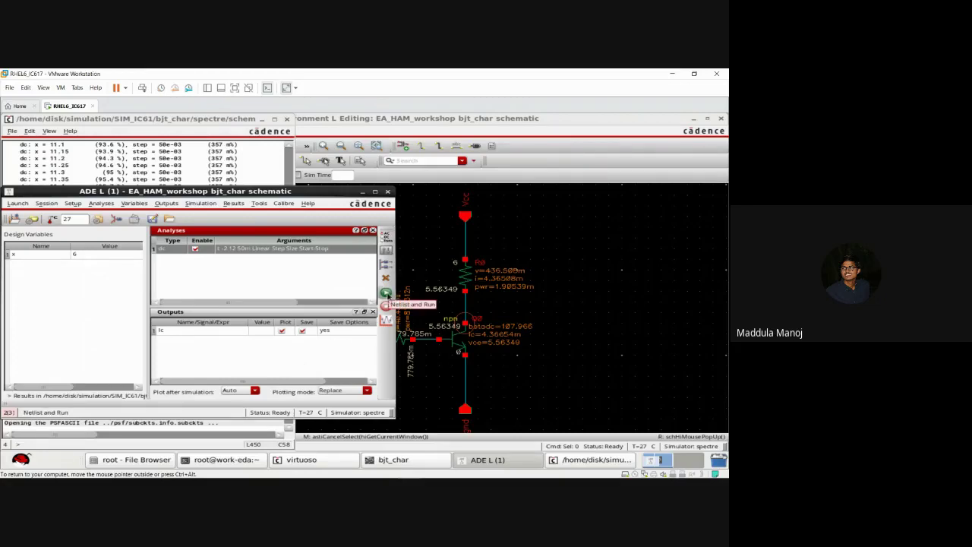
Step: Rerun the sweep and enlarge the Ic plot, which rises from -11 mA and levels near 4.4 mA
left_click(386, 294)
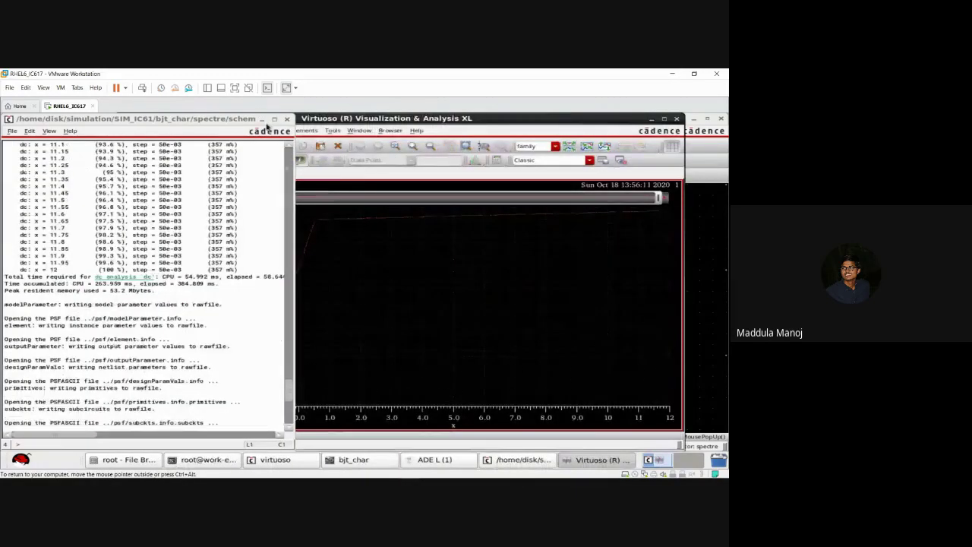
left_click(263, 120)
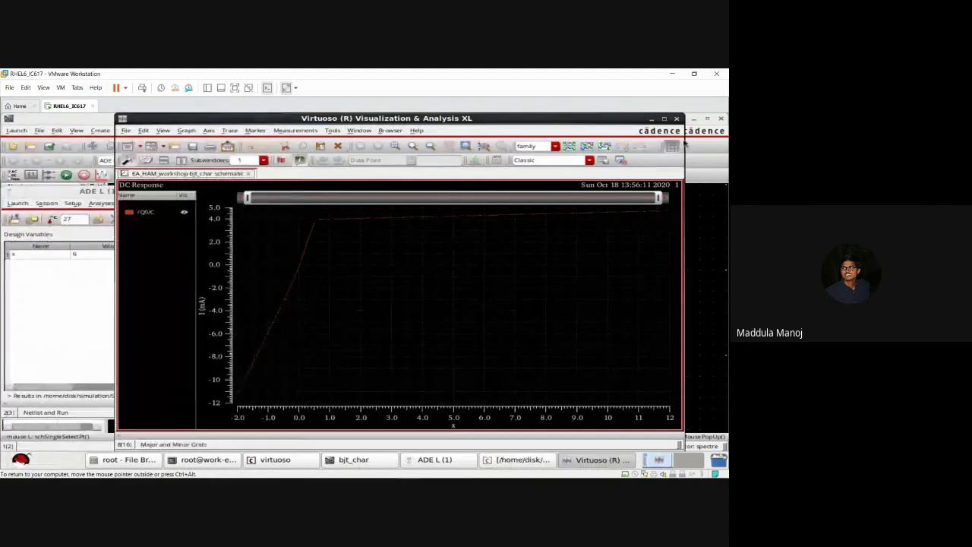
left_click(664, 119)
mouse_move(489, 218)
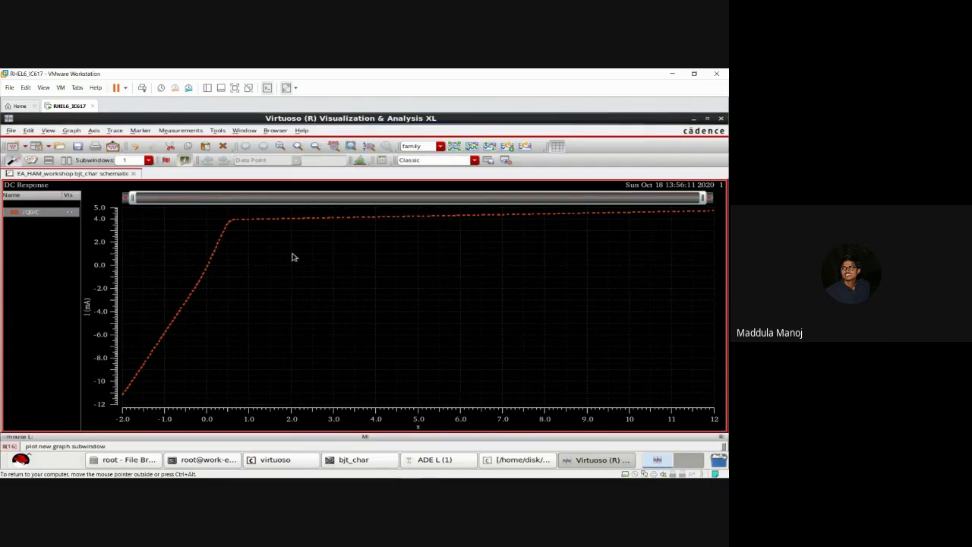
Step: Add vertical marker V1 and drag it through the saturation and active regions to read Ic
key("v")
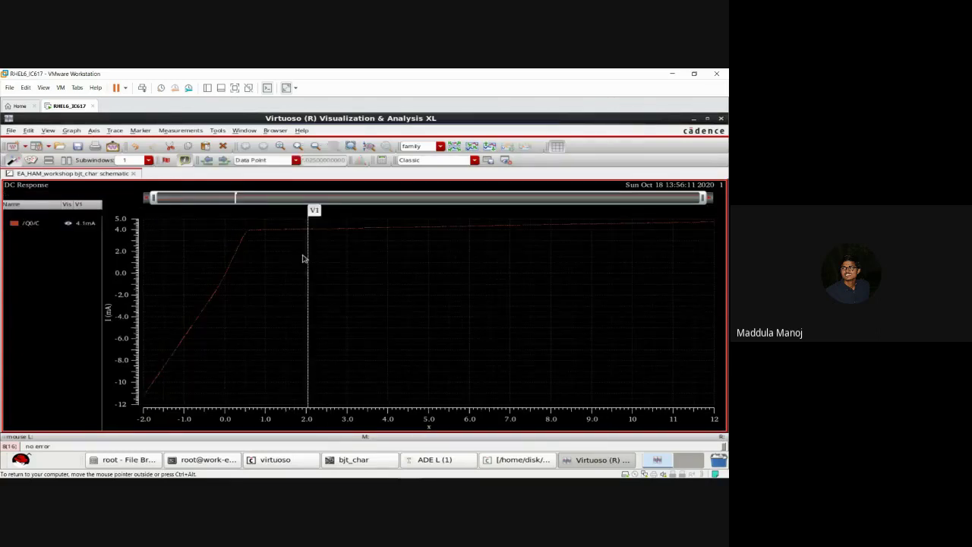
left_click(308, 259)
mouse_move(309, 259)
left_mouse_down()
mouse_move(235, 262)
mouse_move(208, 311)
mouse_move(226, 312)
left_mouse_up()
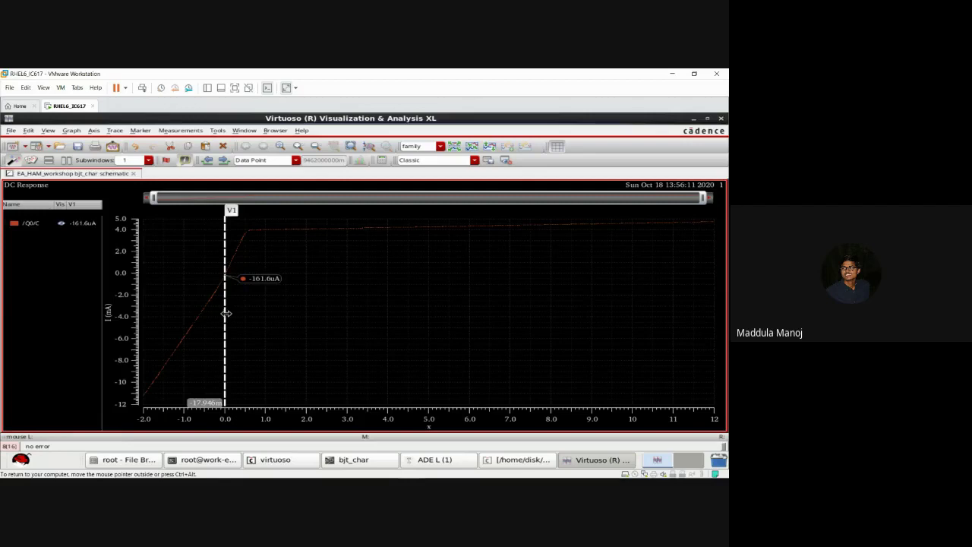
mouse_move(226, 313)
left_mouse_down()
mouse_move(360, 297)
mouse_move(525, 293)
mouse_move(517, 294)
left_mouse_up()
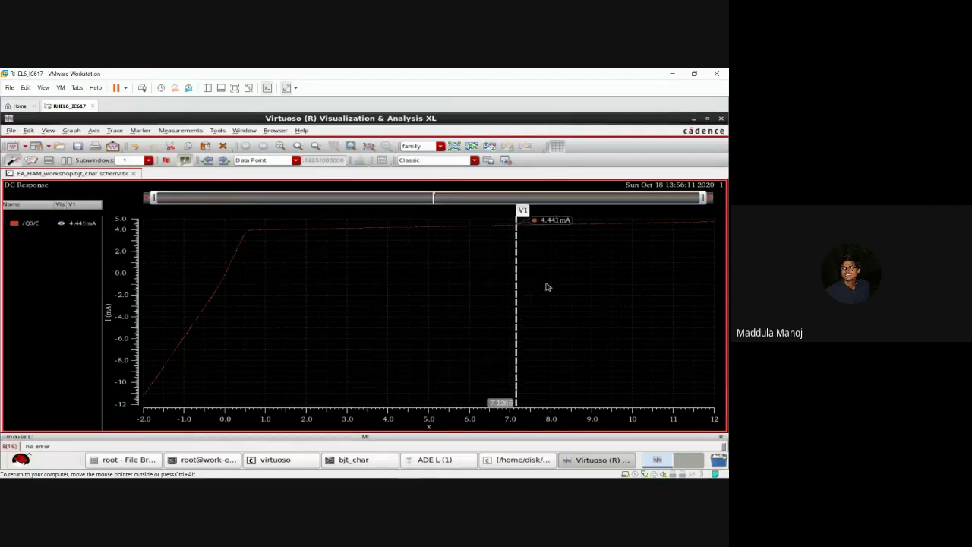
Step: Select the /Q0/C trace, close the waveform window and clear the analysis selection
left_click(442, 225)
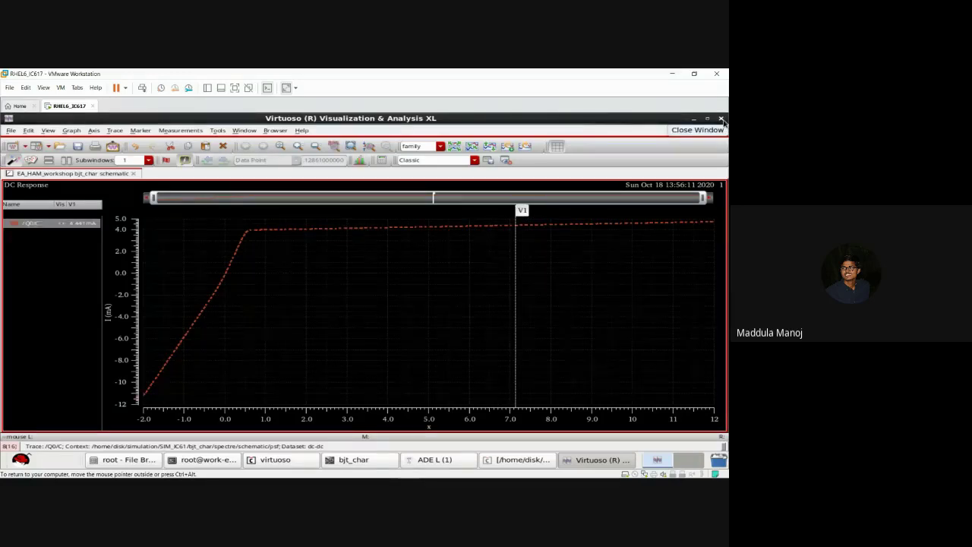
left_click(722, 120)
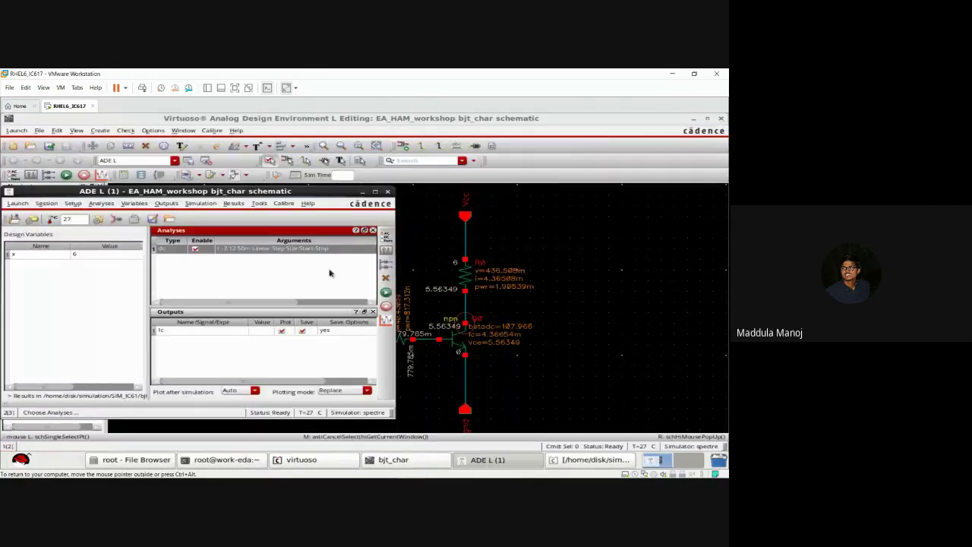
left_click(326, 275)
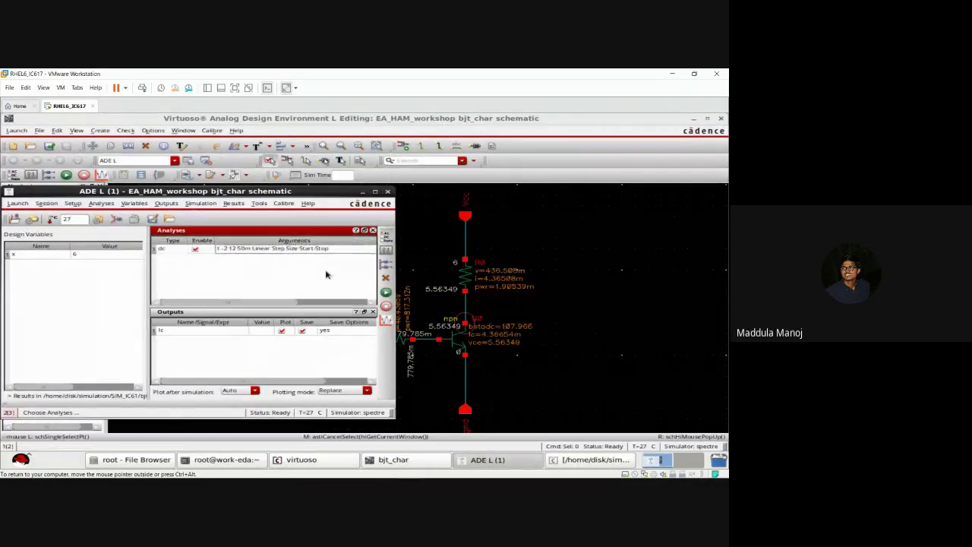
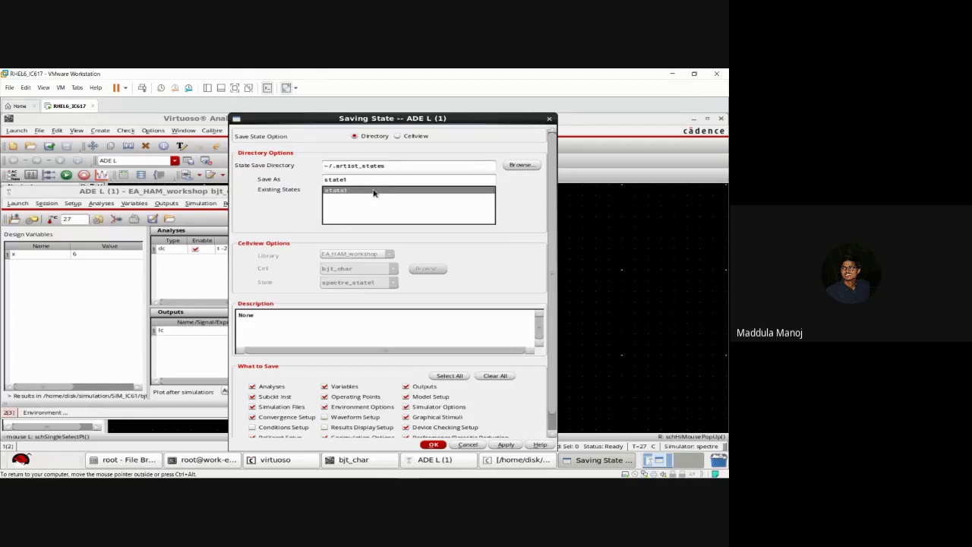
Step: Save the simulation setup as state1, overwriting the existing state, and close ADE L
left_click(434, 446)
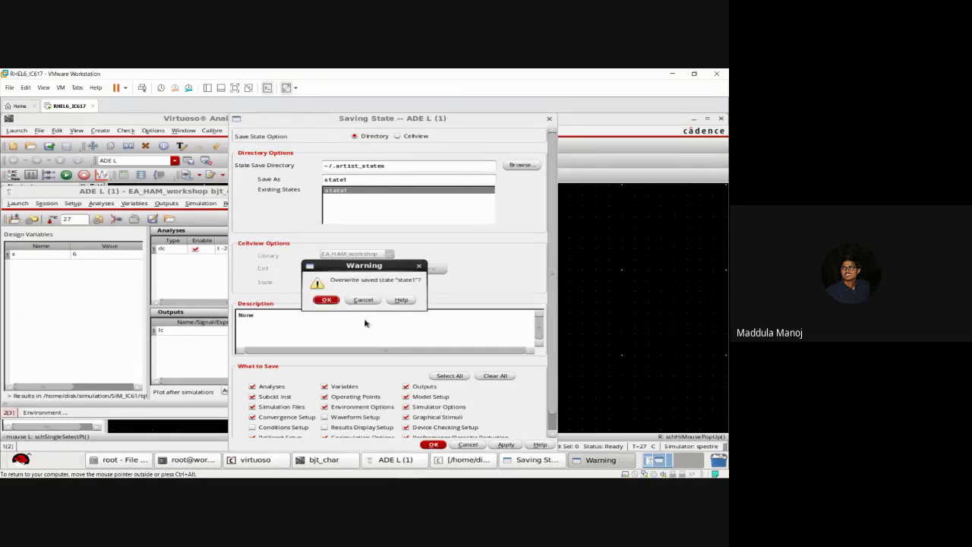
left_click(326, 300)
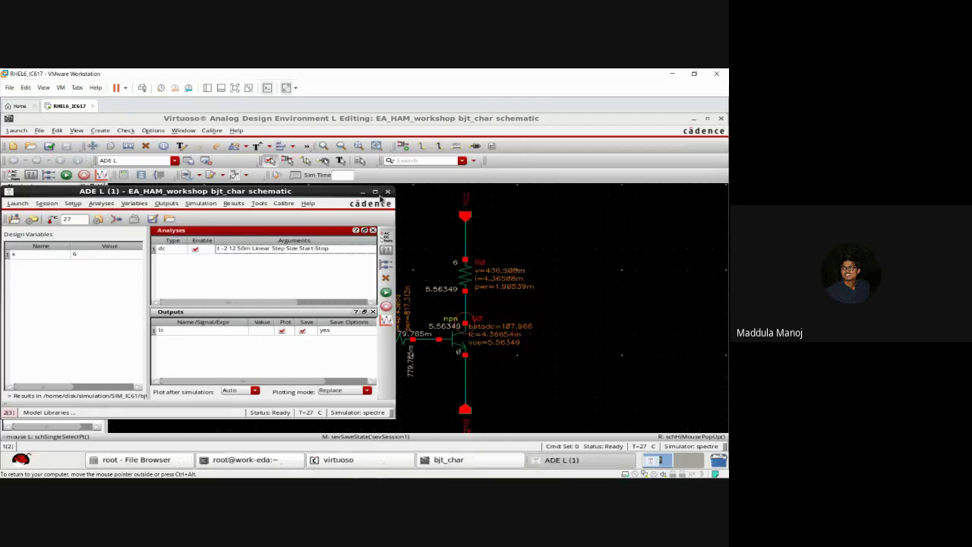
left_click(388, 191)
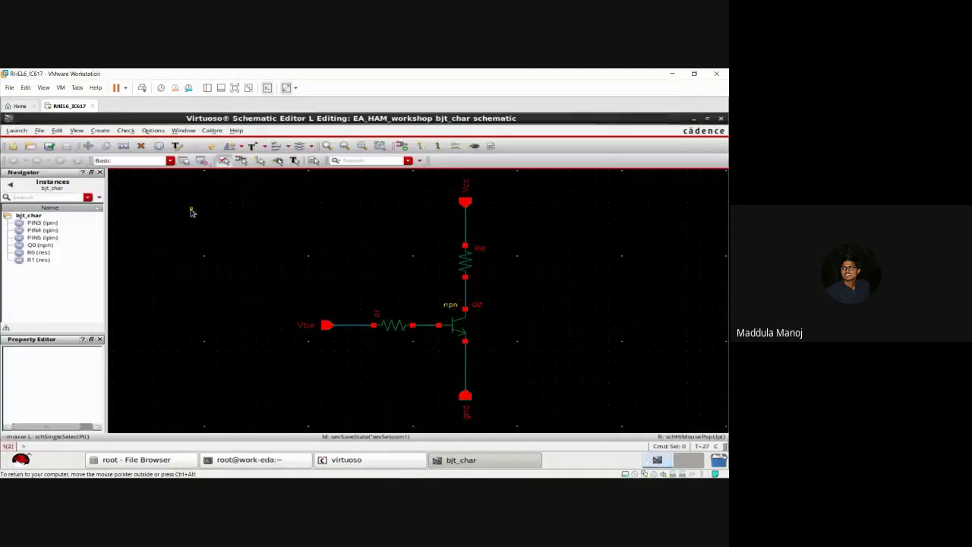
Step: Launch a fresh ADE L session, load state1 into it, then close ADE L
left_click(20, 131)
left_click(23, 143)
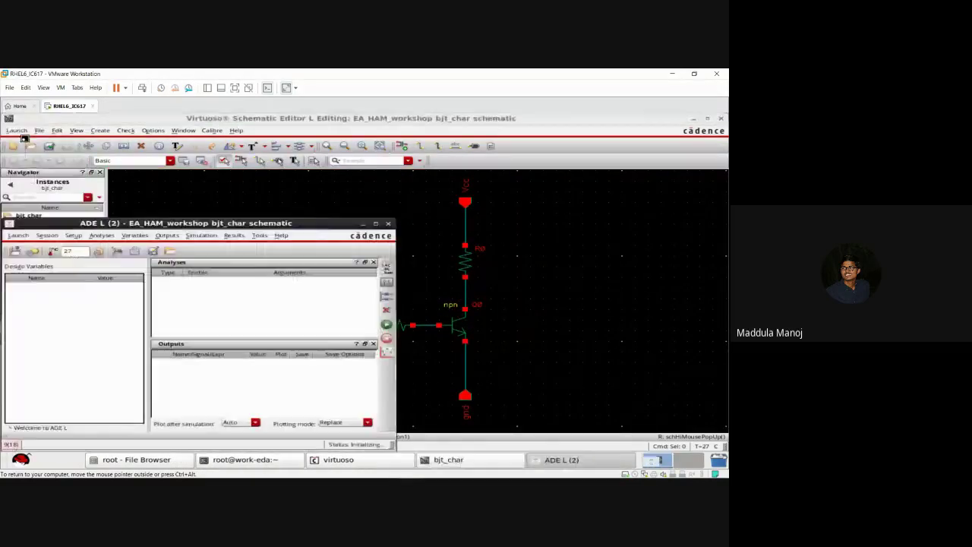
left_click(47, 235)
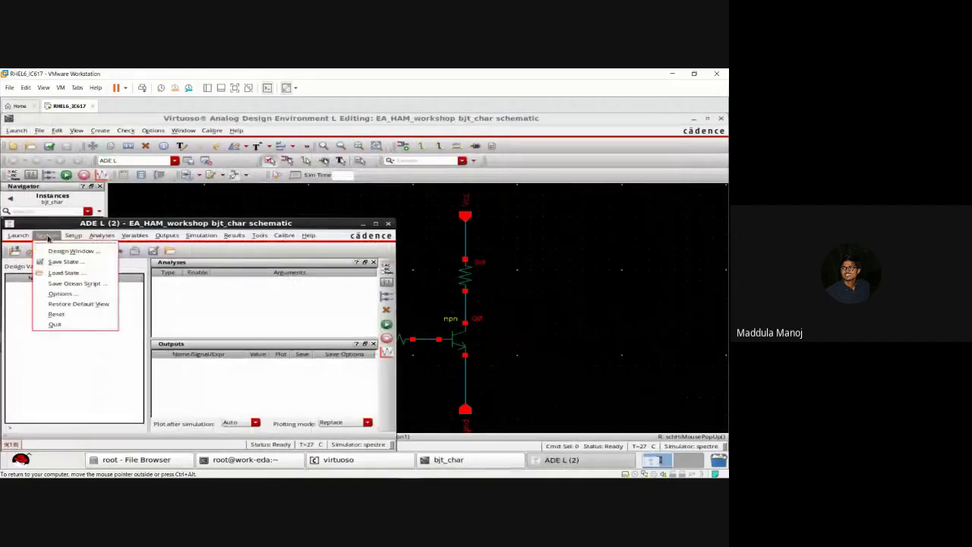
left_click(64, 272)
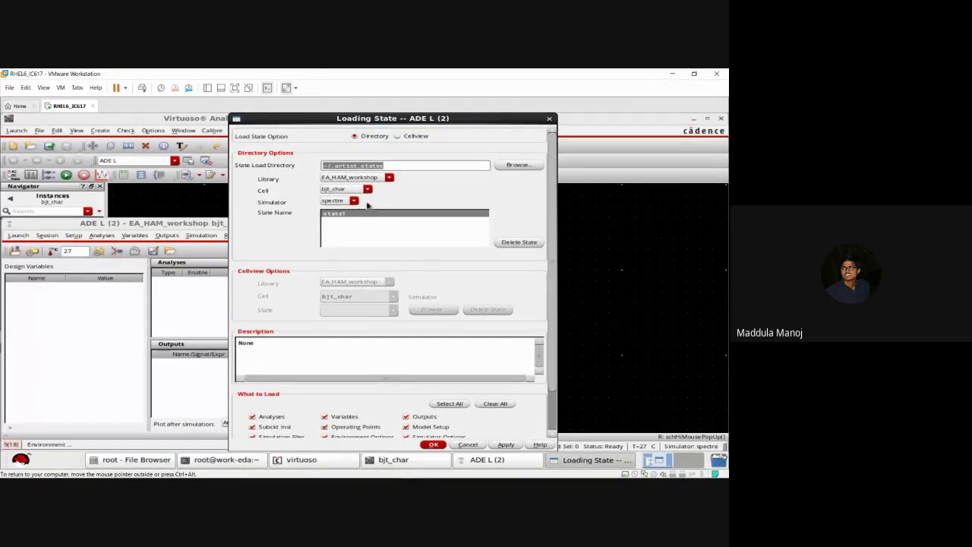
left_click(434, 444)
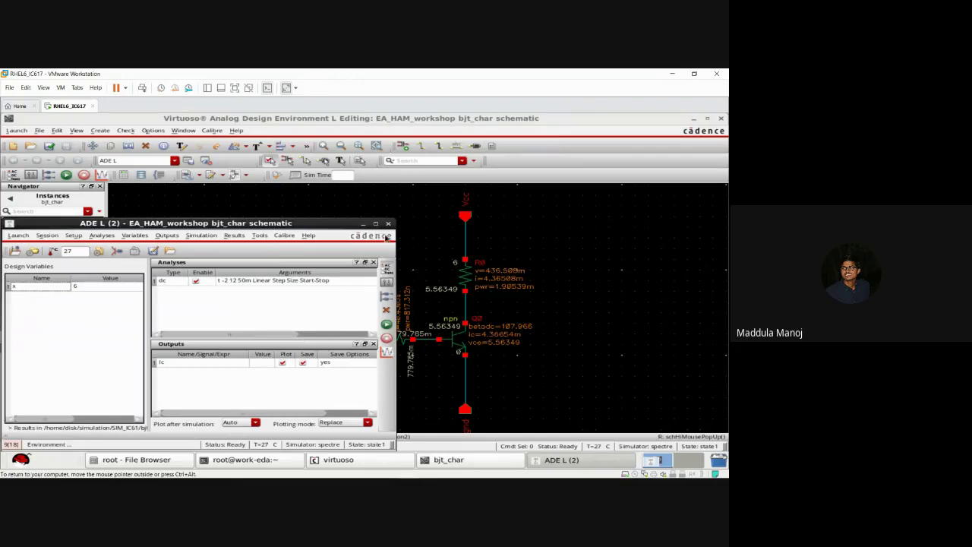
left_click(389, 224)
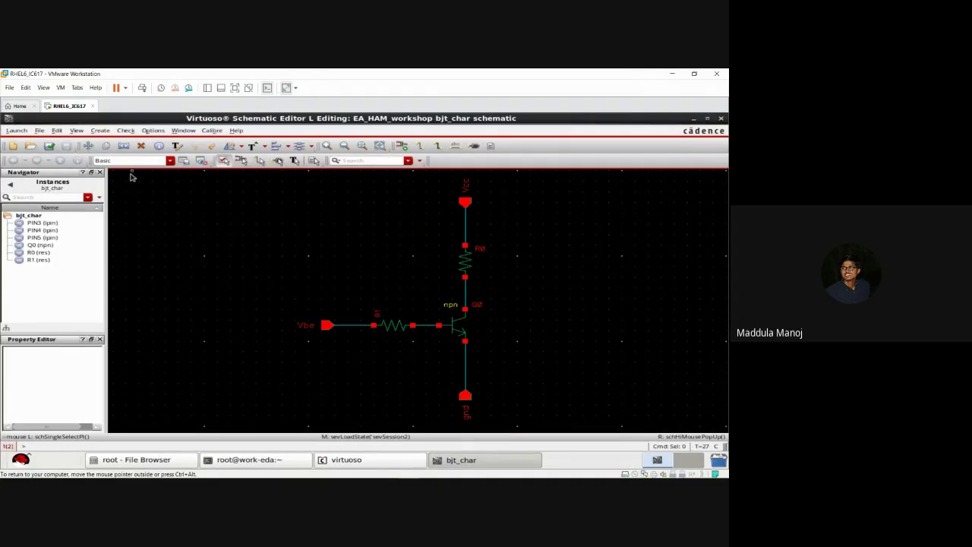
Step: Open EA_HAM_workshop cell nmos_chars, view schematic, in a new tab
left_click(39, 131)
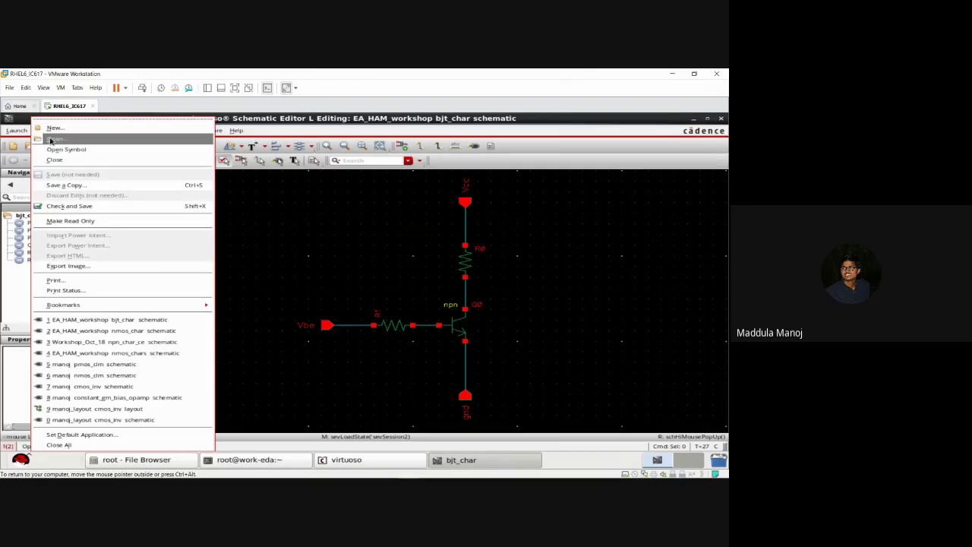
left_click(258, 228)
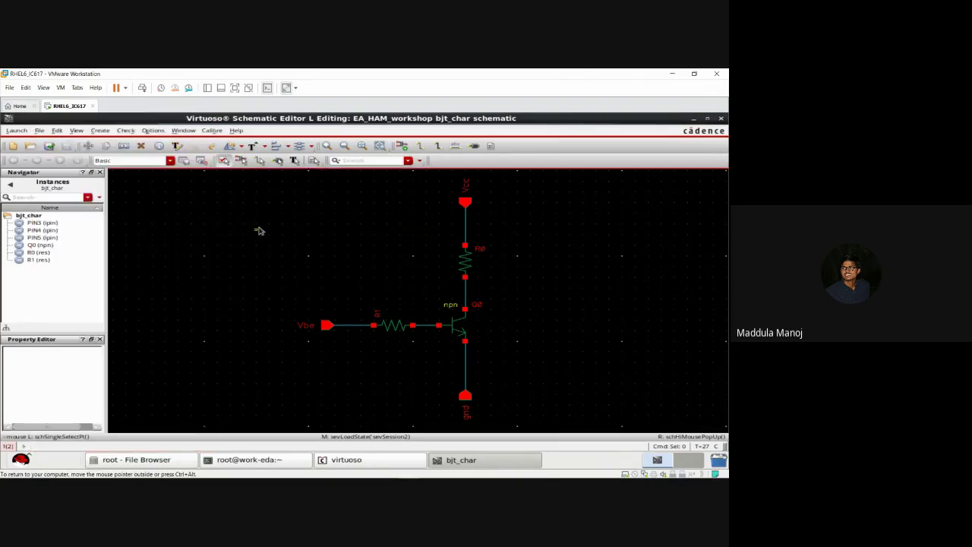
left_click(40, 131)
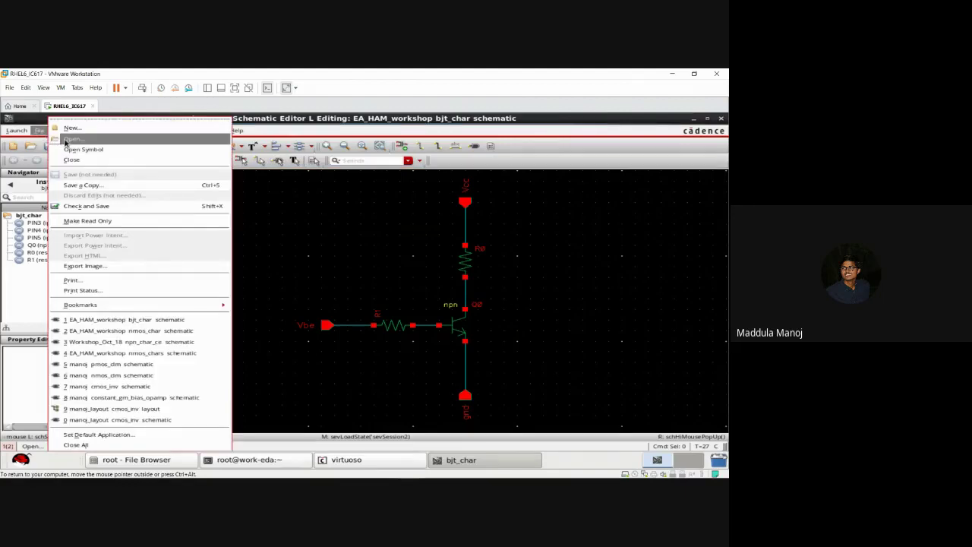
left_click(66, 142)
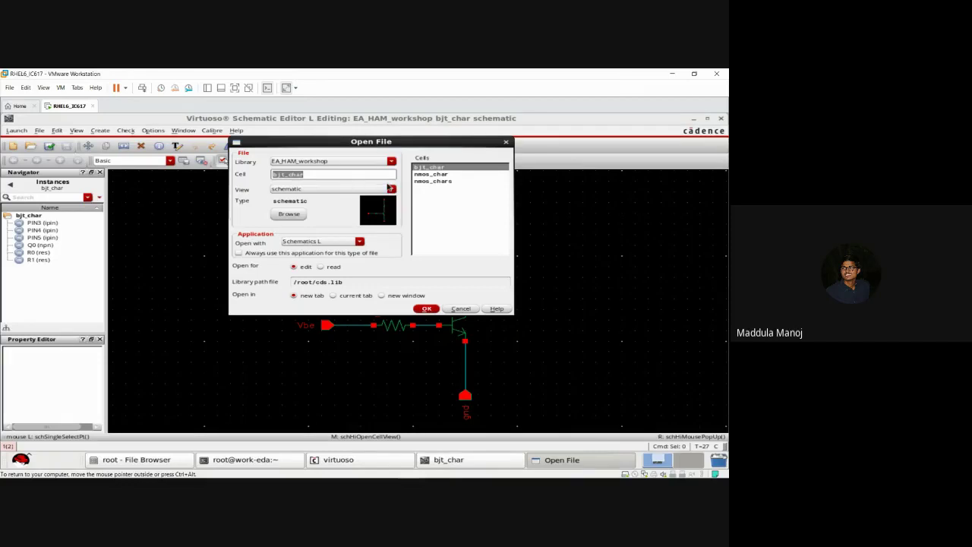
left_click(432, 176)
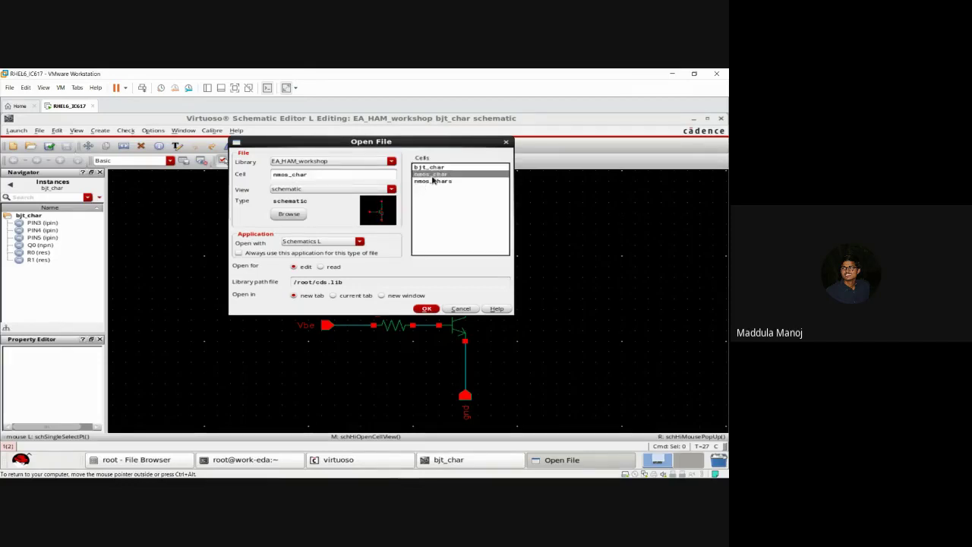
left_click(434, 182)
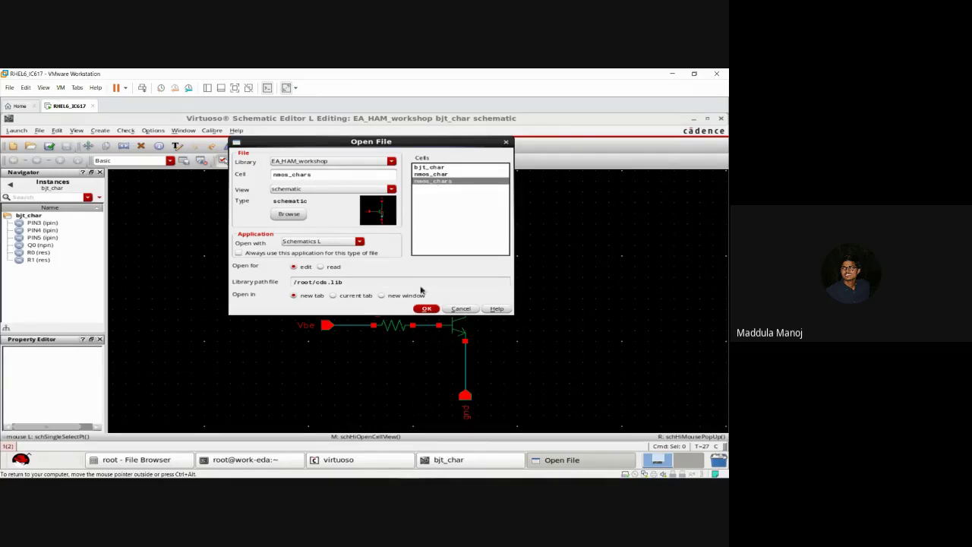
left_click(426, 309)
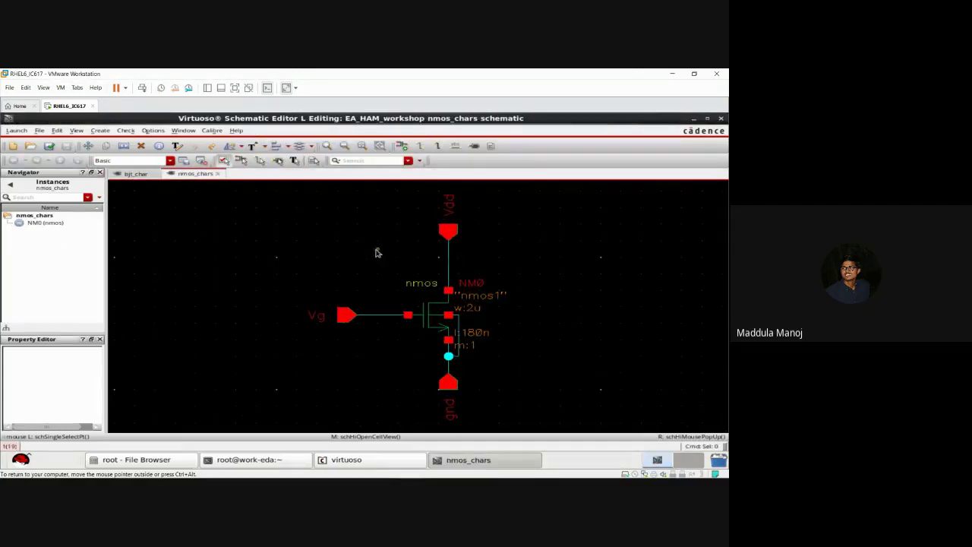
Step: Delete transistor NM0, the leftover gnd wire, and the Vdd, Vg and gnd pins with their wires
left_click_drag(376, 252, 492, 348)
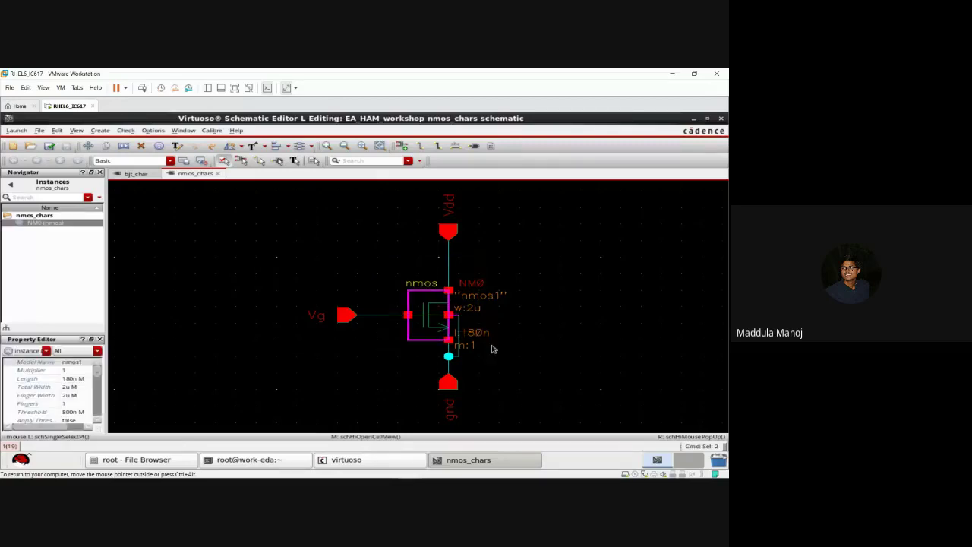
key("Delete")
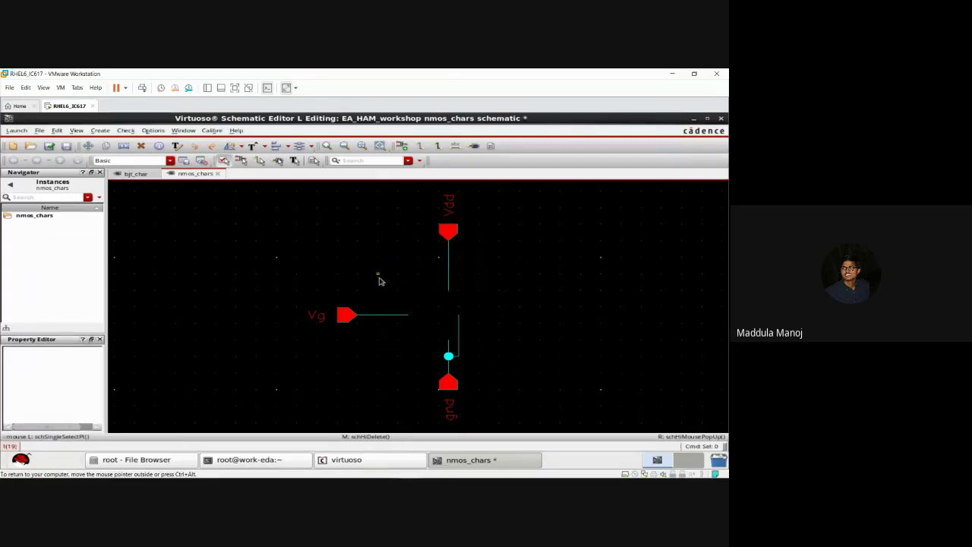
left_click_drag(377, 273, 507, 367)
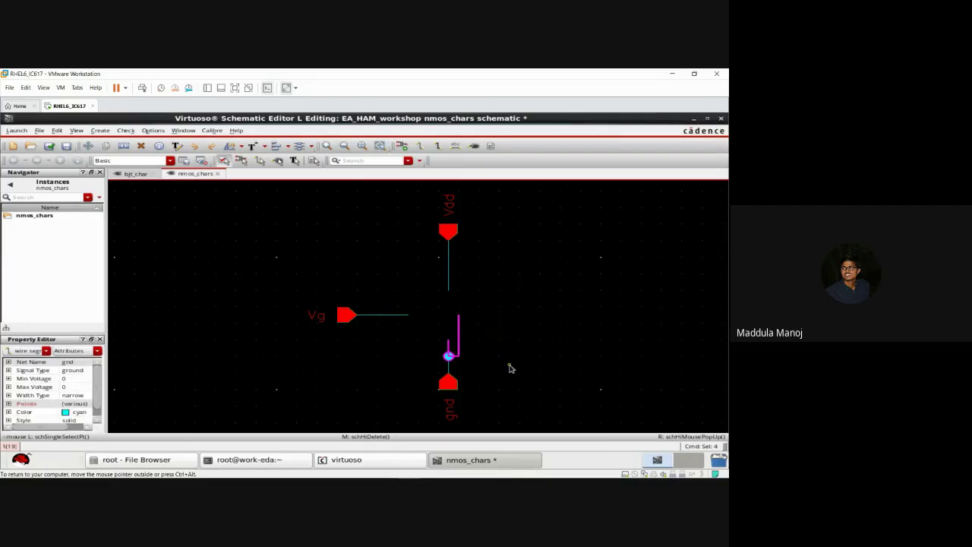
key("Delete")
left_click_drag(297, 193, 543, 423)
key("Delete")
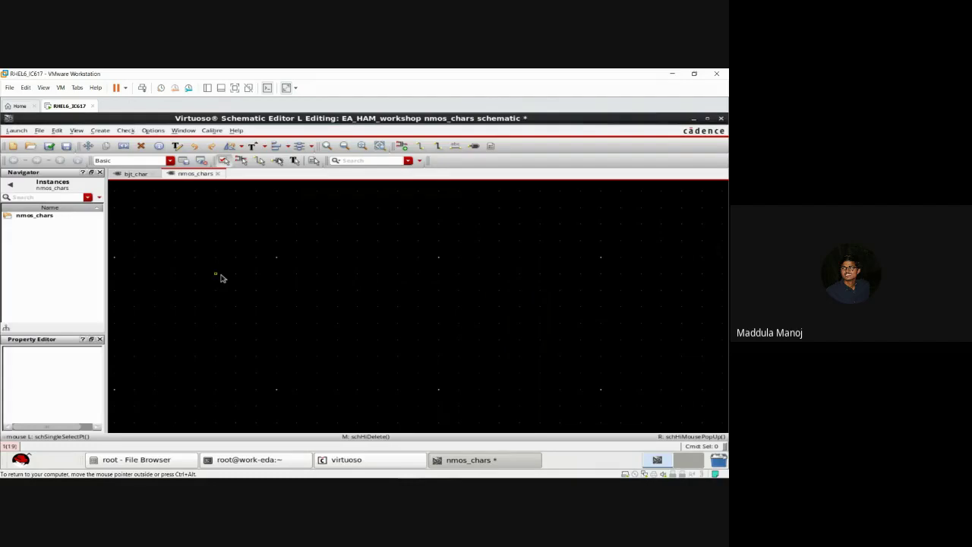
Step: Place a gpdk180 nmos symbol instance NM0 (w 2u, l 180n) at the canvas centre
key("i")
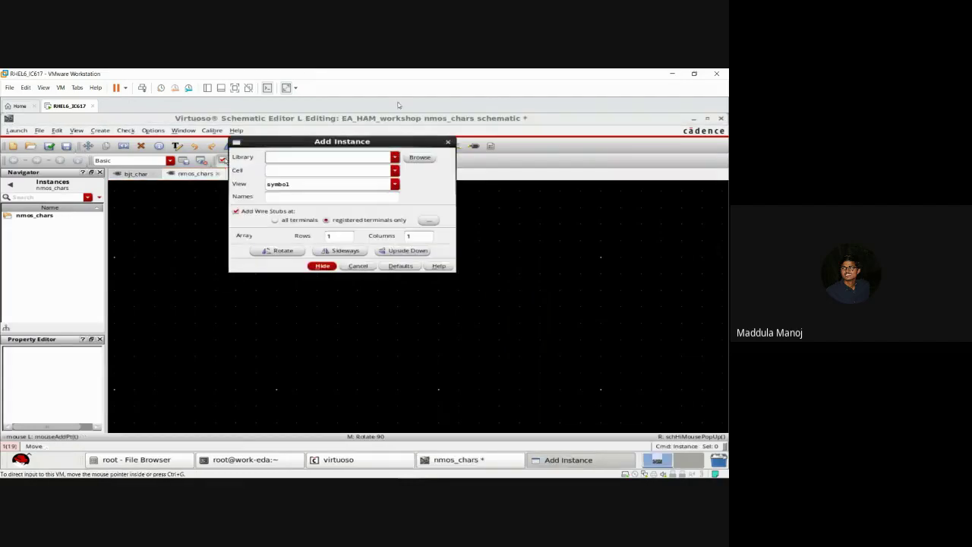
left_click(420, 157)
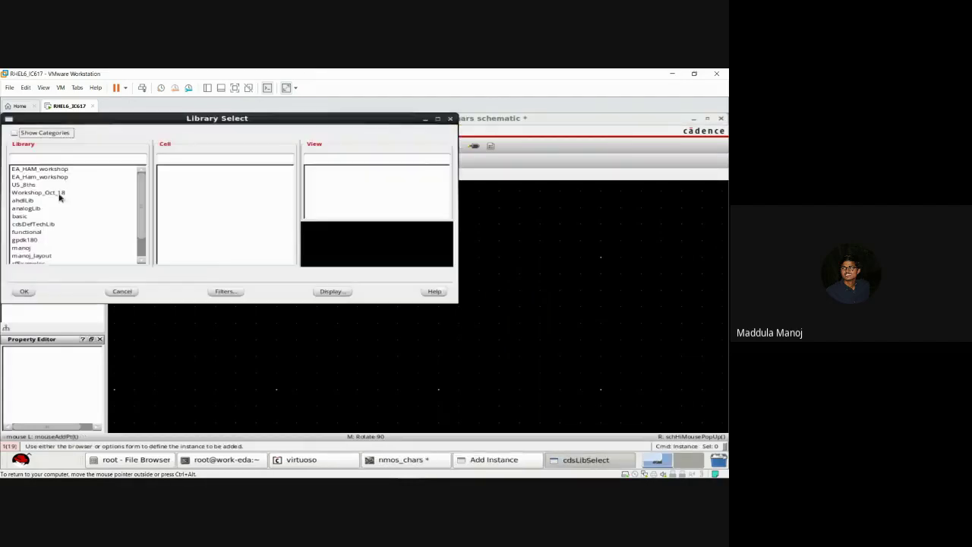
left_click(38, 240)
left_click(198, 159)
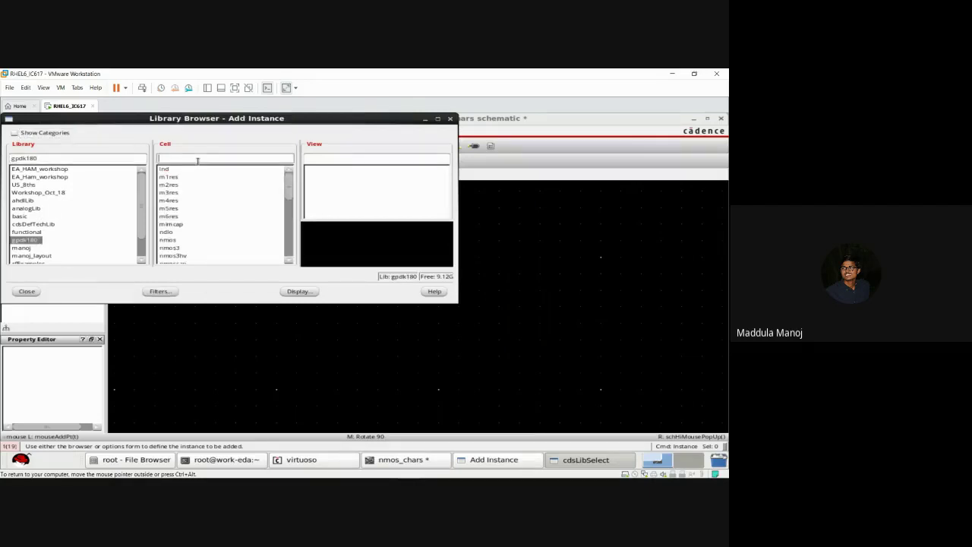
type("nmos")
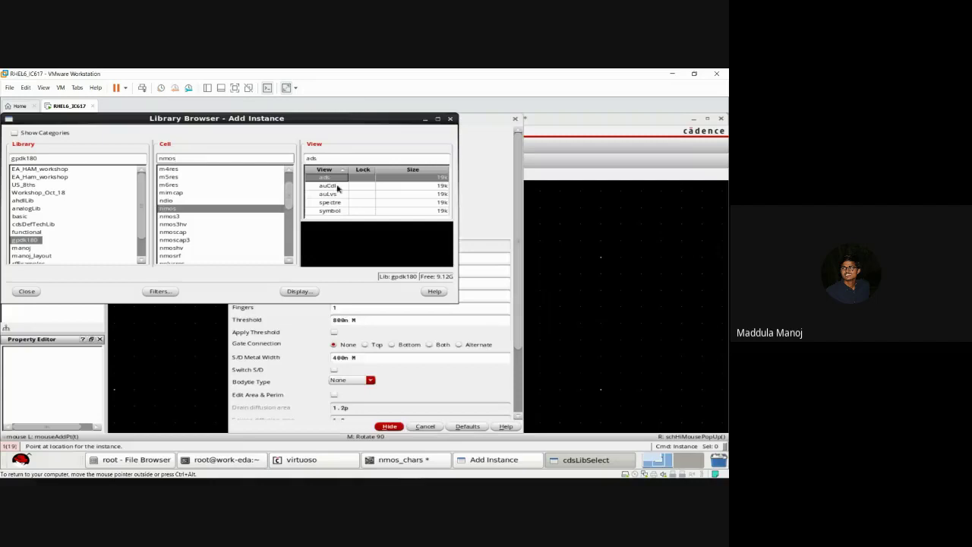
double_click(337, 210)
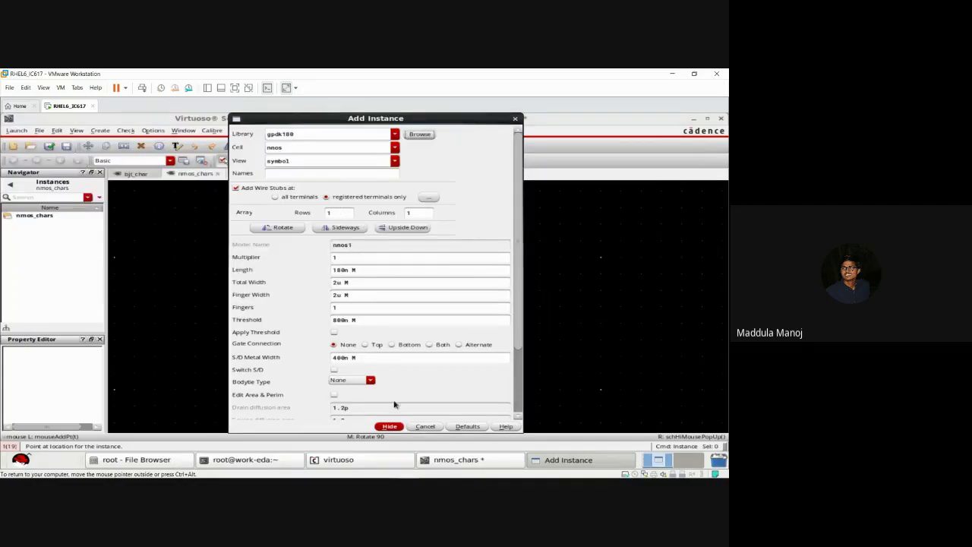
left_click(388, 426)
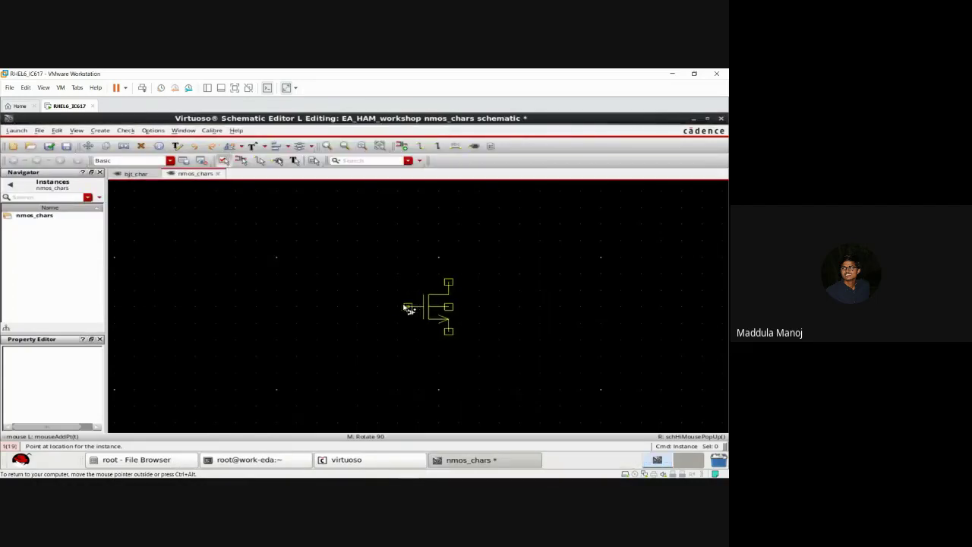
left_click(400, 309)
key("Escape")
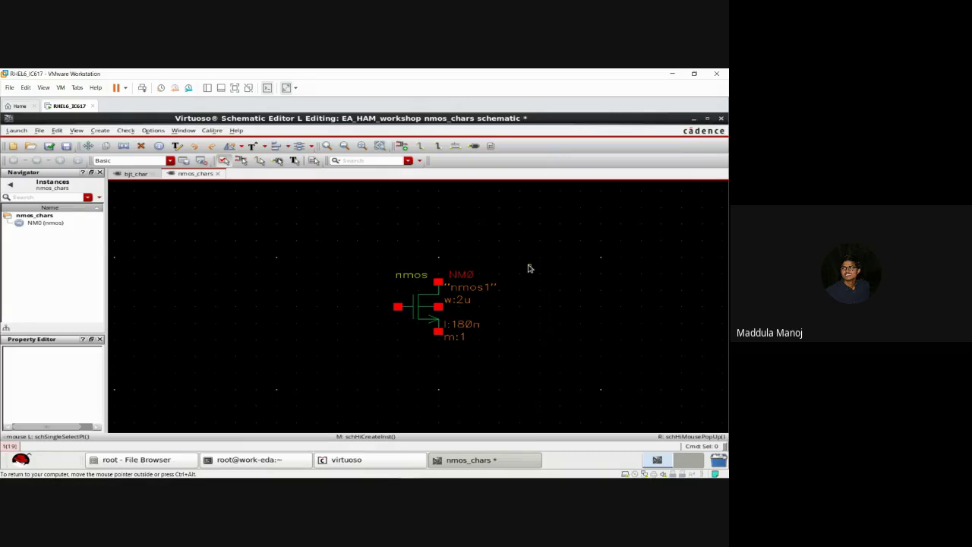
Step: Place the Vdd pin above, the gnd pin below and the Vg pin left of the transistor
key("p")
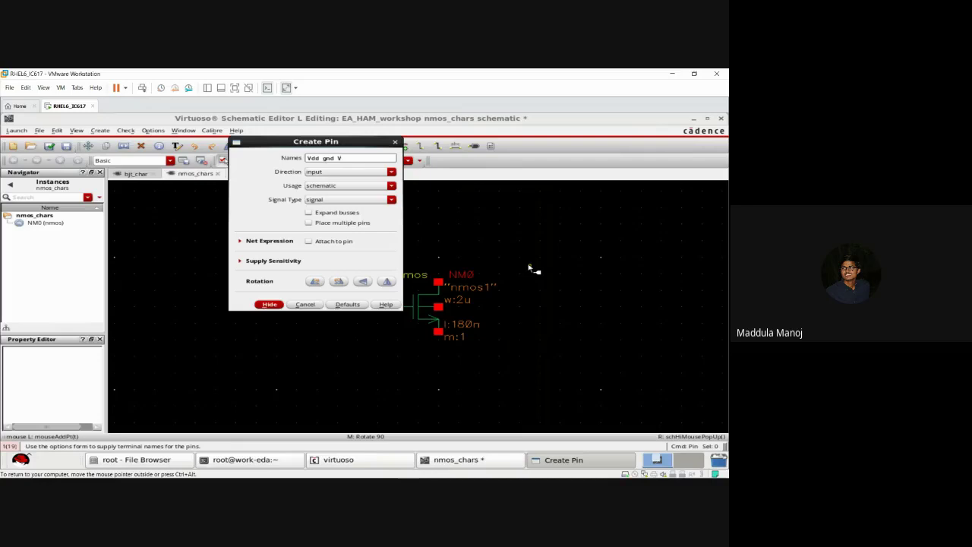
left_click(274, 304)
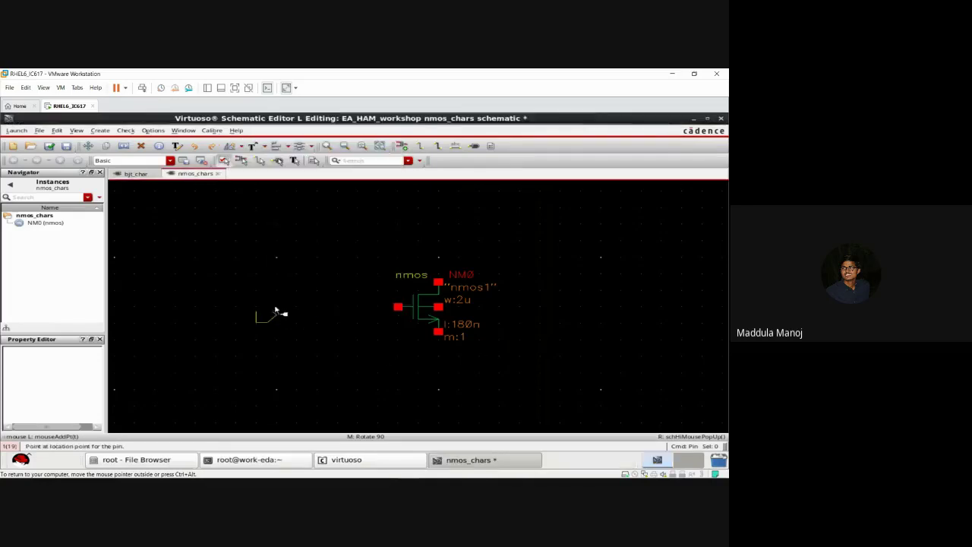
middle_click(444, 255)
middle_click(444, 255)
middle_click(444, 255)
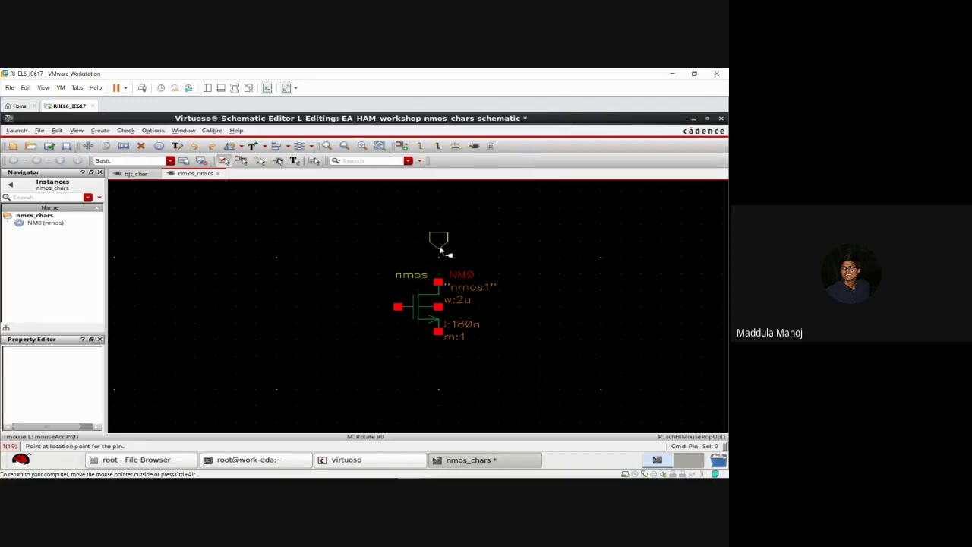
left_click(438, 251)
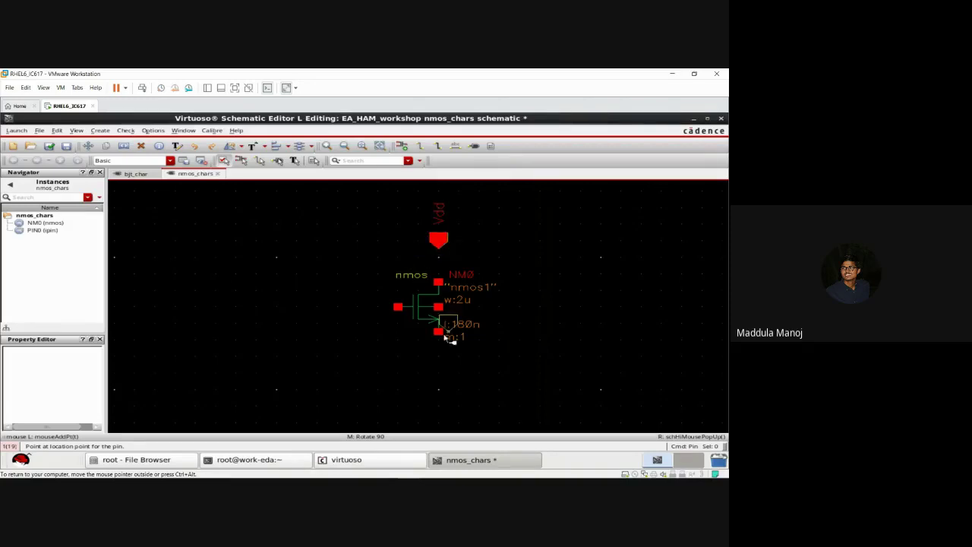
middle_click(439, 366)
middle_click(439, 365)
left_click(439, 366)
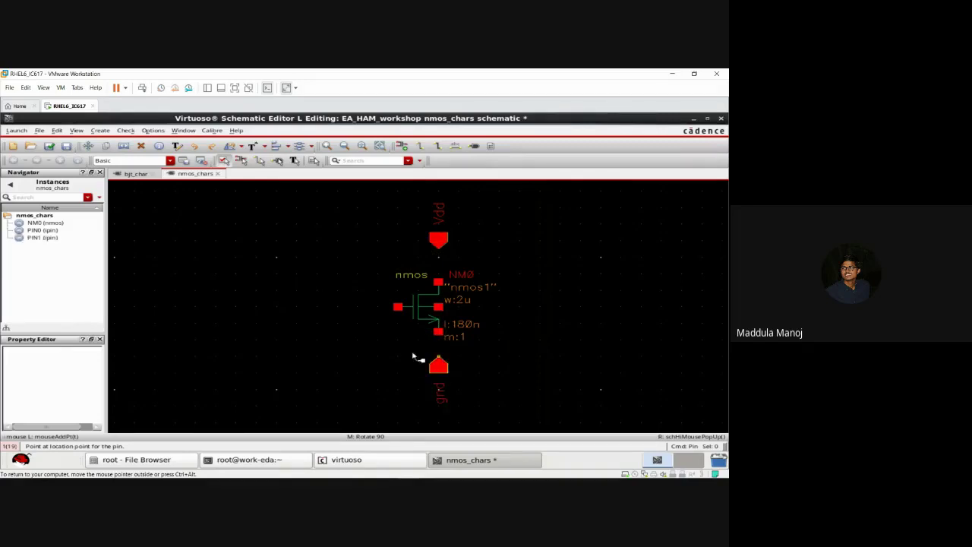
middle_click(352, 316)
left_click(371, 311)
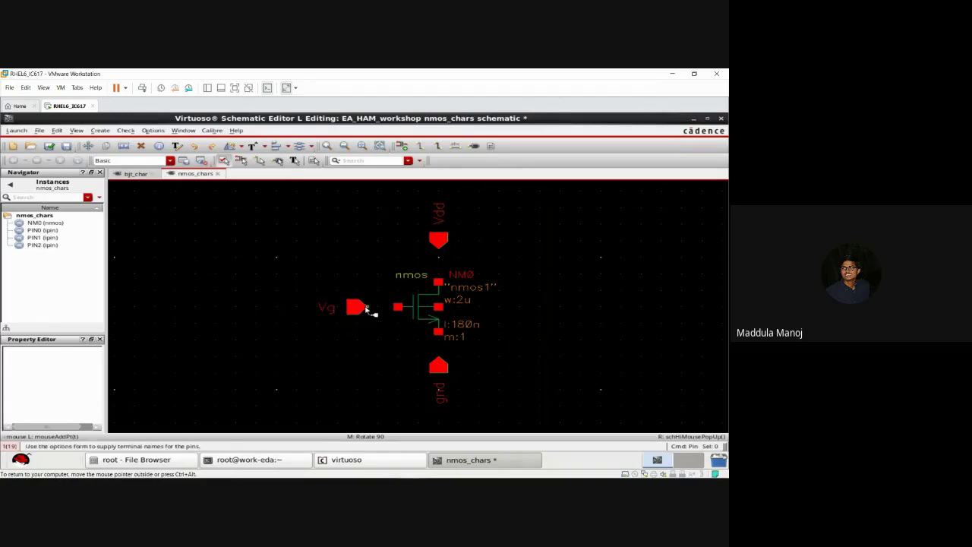
key("Escape")
Step: Wire the Vdd pin to the nmos drain and the Vg pin to the gate
key("w")
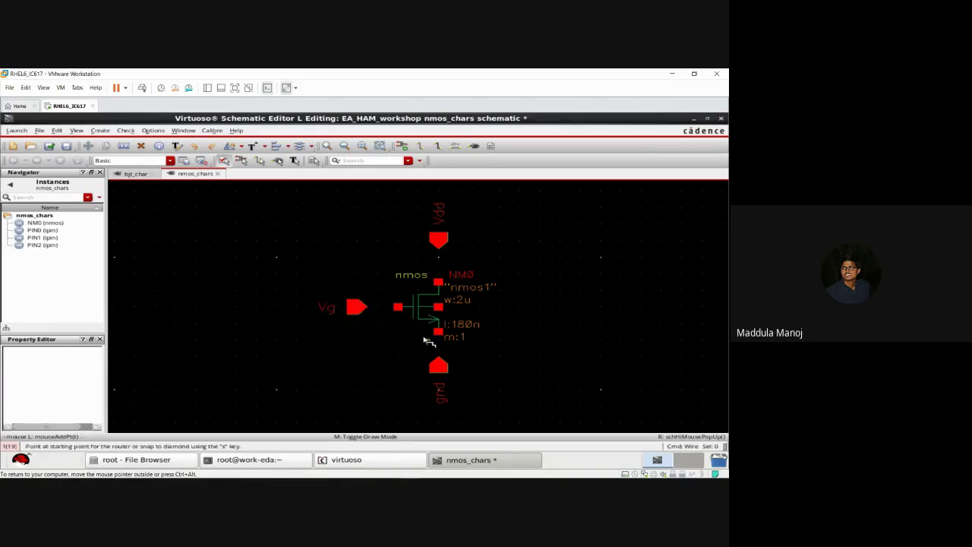
left_click_drag(438, 240, 441, 283)
key("w")
left_click(440, 282)
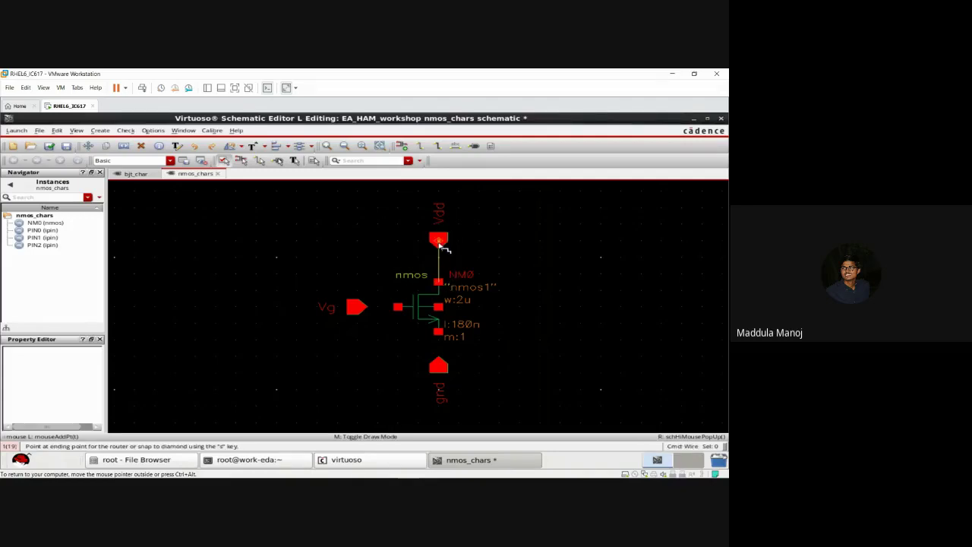
left_click(441, 243)
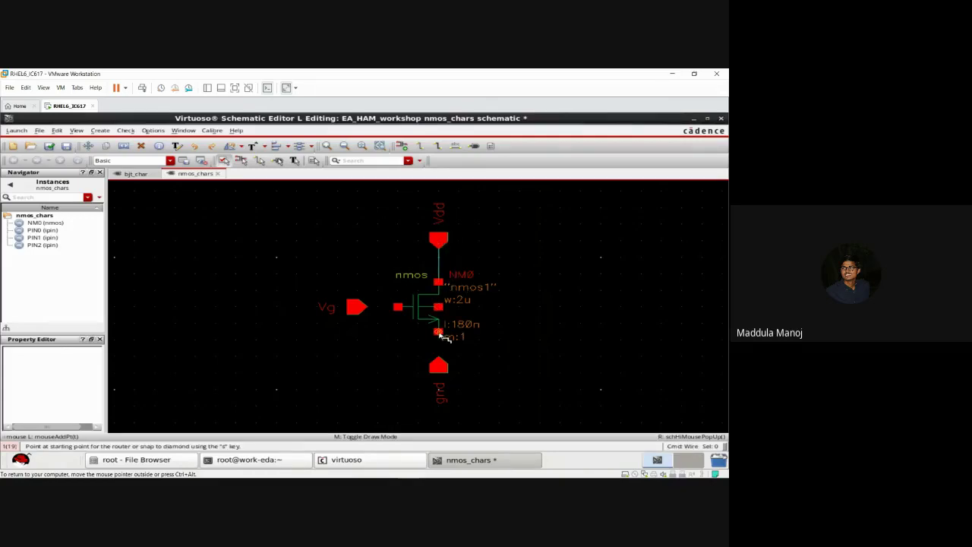
left_click_drag(445, 332, 442, 355)
key("w")
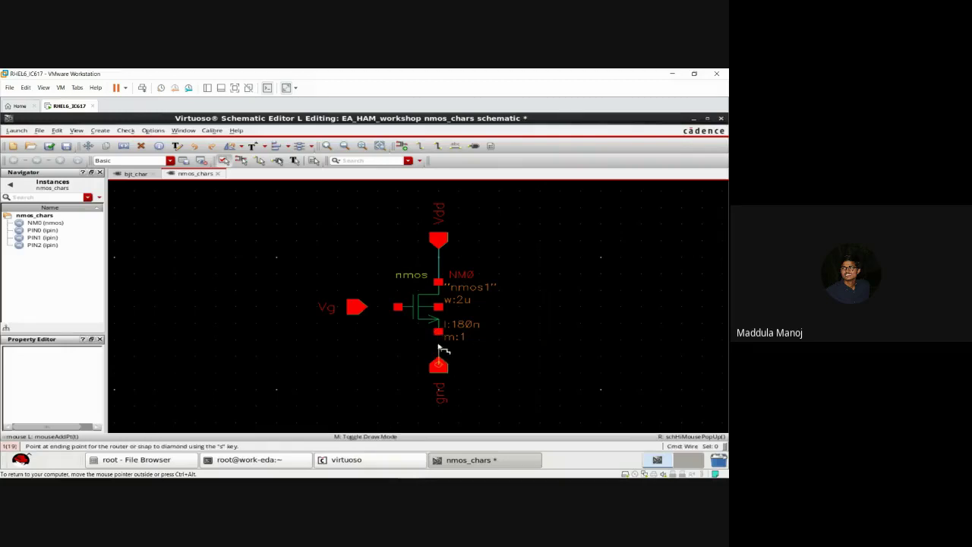
left_click(439, 334)
left_click(440, 335)
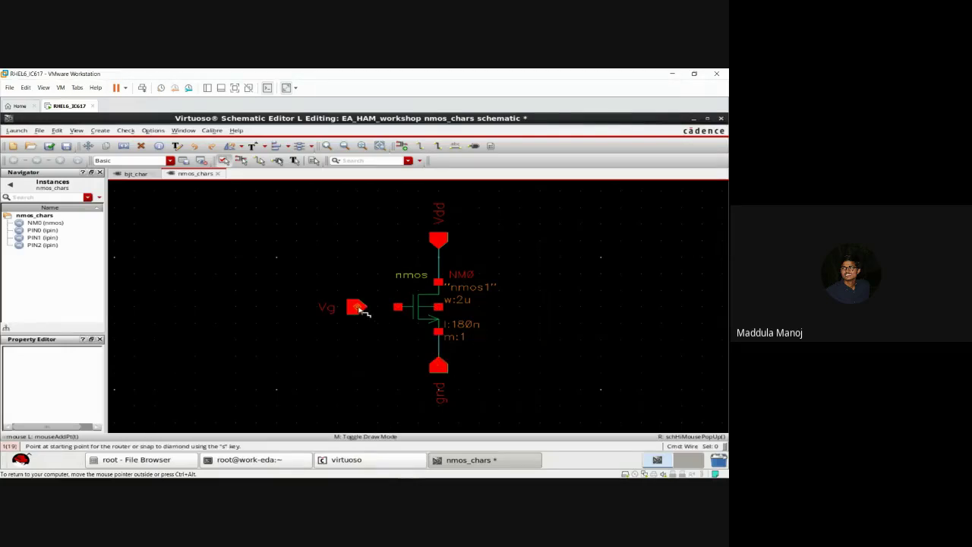
left_click(358, 308)
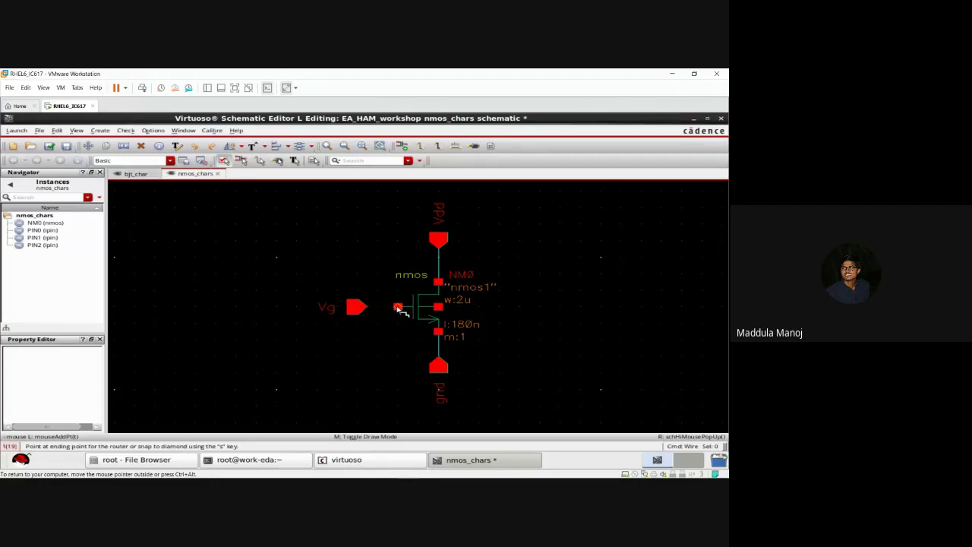
left_click(398, 307)
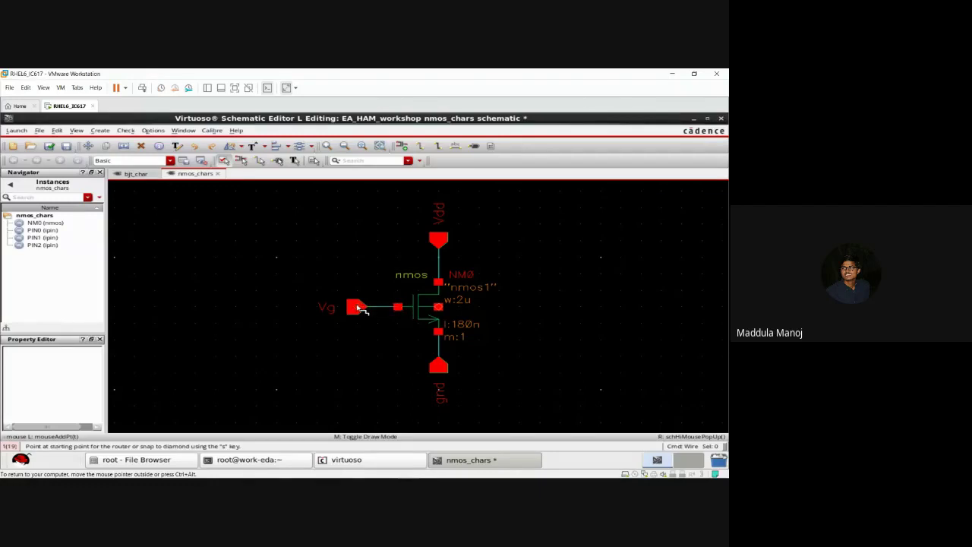
key("Escape")
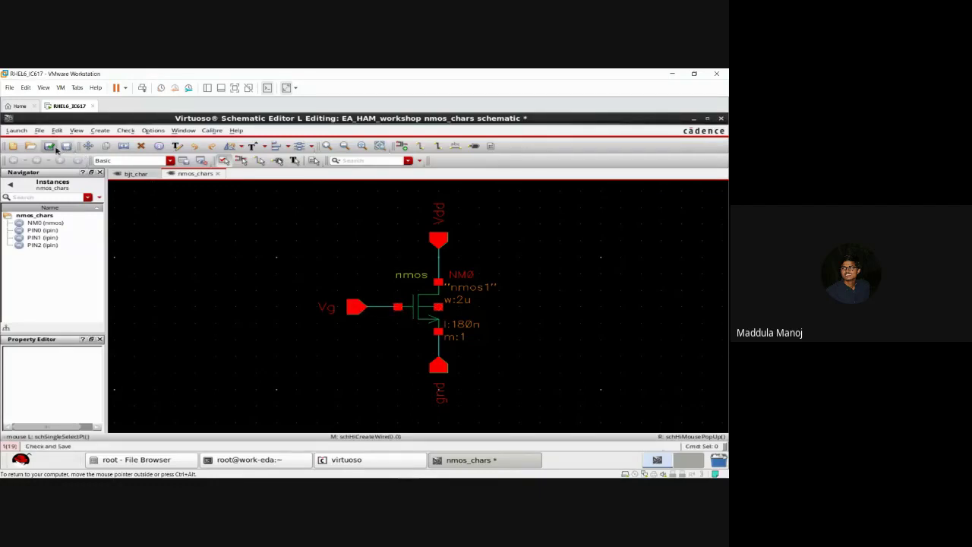
Step: Check and save the schematic twice, dismissing the warning messages
left_click(48, 145)
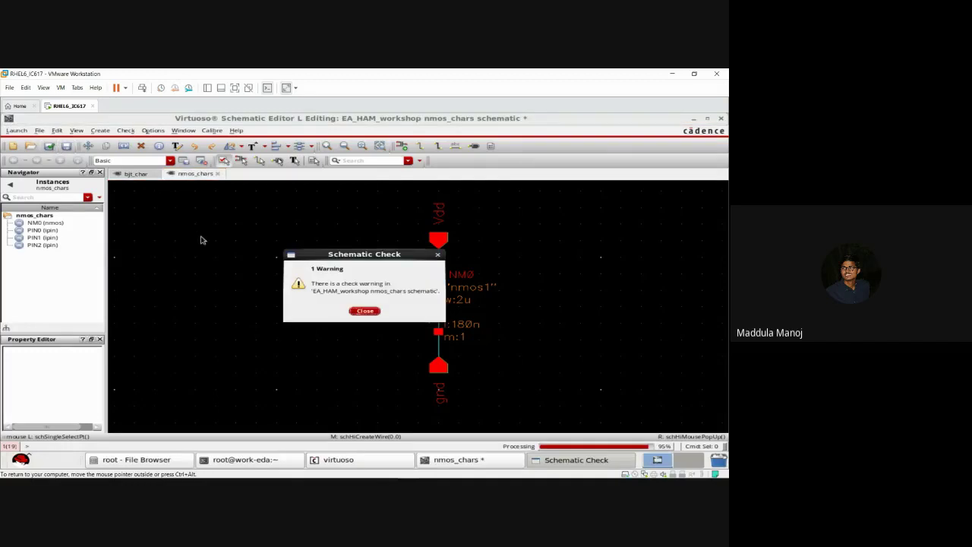
left_click(357, 311)
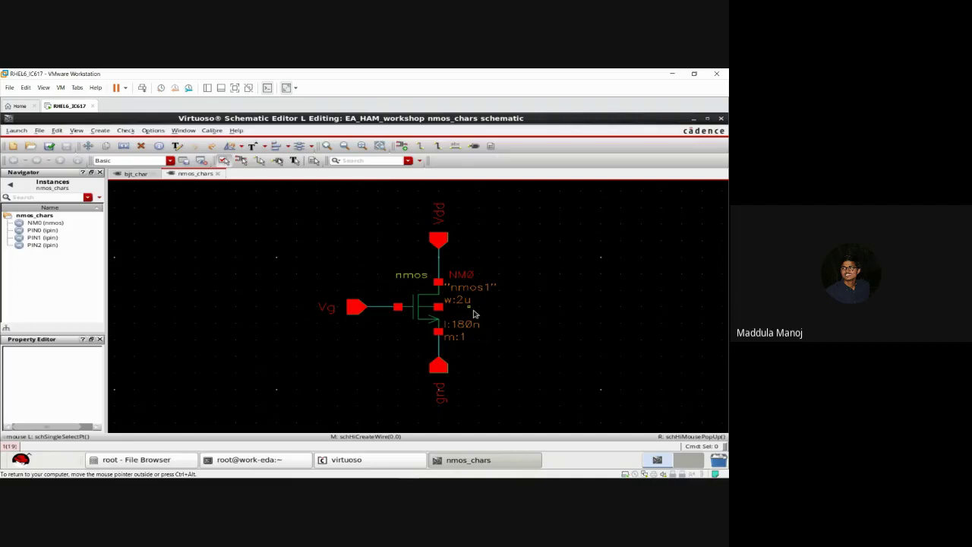
left_click(49, 147)
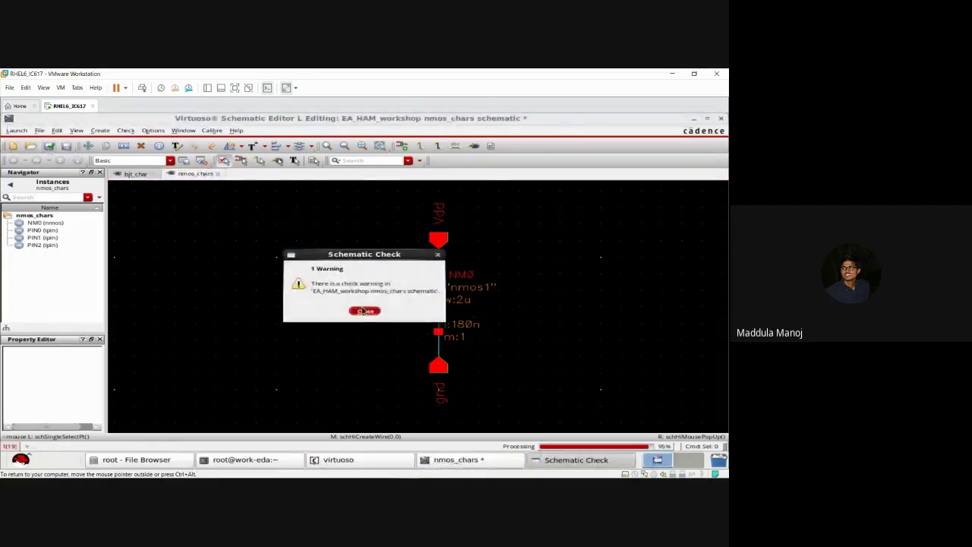
left_click(364, 310)
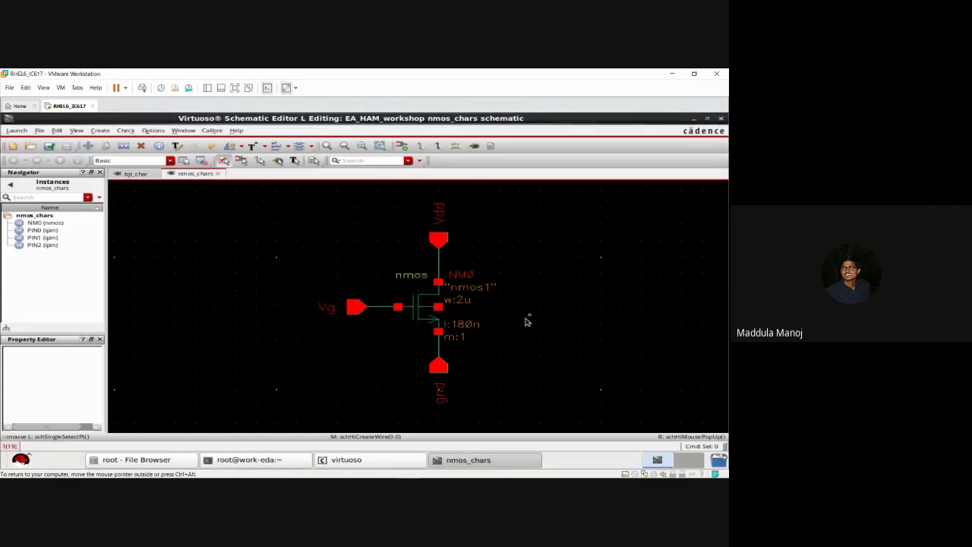
Step: Wire the NM0 bulk terminal to its source and save nmos_chars
key("w")
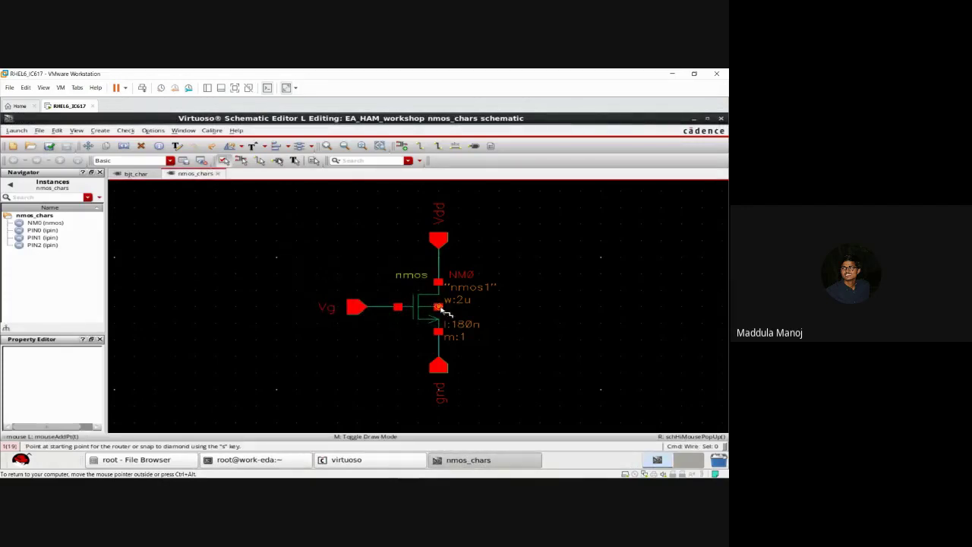
left_click_drag(440, 308, 471, 313)
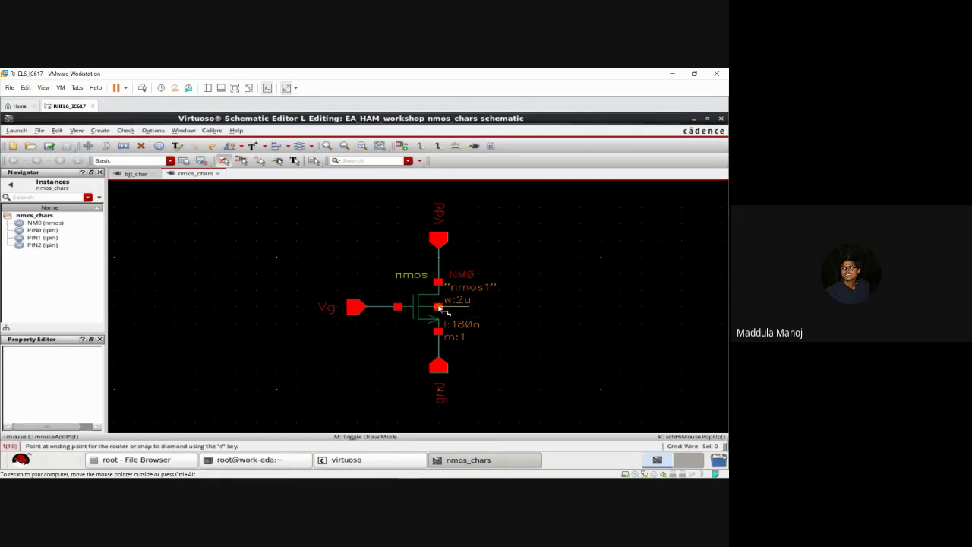
left_click(441, 310)
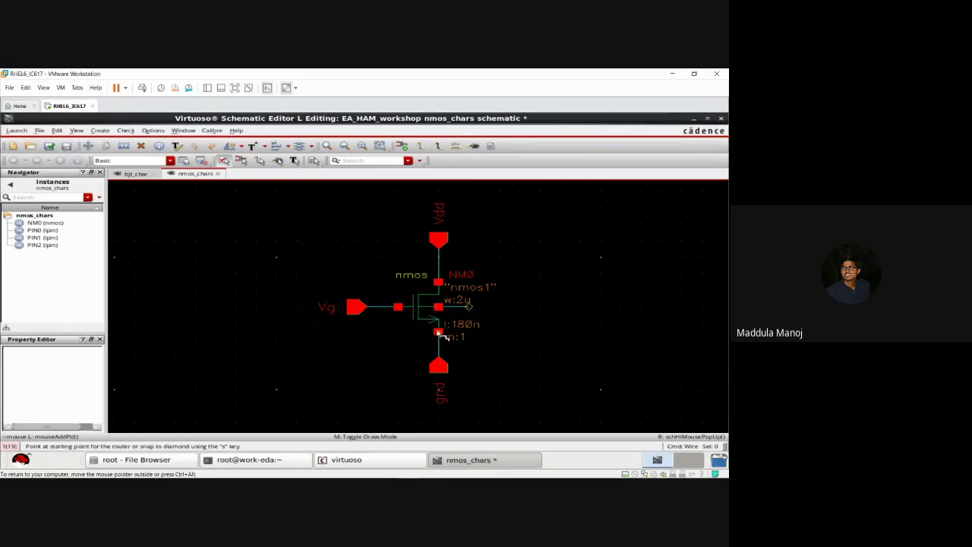
left_click_drag(438, 332, 469, 332)
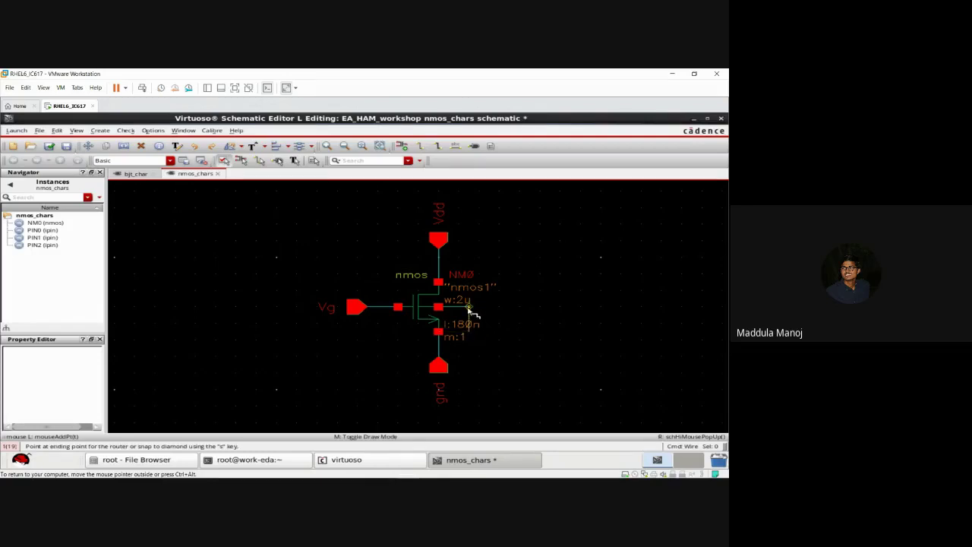
left_click(470, 310)
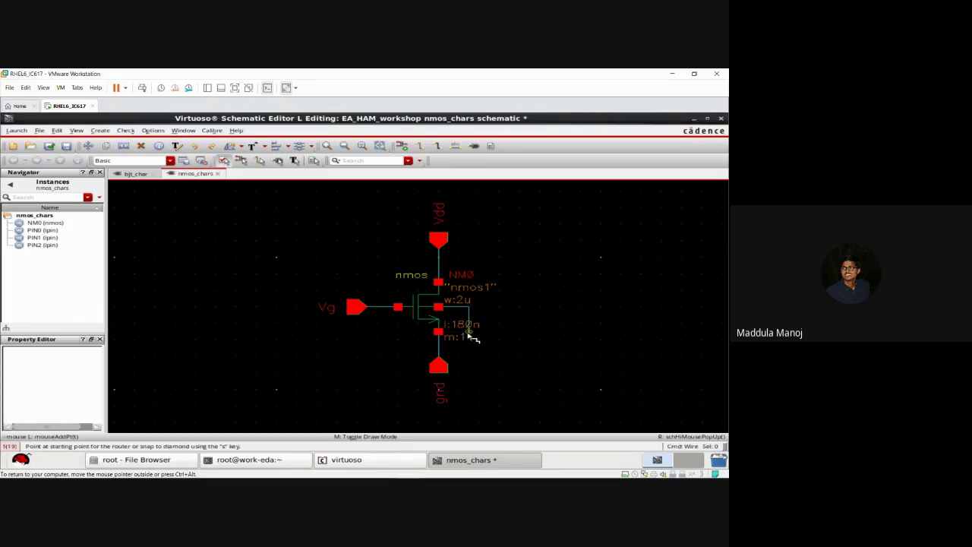
left_click(440, 332)
key("Escape")
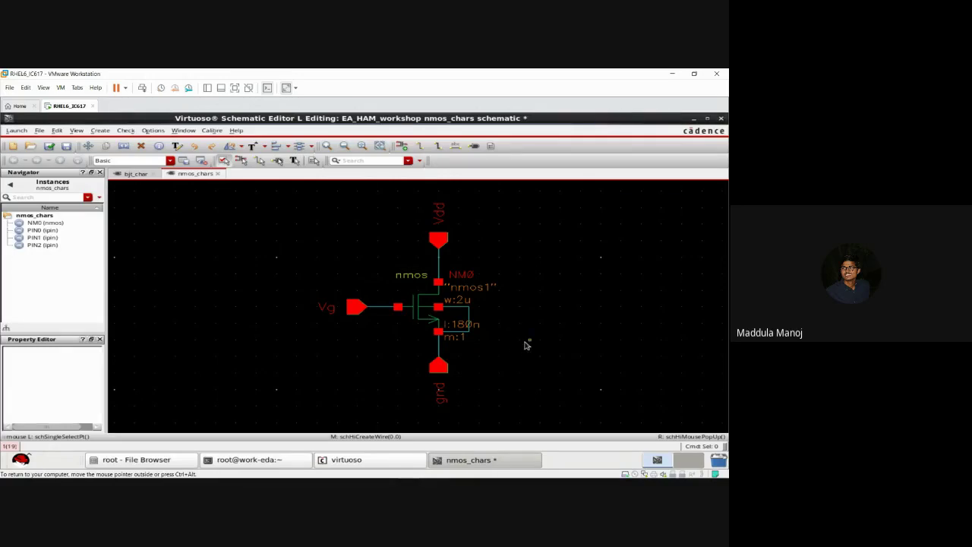
left_click(49, 145)
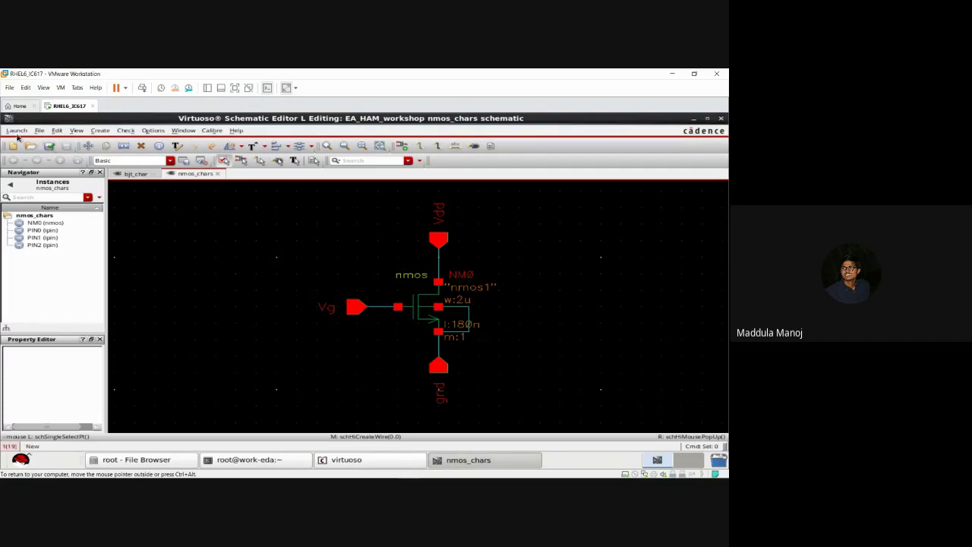
left_click(17, 131)
Step: Launch ADE L for nmos_chars and load state1: dc analysis, variables x and y, output id
left_click(23, 142)
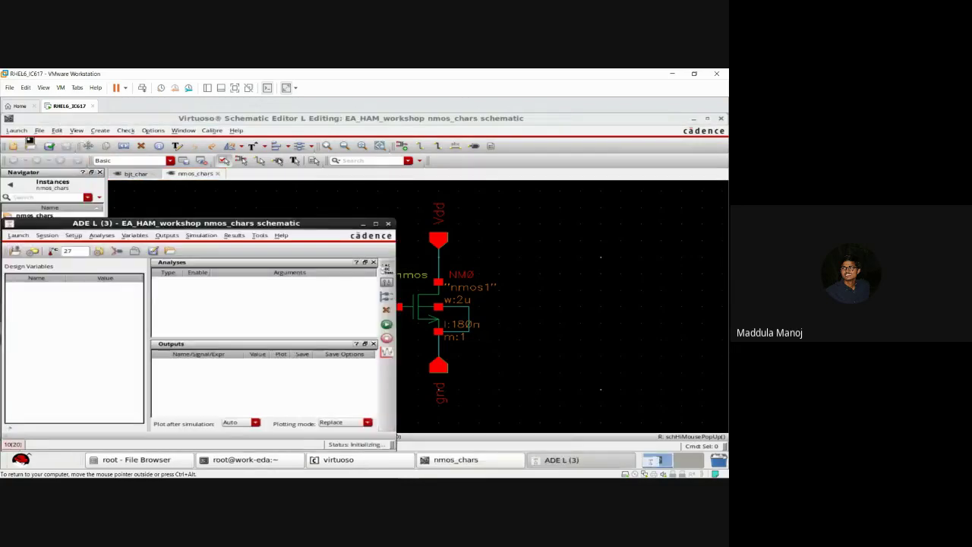
left_click(118, 252)
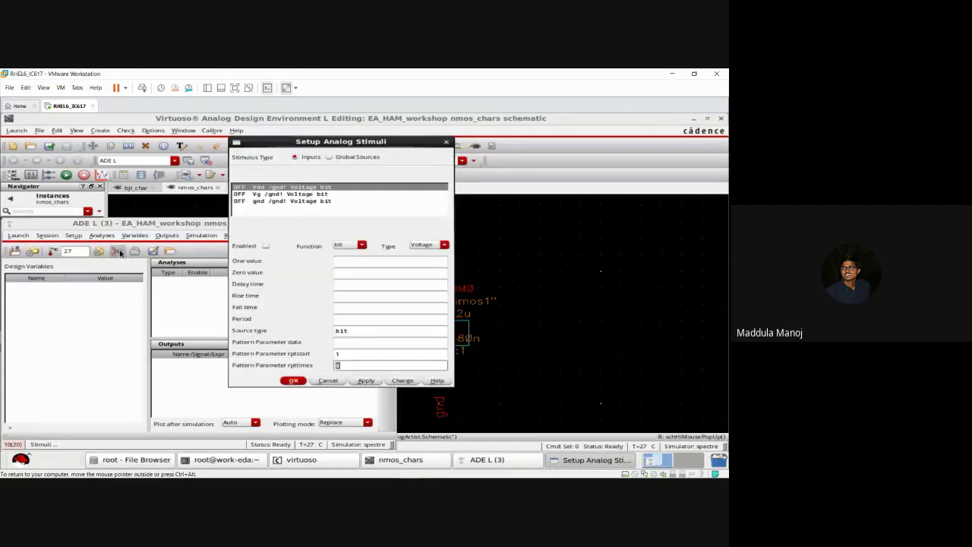
left_click(266, 246)
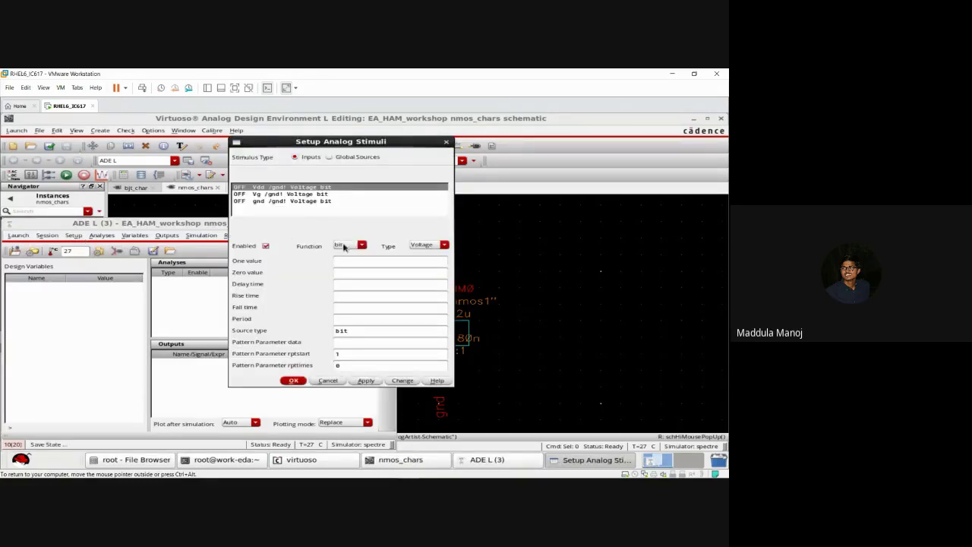
left_click(328, 381)
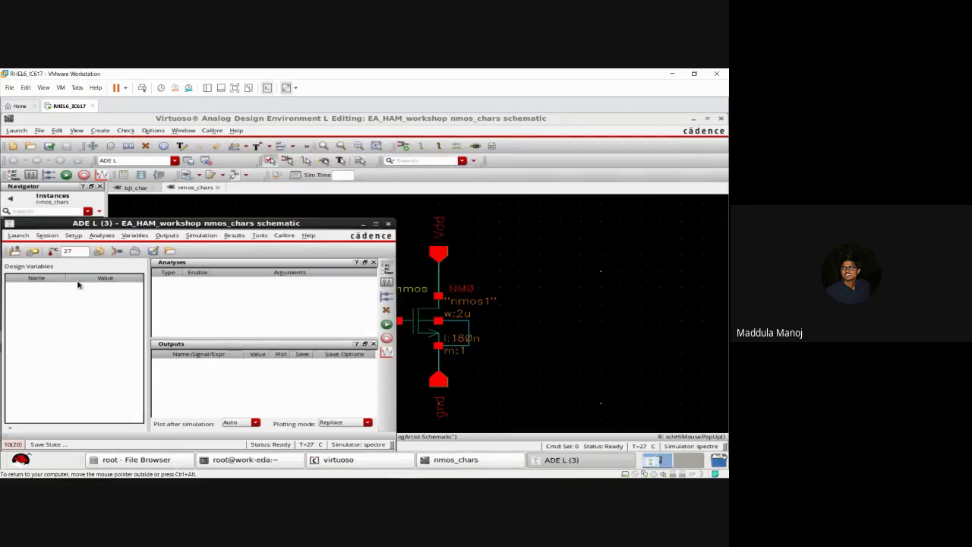
left_click(51, 237)
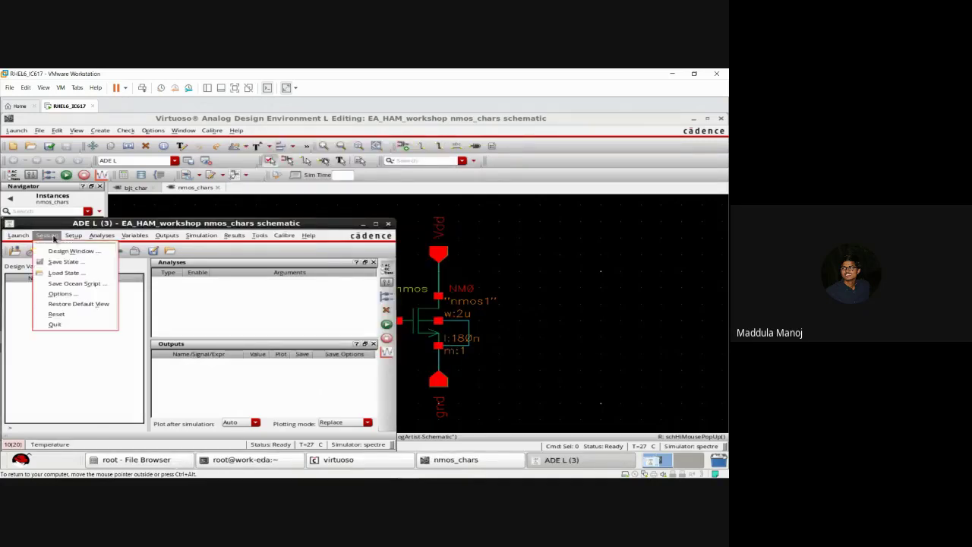
left_click(65, 272)
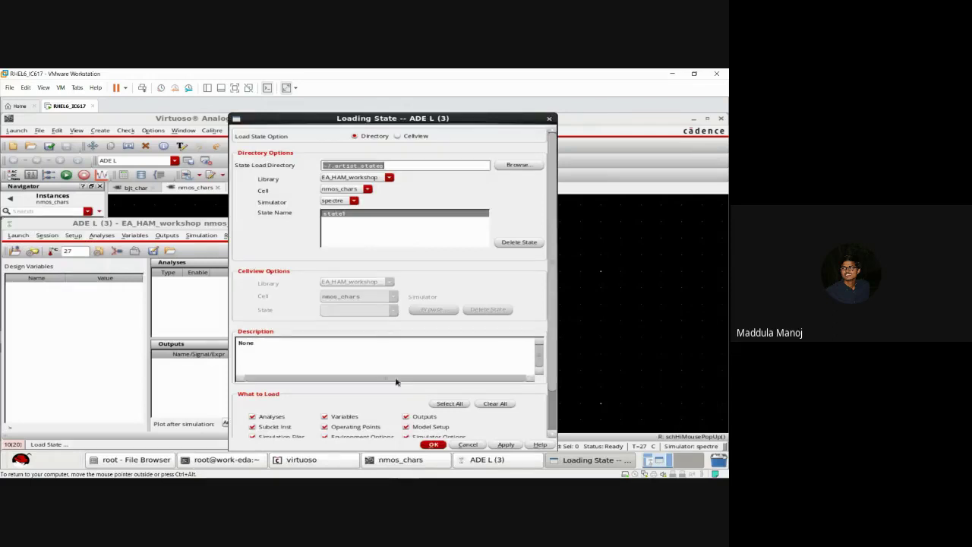
left_click(434, 446)
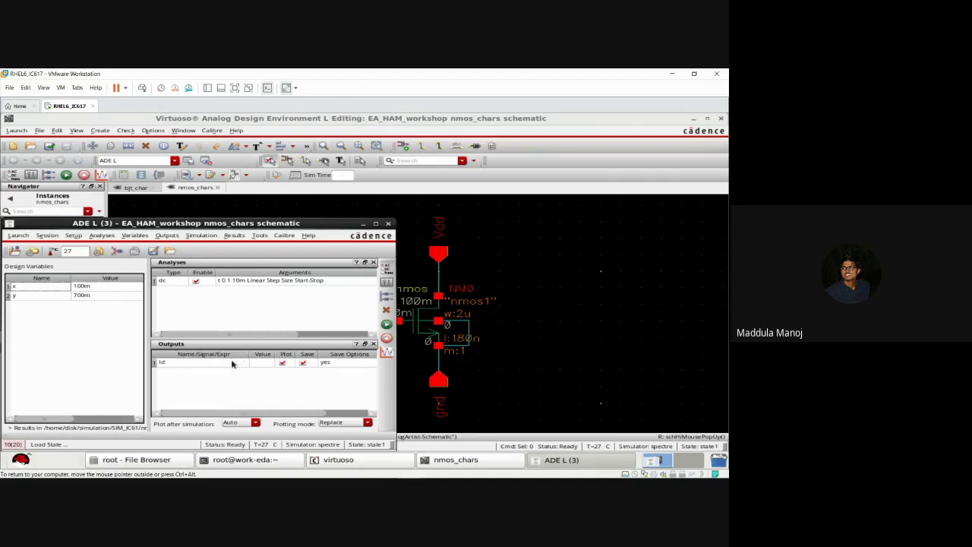
Step: Set the stimuli so Vdd uses dc voltage x and Vg uses dc voltage y
double_click(253, 283)
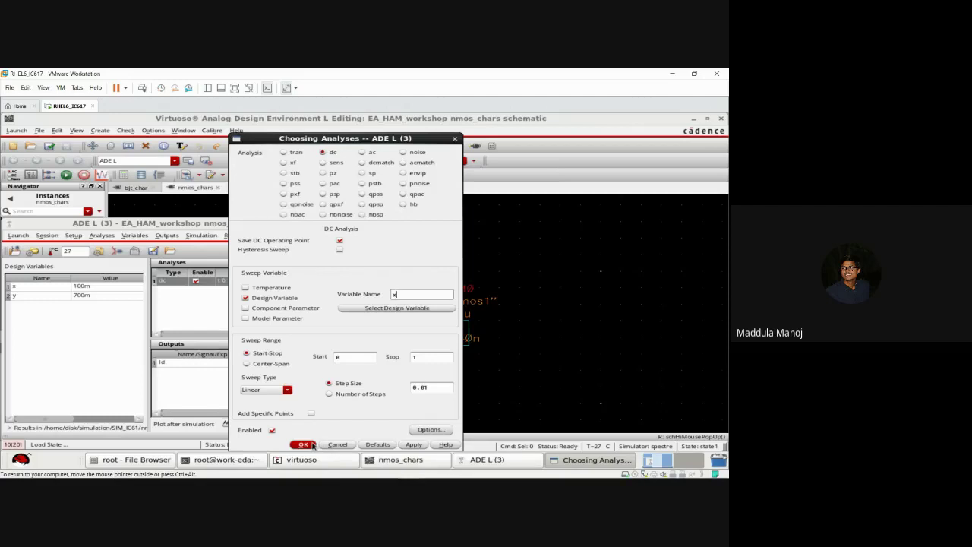
left_click(312, 445)
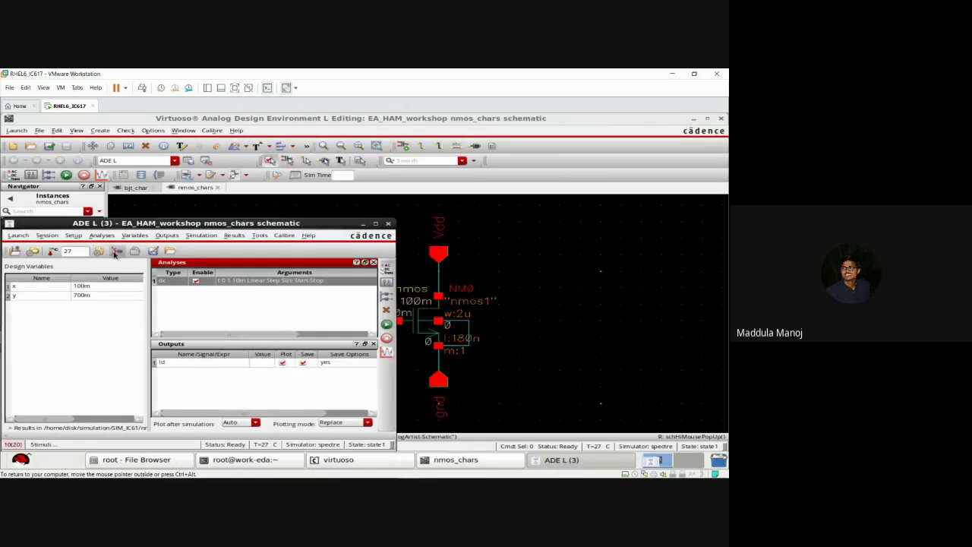
left_click(116, 253)
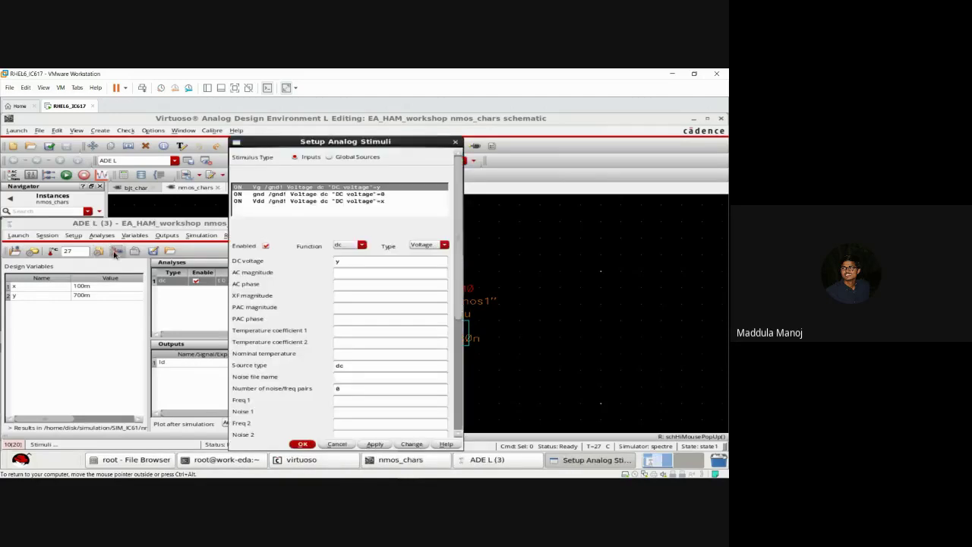
left_click(295, 202)
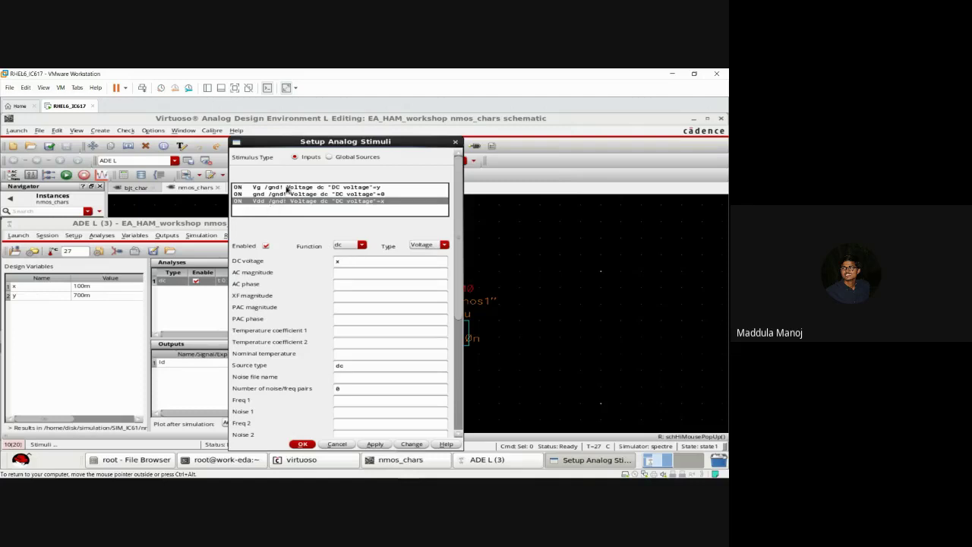
left_click(288, 188)
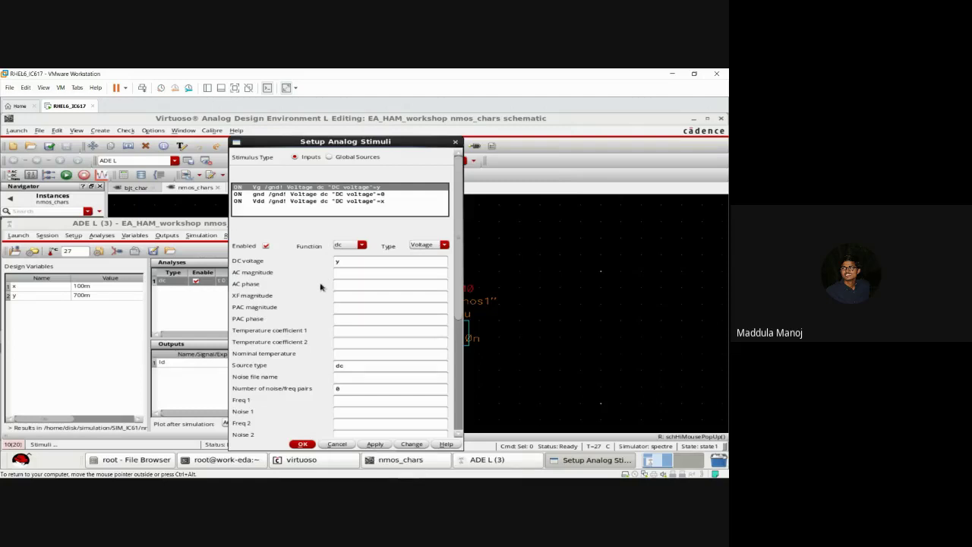
left_click(302, 445)
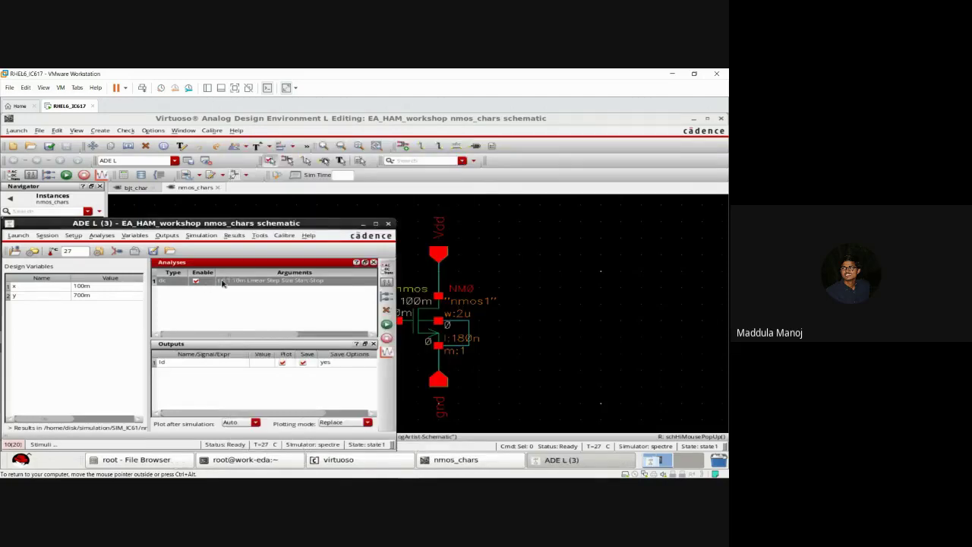
Step: Make the dc analysis sweep design variable x from 0 to 1 in 10m steps
double_click(223, 284)
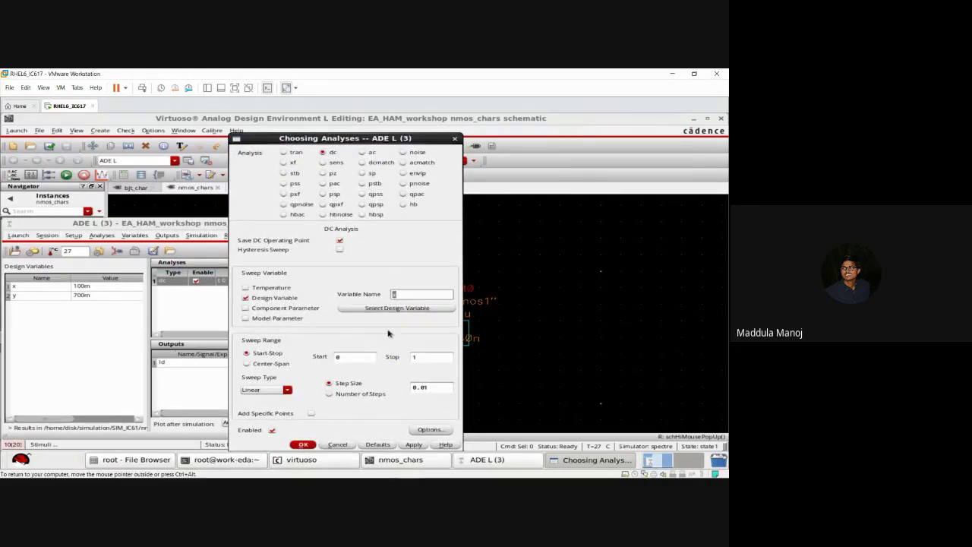
left_click(303, 444)
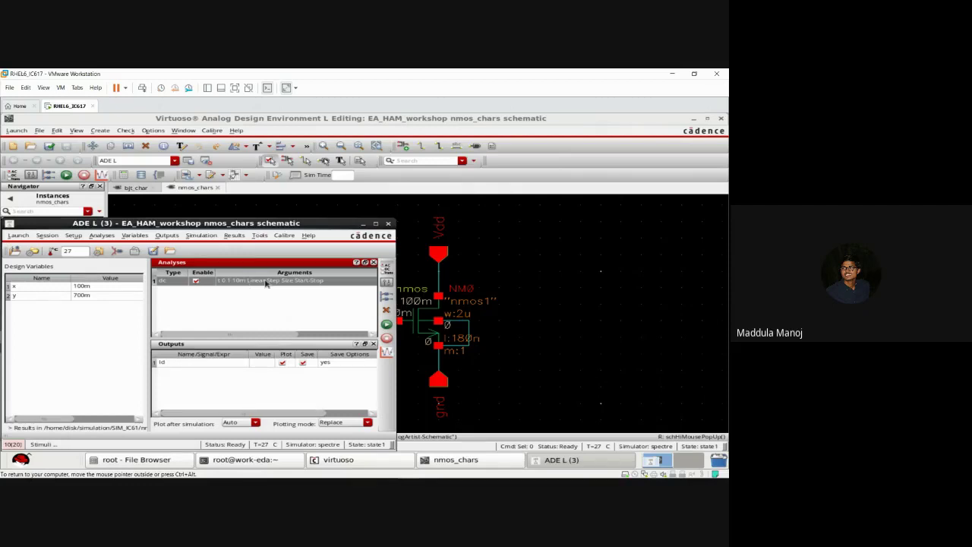
left_click(263, 298)
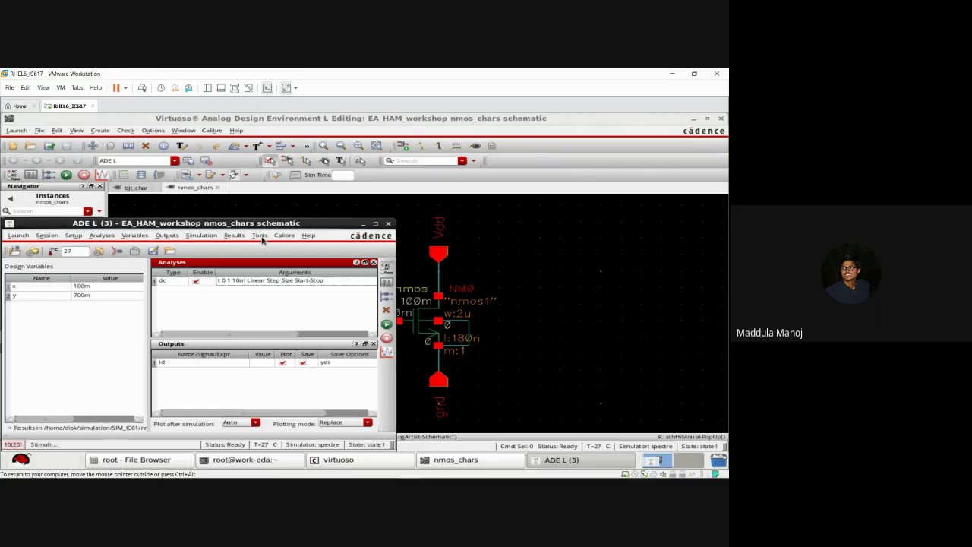
Step: Open Parametric Analysis and add design variable y (currently 0.7) as the sweep variable
left_click(261, 236)
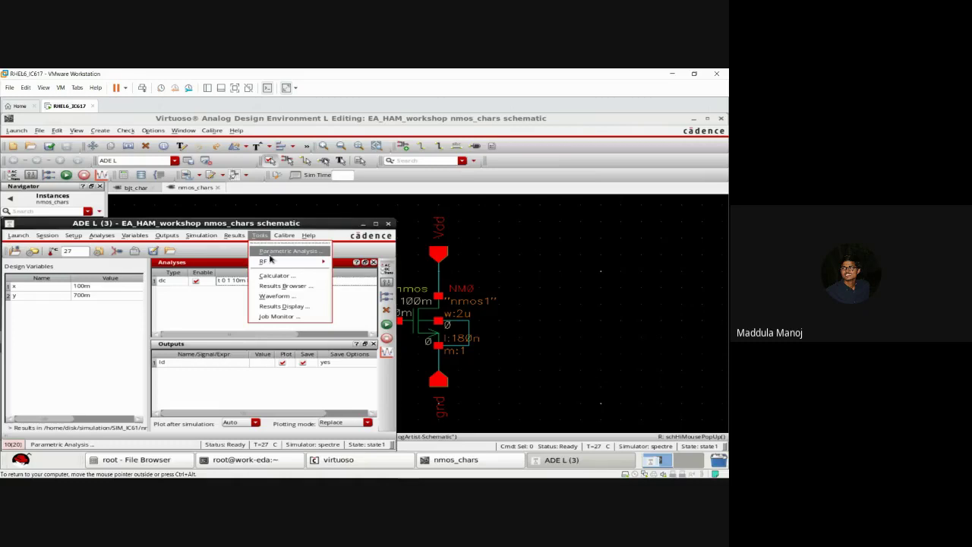
left_click(270, 256)
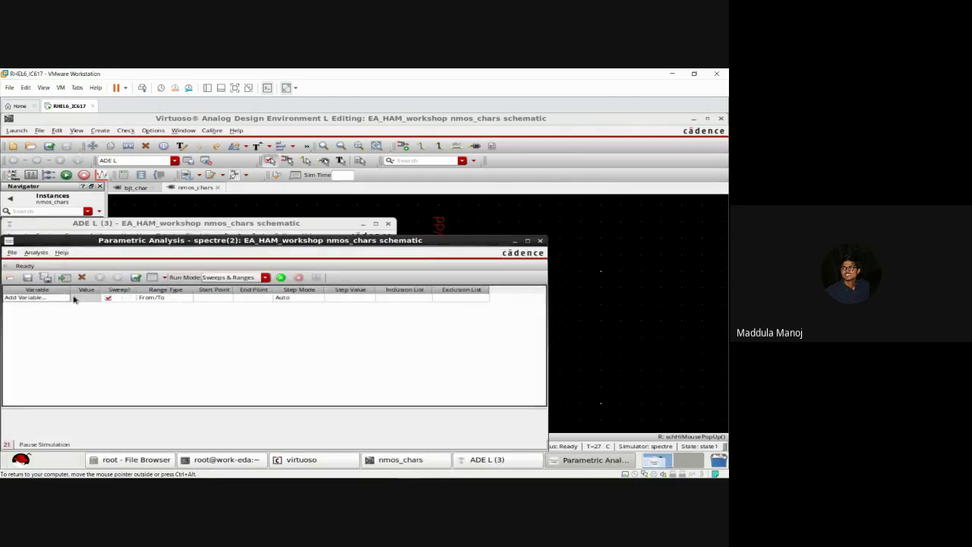
left_click(66, 300)
left_click(66, 299)
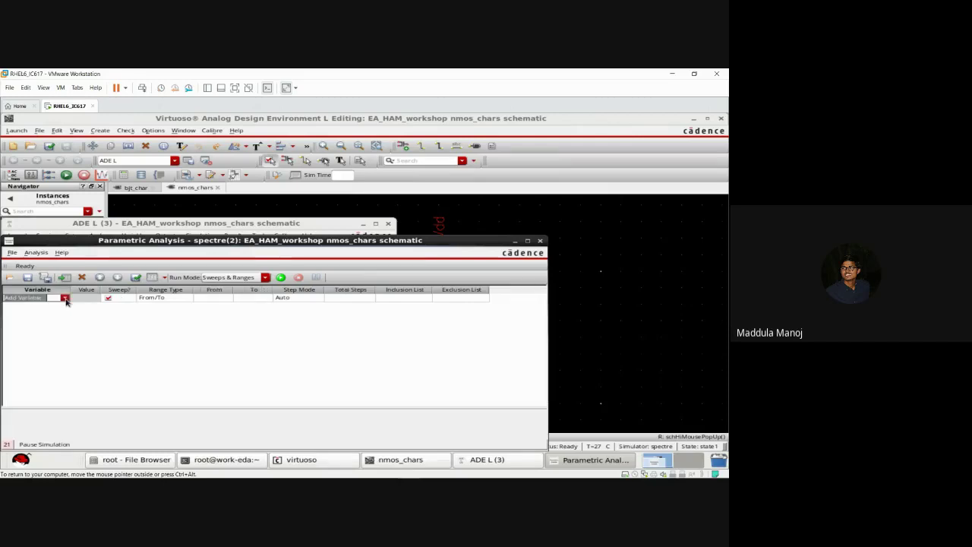
left_click(66, 300)
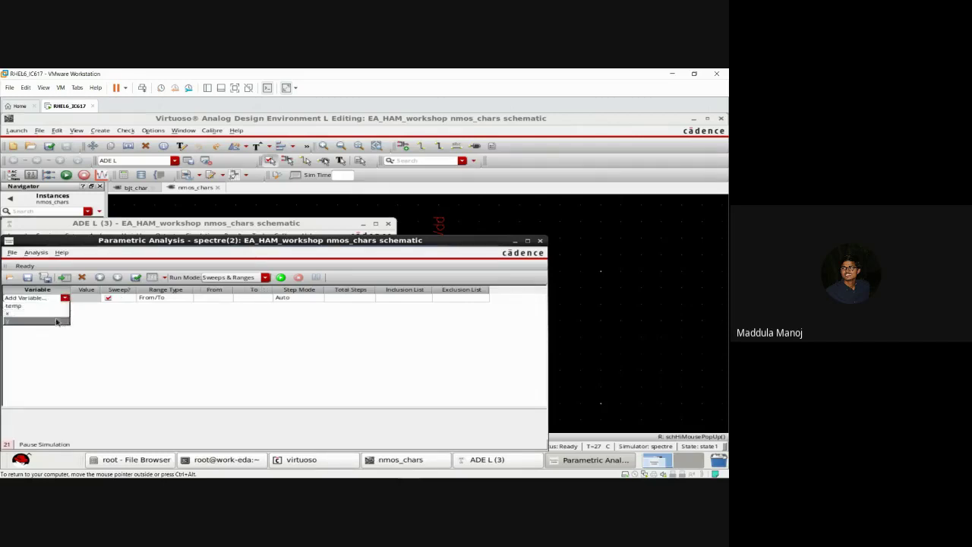
left_click(55, 323)
left_click(66, 322)
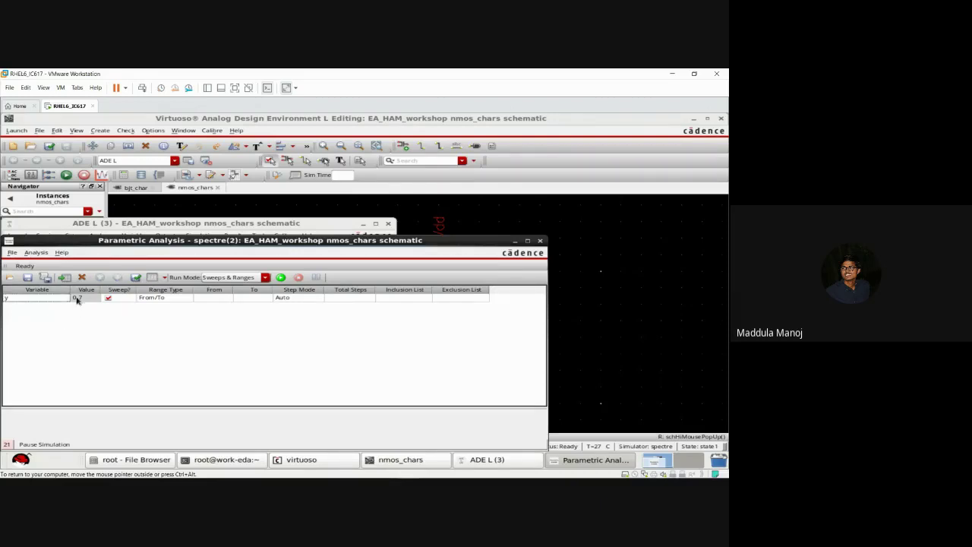
left_click(89, 298)
Step: Sweep y from 0.4 to 1.0 and save the specification to a parametric file
left_click(215, 301)
left_click(214, 299)
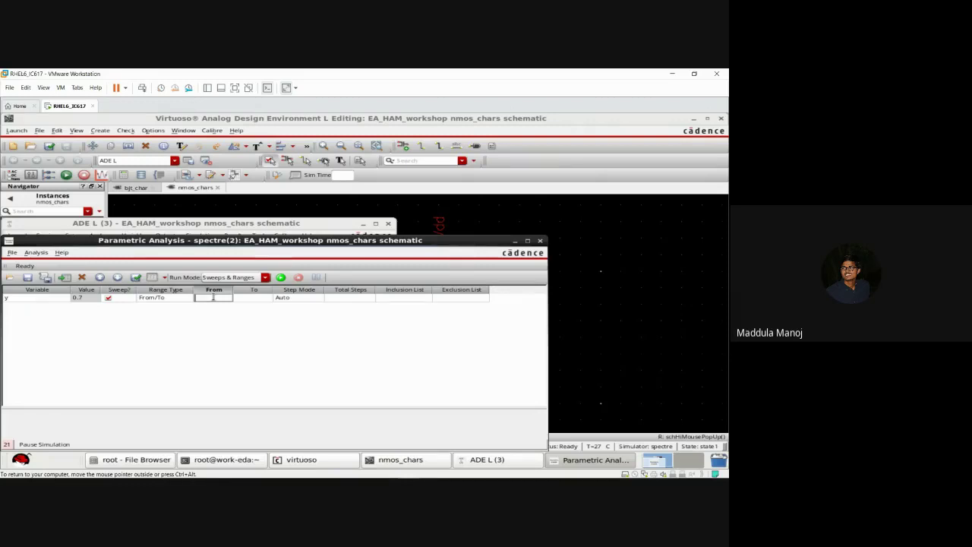
type("0.4")
left_click(248, 300)
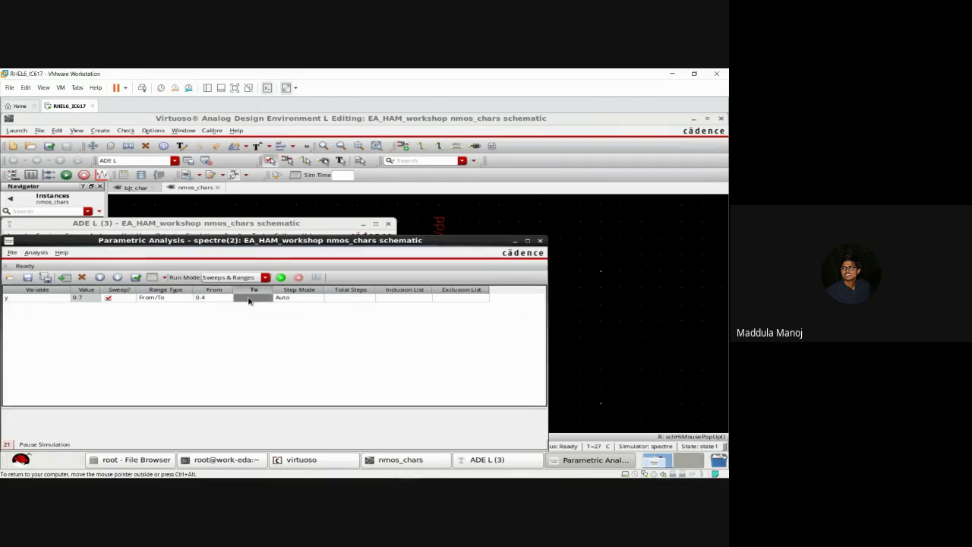
left_click(248, 300)
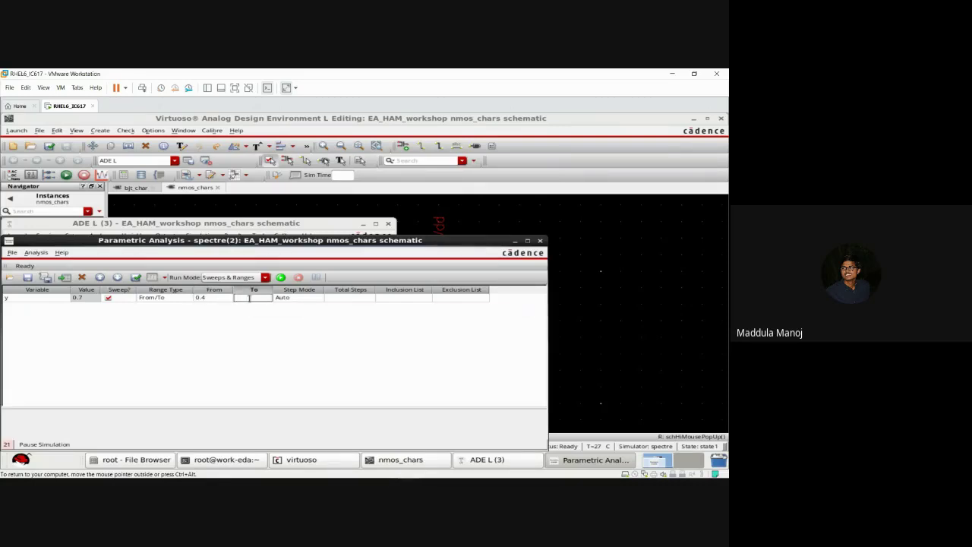
type("1.0")
left_click(27, 278)
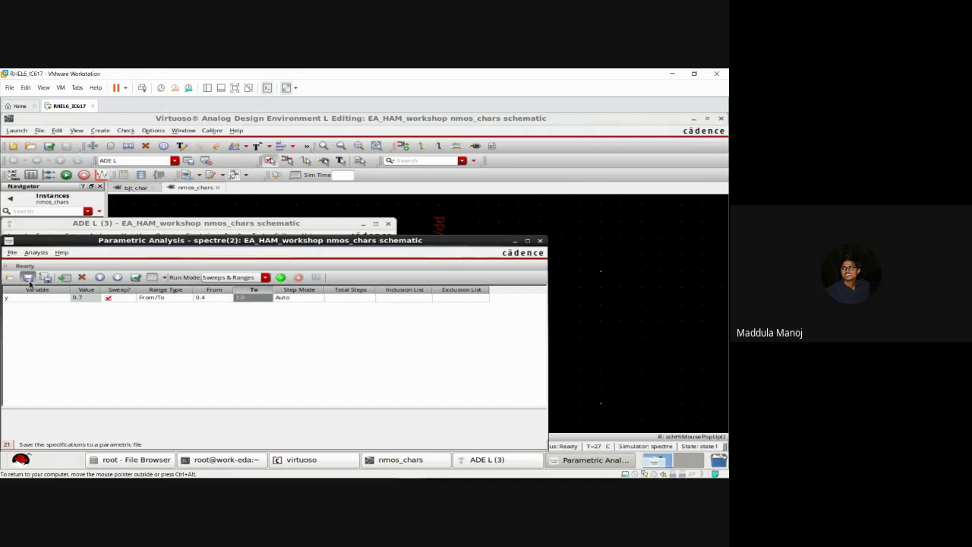
left_click(514, 374)
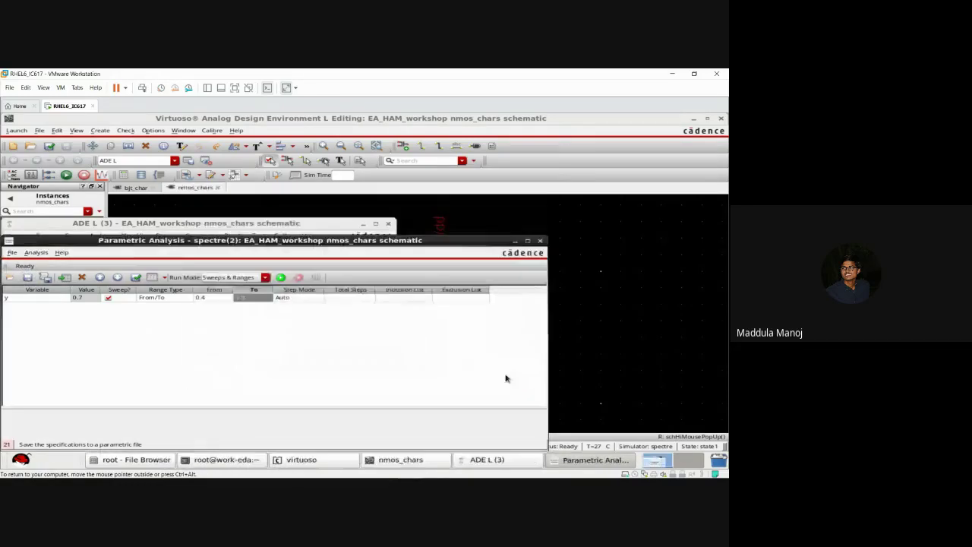
Step: Recheck the dc analysis settings in ADE L, leaving them unchanged
left_click(491, 463)
left_click(251, 281)
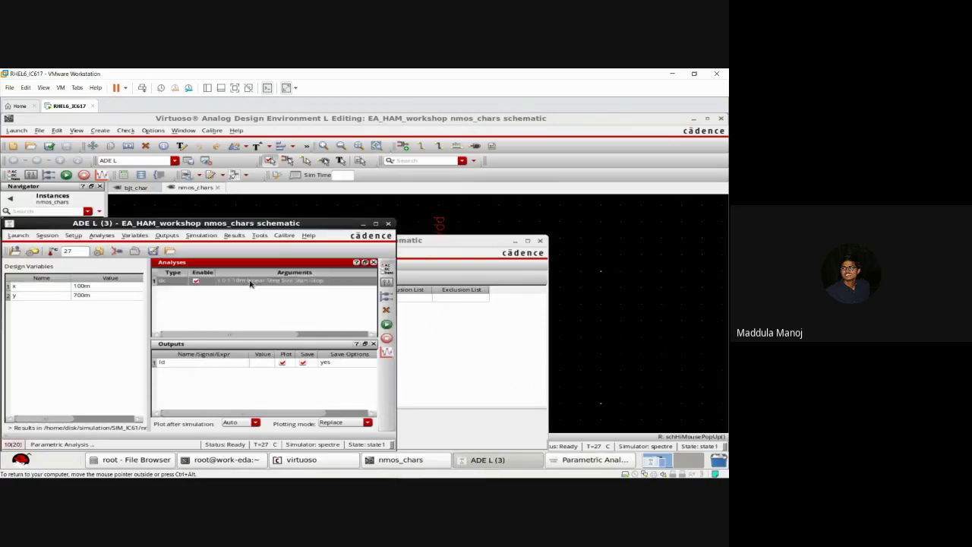
double_click(251, 281)
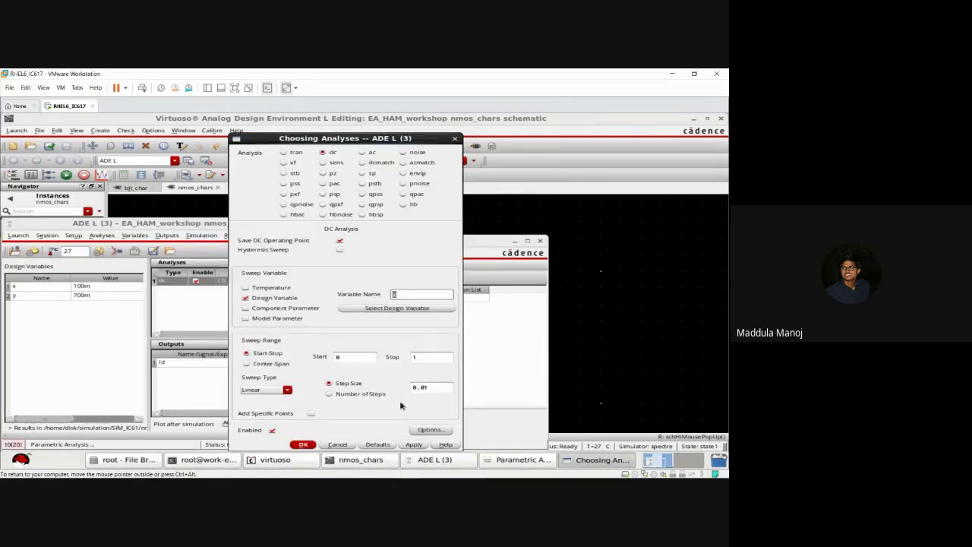
left_click(304, 446)
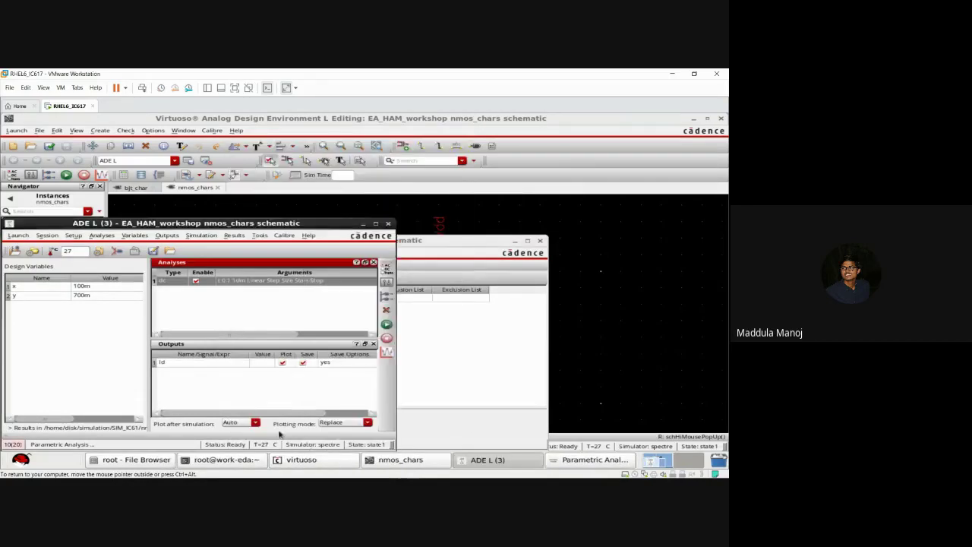
left_click(571, 462)
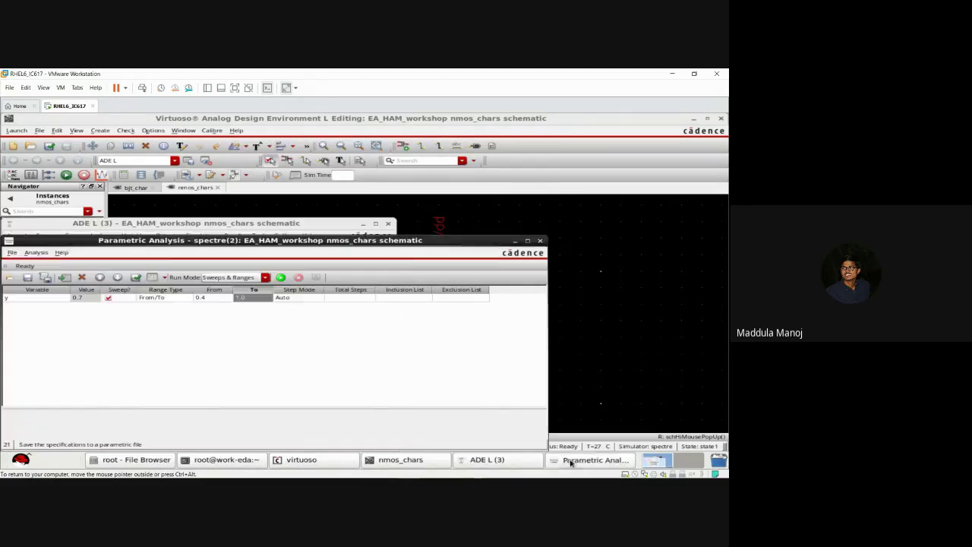
Step: Run the y sweep, maximize the plot, and select the y=1 and y=0.4 curves
left_click(281, 277)
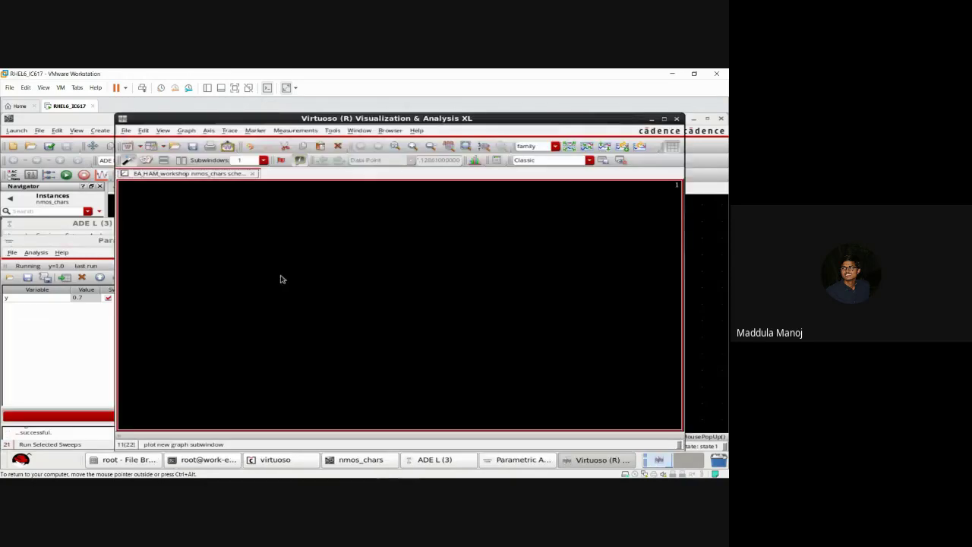
left_click(665, 119)
left_click(423, 237)
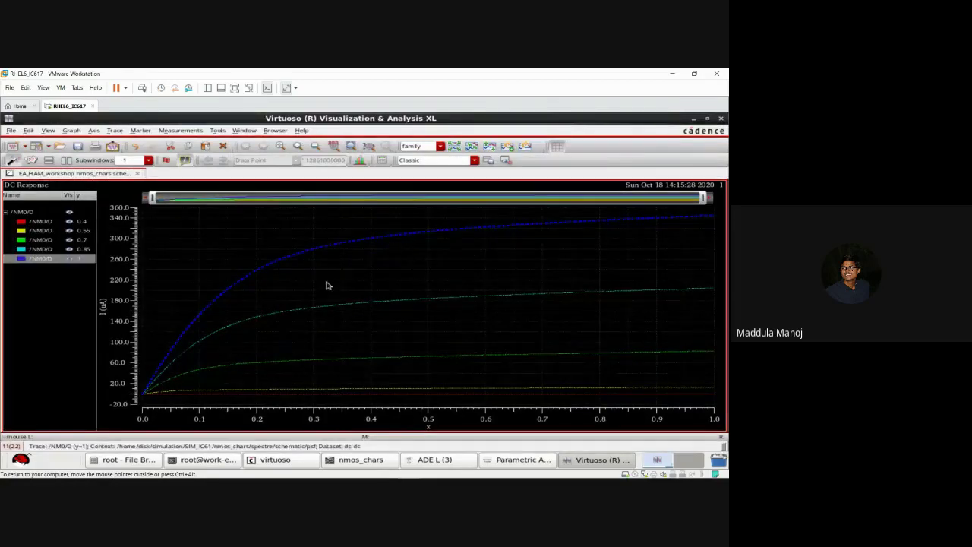
left_click(284, 396)
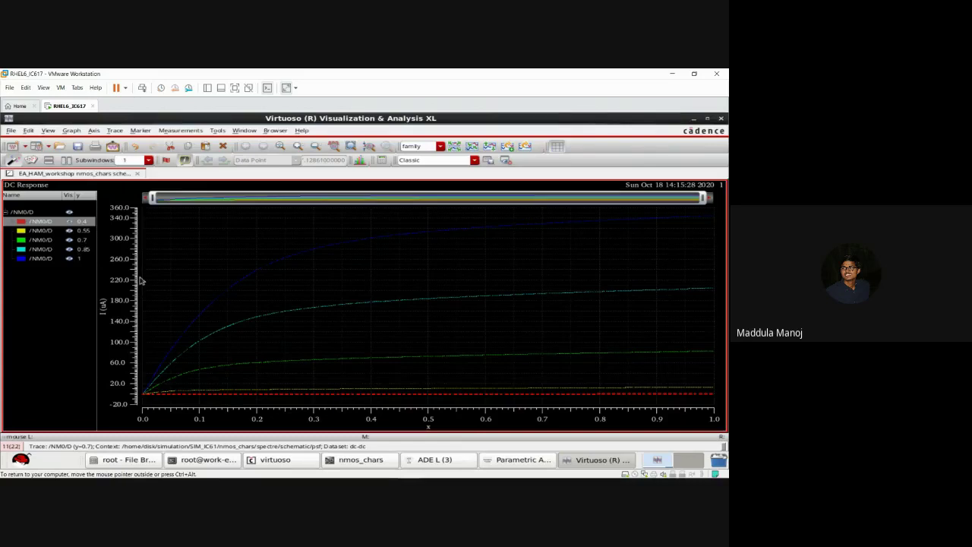
Step: Inspect the y=0.55, 0.85 and 1 curves, then close the plot and minimize Parametric Analysis
mouse_move(257, 393)
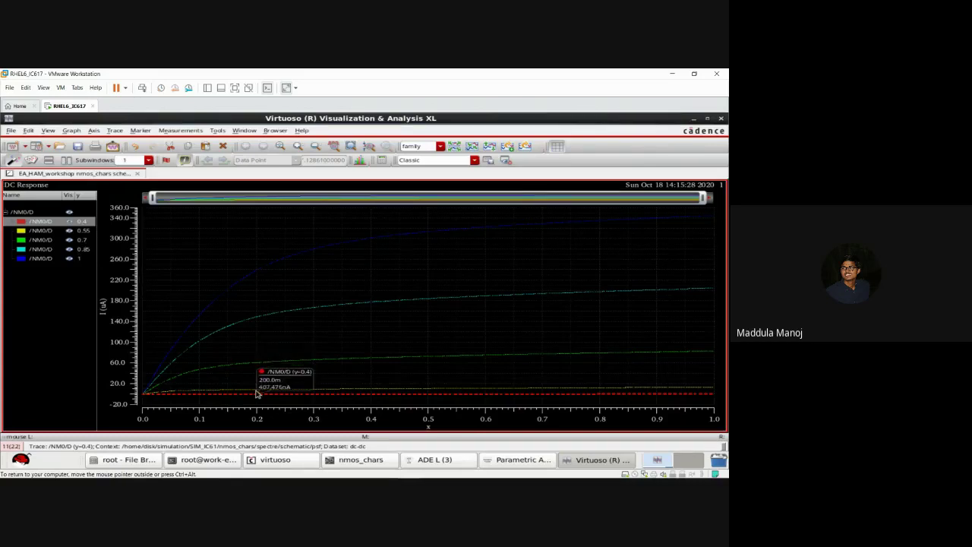
left_click(256, 390)
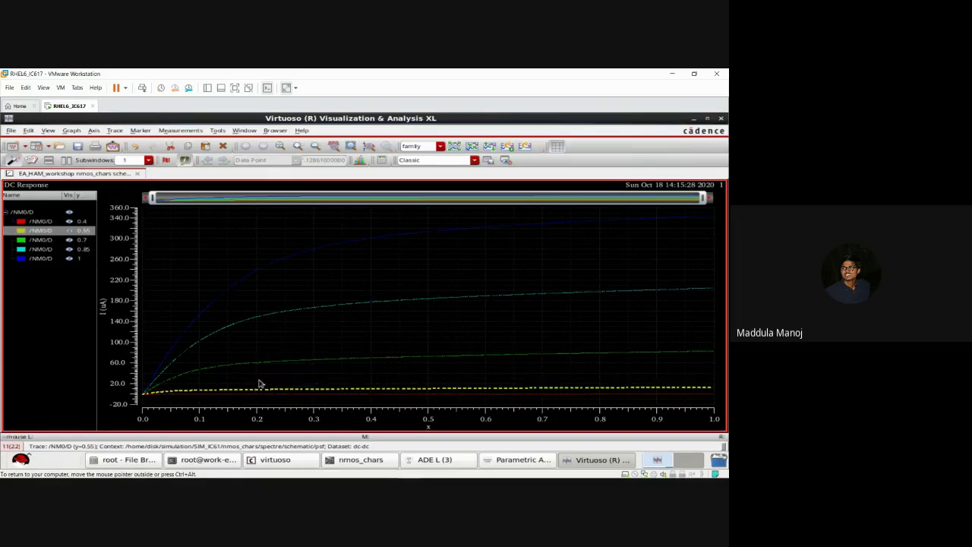
mouse_move(274, 366)
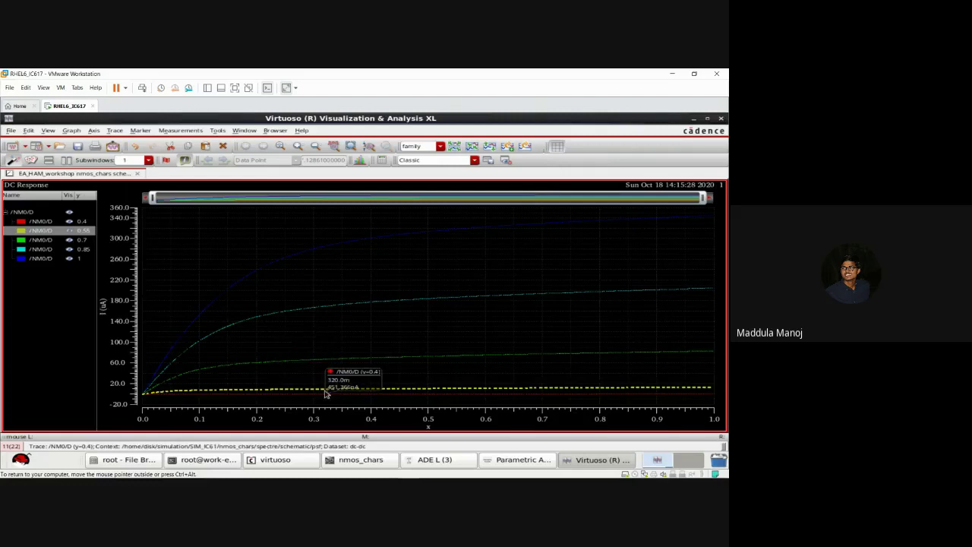
left_click(371, 305)
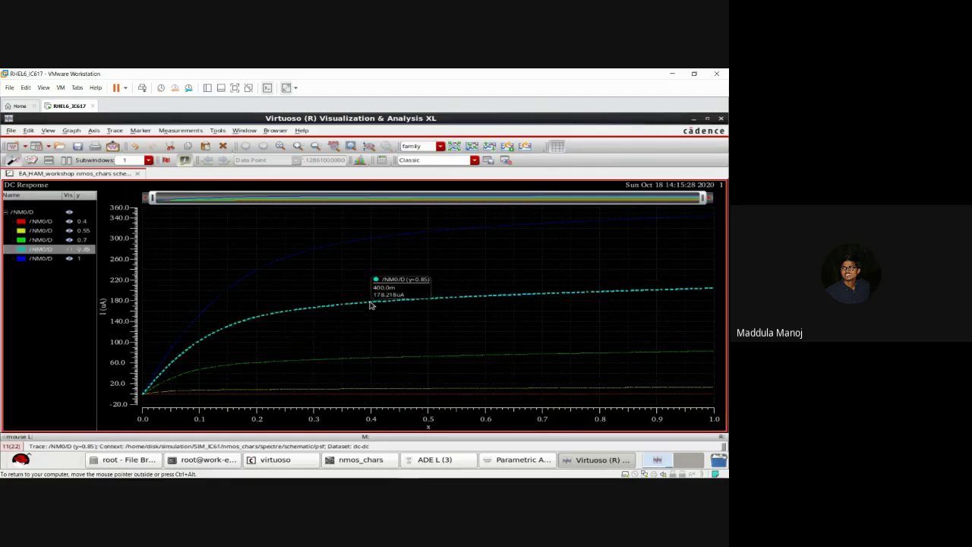
left_click(412, 237)
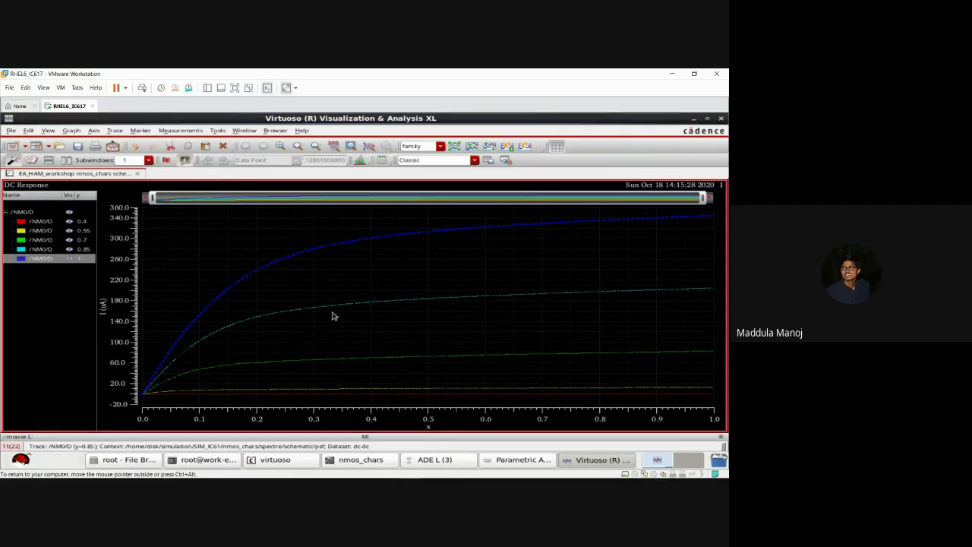
mouse_move(288, 262)
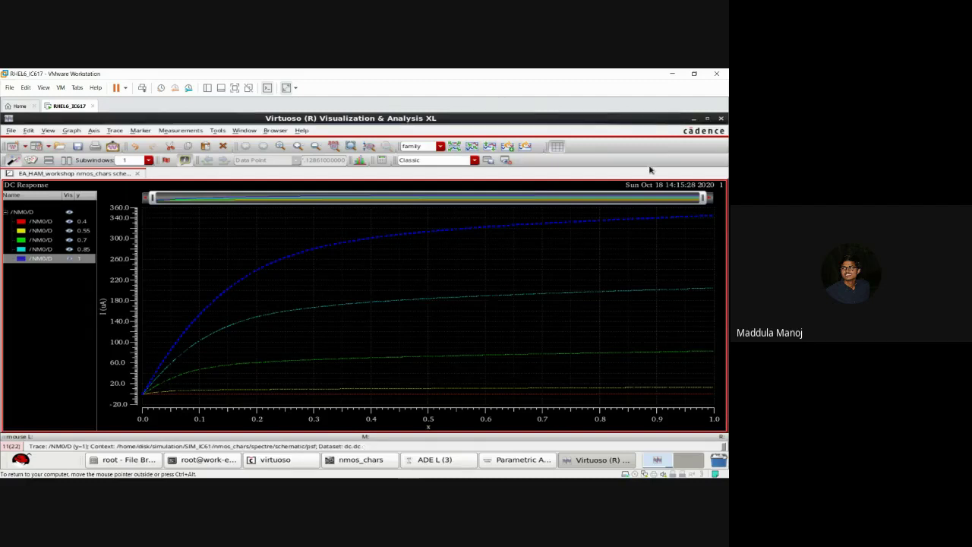
left_click(722, 120)
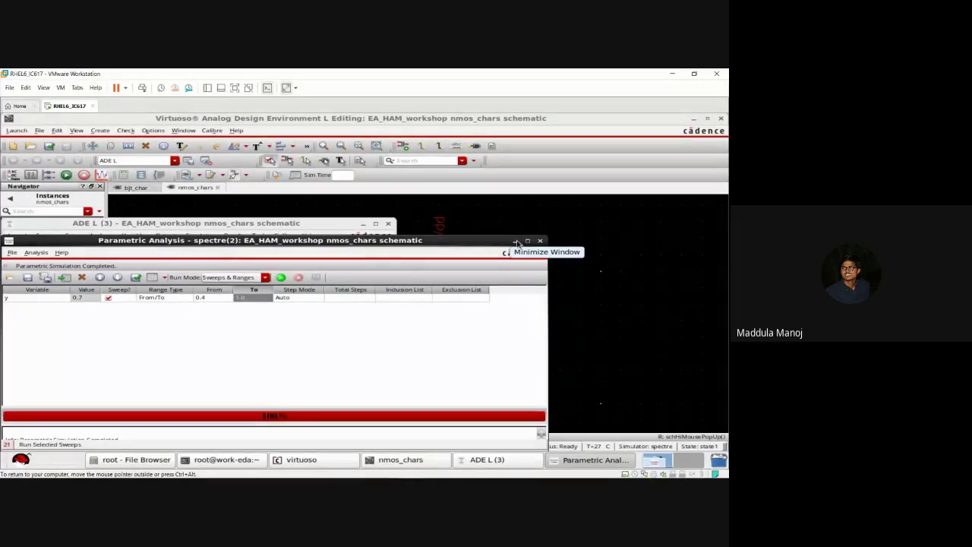
left_click(517, 242)
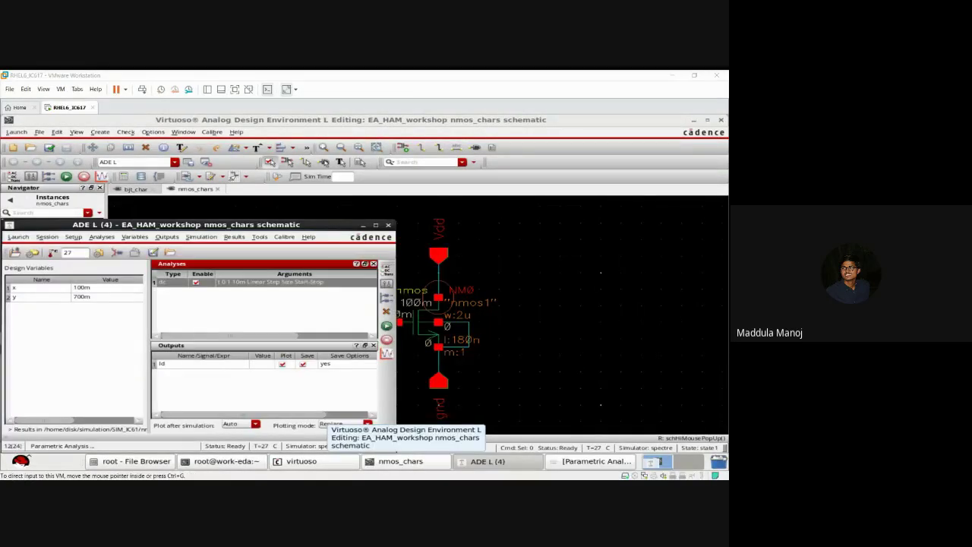